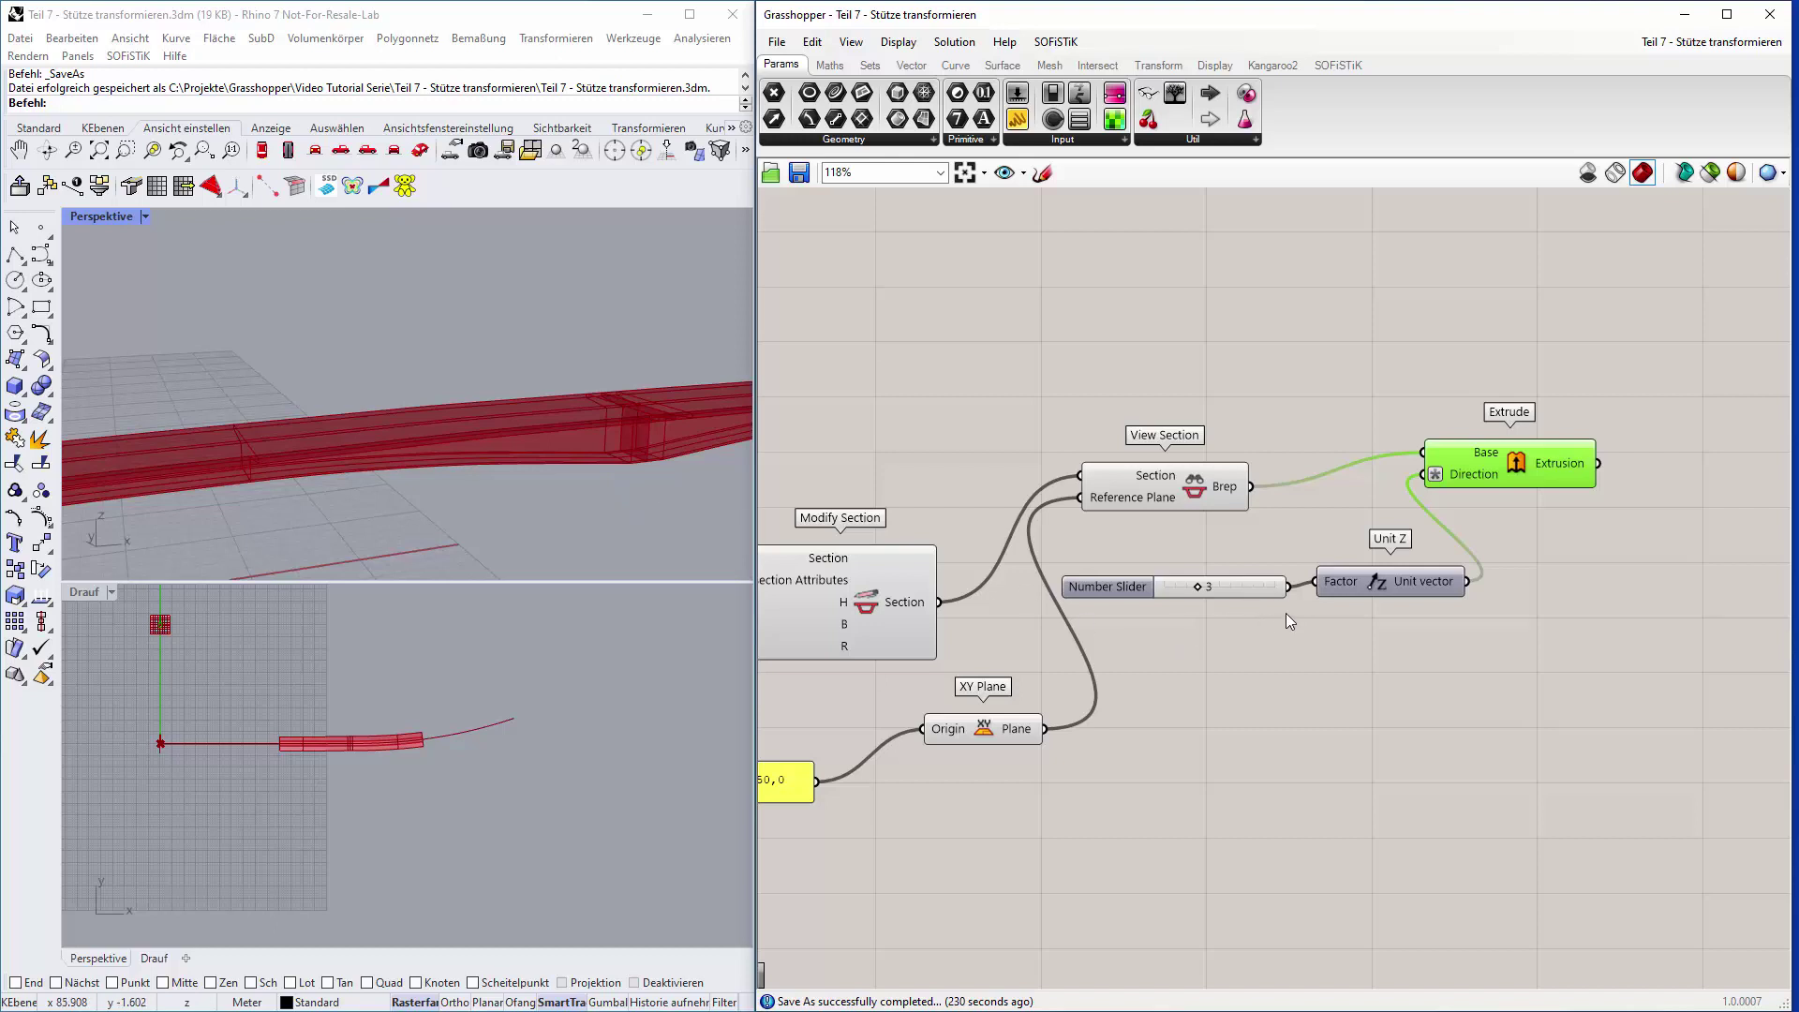
# - Examine the Placements and Axis Definition components and their labelled placement planes along the bridge superstructure in the perspective view
pyautogui.scroll(-10, 1205, 634)
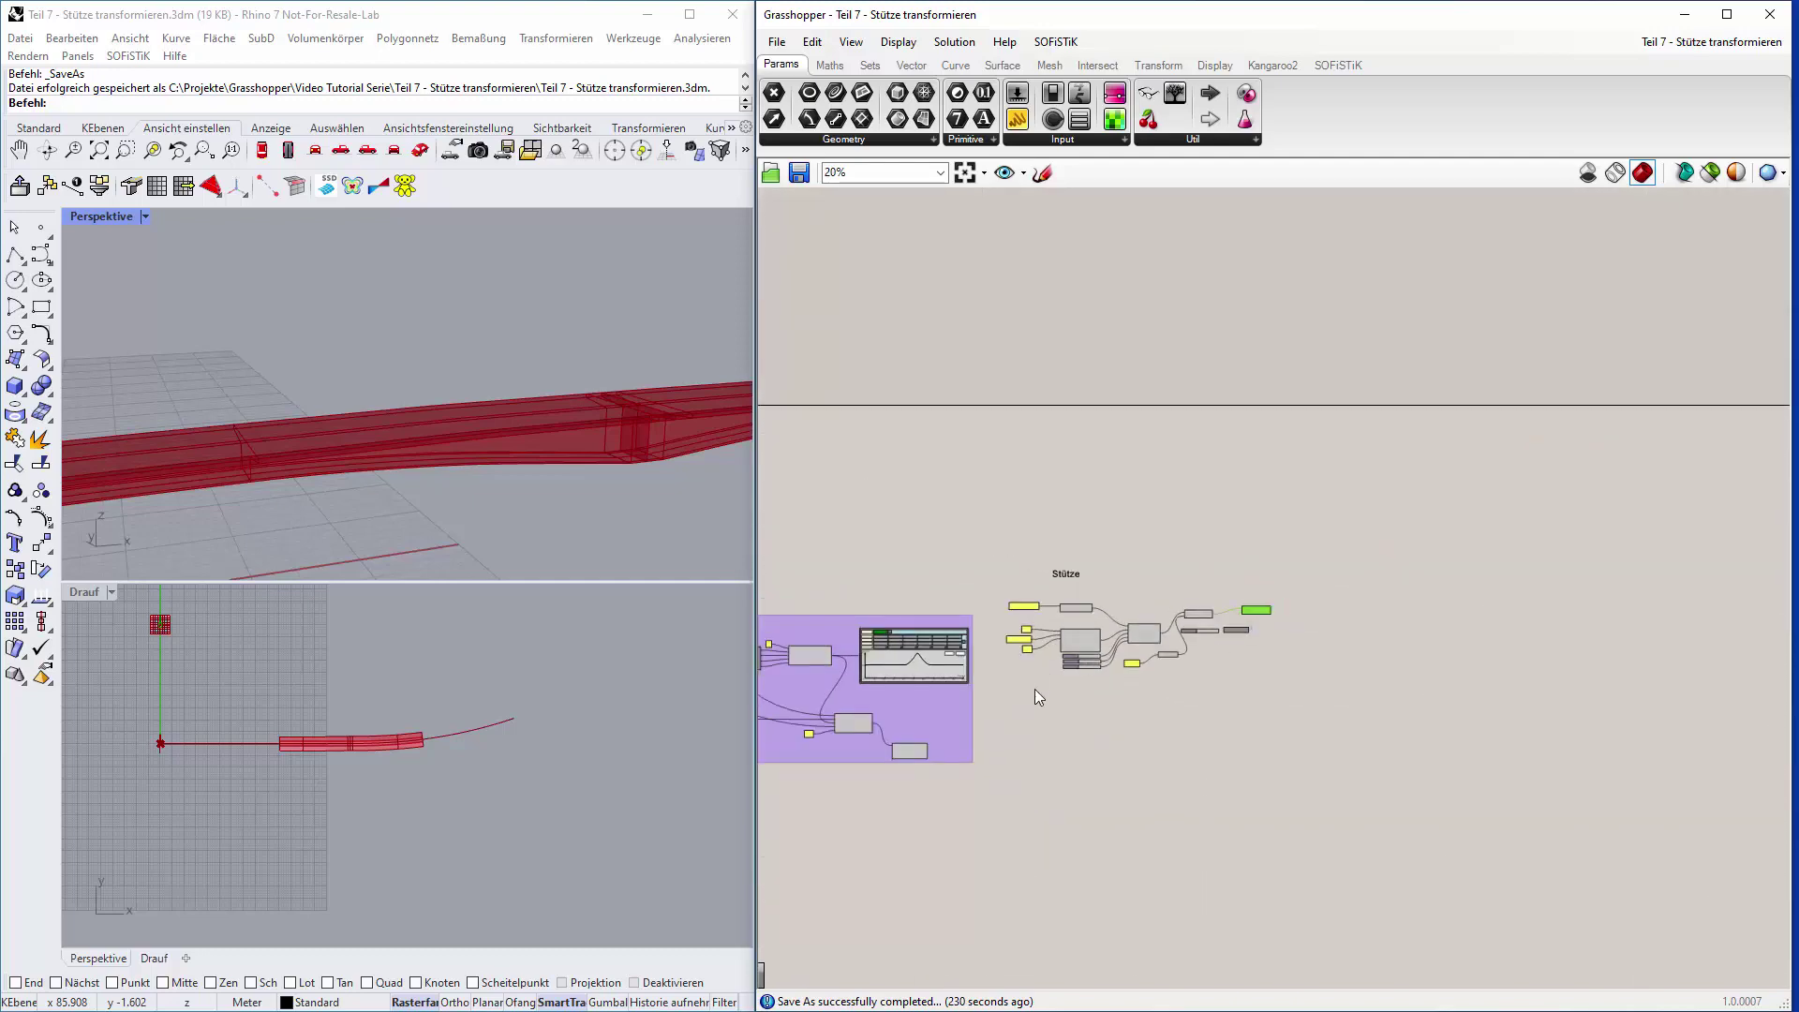
pyautogui.scroll(7, 853, 752)
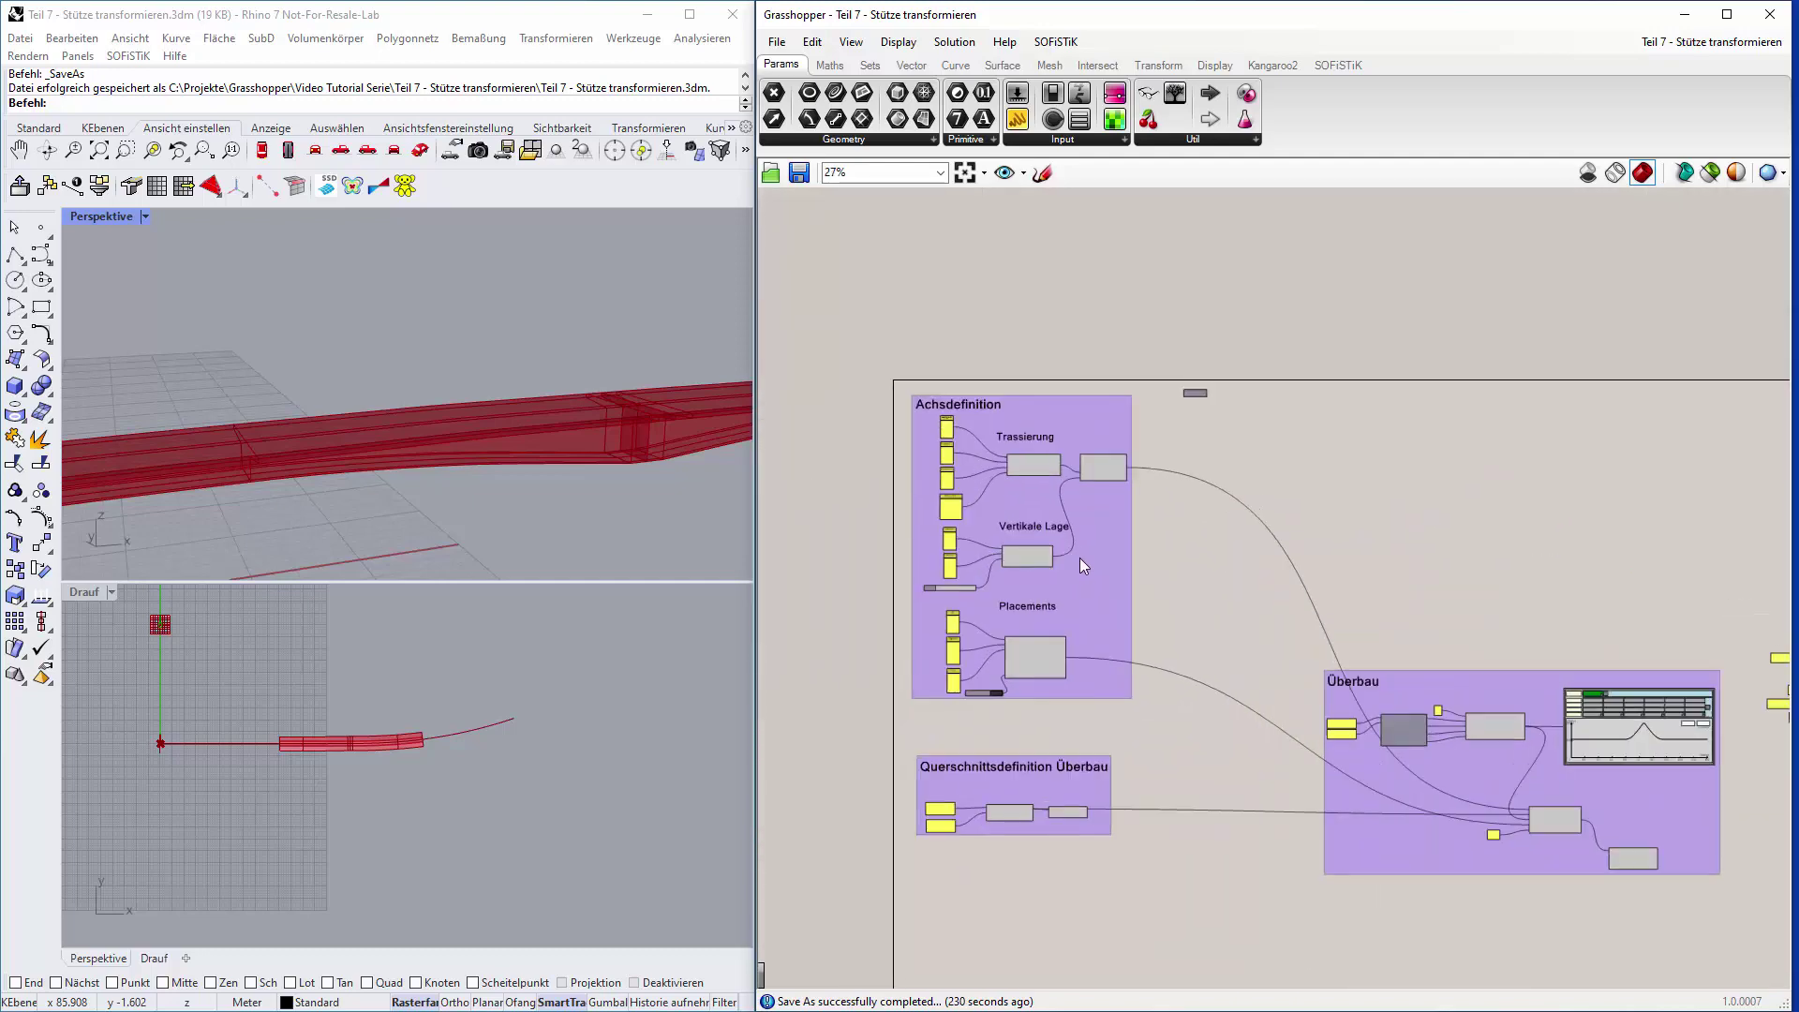
pyautogui.click(1027, 758)
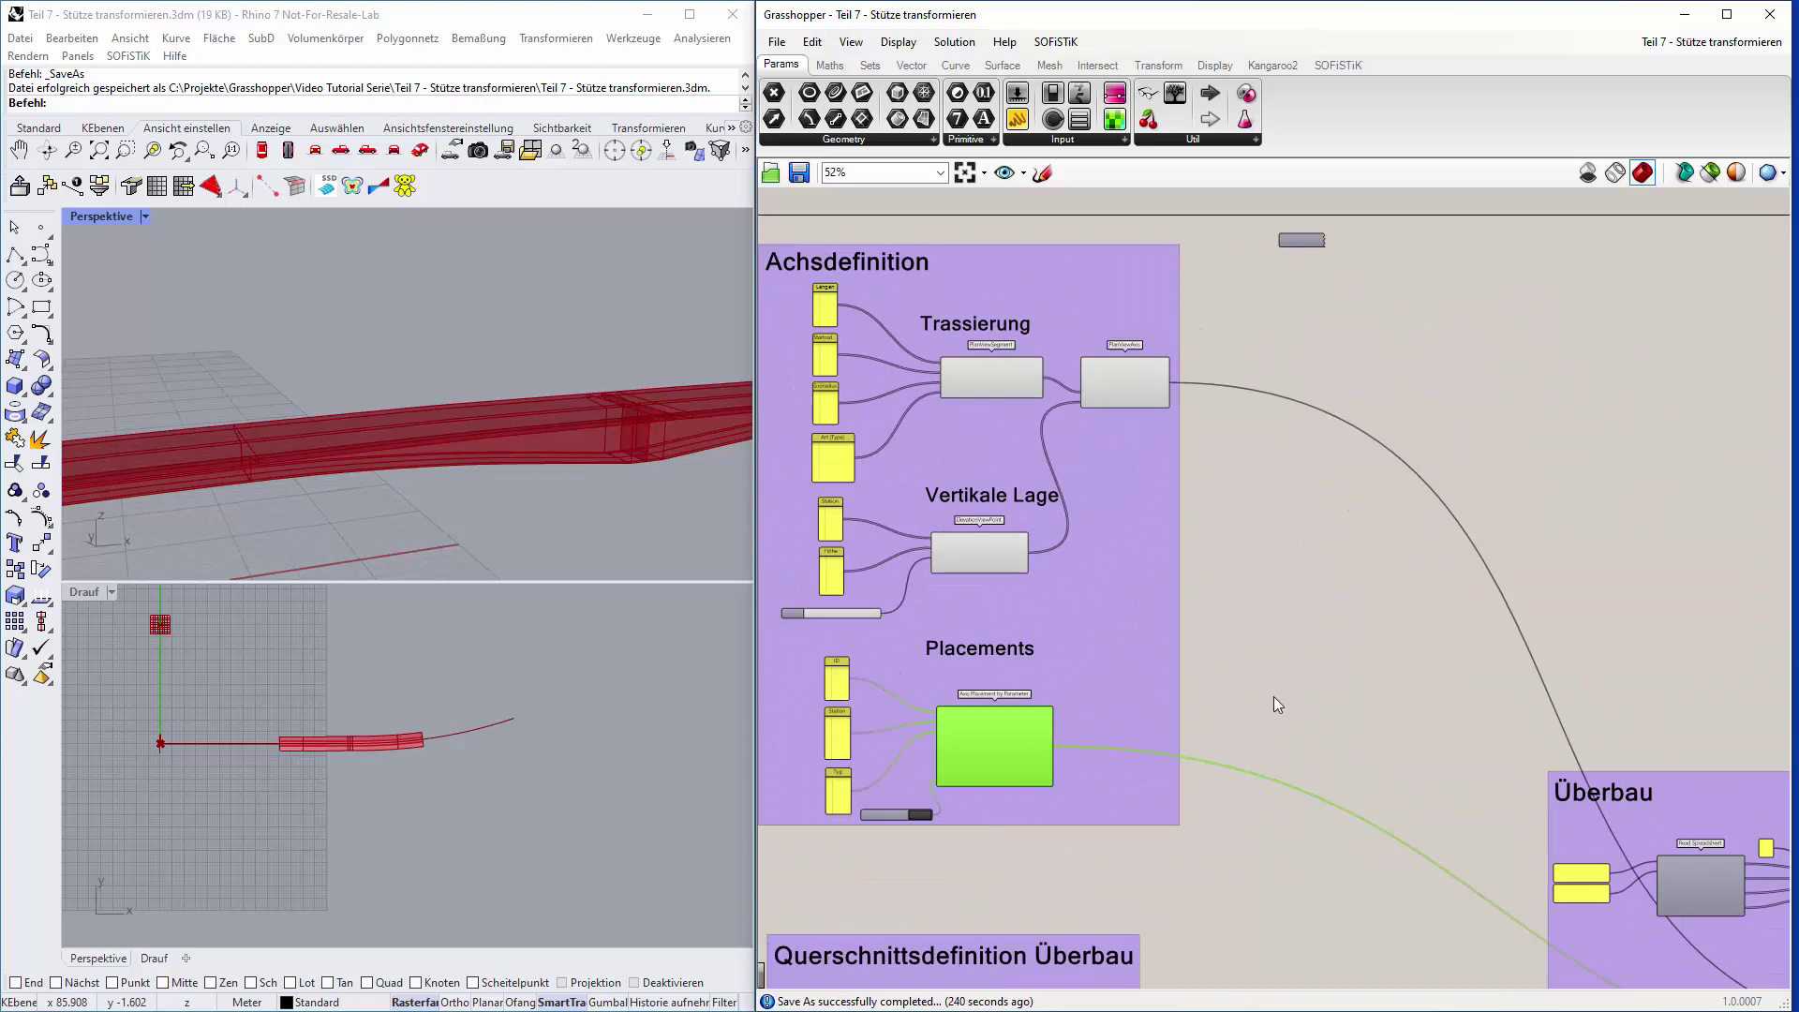
pyautogui.scroll(-3, 1299, 671)
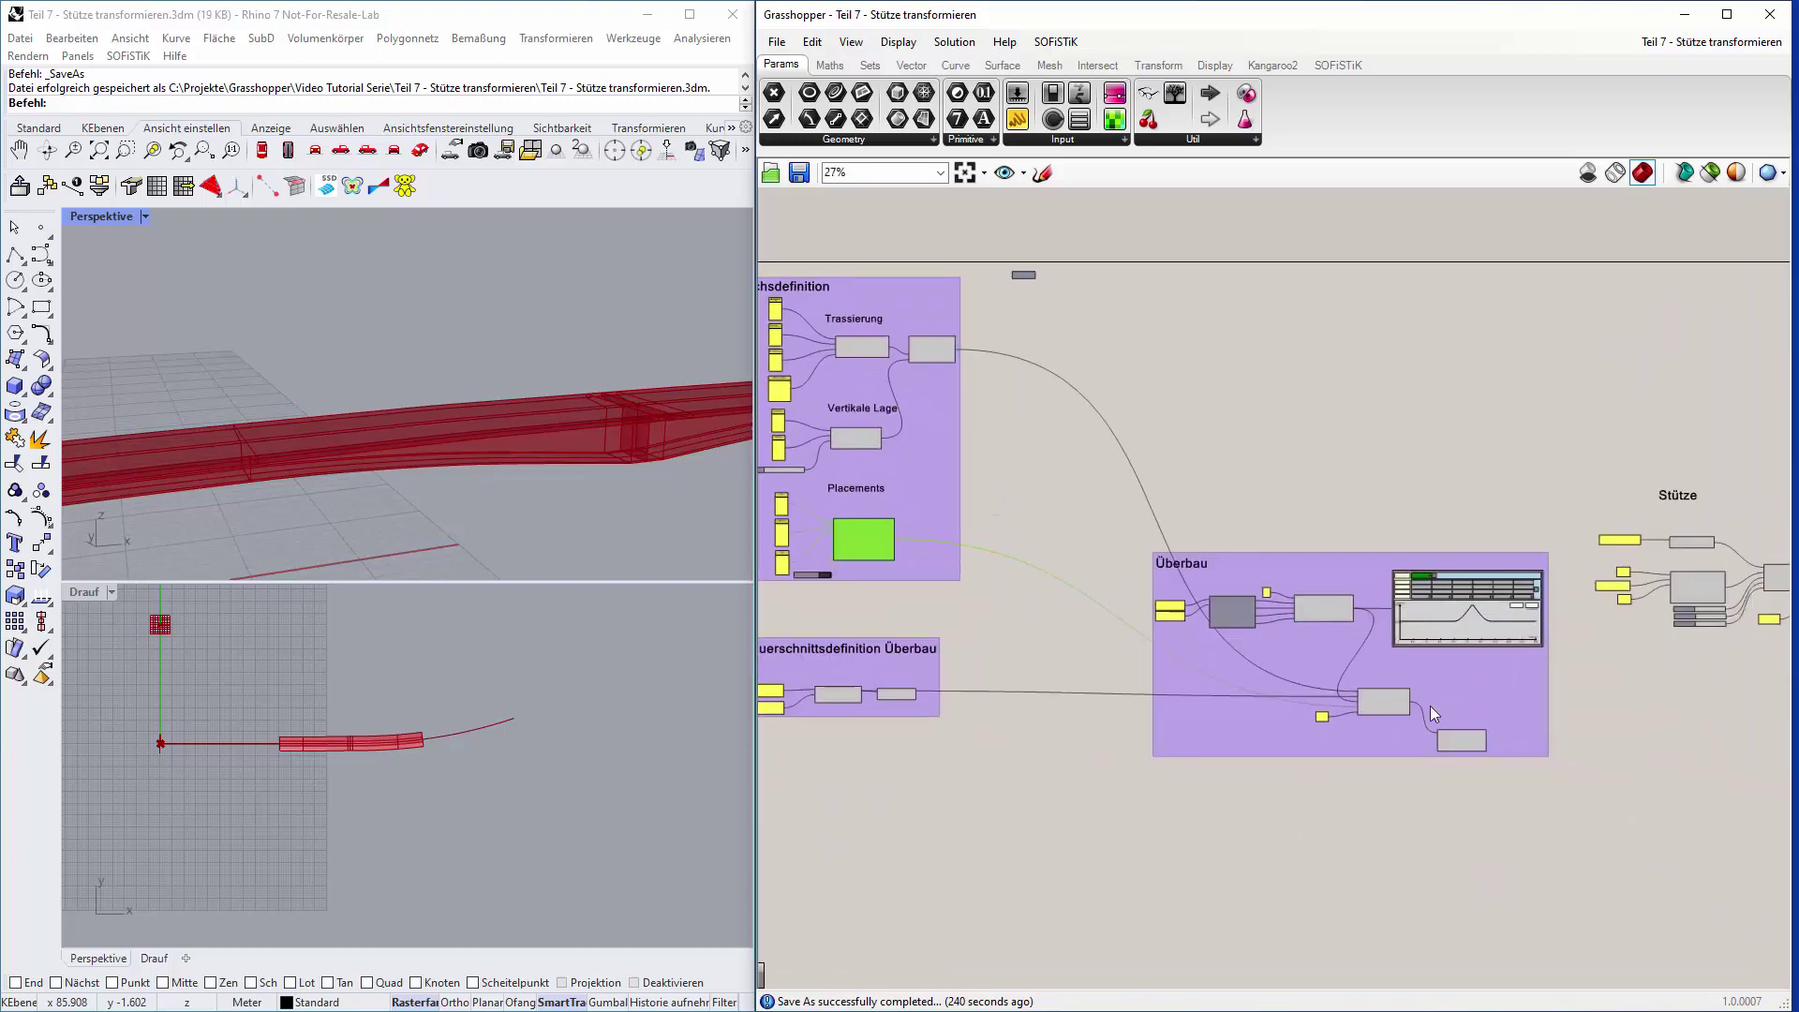
pyautogui.scroll(5, 1463, 693)
pyautogui.click(1250, 705)
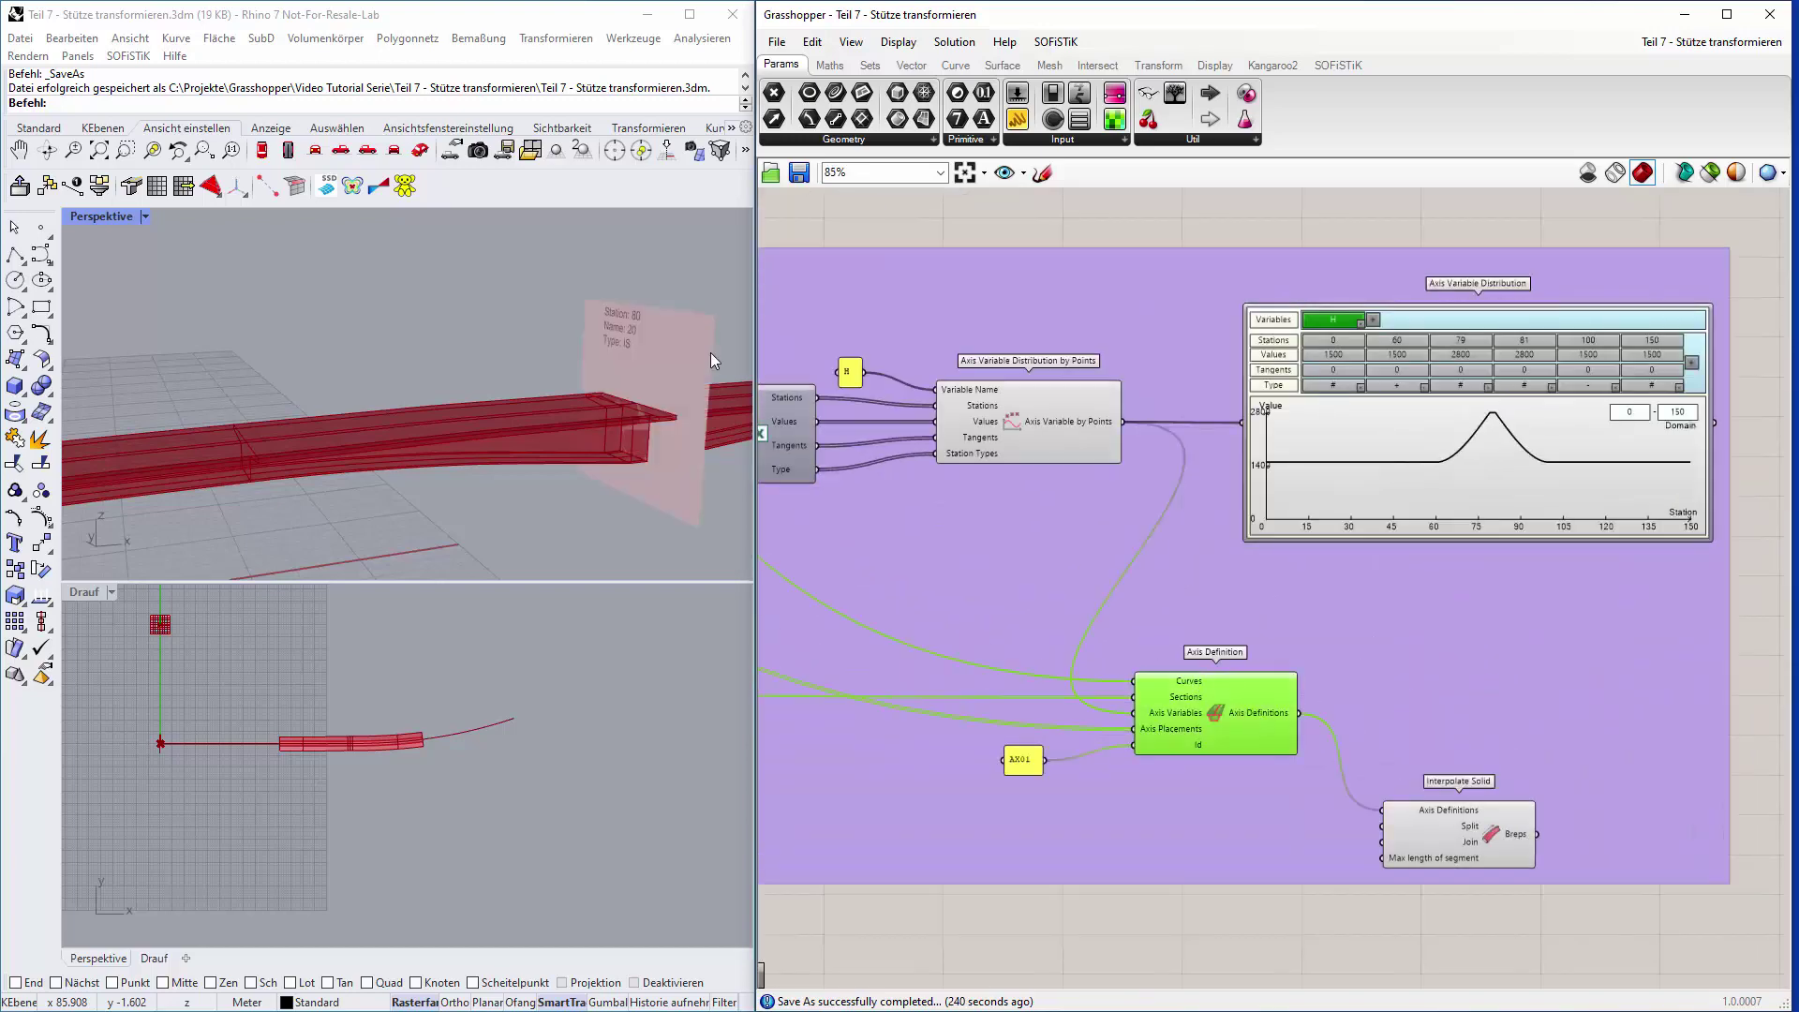
pyautogui.scroll(8, 644, 458)
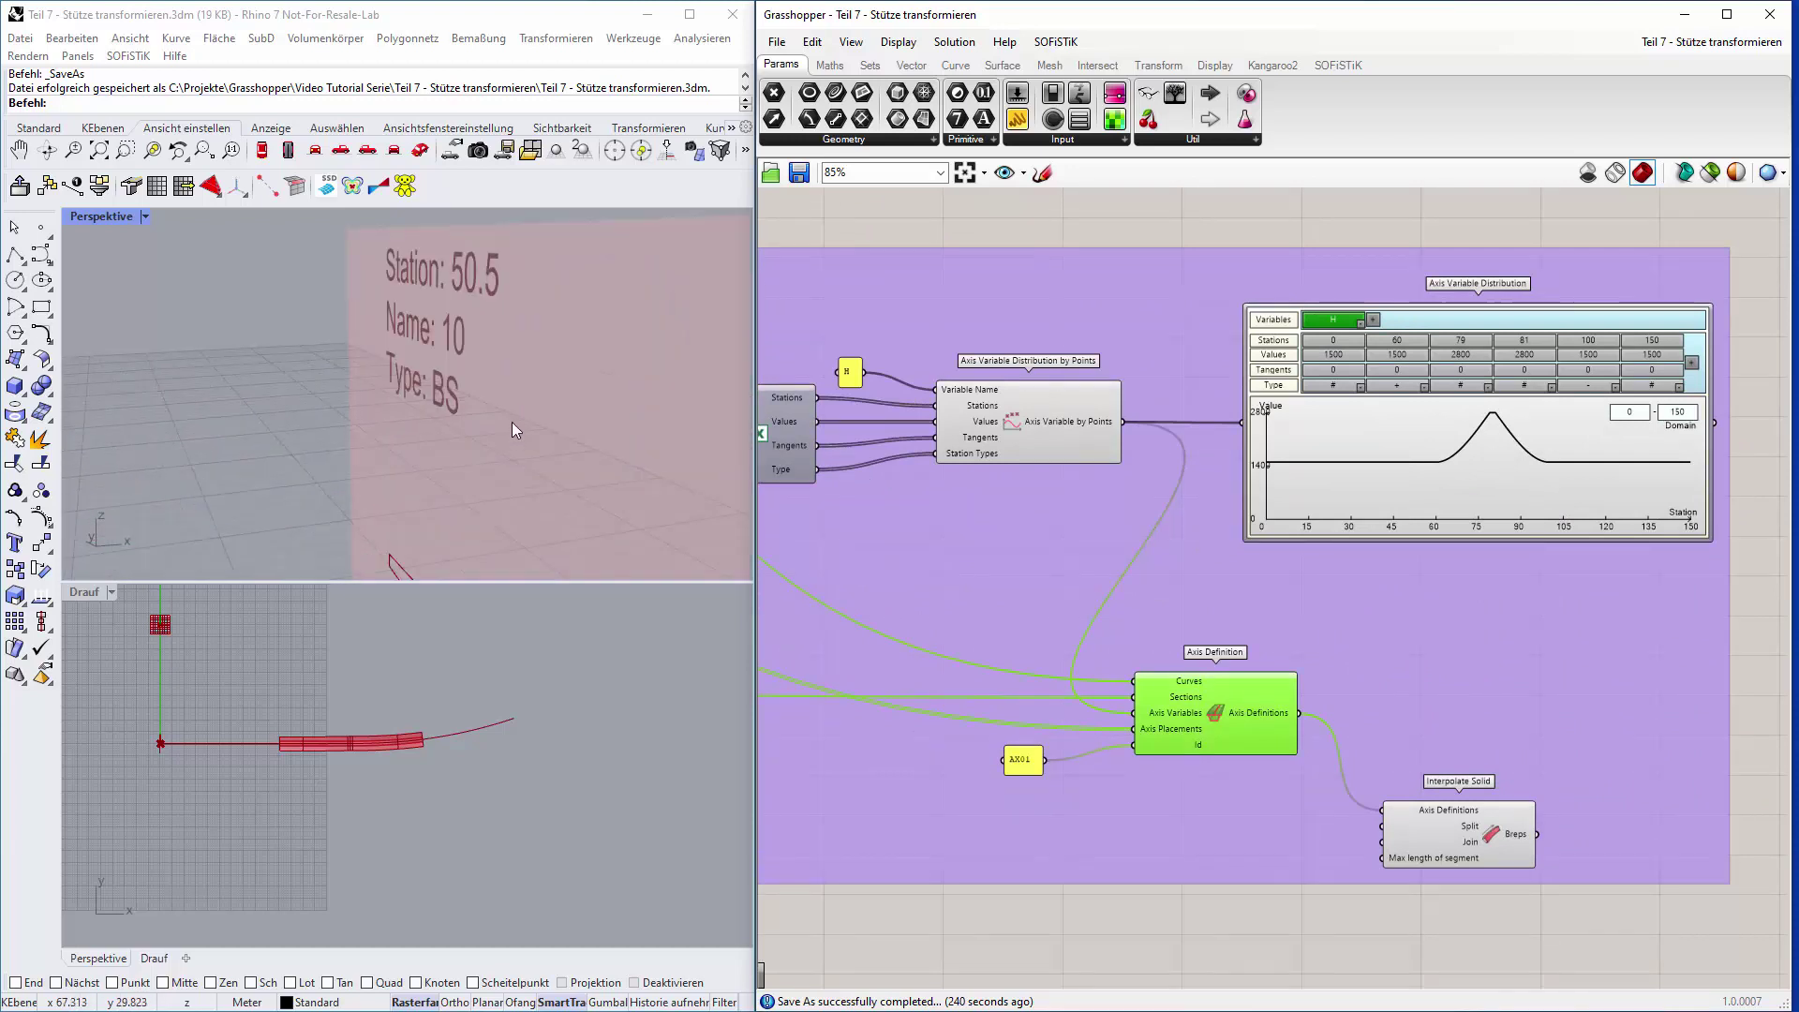
pyautogui.scroll(-6, 510, 412)
pyautogui.moveTo(540, 432); pyautogui.dragTo(675, 474, button='right')
pyautogui.scroll(4, 696, 435)
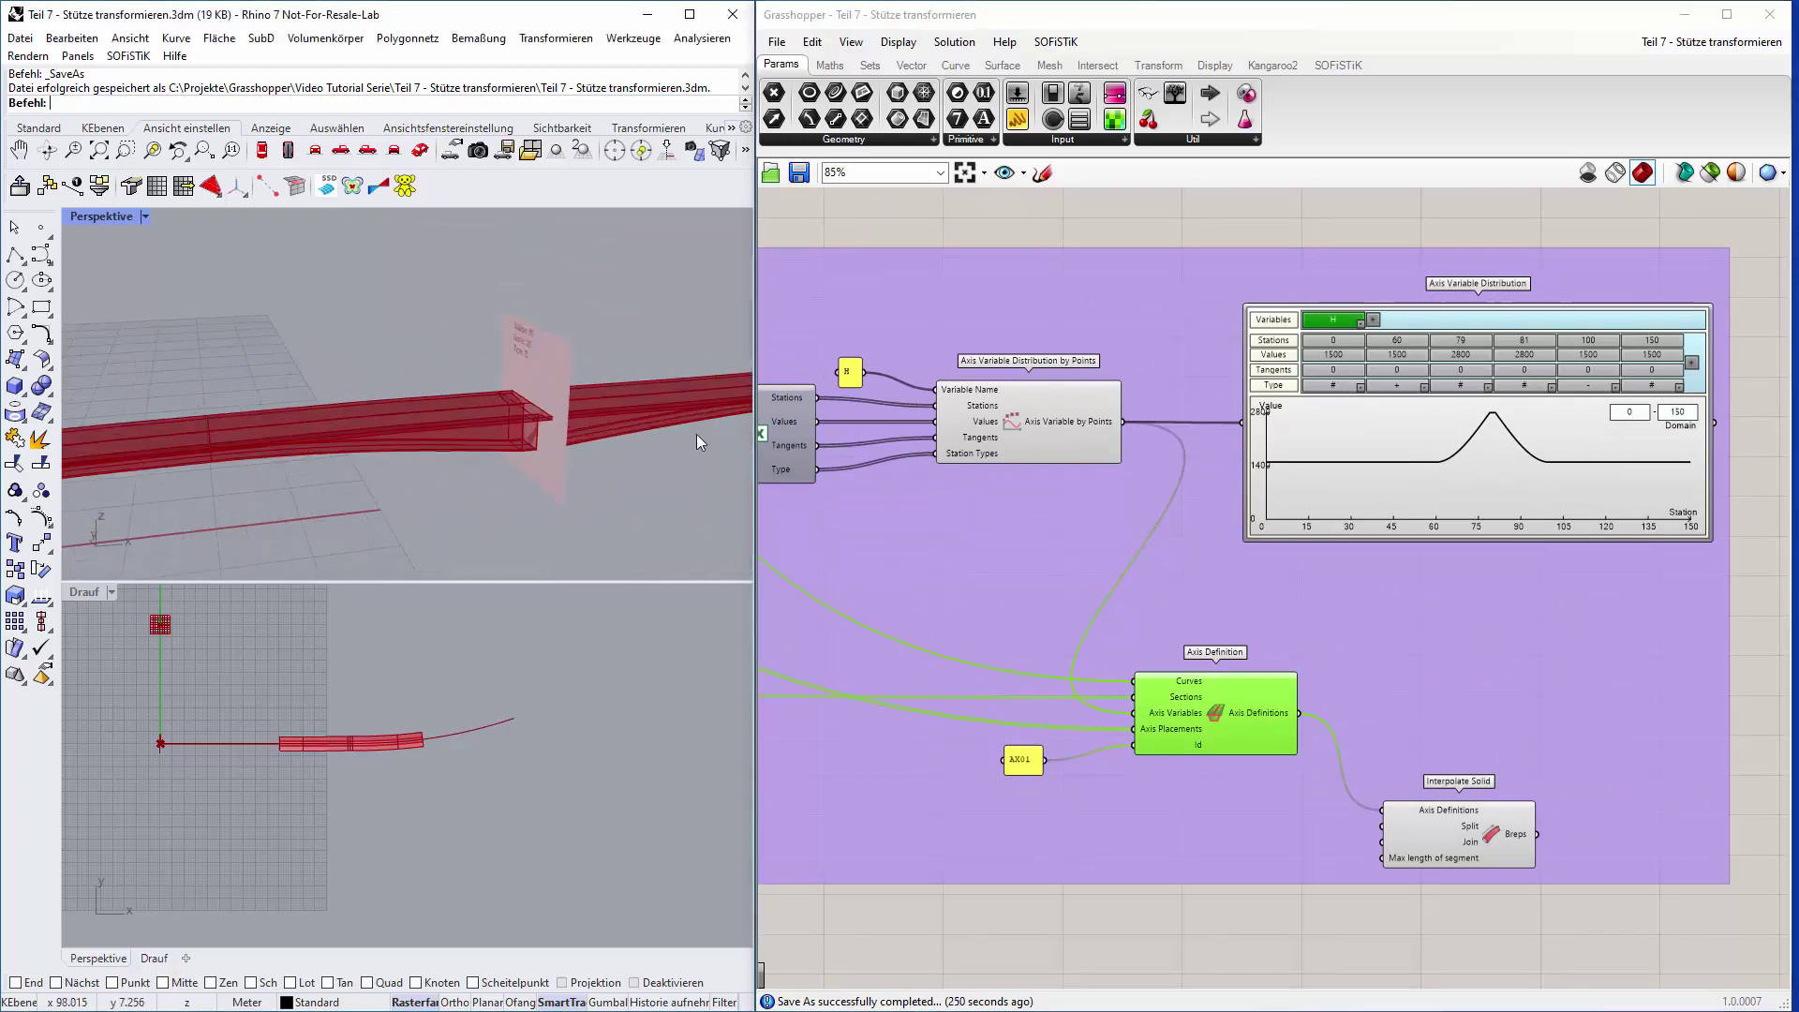
pyautogui.scroll(2, 524, 368)
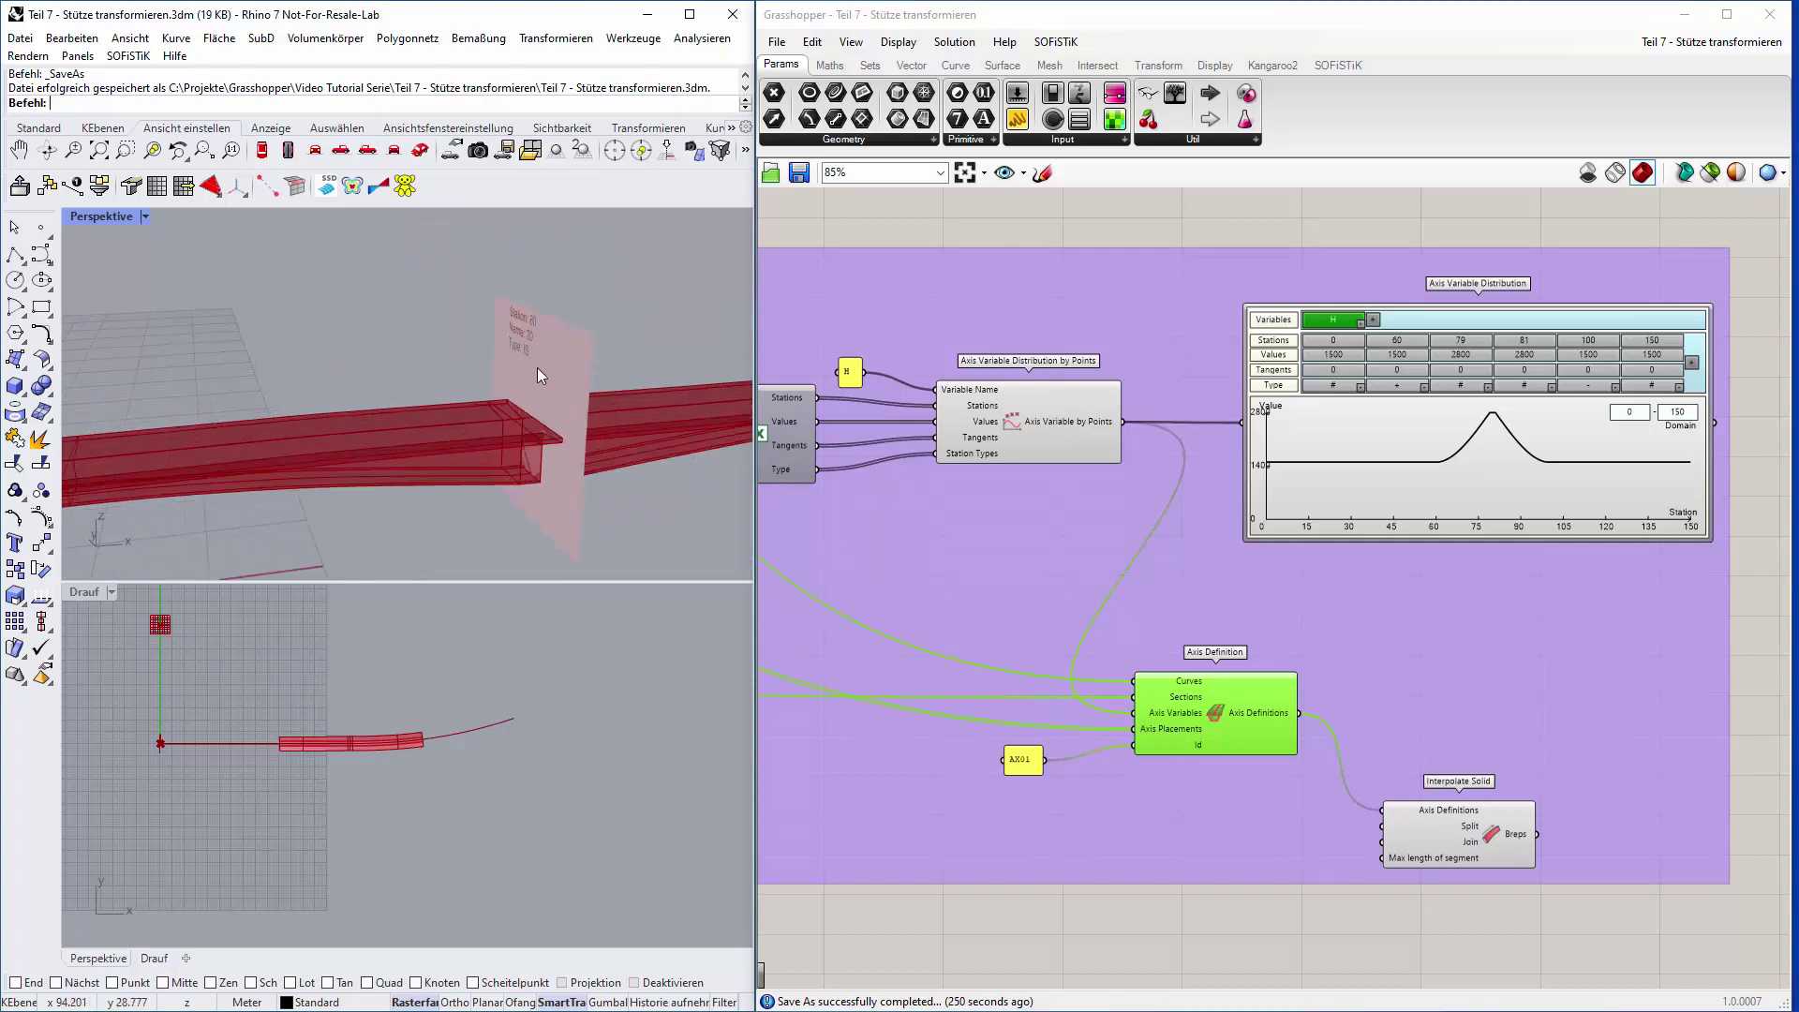
pyautogui.scroll(3, 524, 346)
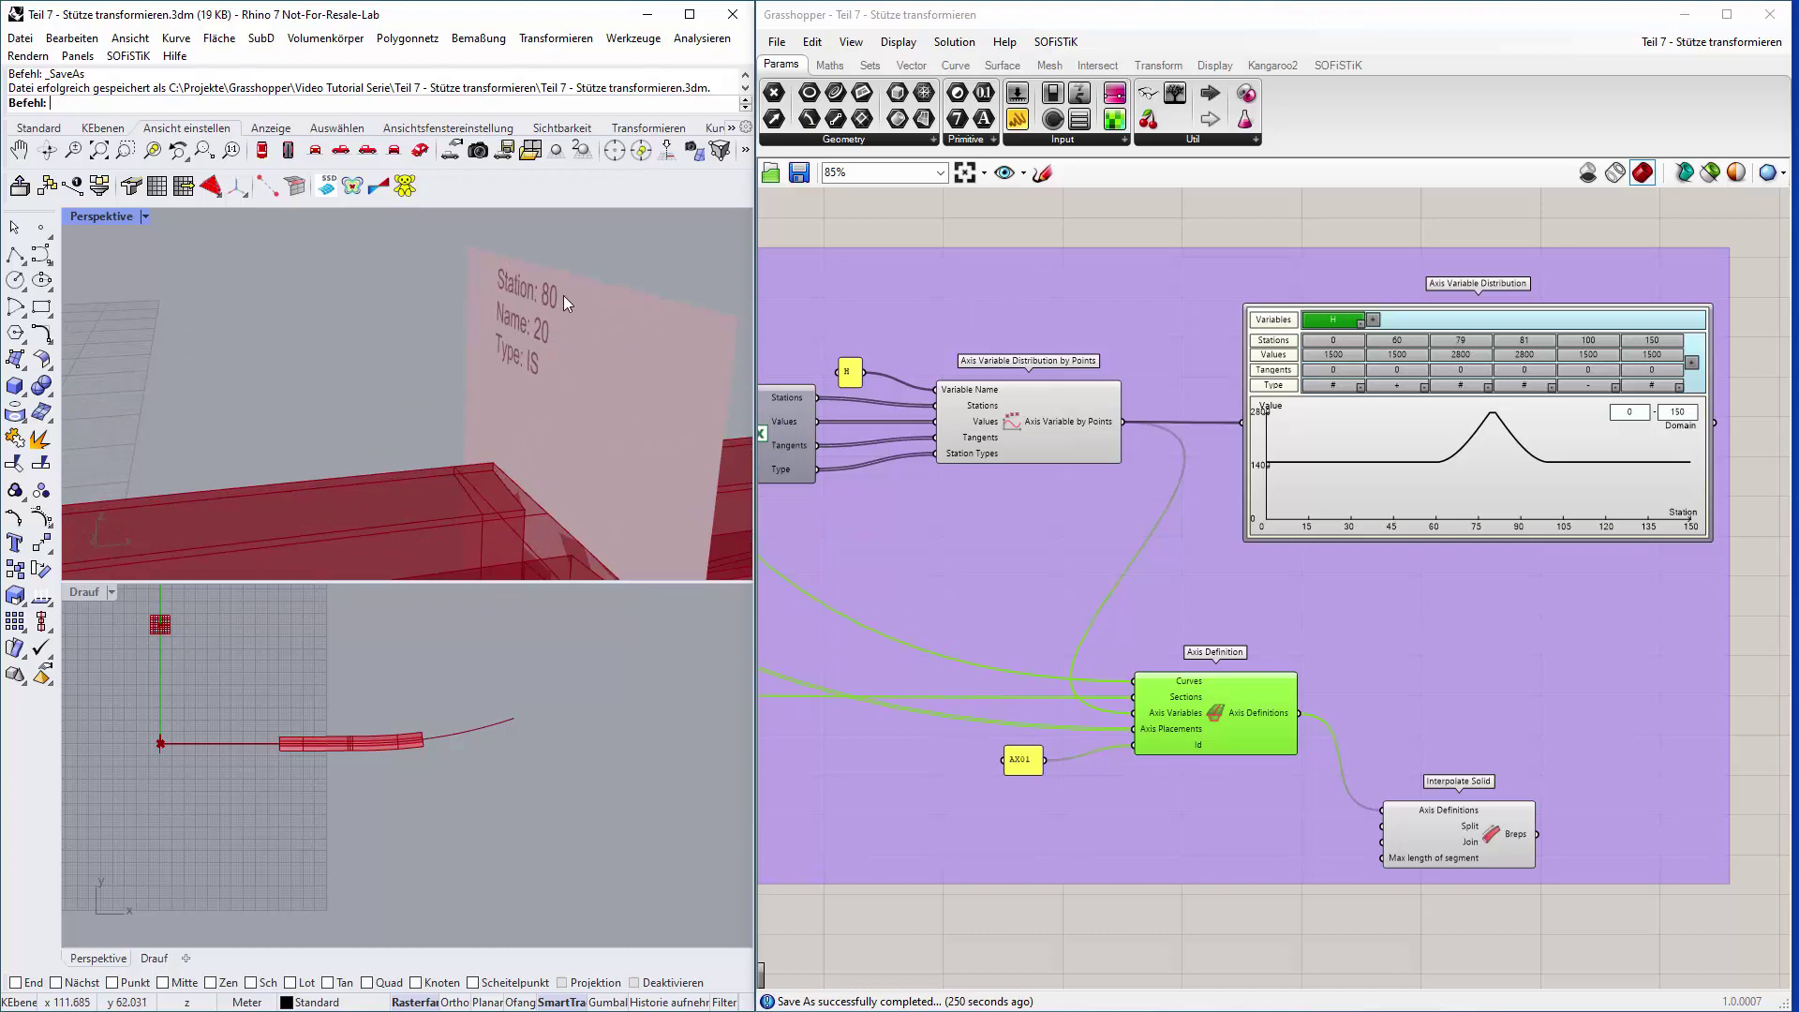
pyautogui.scroll(-5, 574, 324)
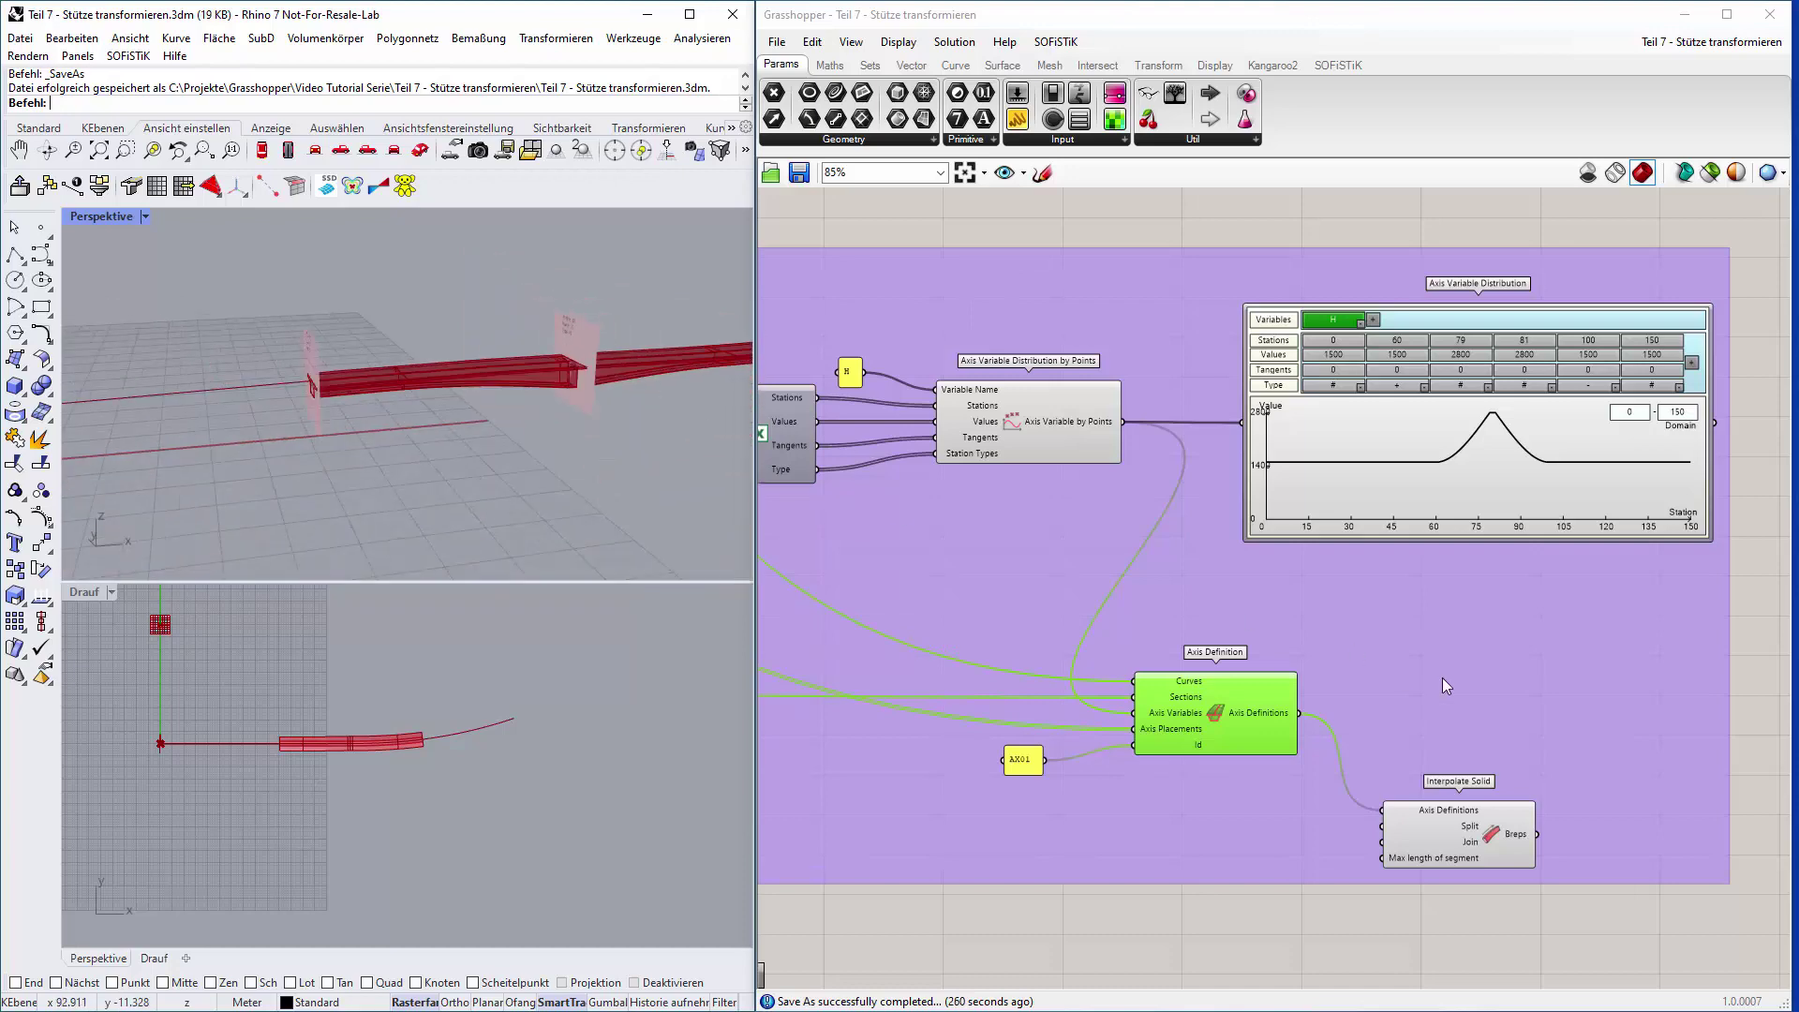
# - Add a SOFiSTiK Placement Transform component next to the Extrude component of the Stütze definition
pyautogui.scroll(-3, 1448, 672)
pyautogui.scroll(-2, 1448, 671)
pyautogui.hscroll(5, 1572, 713)
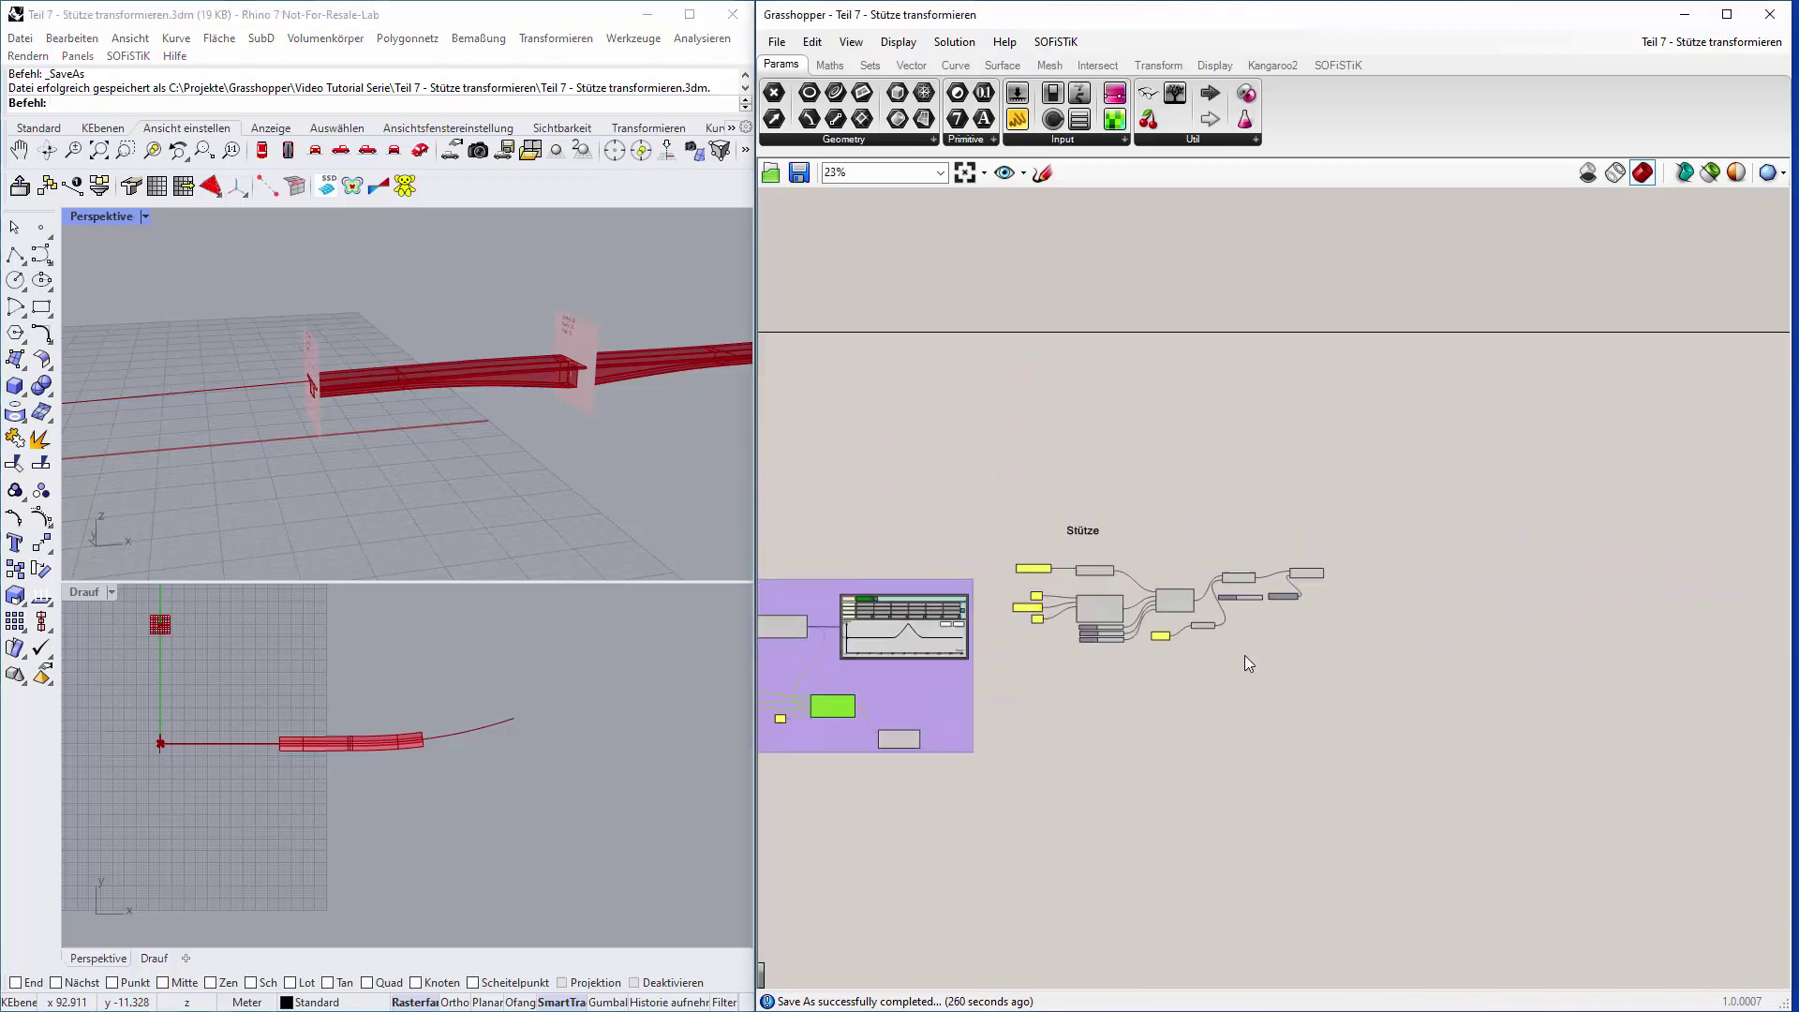
pyautogui.scroll(5, 1380, 610)
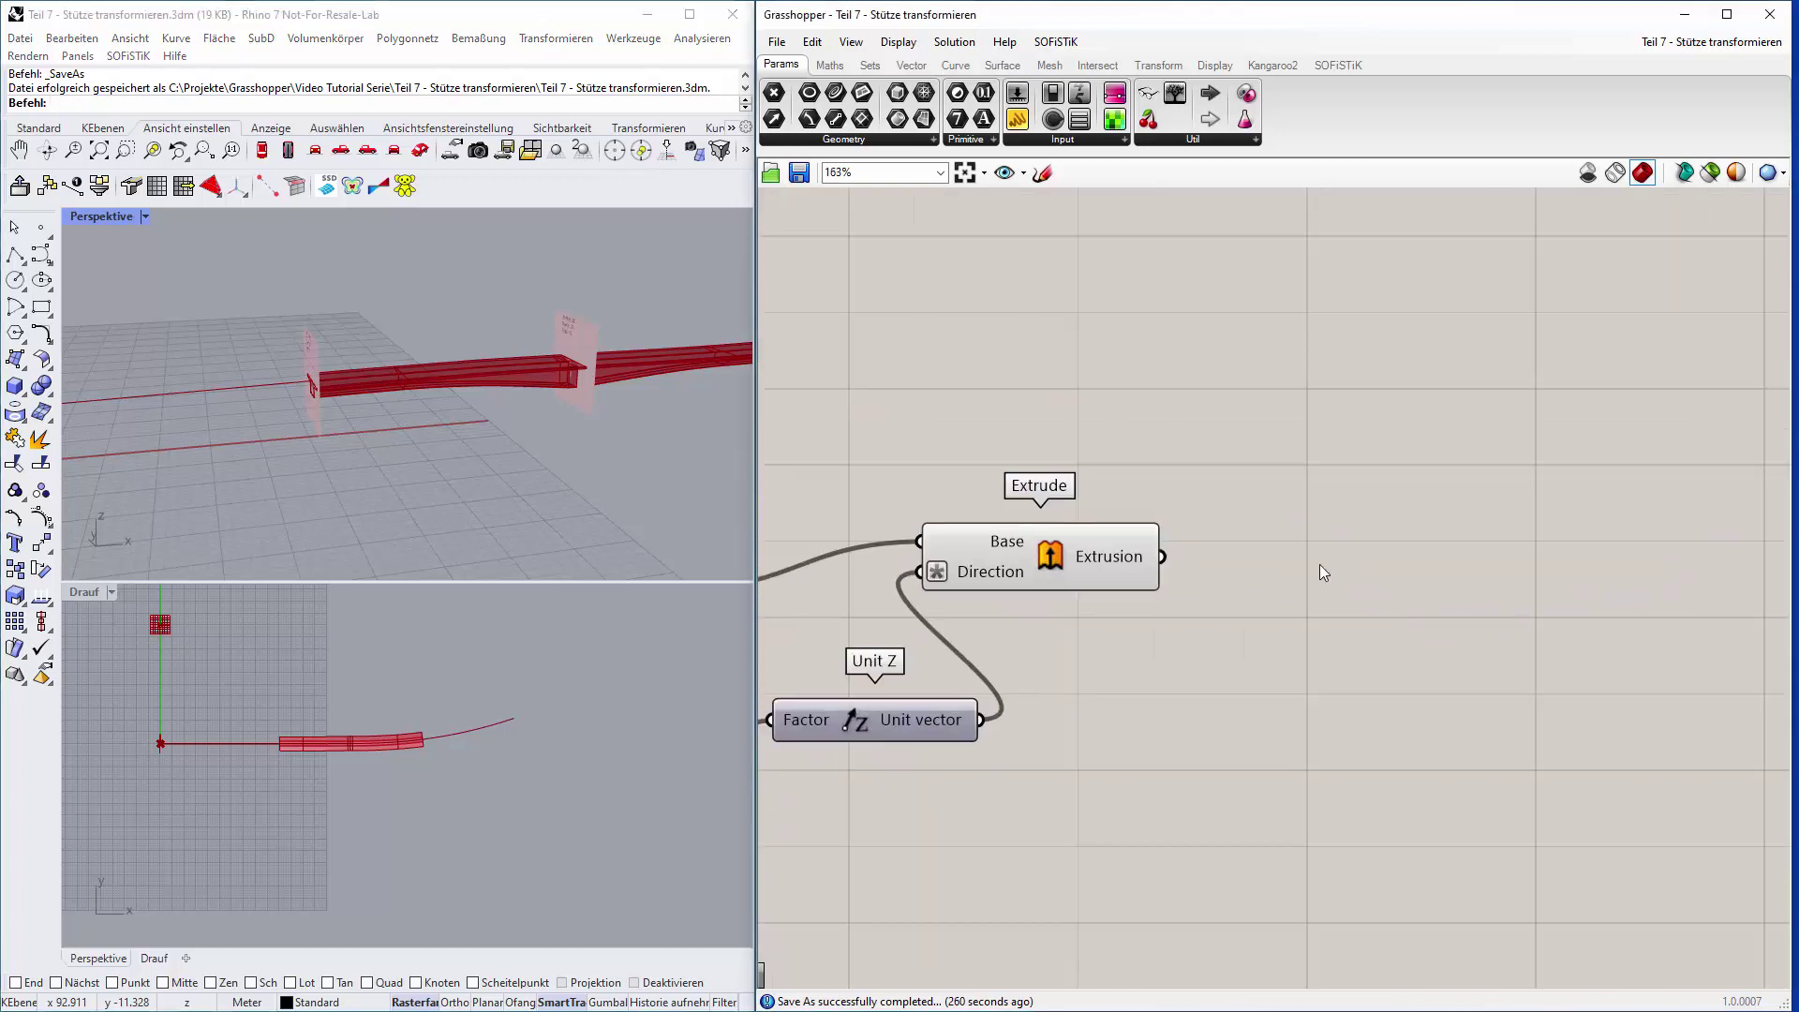
pyautogui.click(1338, 66)
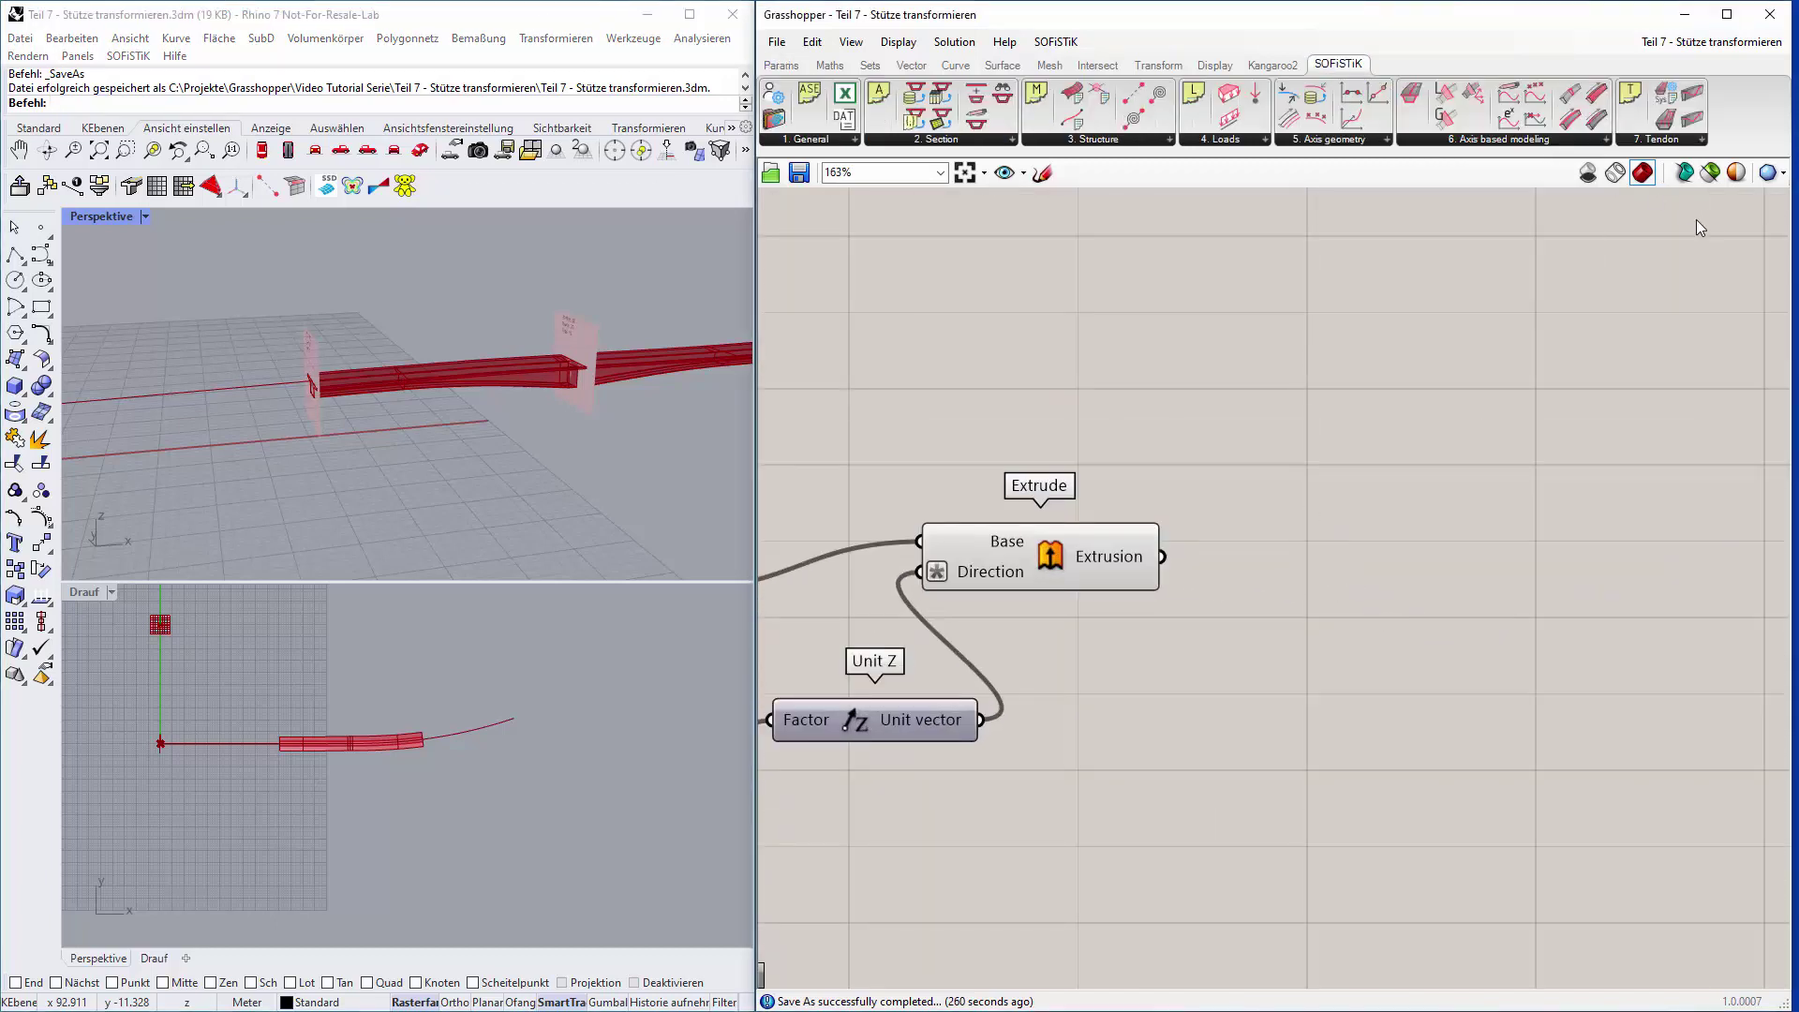
pyautogui.click(1608, 141)
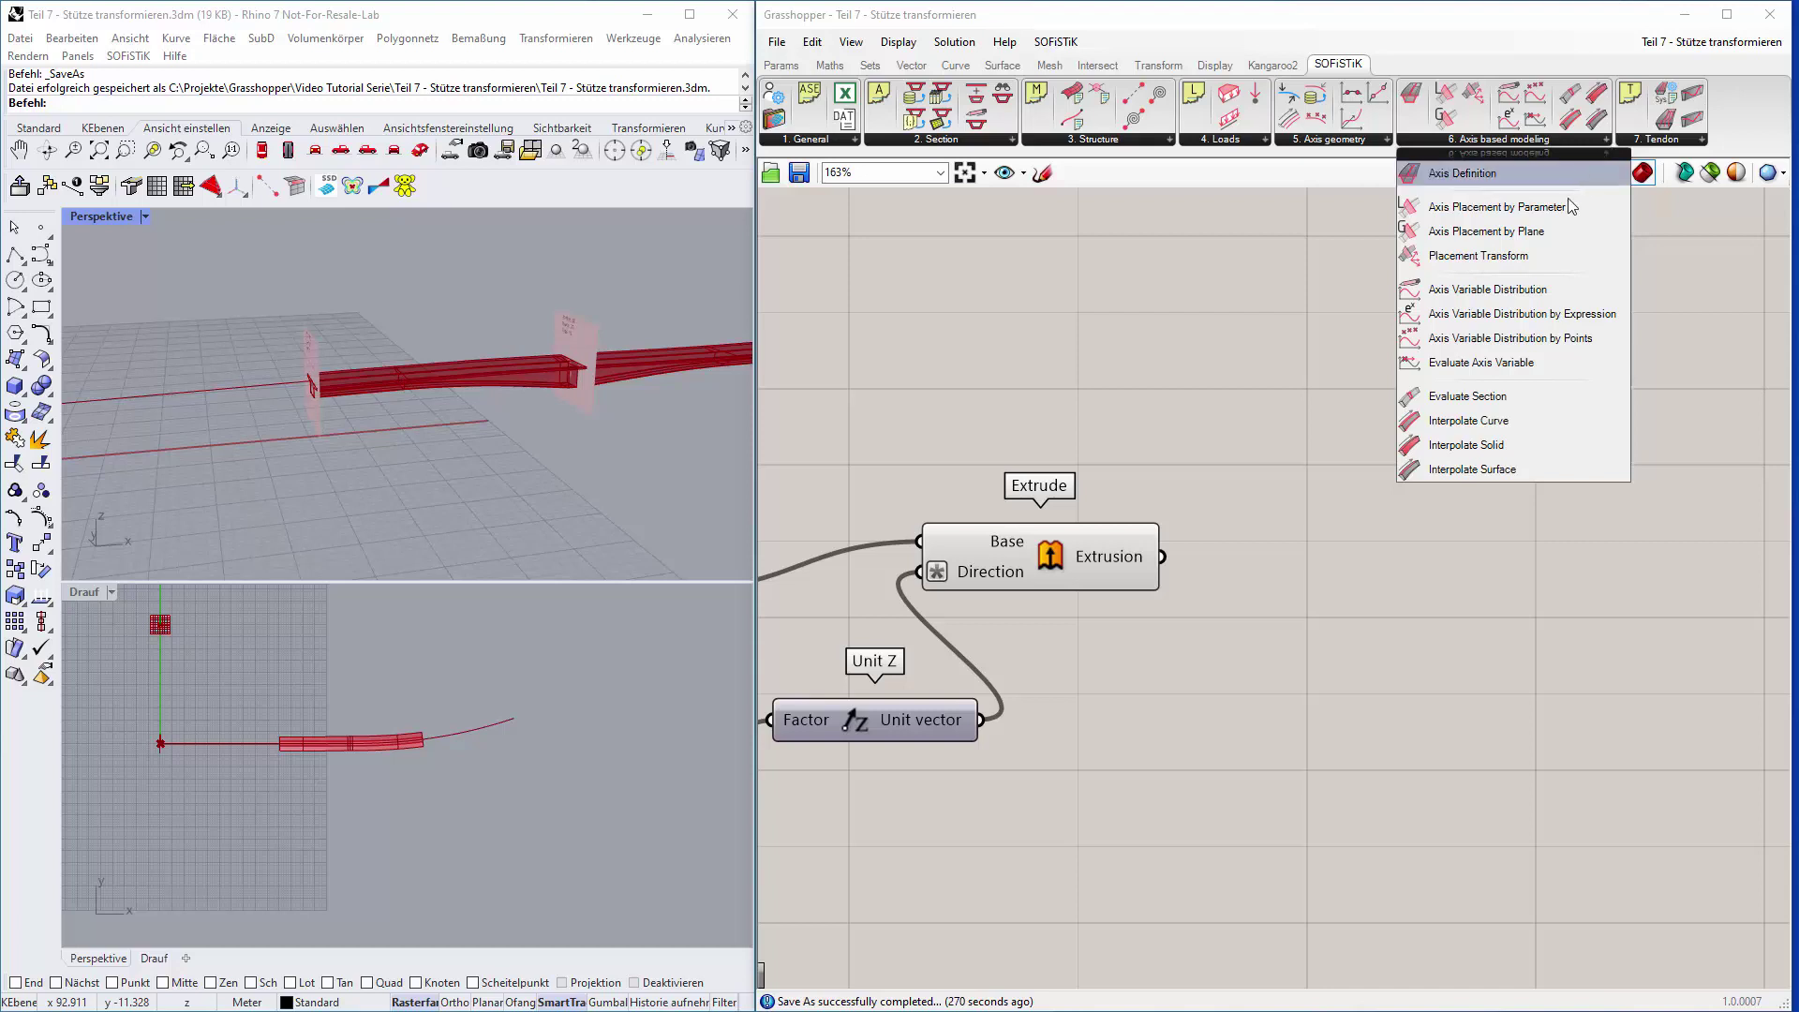
pyautogui.click(1542, 256)
pyautogui.click(1473, 563)
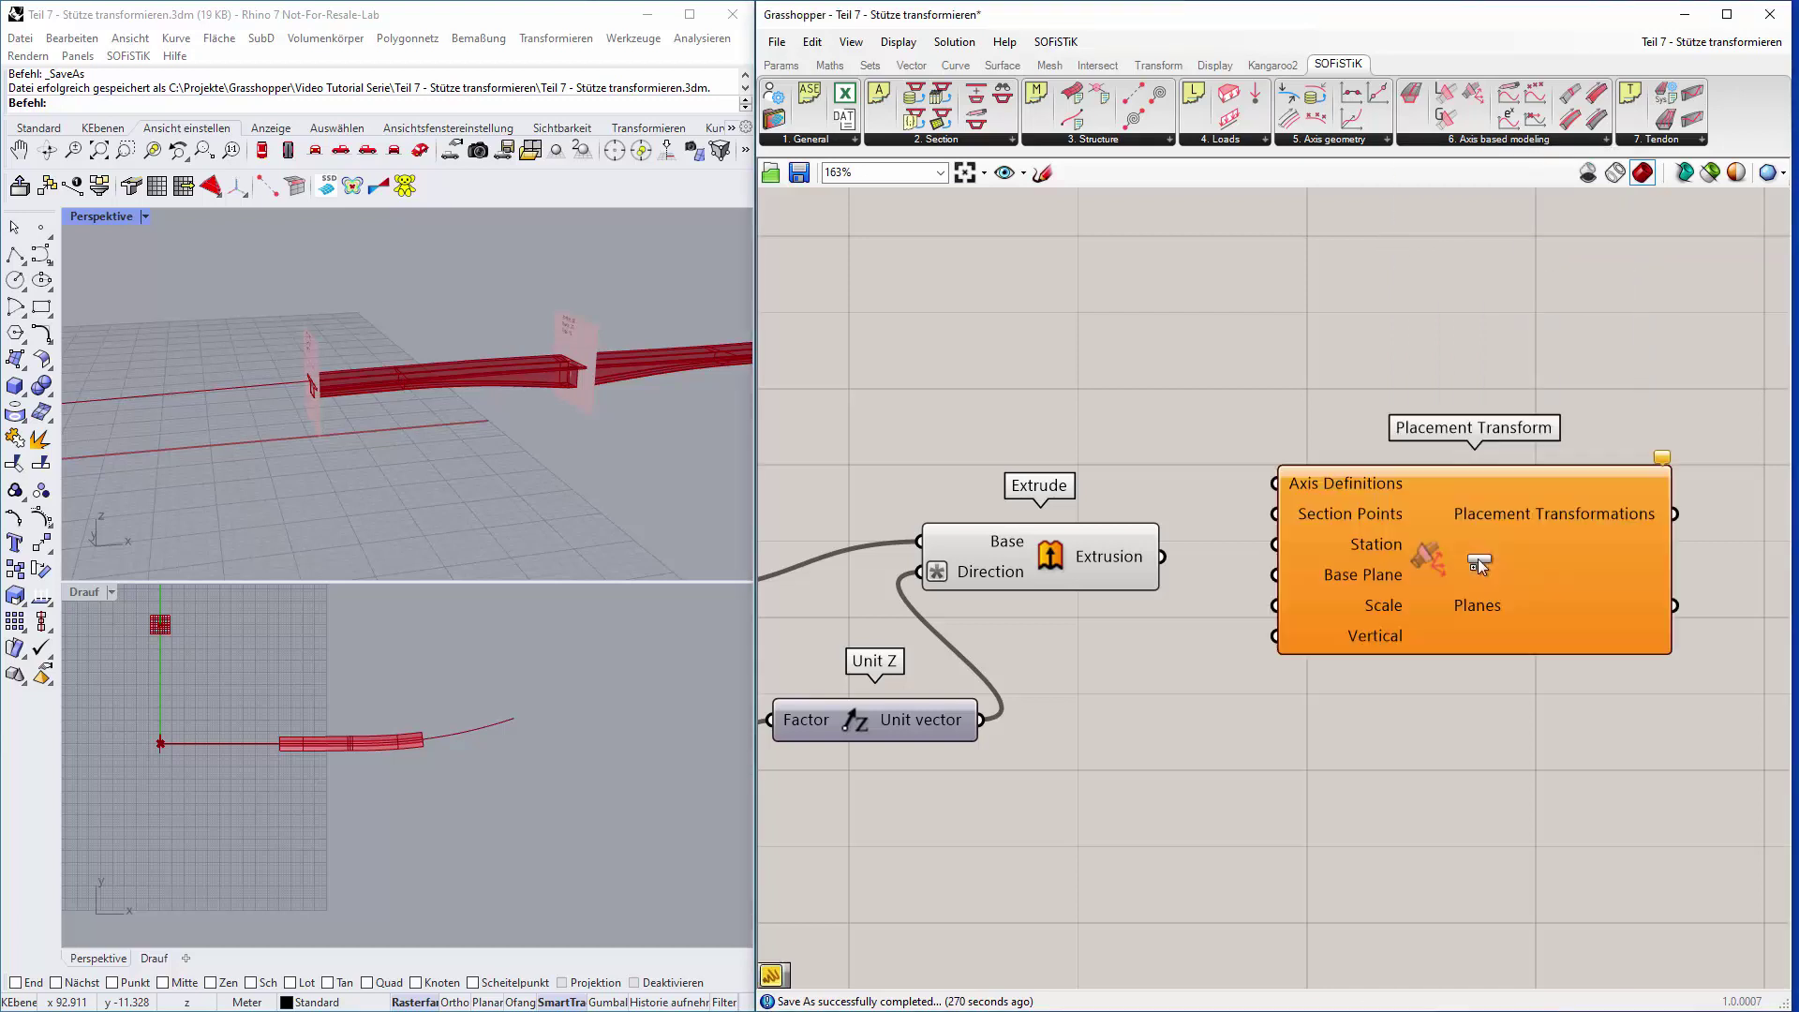
pyautogui.moveTo(1477, 544); pyautogui.dragTo(1504, 592)
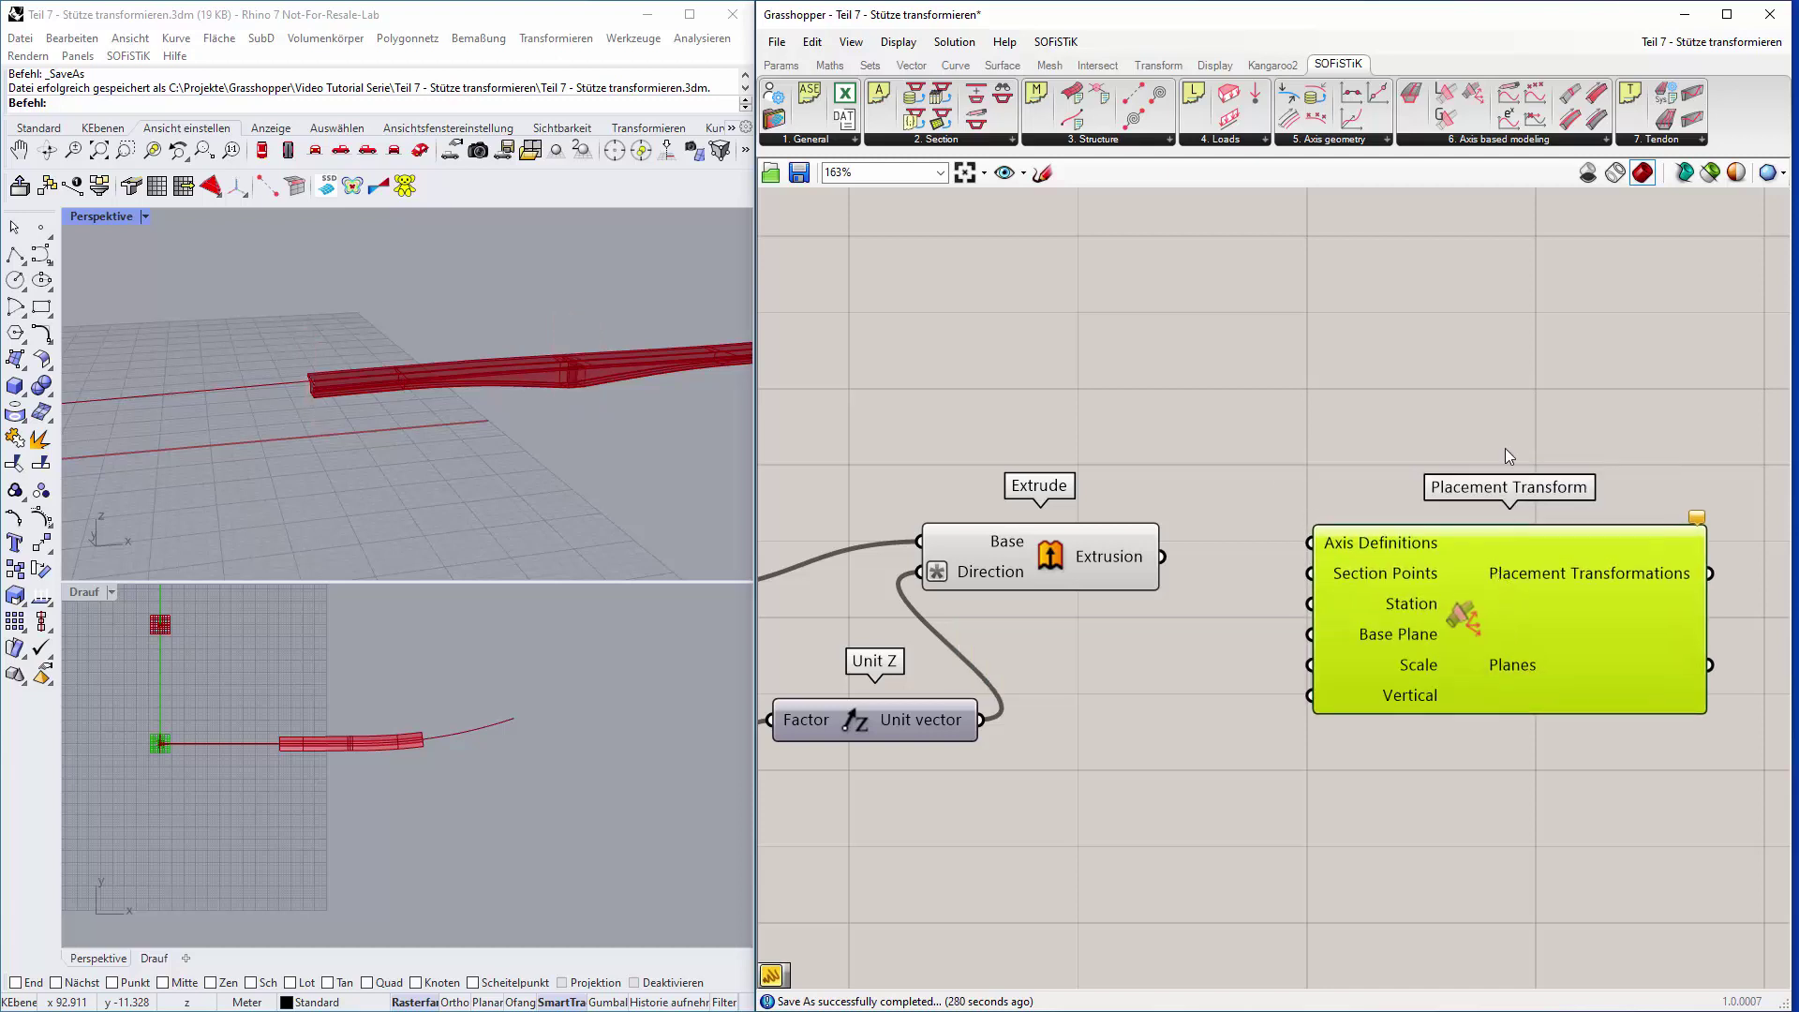
pyautogui.moveTo(1509, 575)
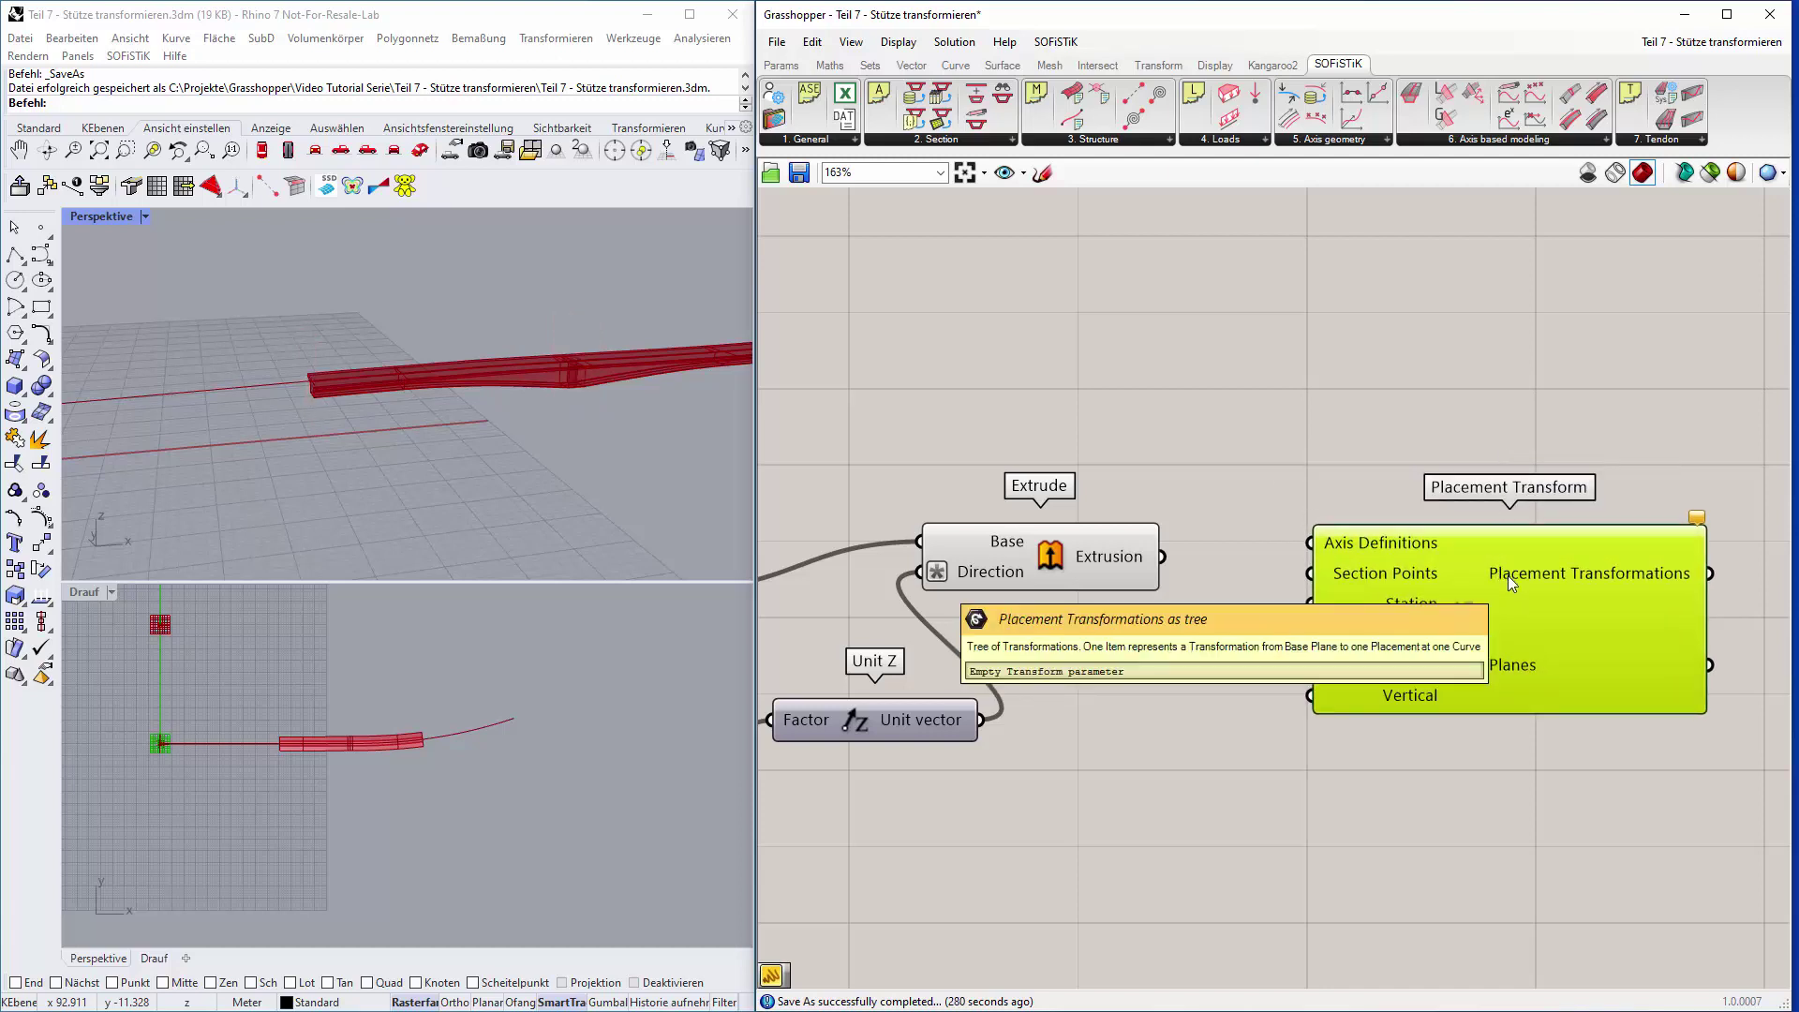
pyautogui.moveTo(1509, 575); pyautogui.dragTo(1509, 540)
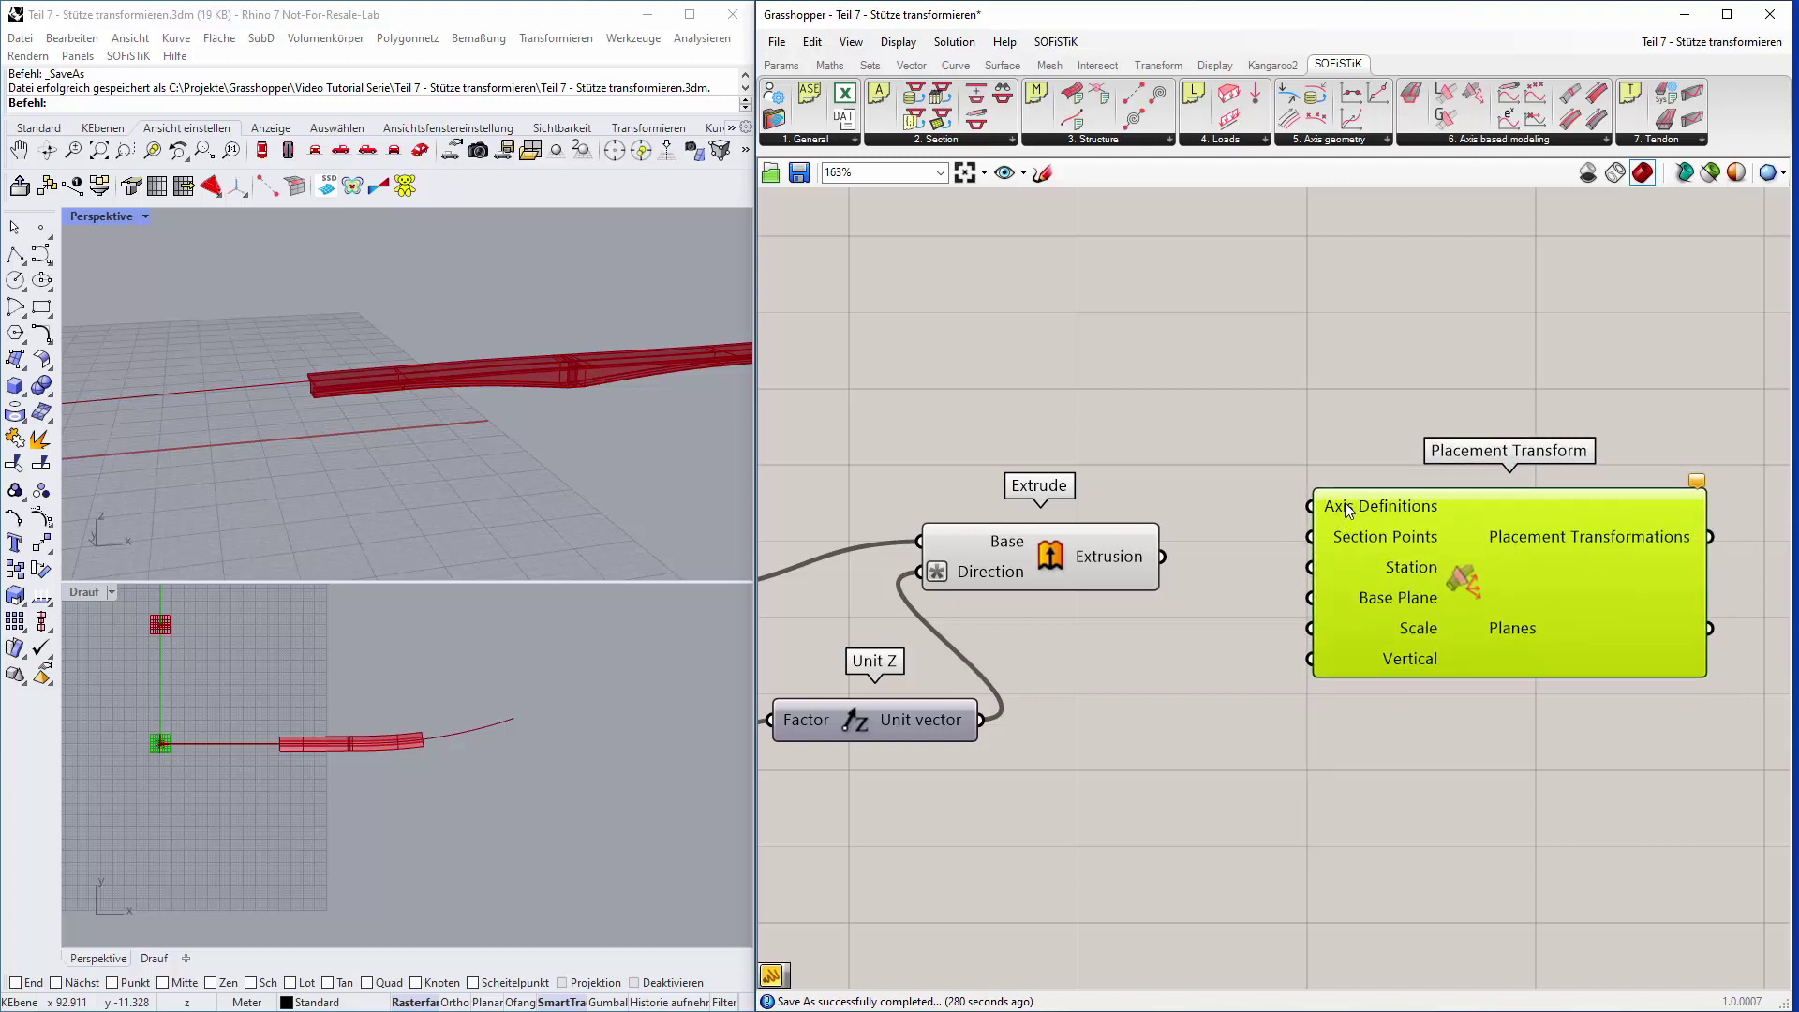
# - Connect the Axis Definitions output of the Überbau group's Axis Definition to the Axis Definitions input of Placement Transform
pyautogui.scroll(-7, 1363, 506)
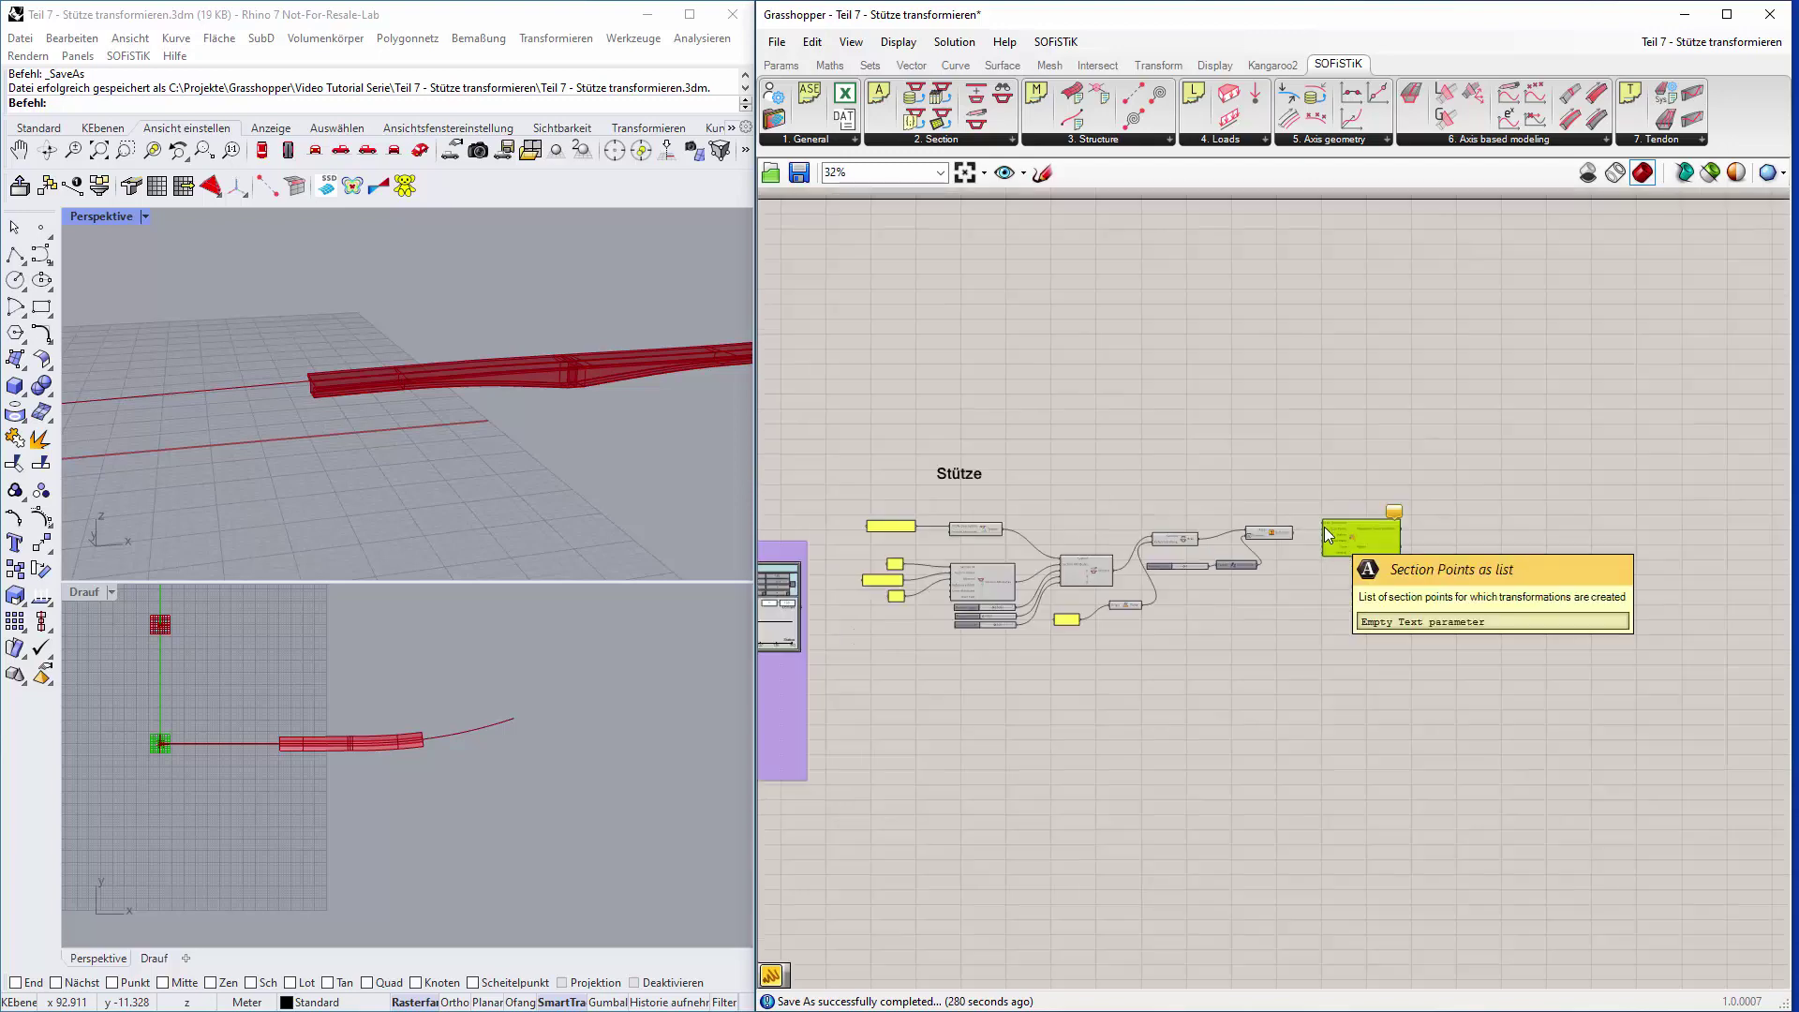
pyautogui.scroll(-2, 1325, 527)
pyautogui.moveTo(778, 591); pyautogui.dragTo(1074, 600, button='right')
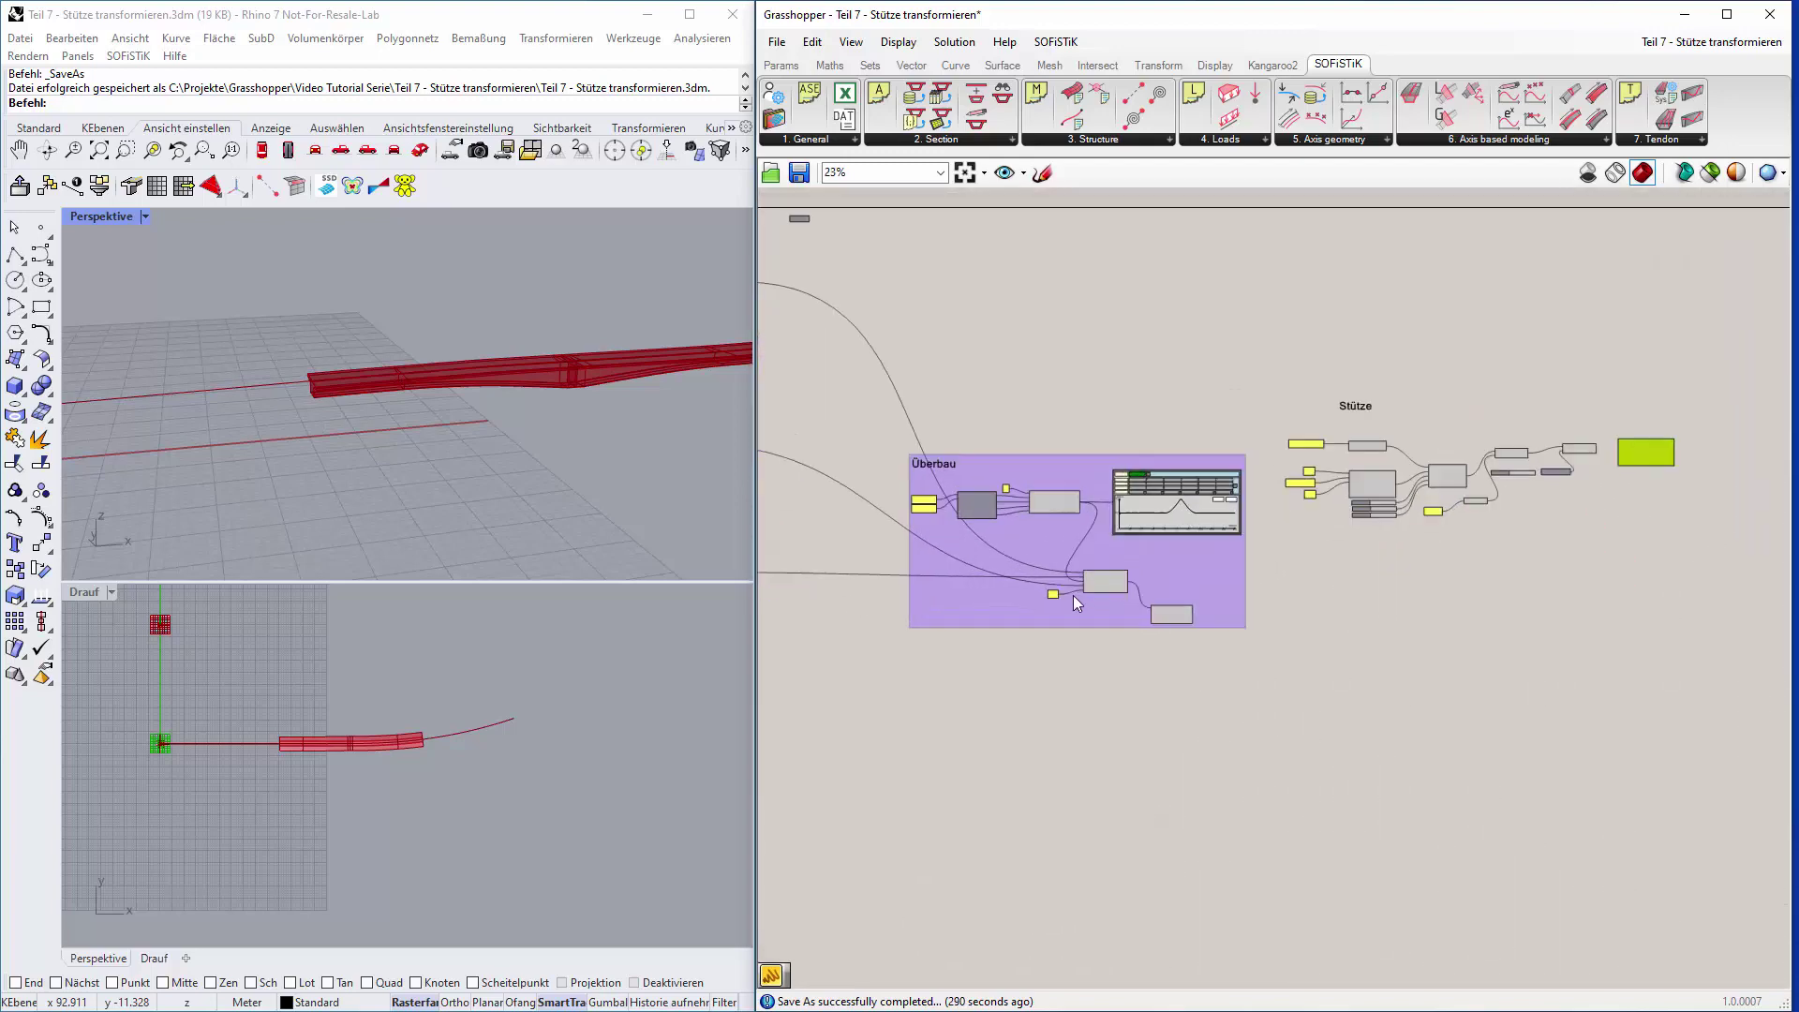
pyautogui.scroll(3, 1072, 594)
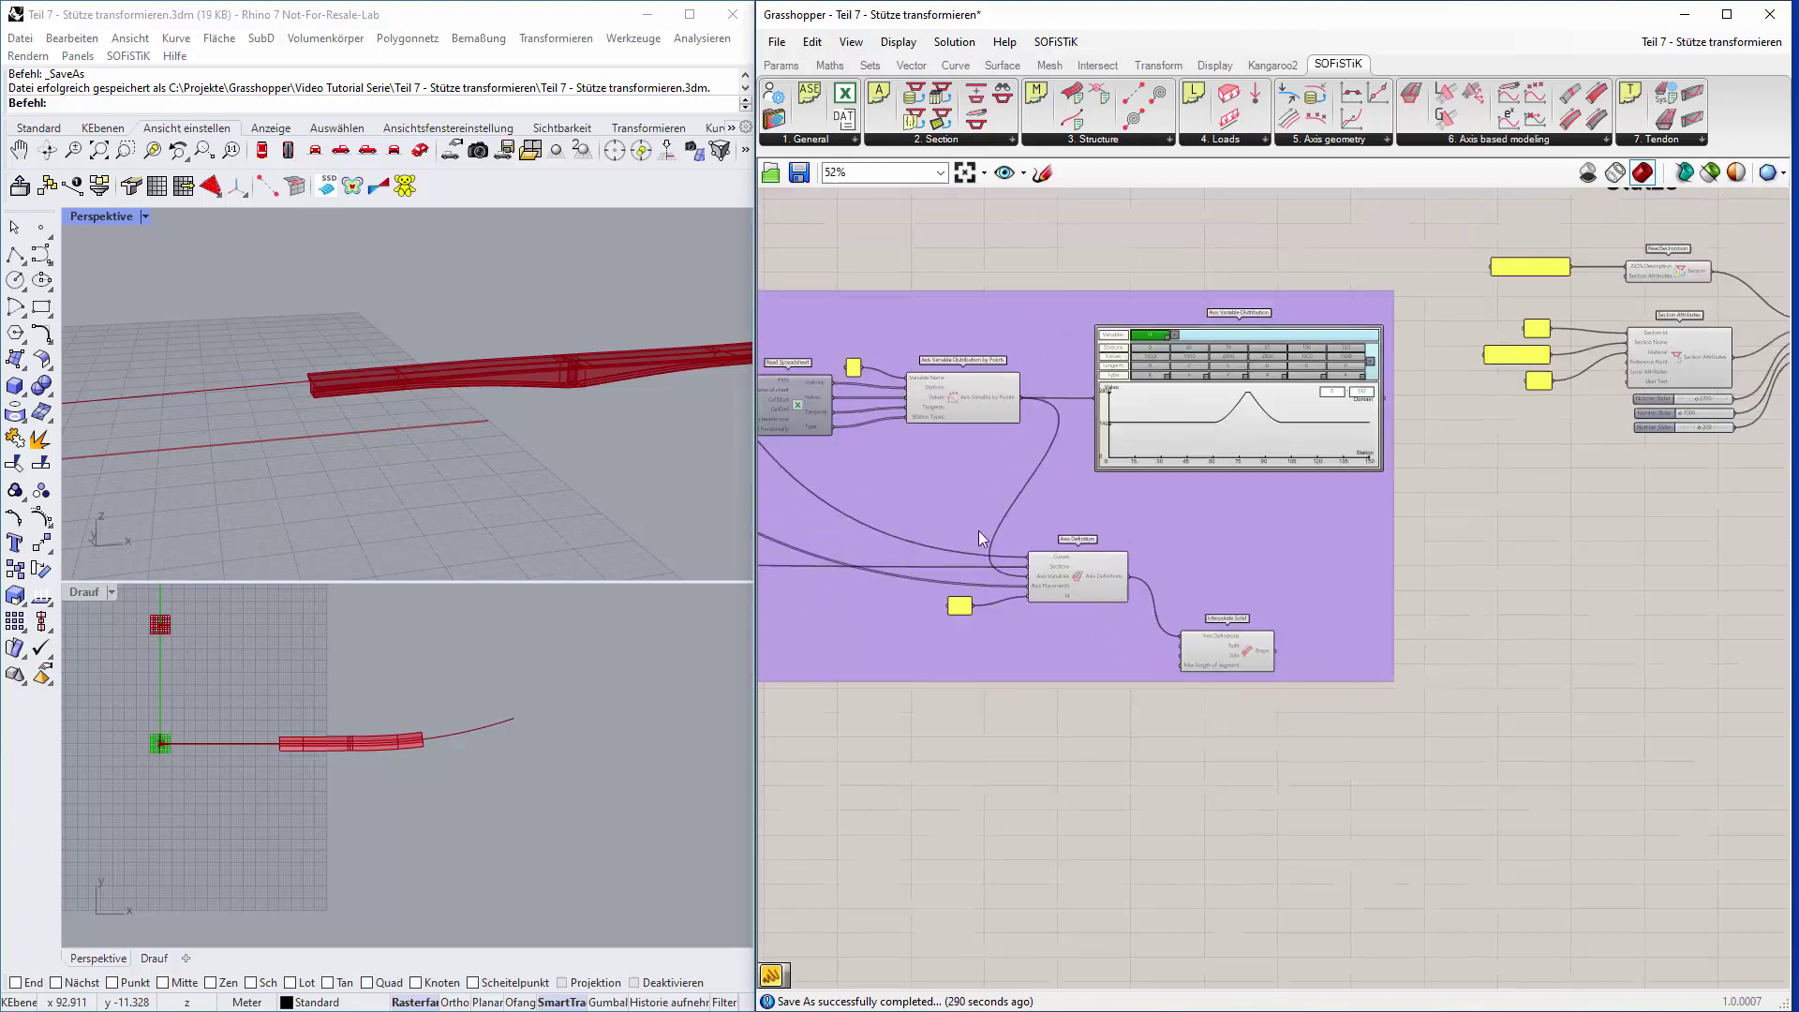
pyautogui.moveTo(979, 530); pyautogui.dragTo(1209, 554, button='right')
pyautogui.scroll(5, 1383, 593)
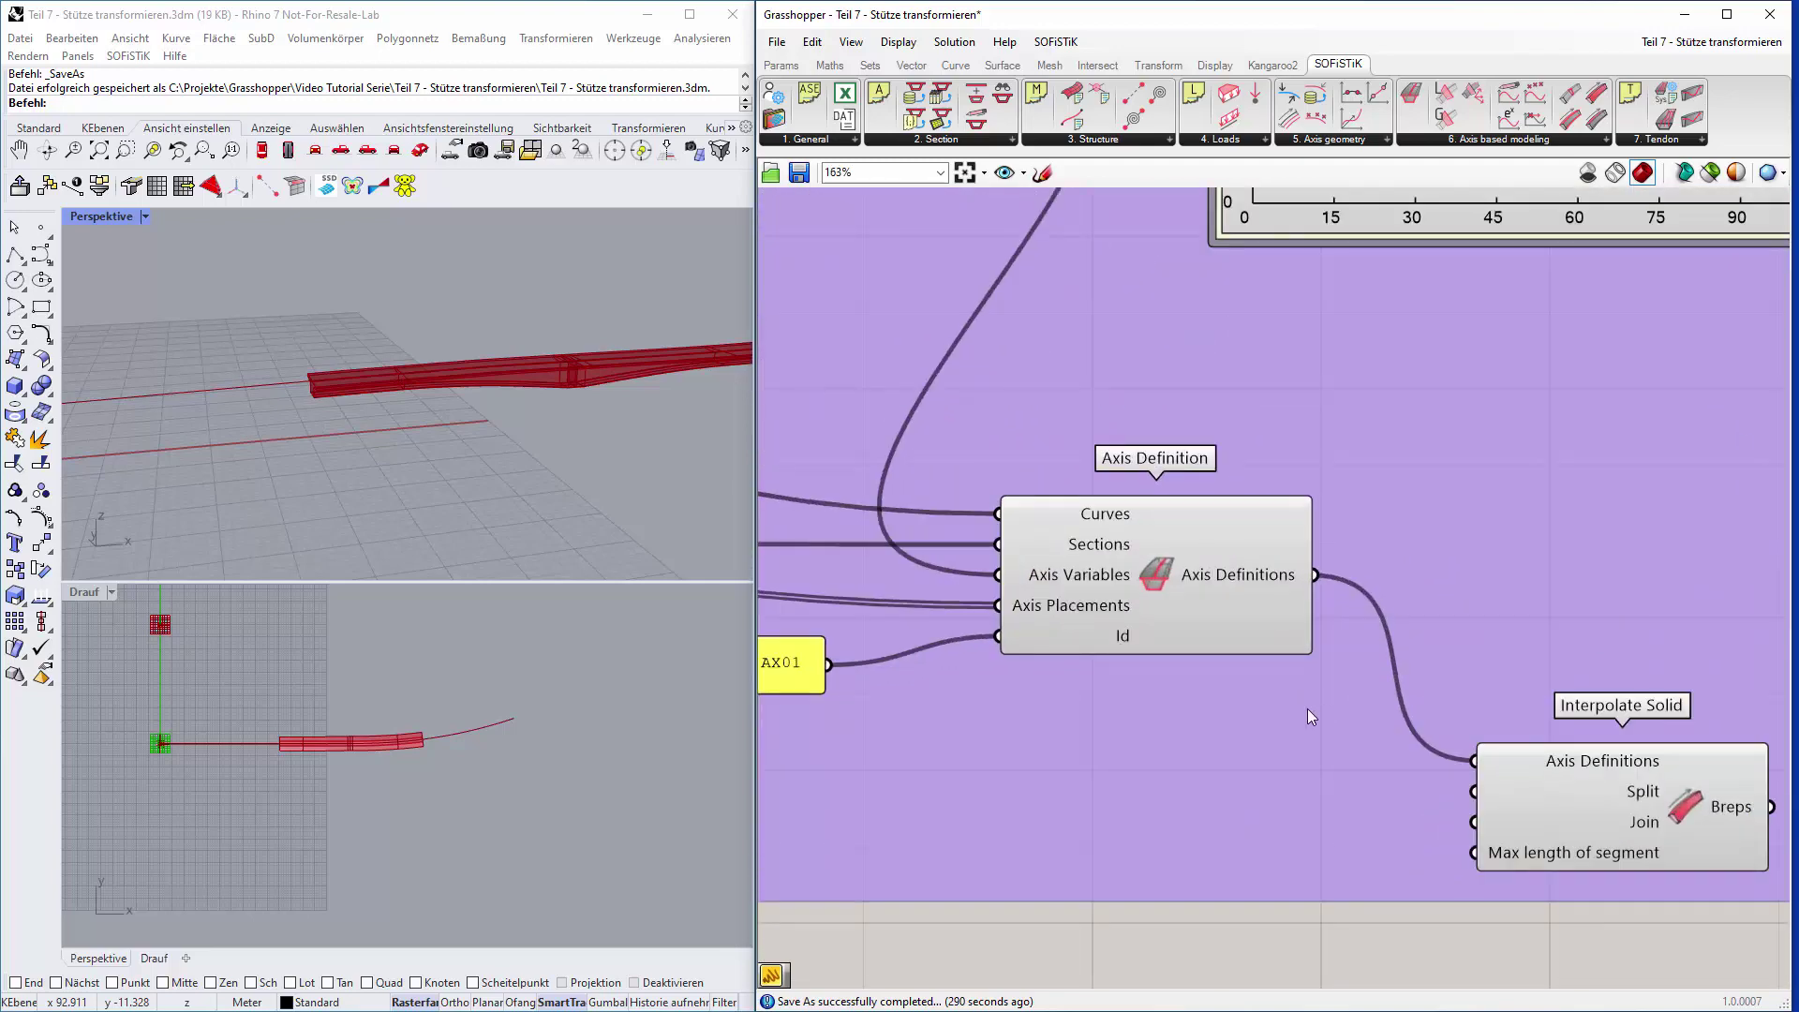
pyautogui.moveTo(1307, 709); pyautogui.dragTo(993, 675, button='right')
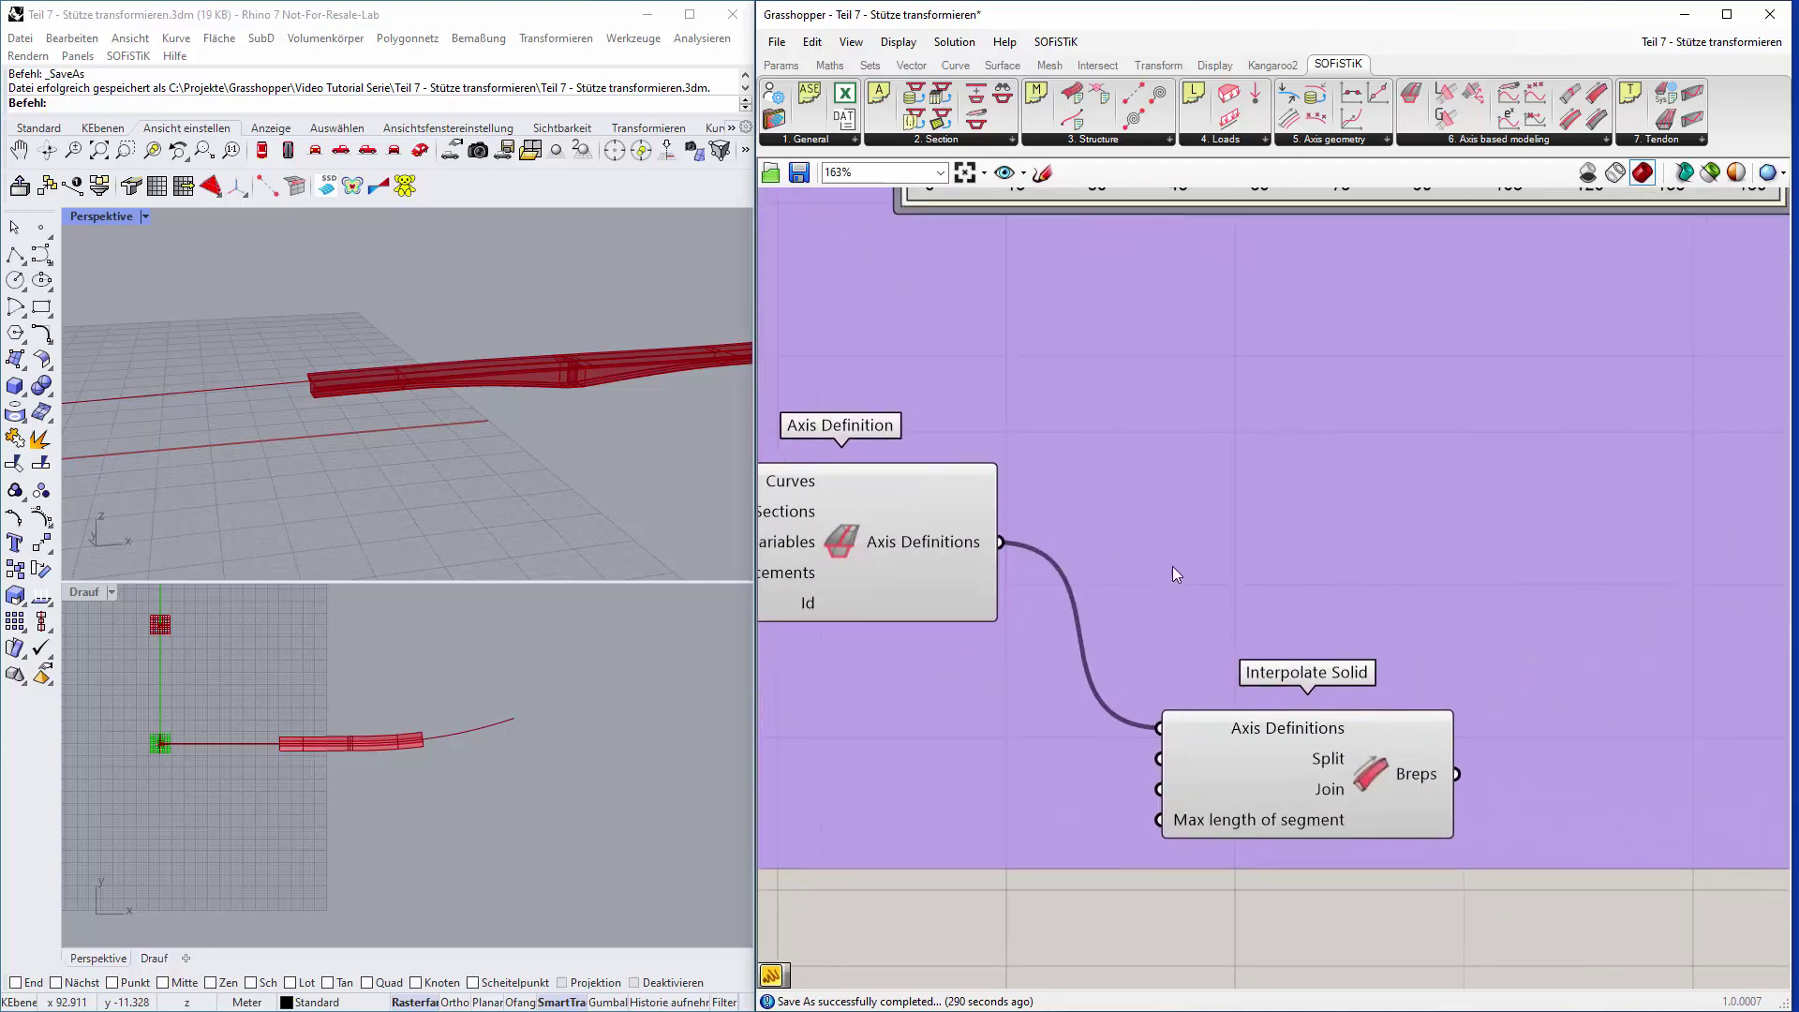
pyautogui.moveTo(1001, 542); pyautogui.dragTo(1548, 346)
pyautogui.scroll(-8, 1316, 523)
pyautogui.scroll(12, 1700, 447)
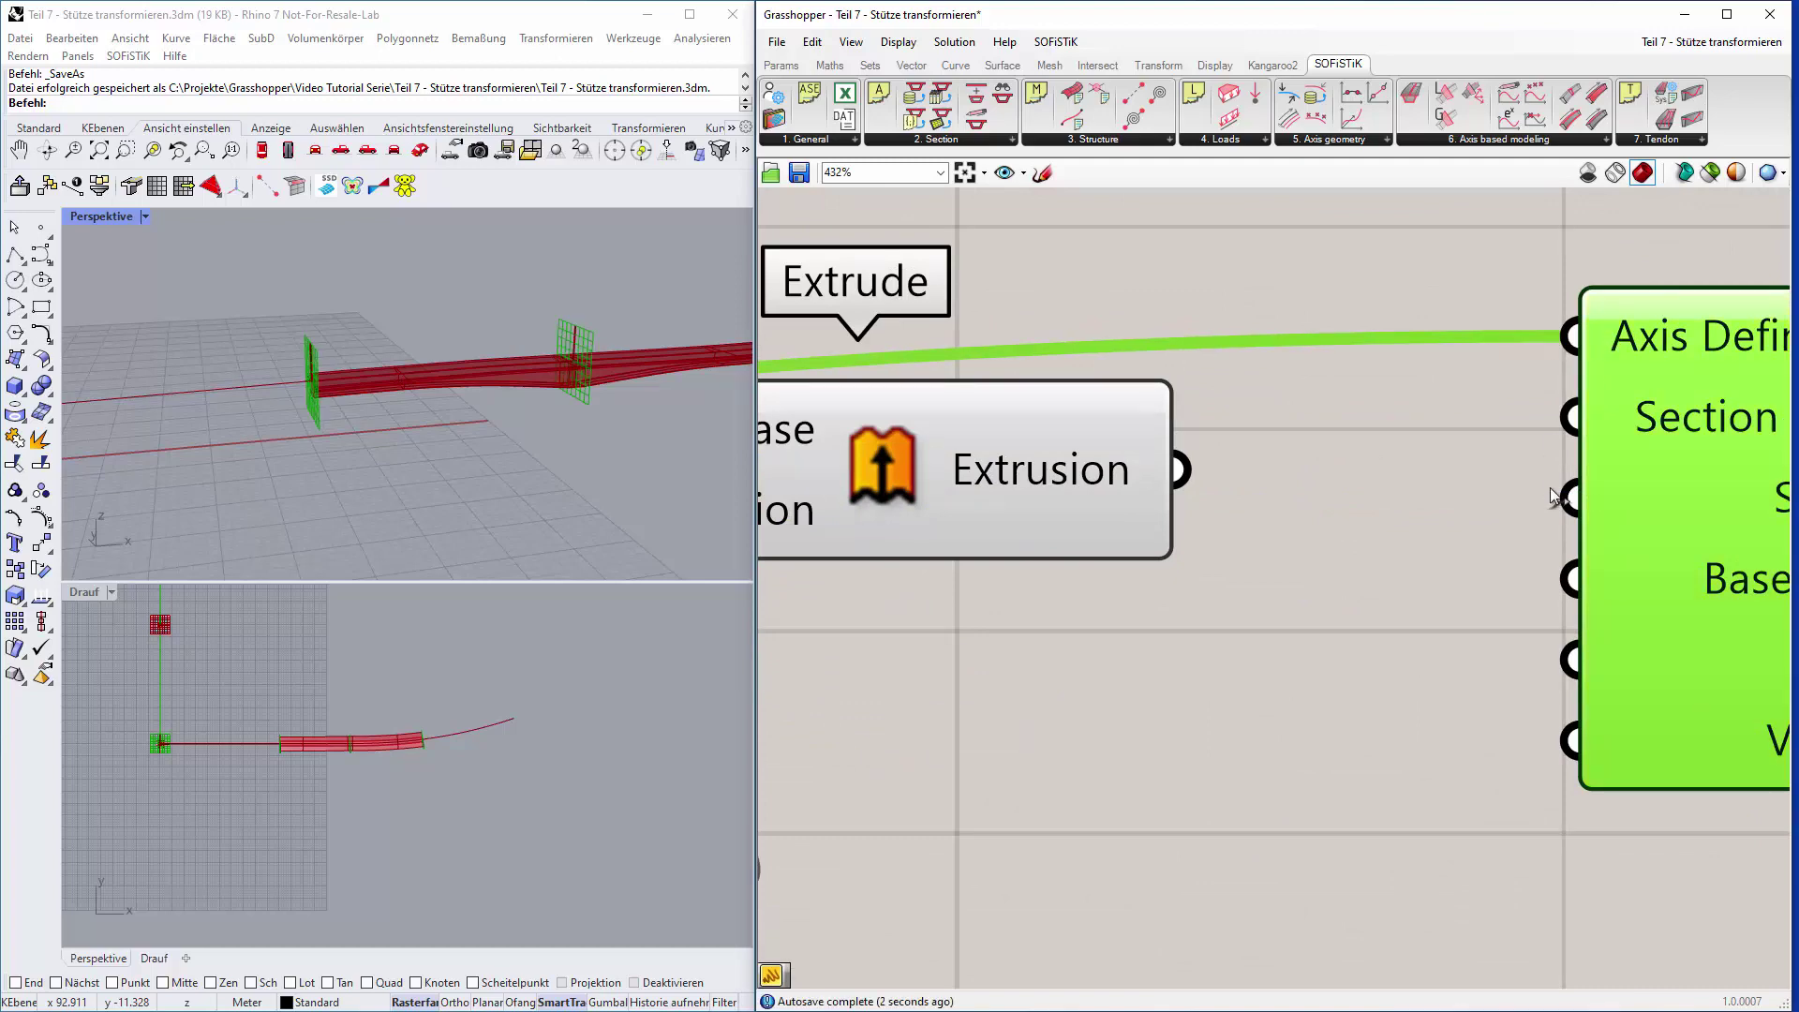
# - Insert a relay on the wire from Axis Definition to Placement Transform and place it above the Interpolate Solid connection
pyautogui.scroll(-3, 1560, 507)
pyautogui.scroll(-3, 1563, 509)
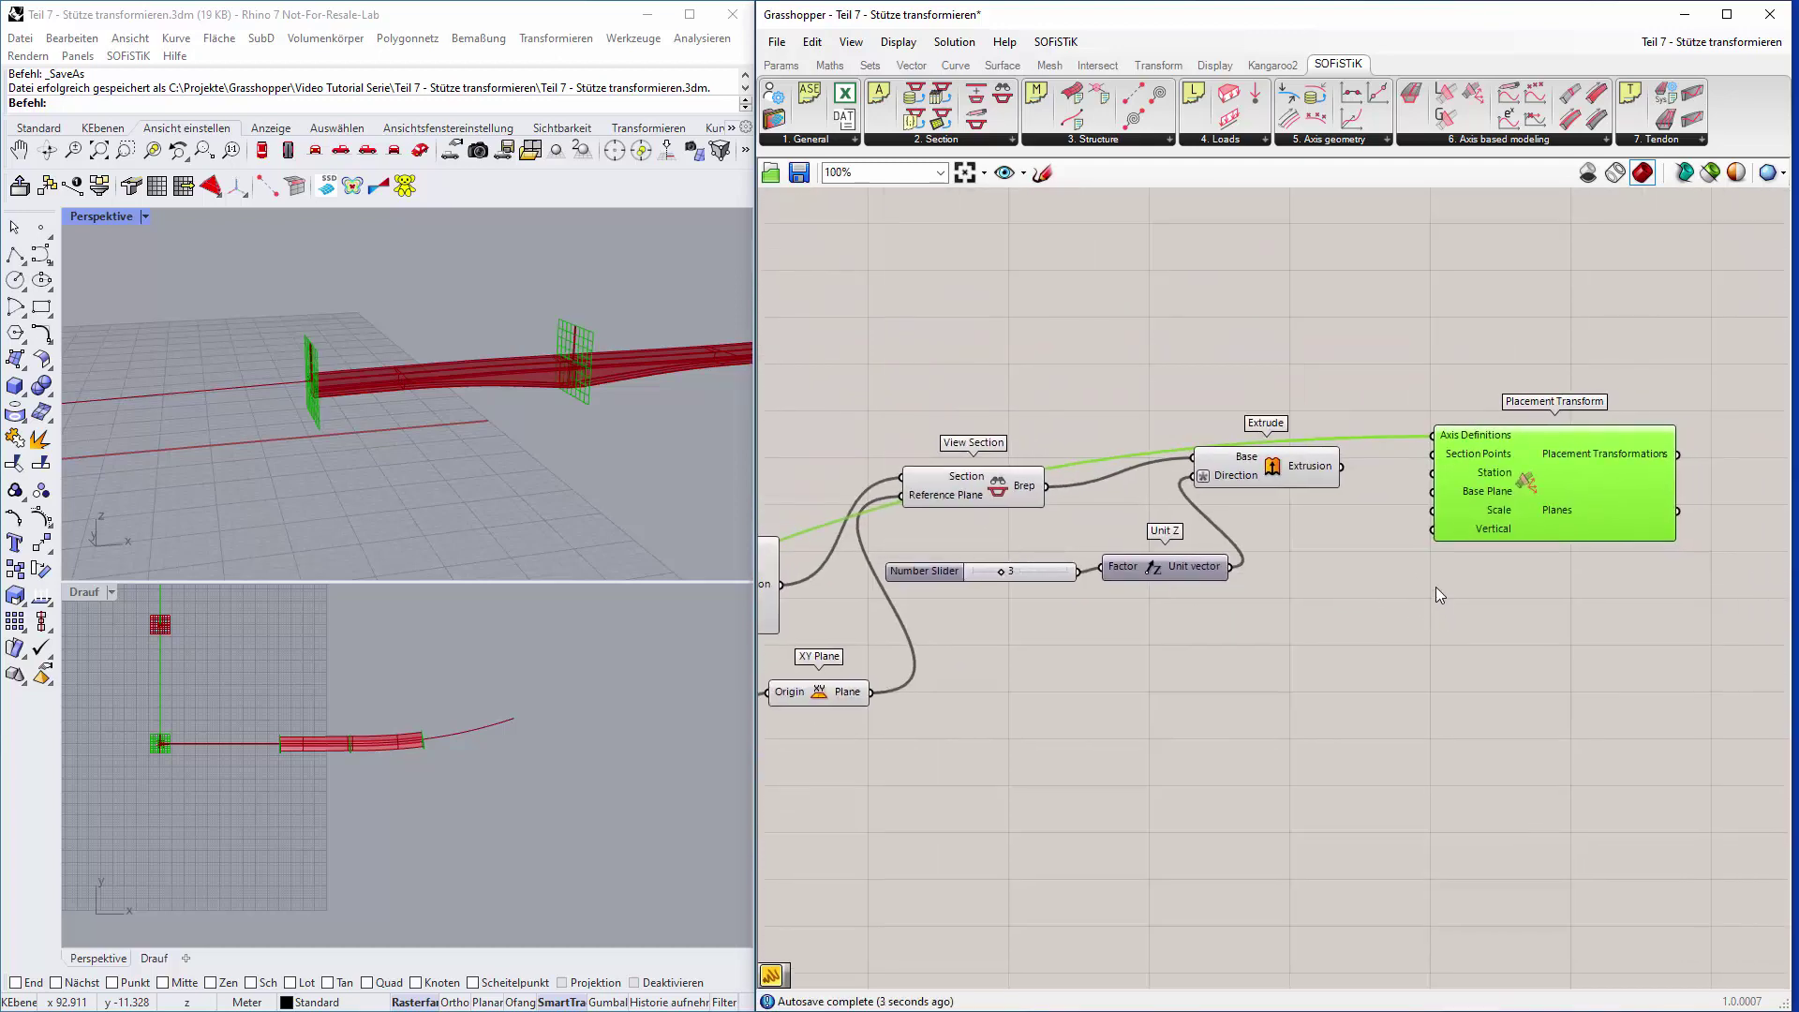
pyautogui.scroll(-3, 1213, 729)
pyautogui.moveTo(1068, 775); pyautogui.dragTo(1346, 707, button='right')
pyautogui.moveTo(975, 797); pyautogui.dragTo(1246, 725, button='right')
pyautogui.moveTo(1137, 739); pyautogui.dragTo(1338, 703, button='right')
pyautogui.scroll(4, 1107, 630)
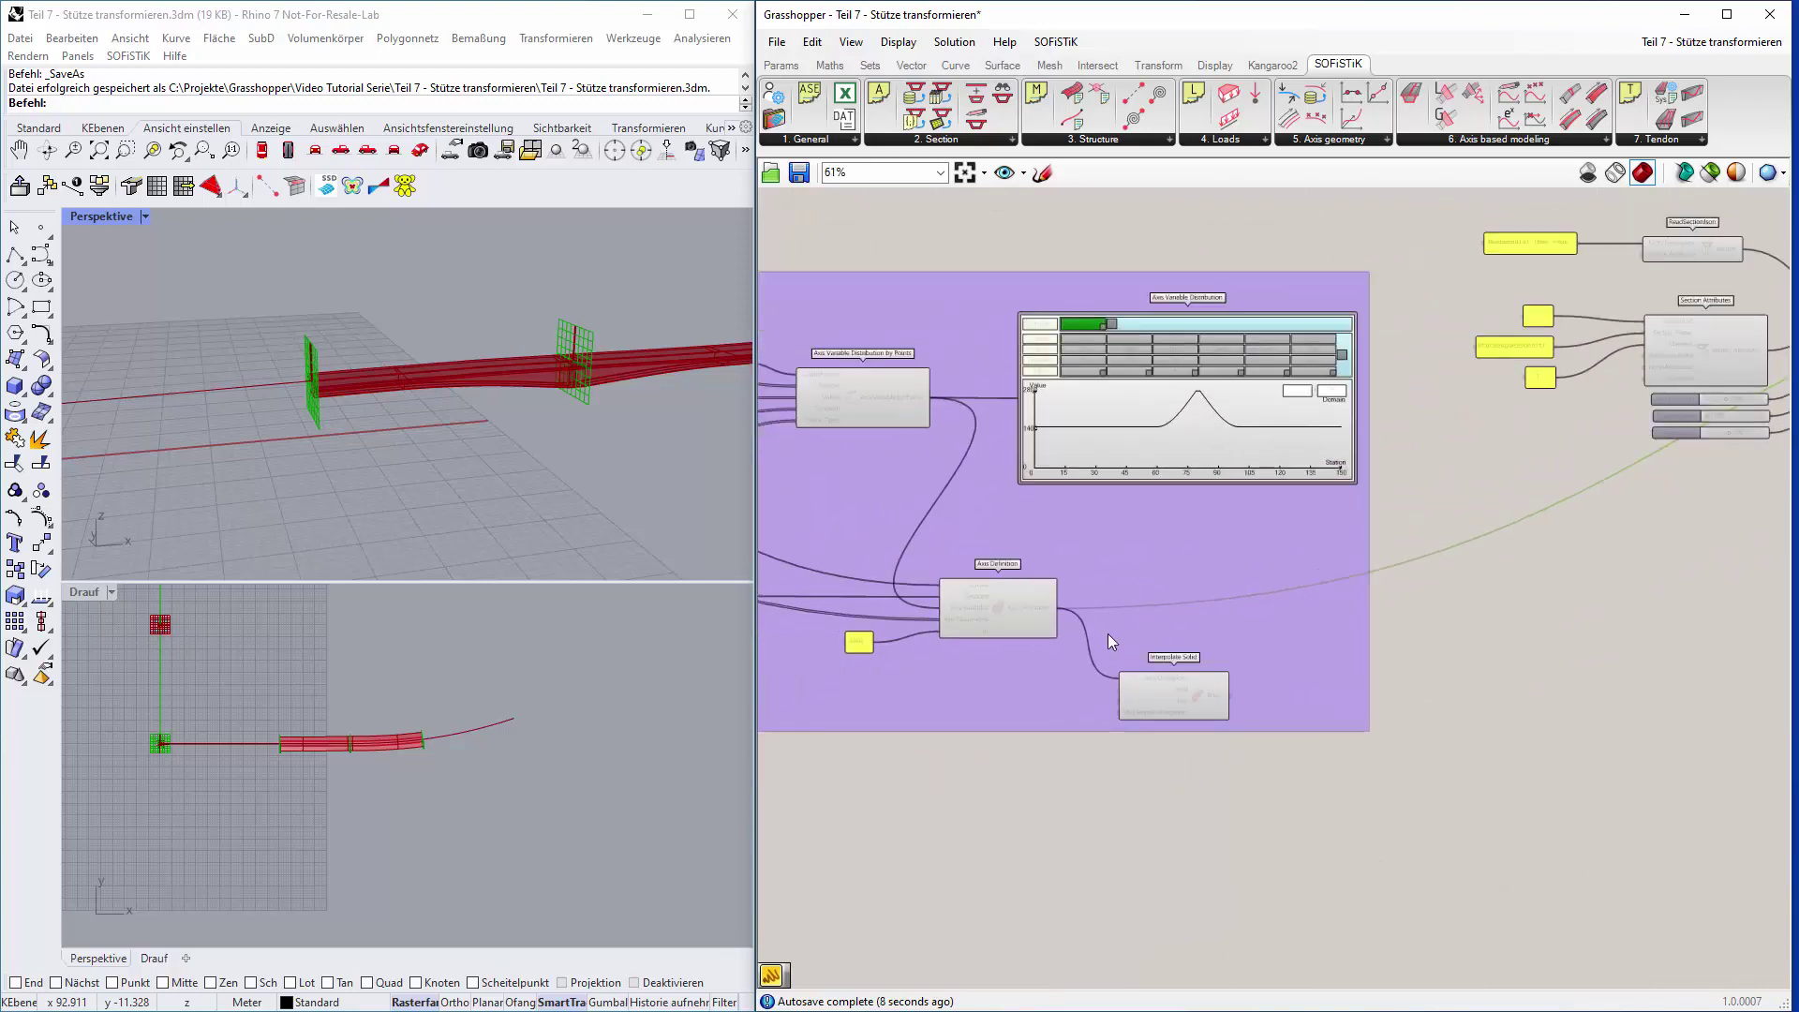
pyautogui.moveTo(1050, 650); pyautogui.dragTo(1167, 682, button='right')
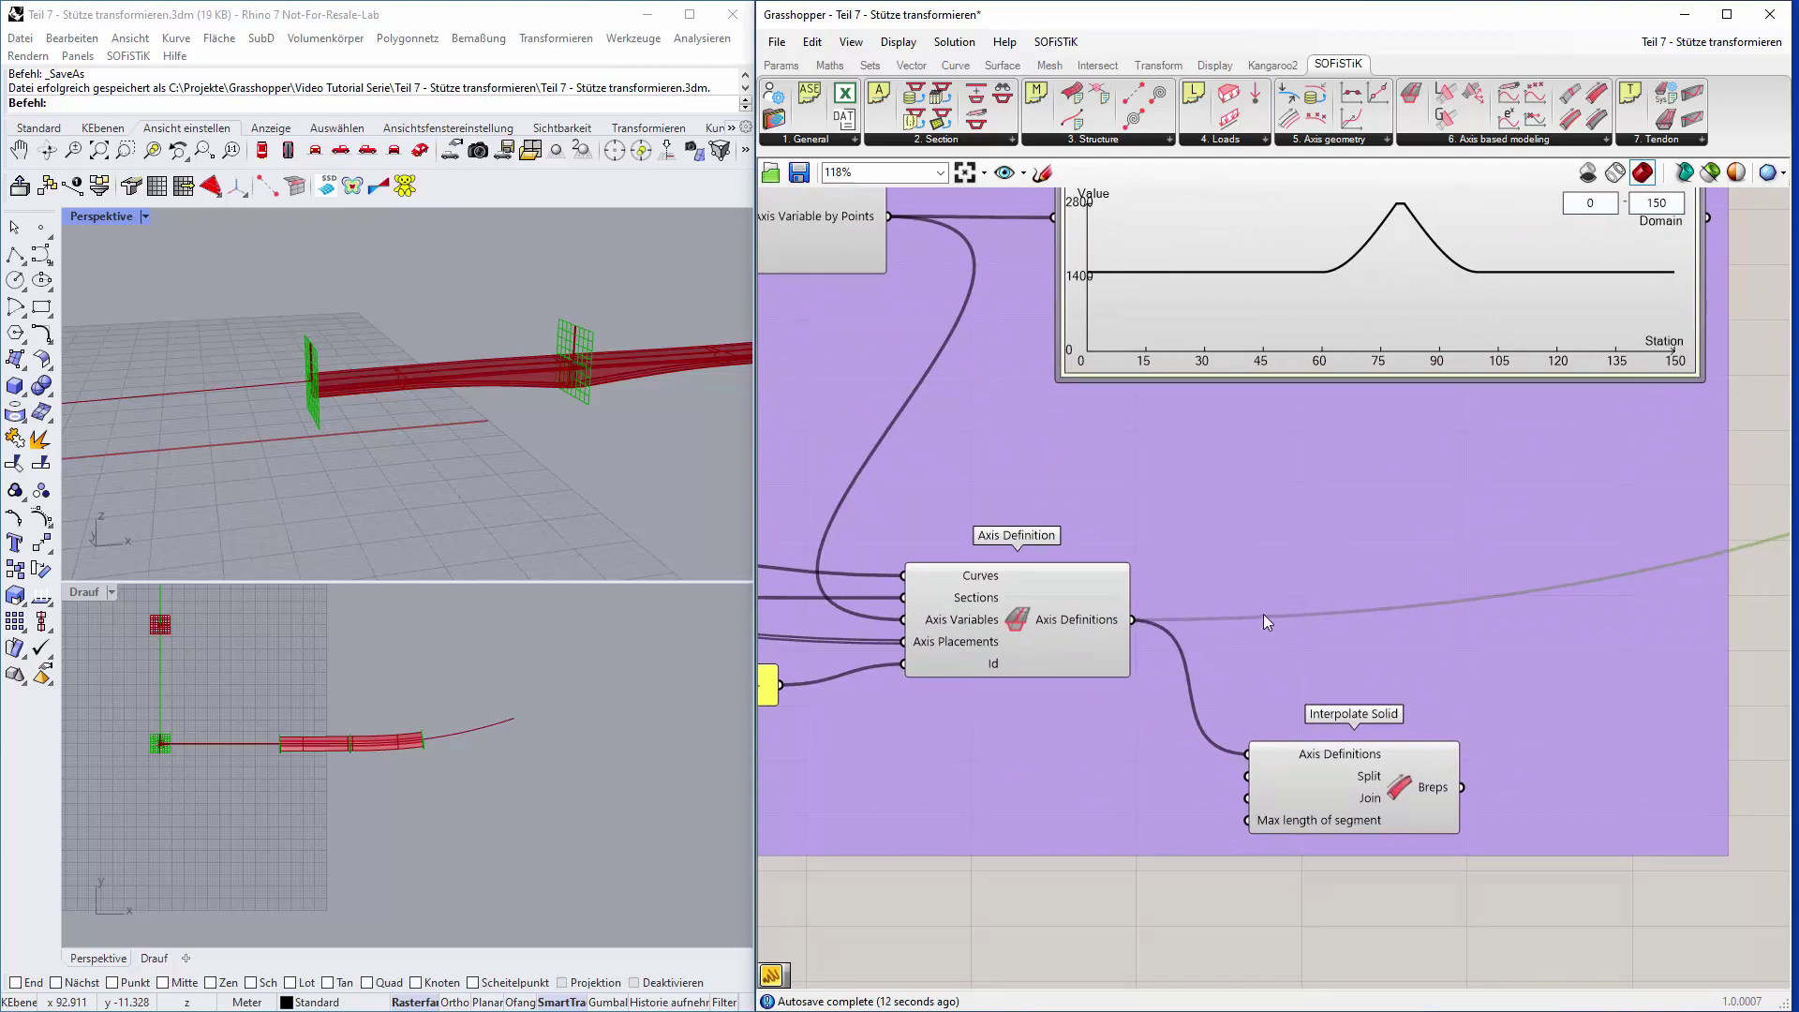
pyautogui.scroll(2, 1311, 639)
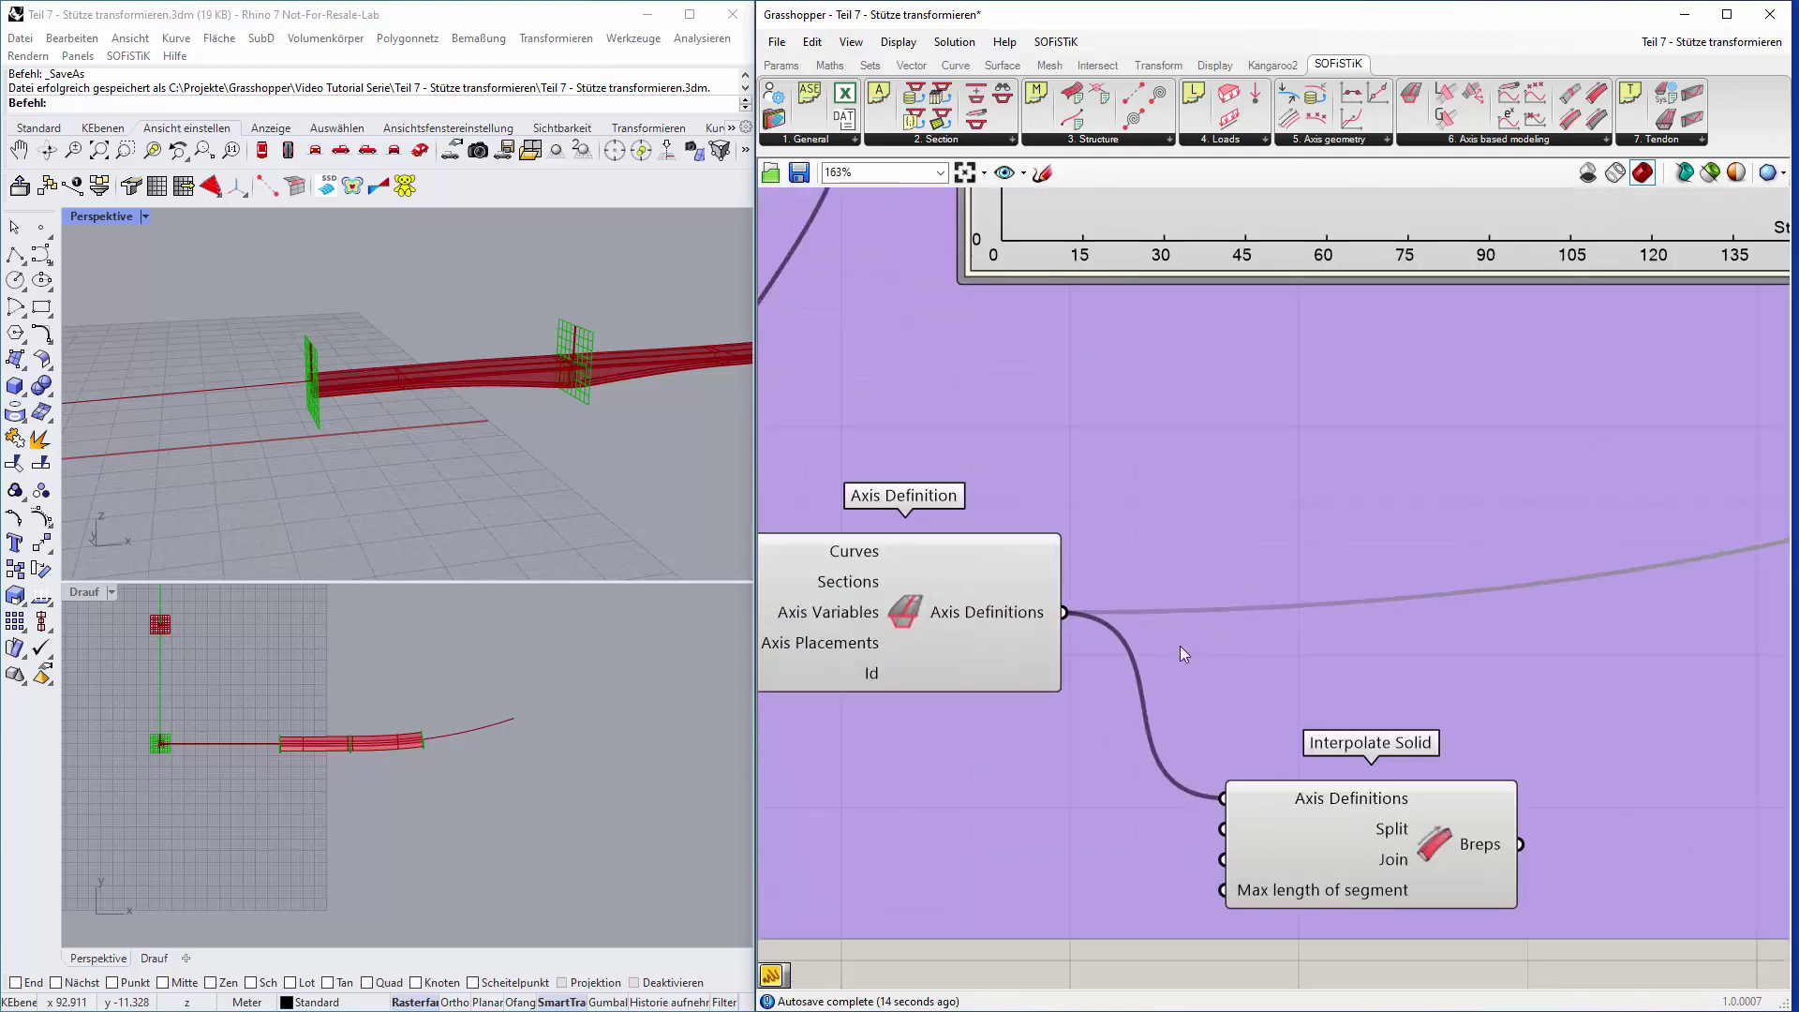
pyautogui.click(1177, 609)
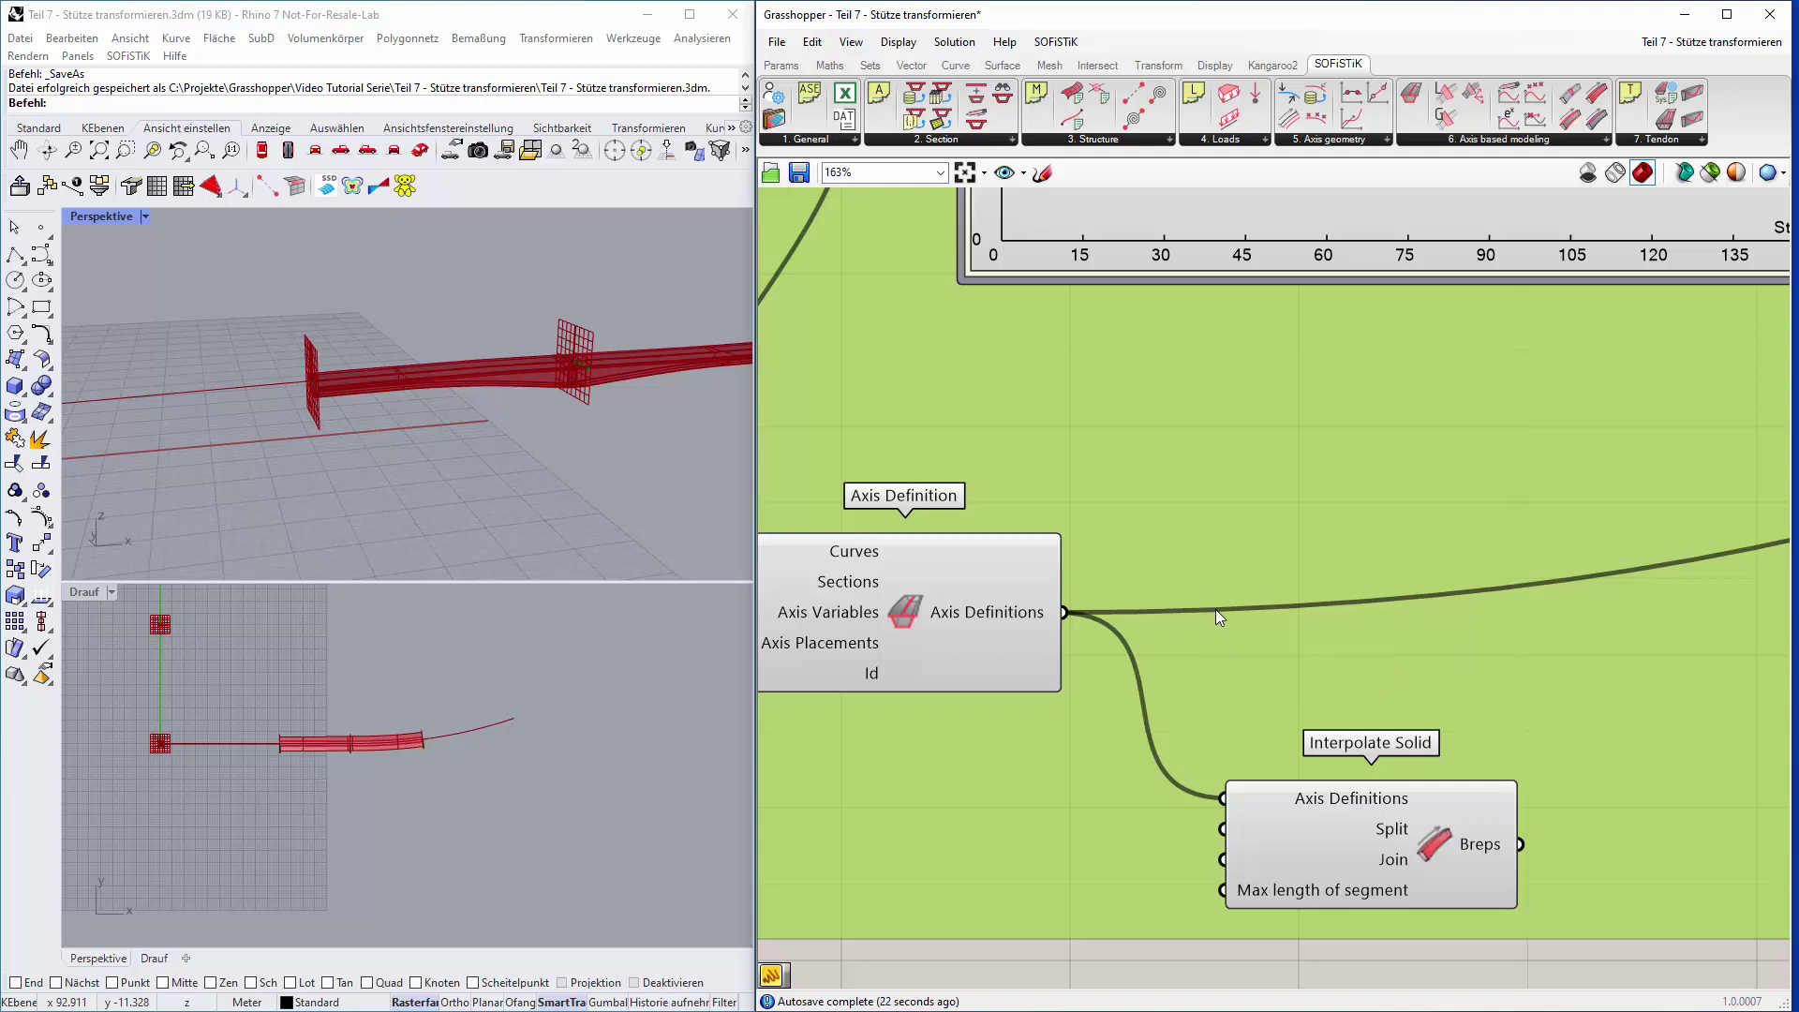
pyautogui.doubleClick(1217, 609)
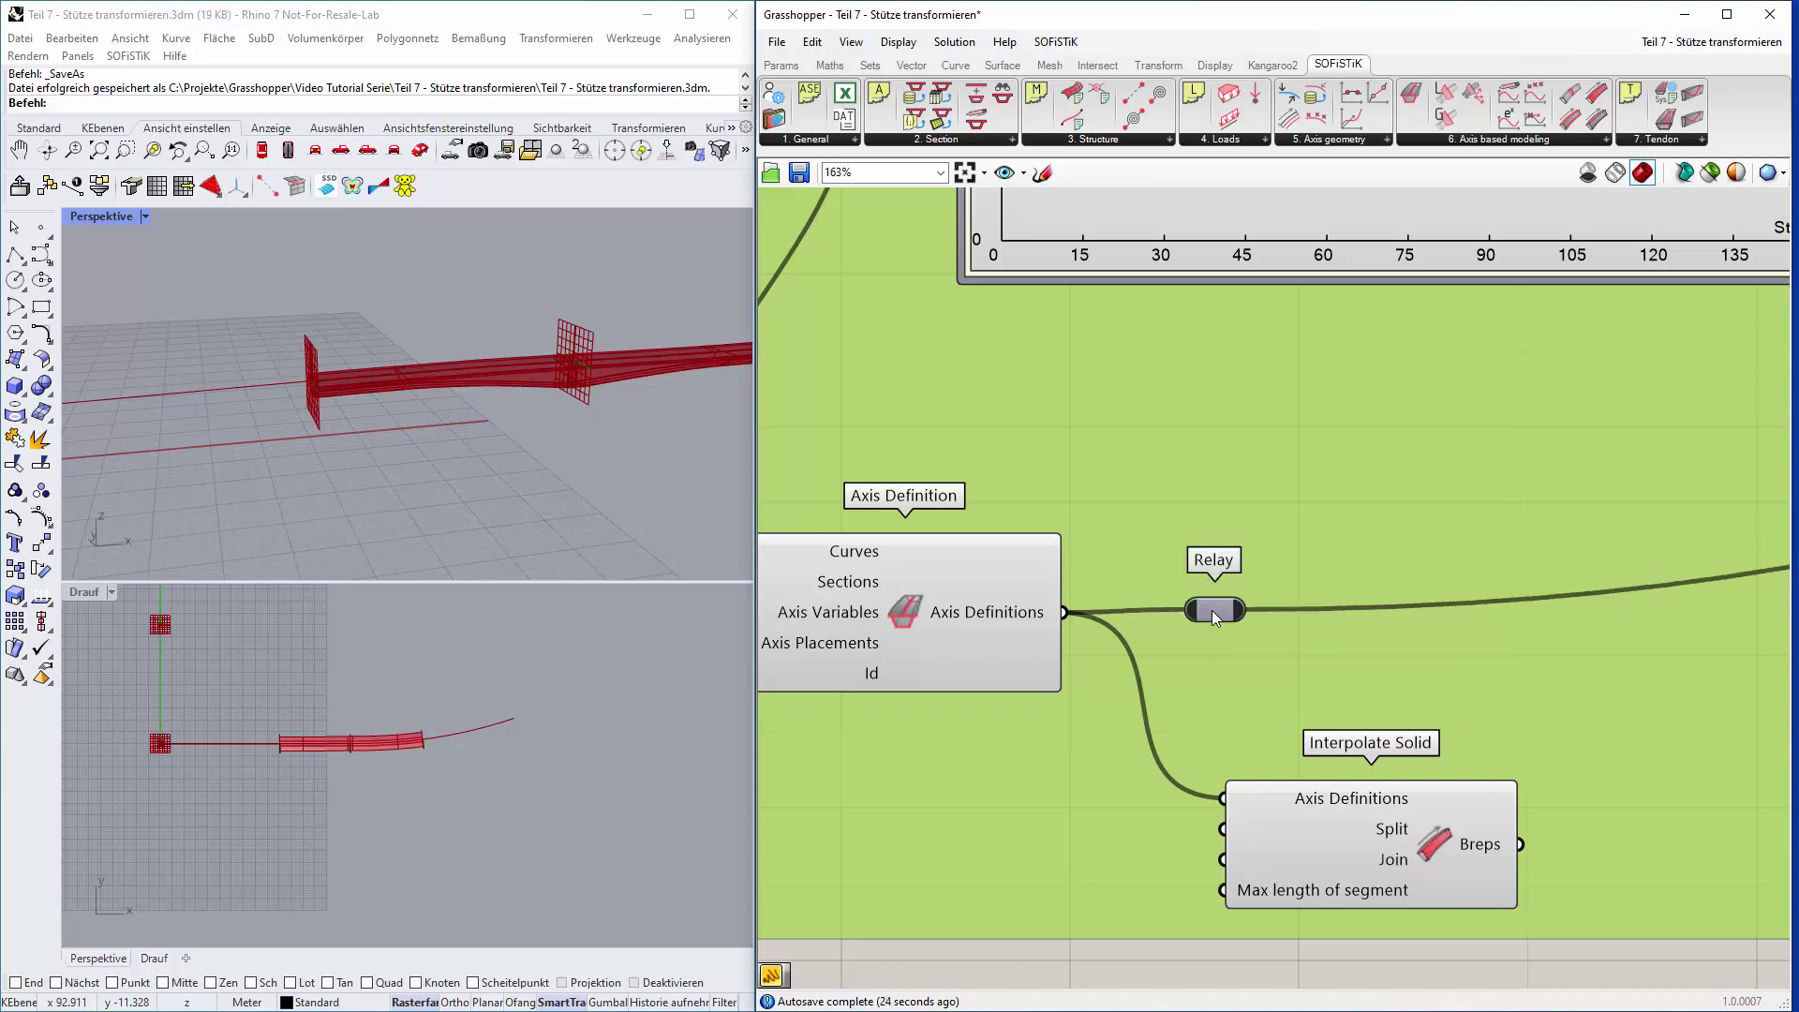
pyautogui.moveTo(1212, 610); pyautogui.dragTo(1219, 485)
# - Name the relay Stütze and reposition it slightly higher and farther from the Axis Definition component
pyautogui.rightClick(1219, 482)
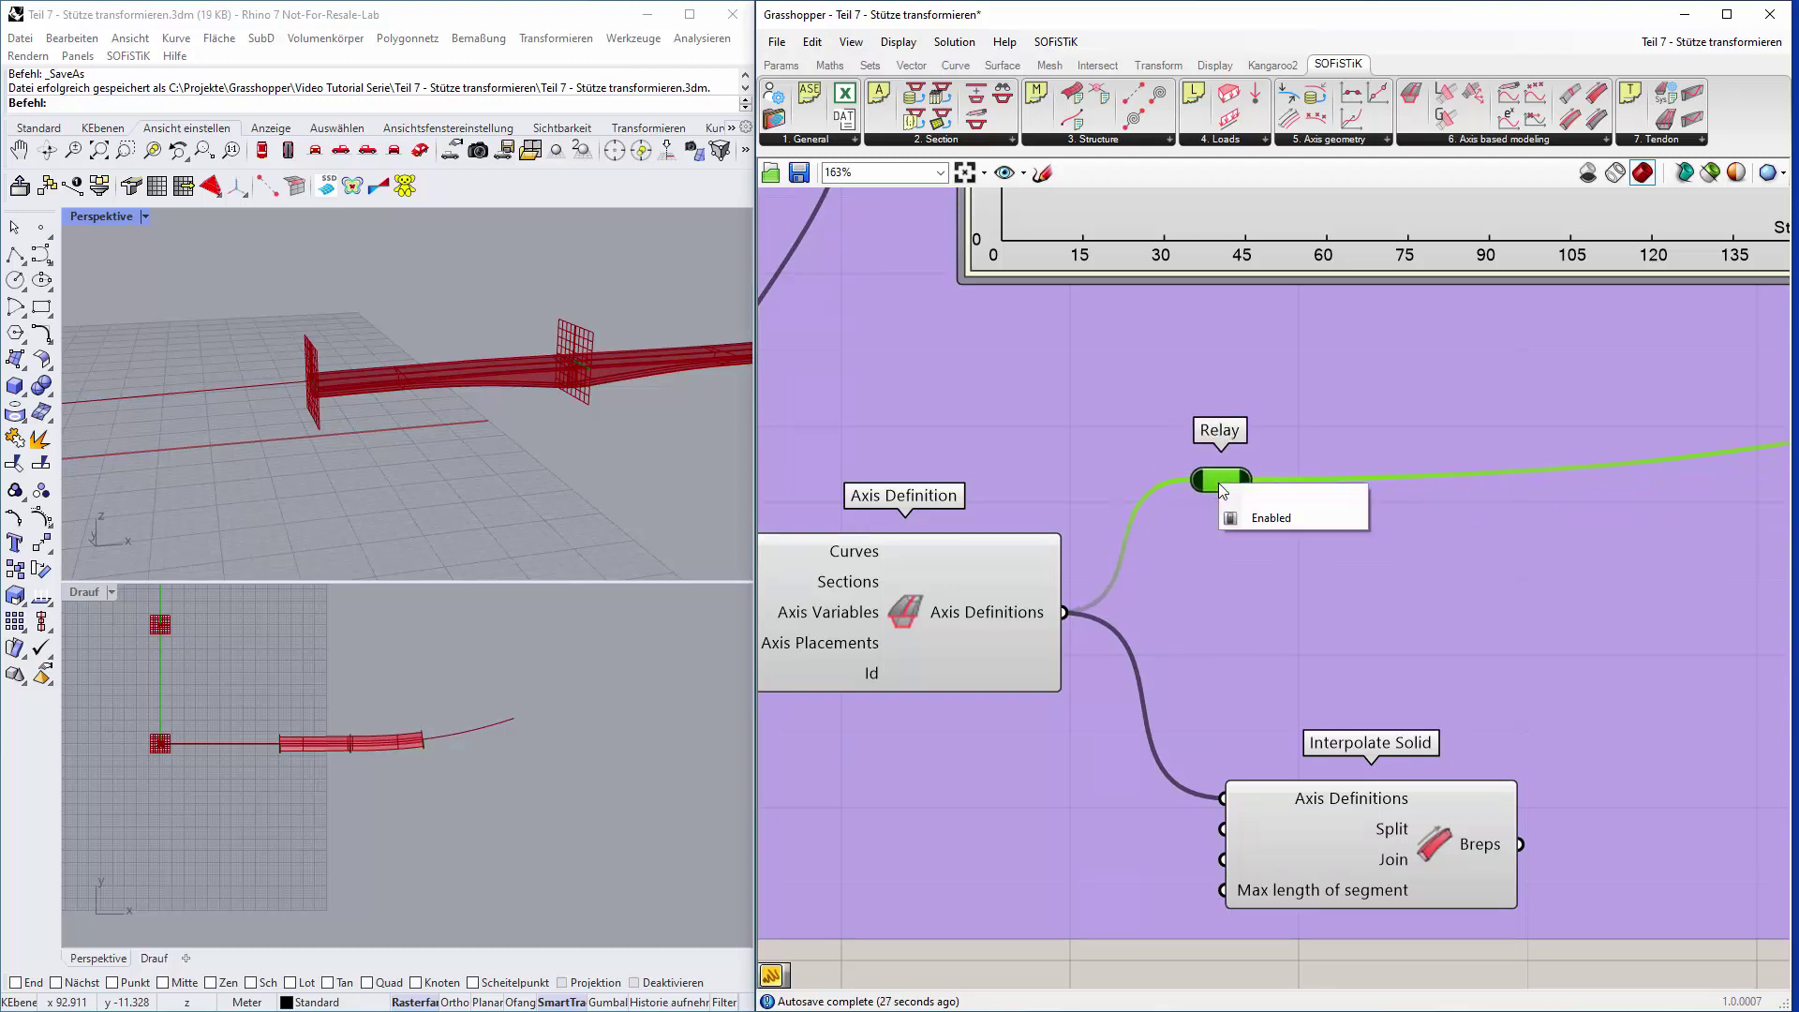
pyautogui.write('Stütze')
pyautogui.press('Return')
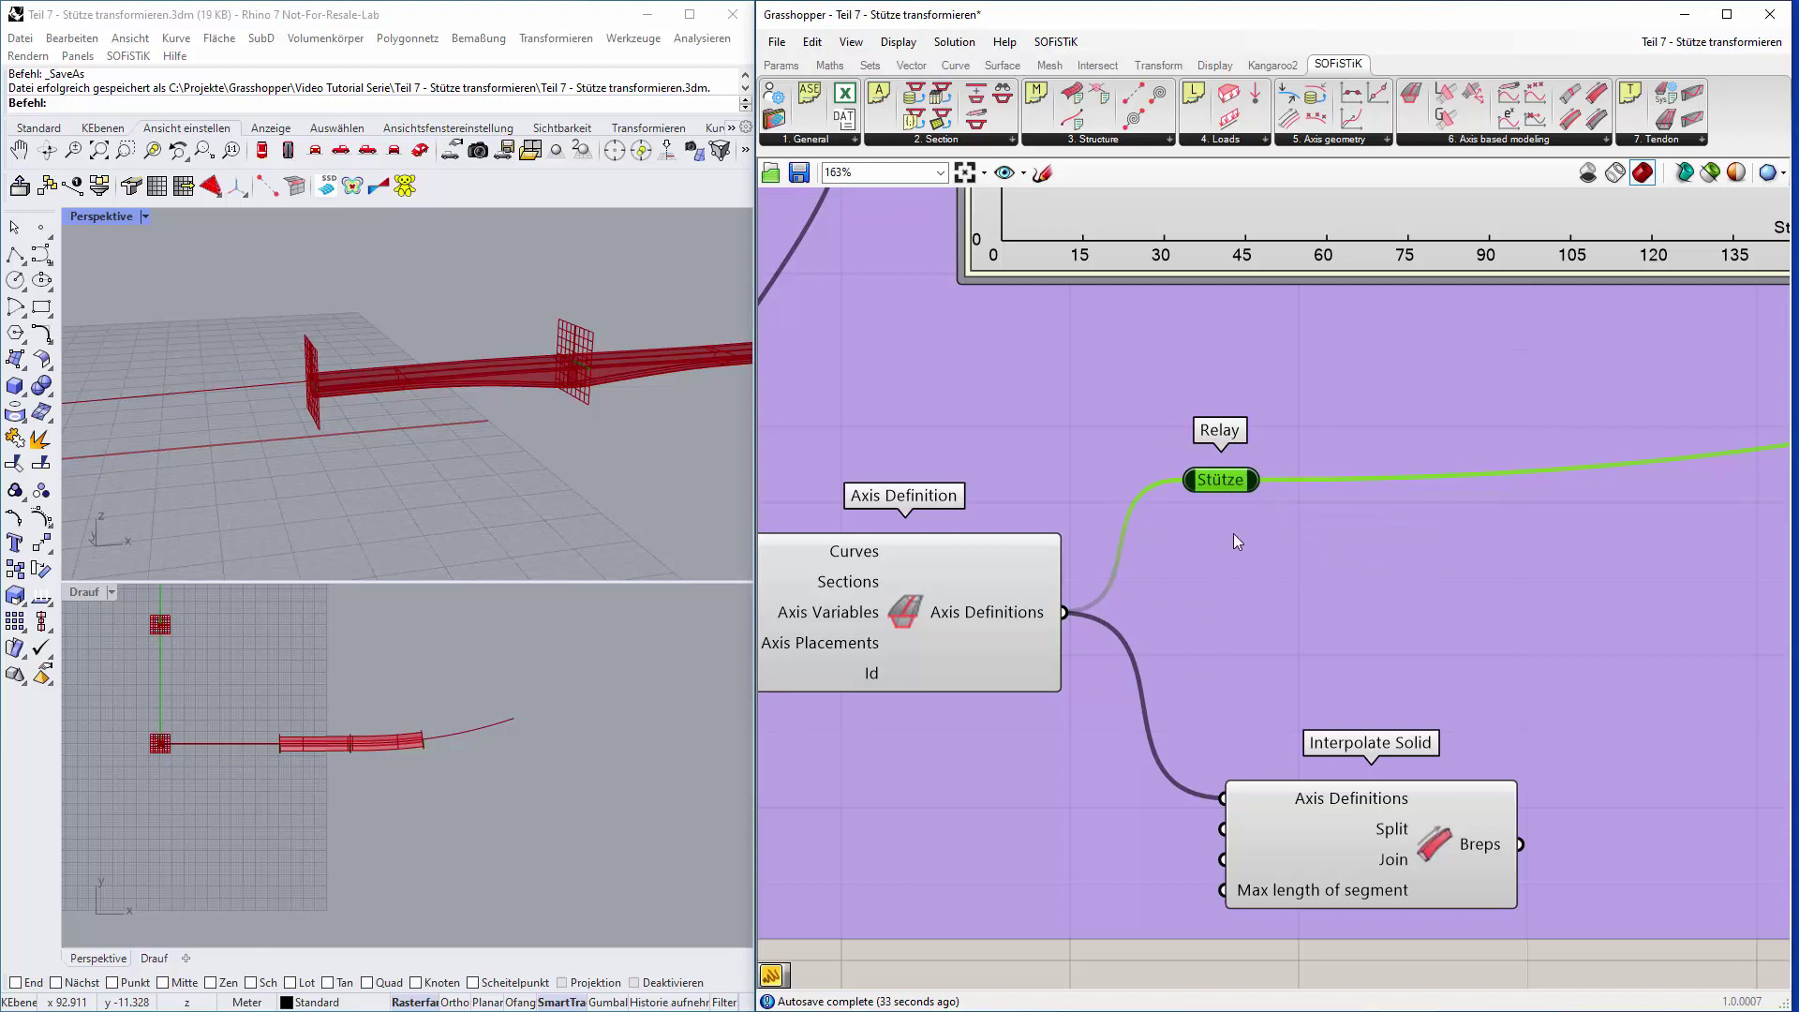
pyautogui.moveTo(1218, 476); pyautogui.dragTo(1292, 423)
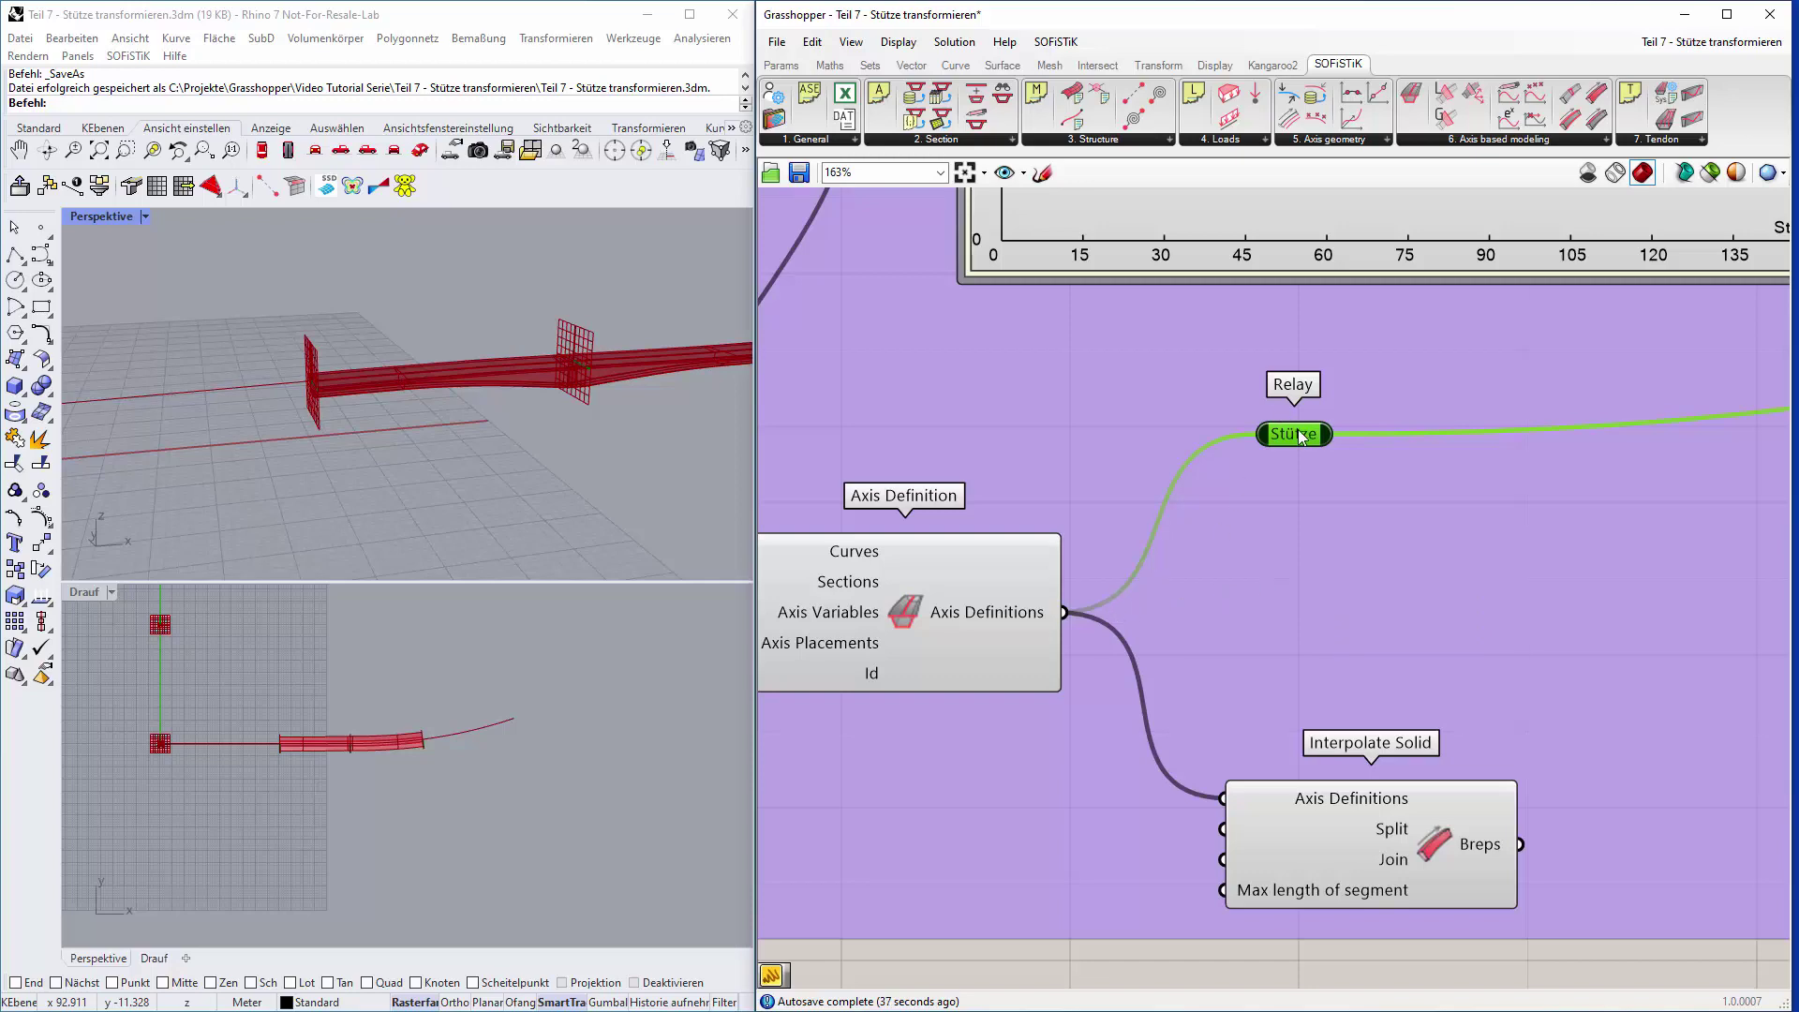
pyautogui.scroll(-2, 1366, 511)
pyautogui.scroll(2, 1365, 497)
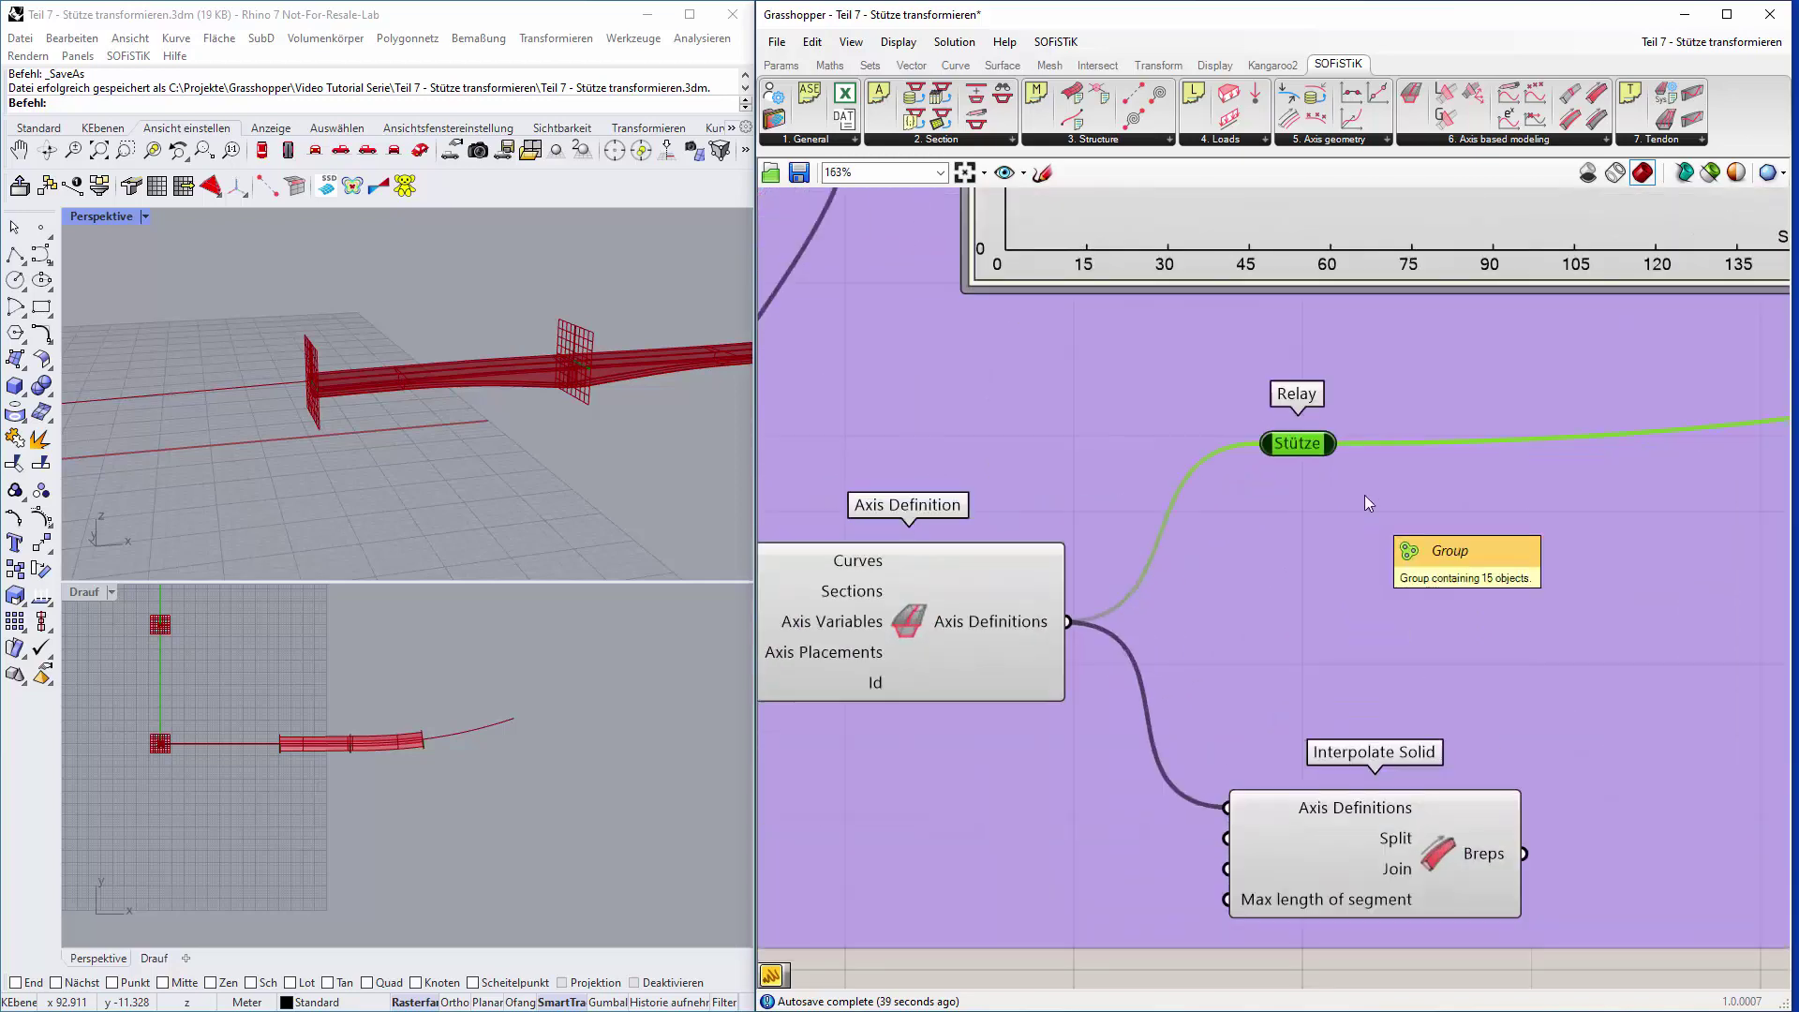
pyautogui.moveTo(1297, 445)
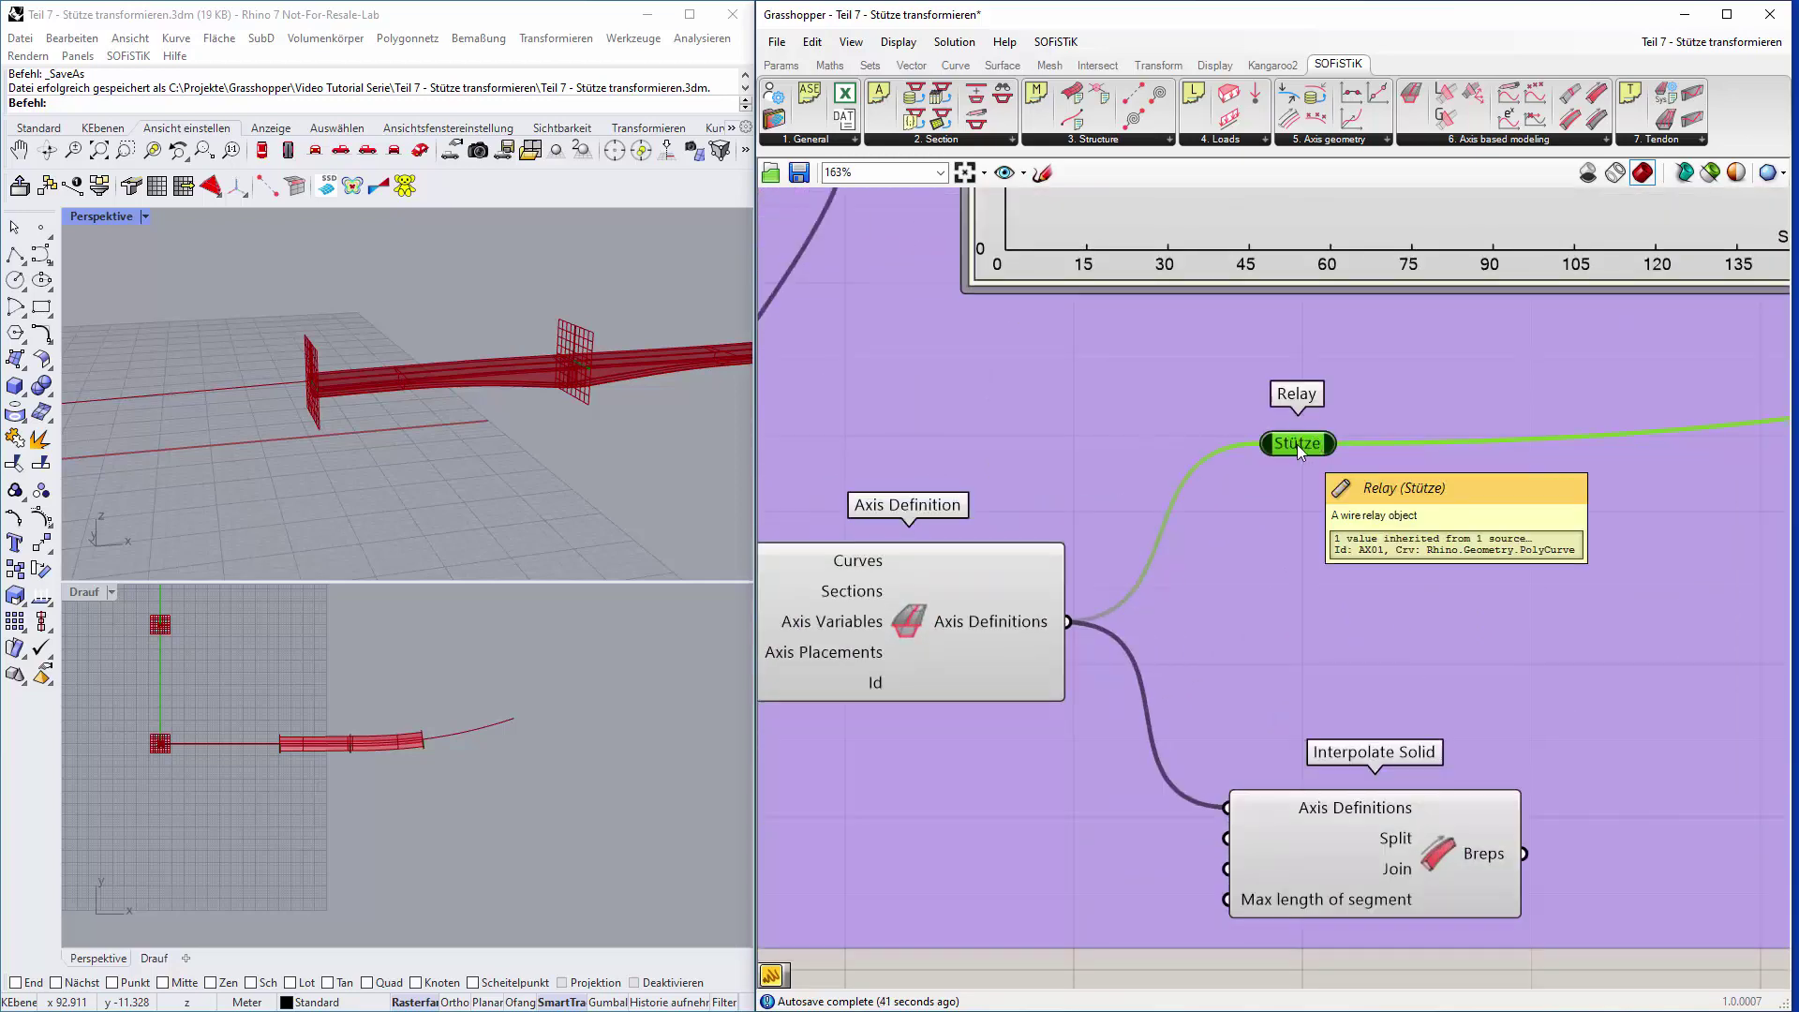
# - Examine the Placement Transform component's inputs and the superstructure cross-section at the origin in the perspective view
pyautogui.scroll(-5, 1297, 444)
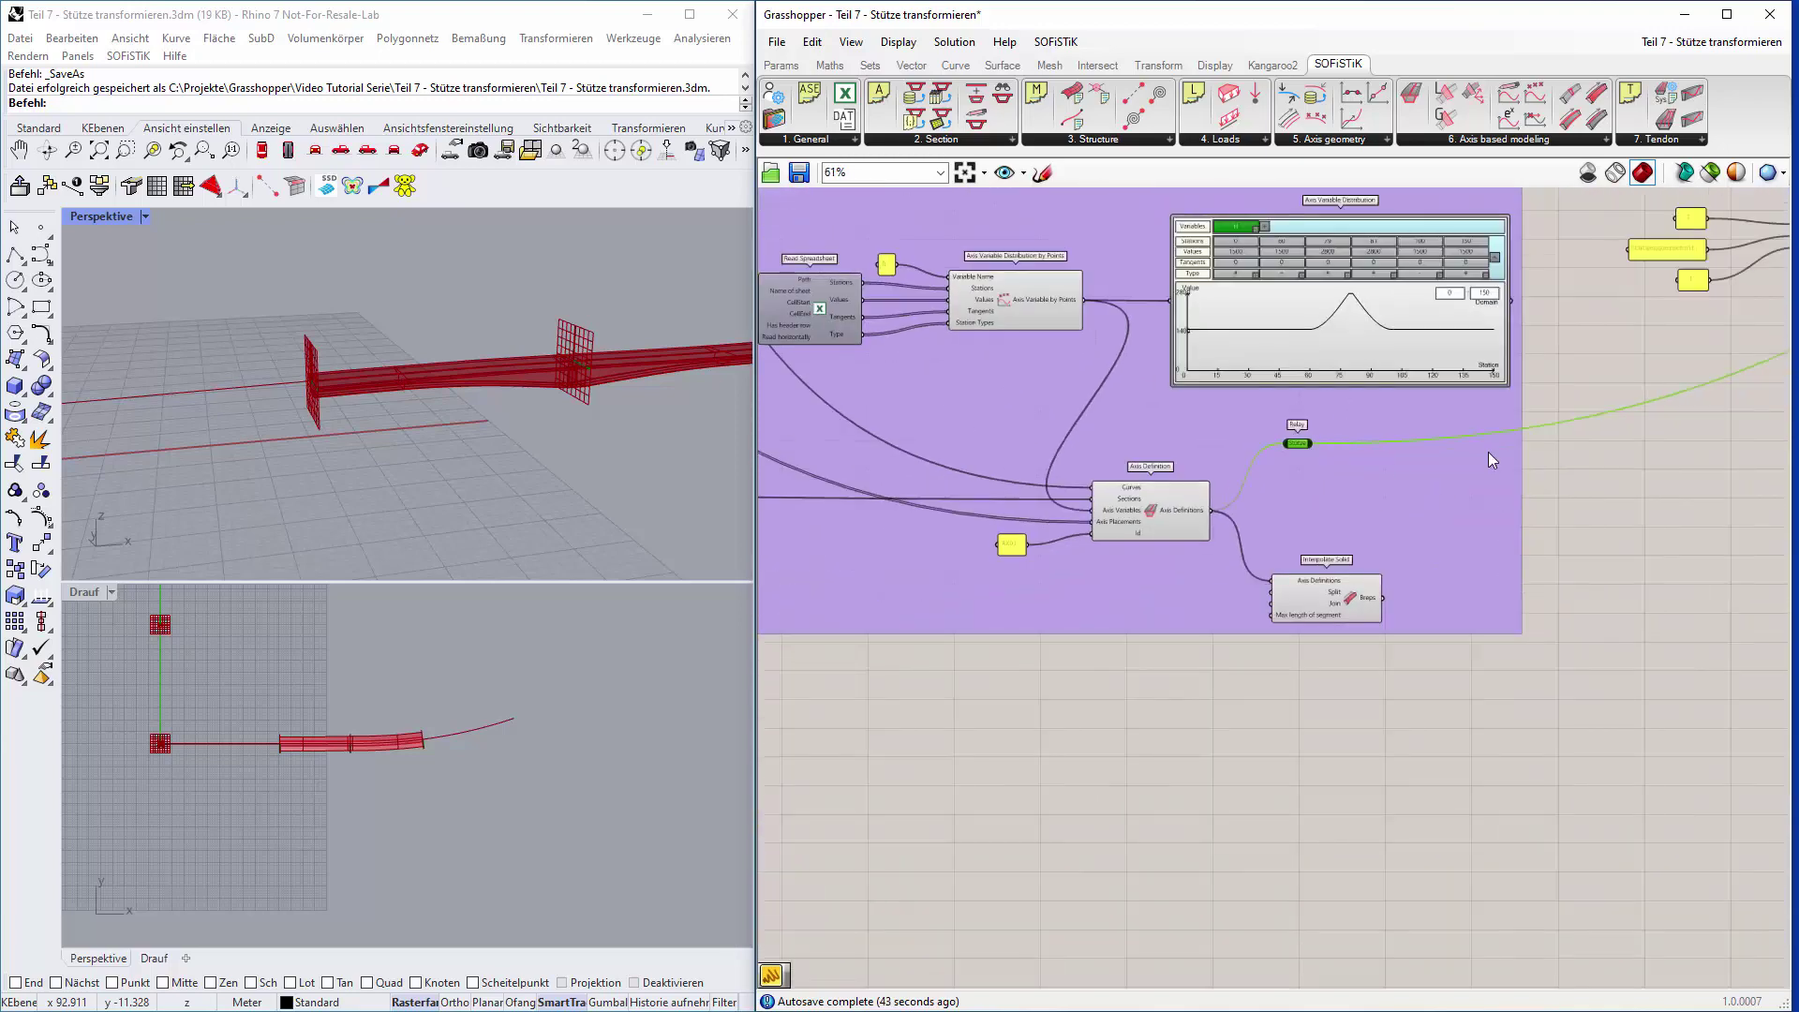
pyautogui.moveTo(1488, 451); pyautogui.dragTo(1161, 626, button='right')
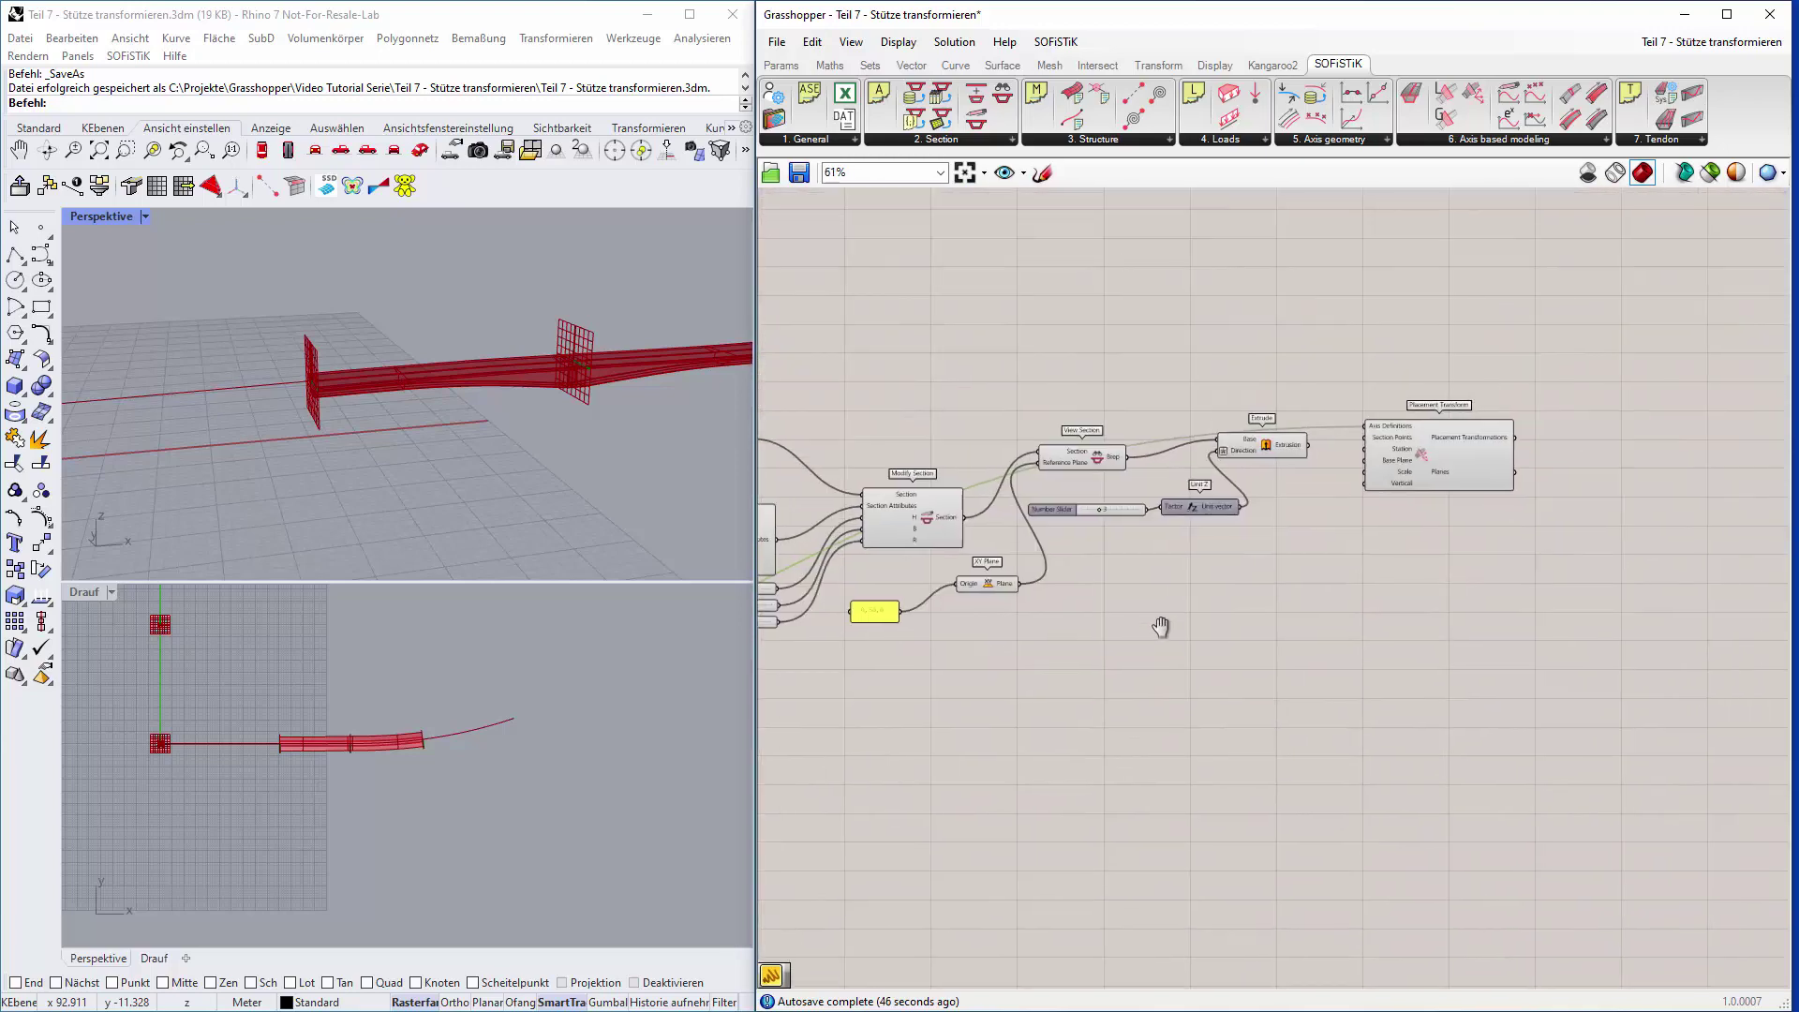
pyautogui.scroll(3, 1404, 424)
pyautogui.click(1376, 430)
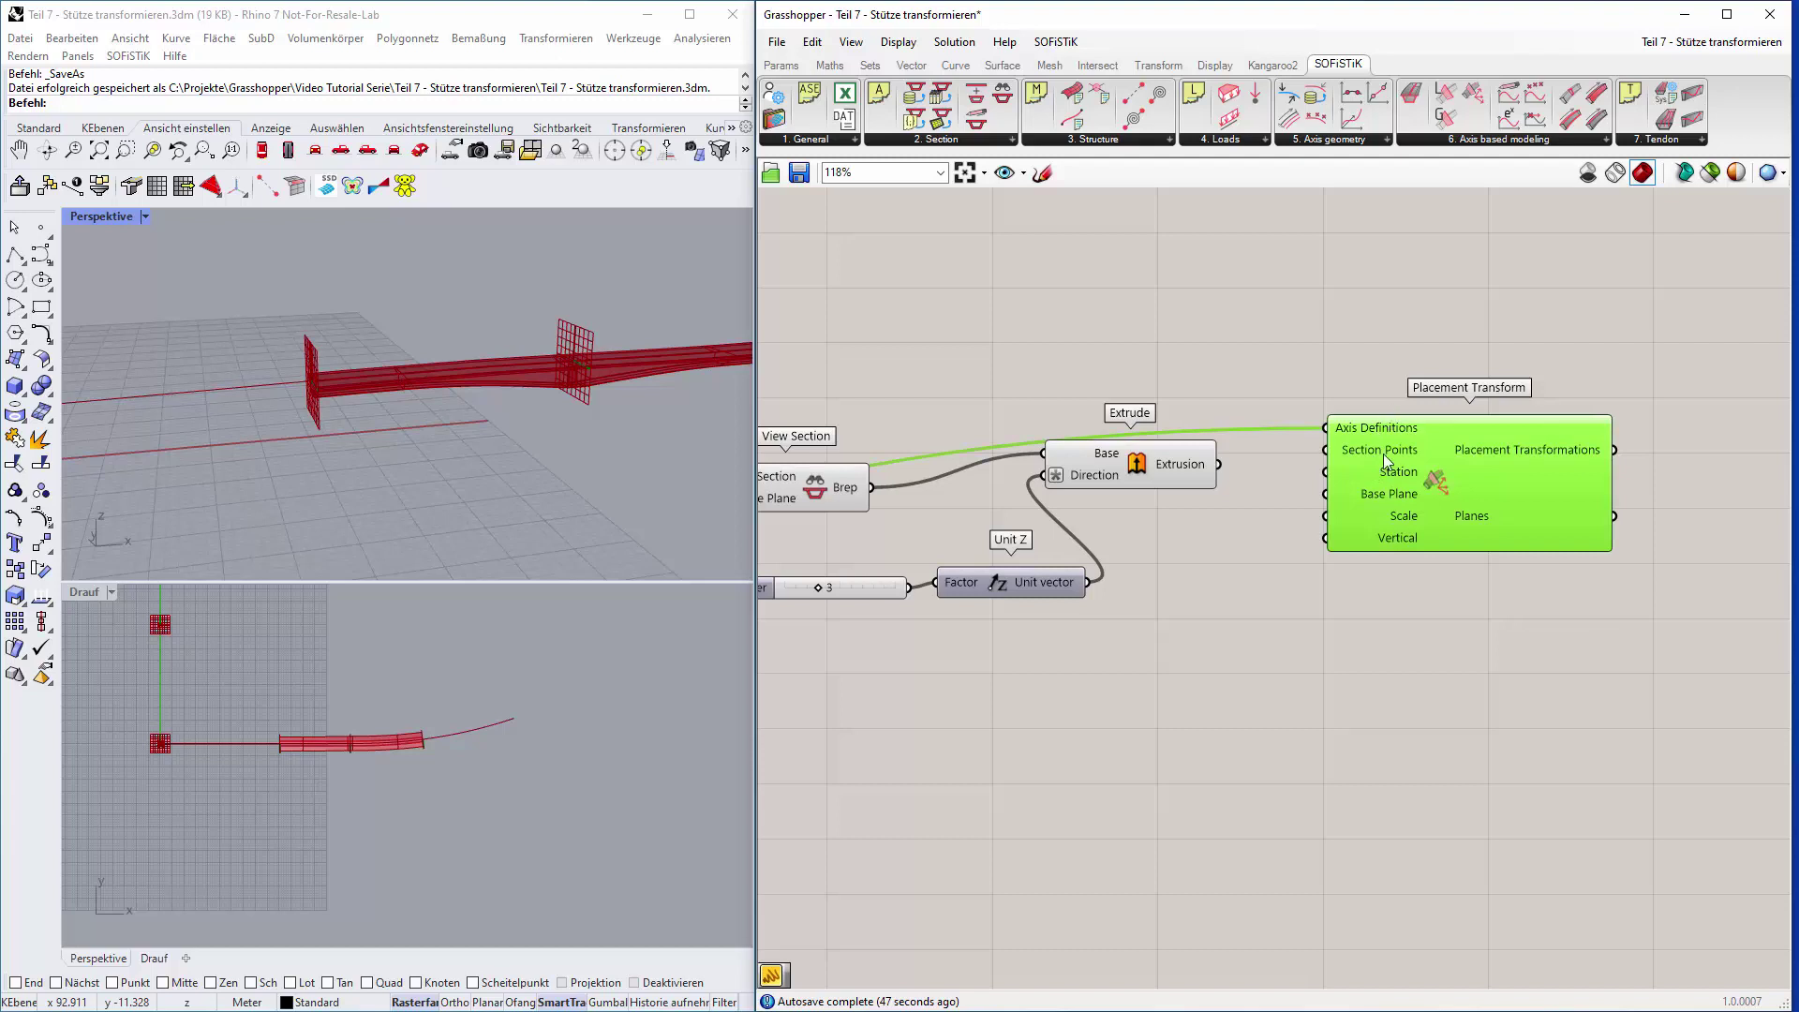
pyautogui.scroll(3, 1383, 454)
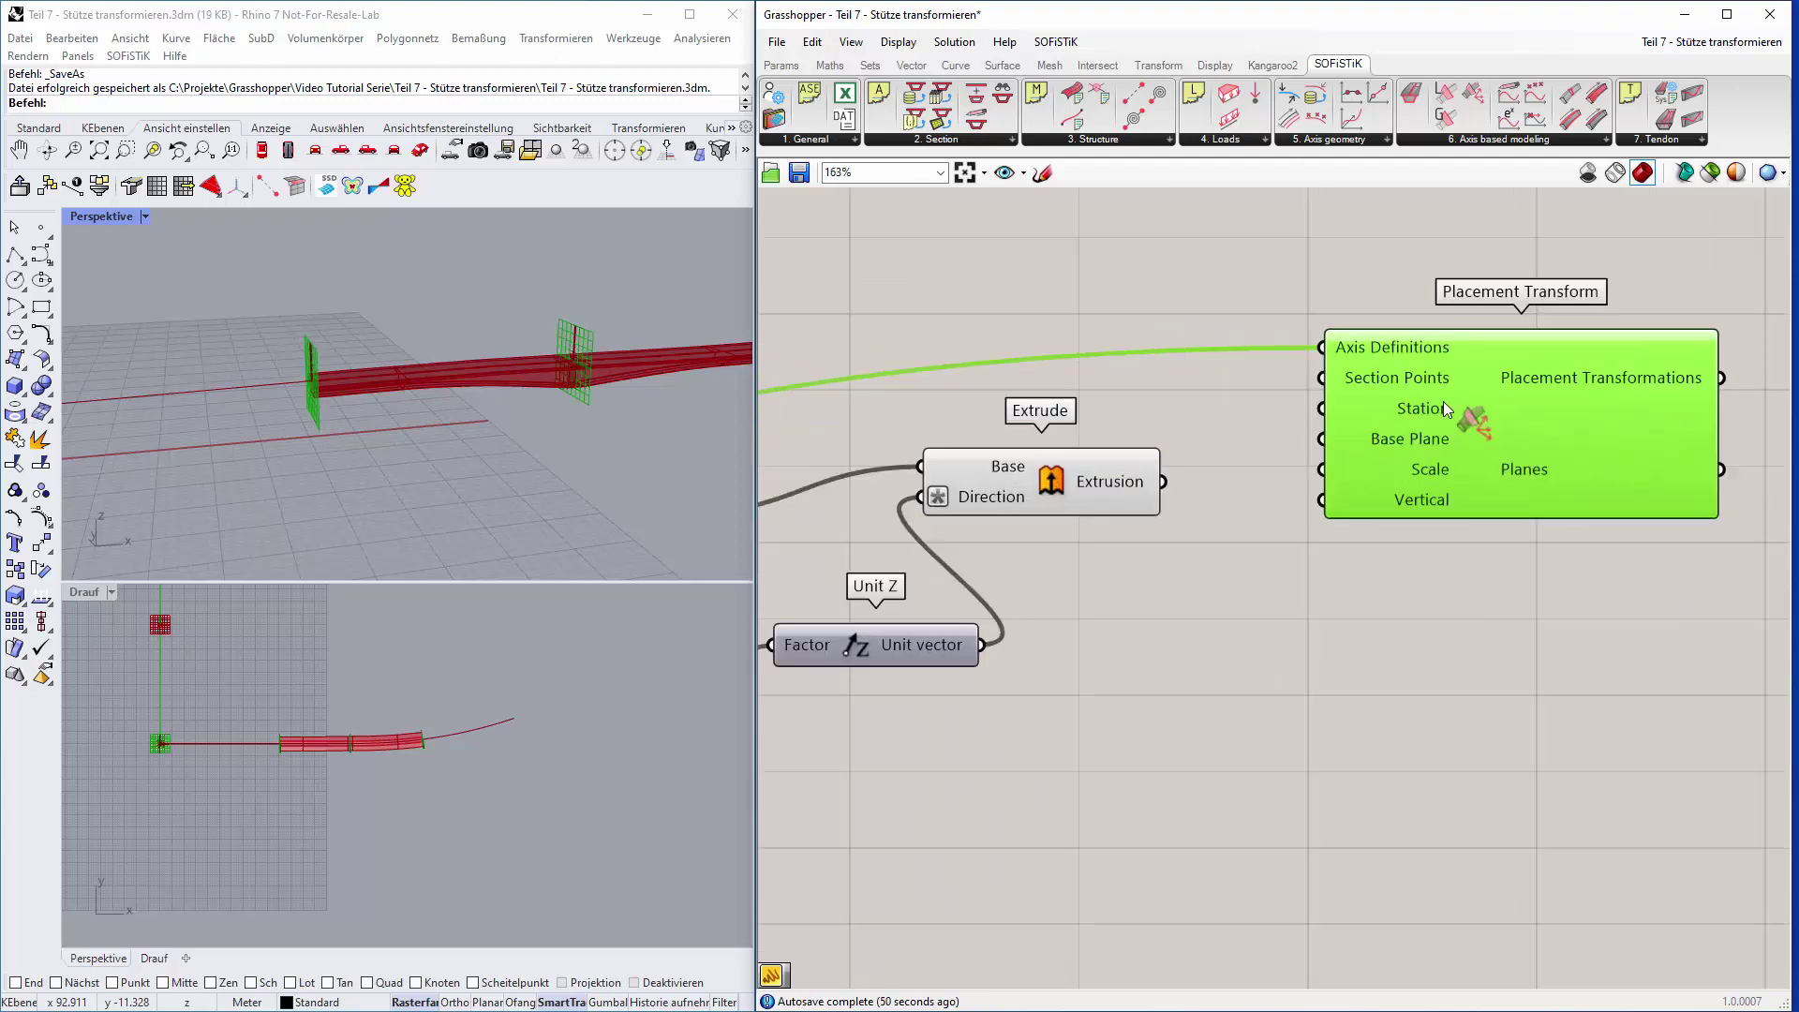
pyautogui.moveTo(1443, 401)
pyautogui.moveTo(261, 430); pyautogui.dragTo(326, 442, button='right')
pyautogui.scroll(5, 326, 442)
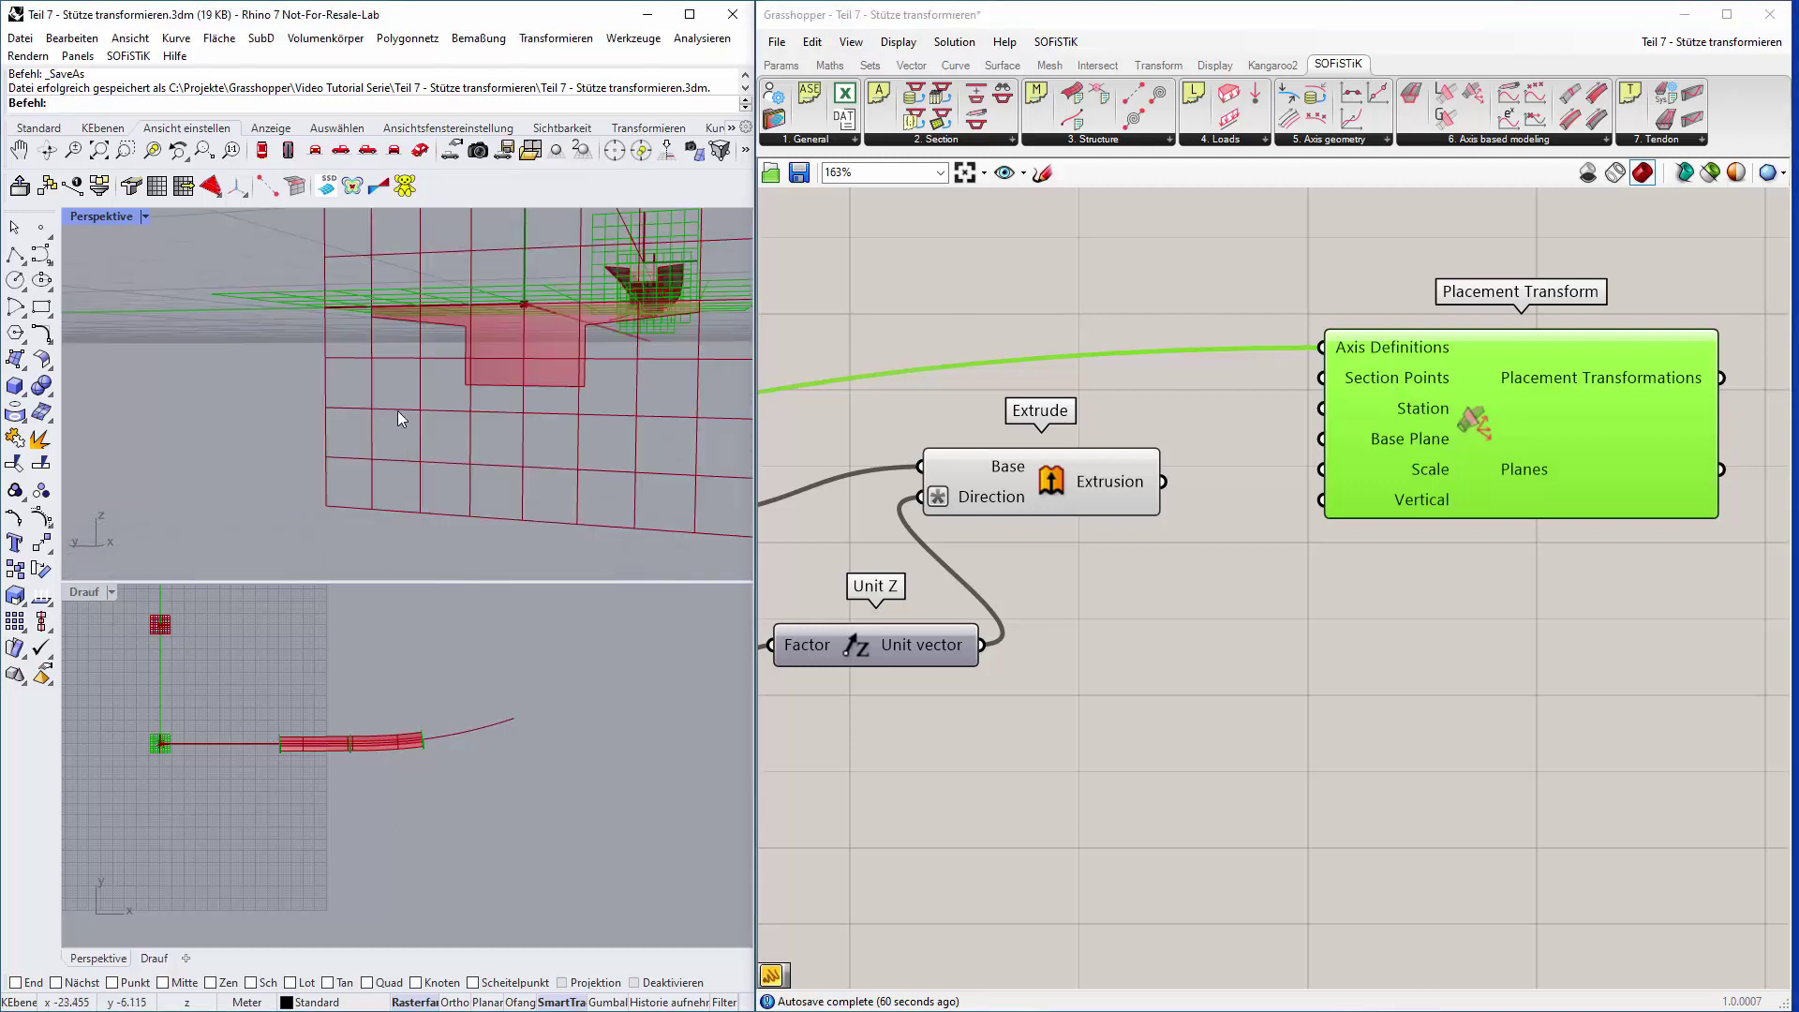
# - Locate the View Section component in the Querschnittsdefinition Überbau group and select it to display the superstructure's section point names
pyautogui.scroll(-5, 1183, 555)
pyautogui.scroll(-3, 1081, 722)
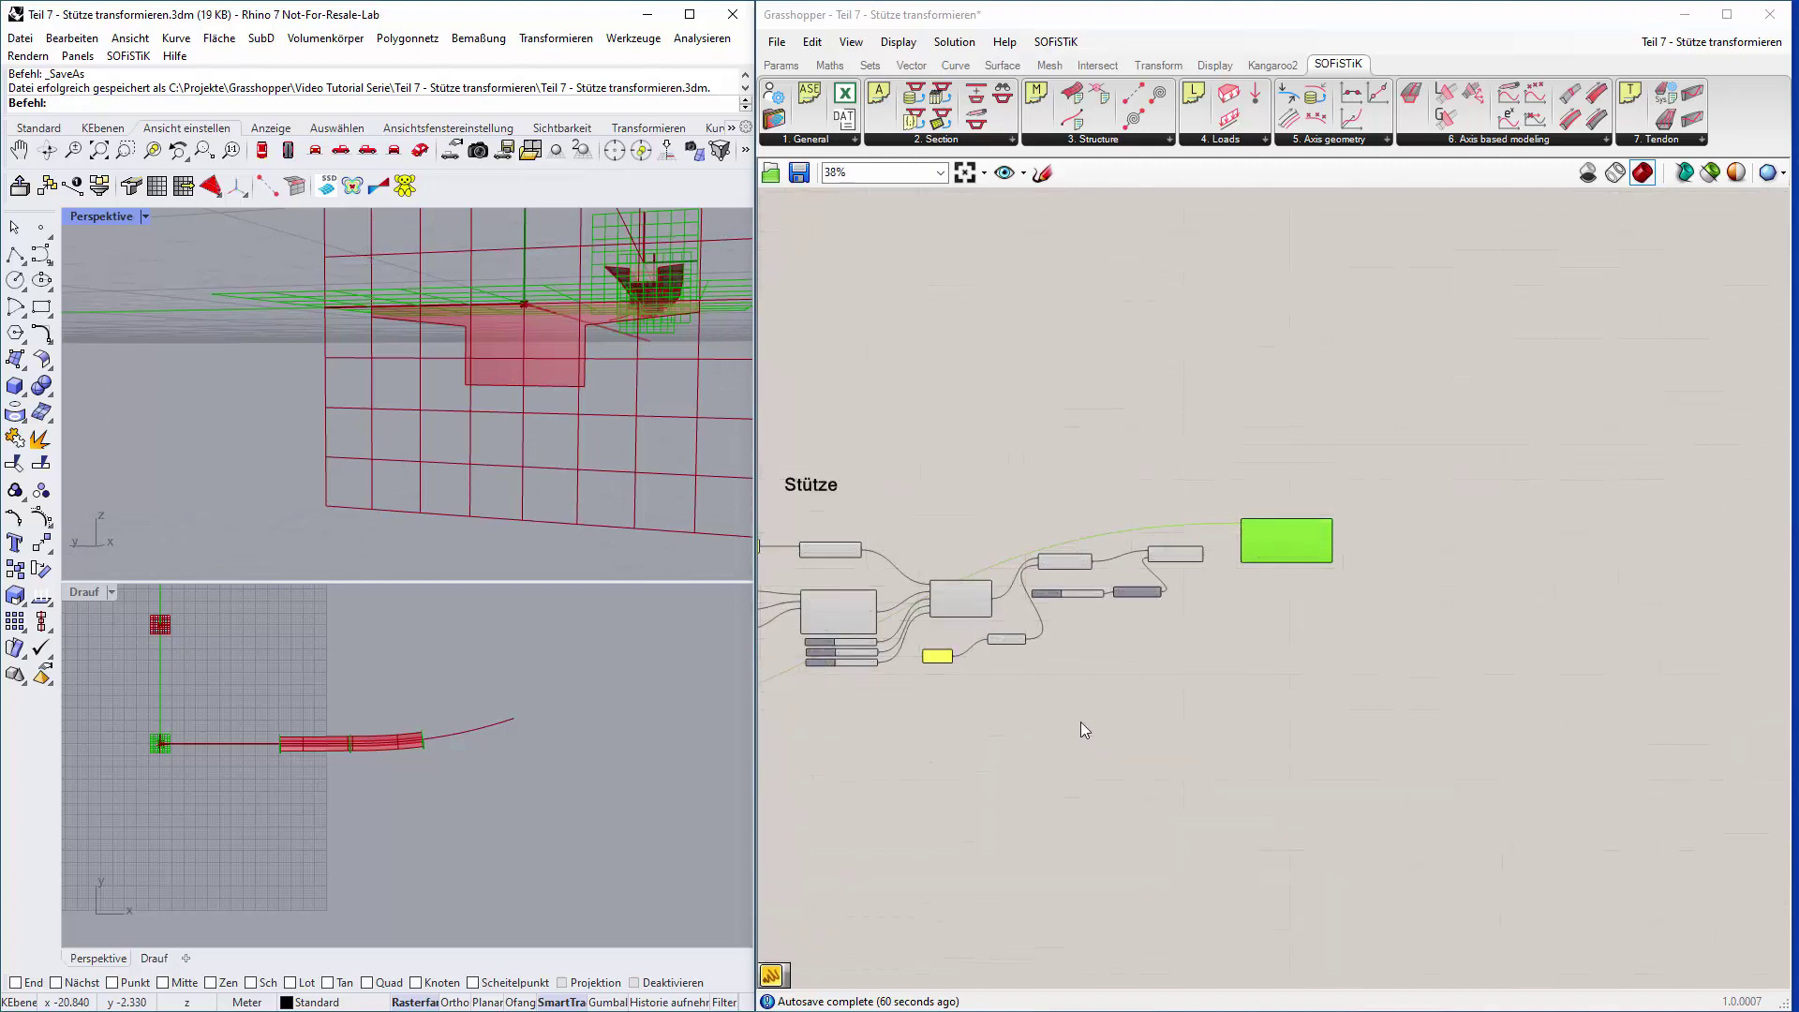
pyautogui.moveTo(1077, 683); pyautogui.dragTo(1655, 723, button='right')
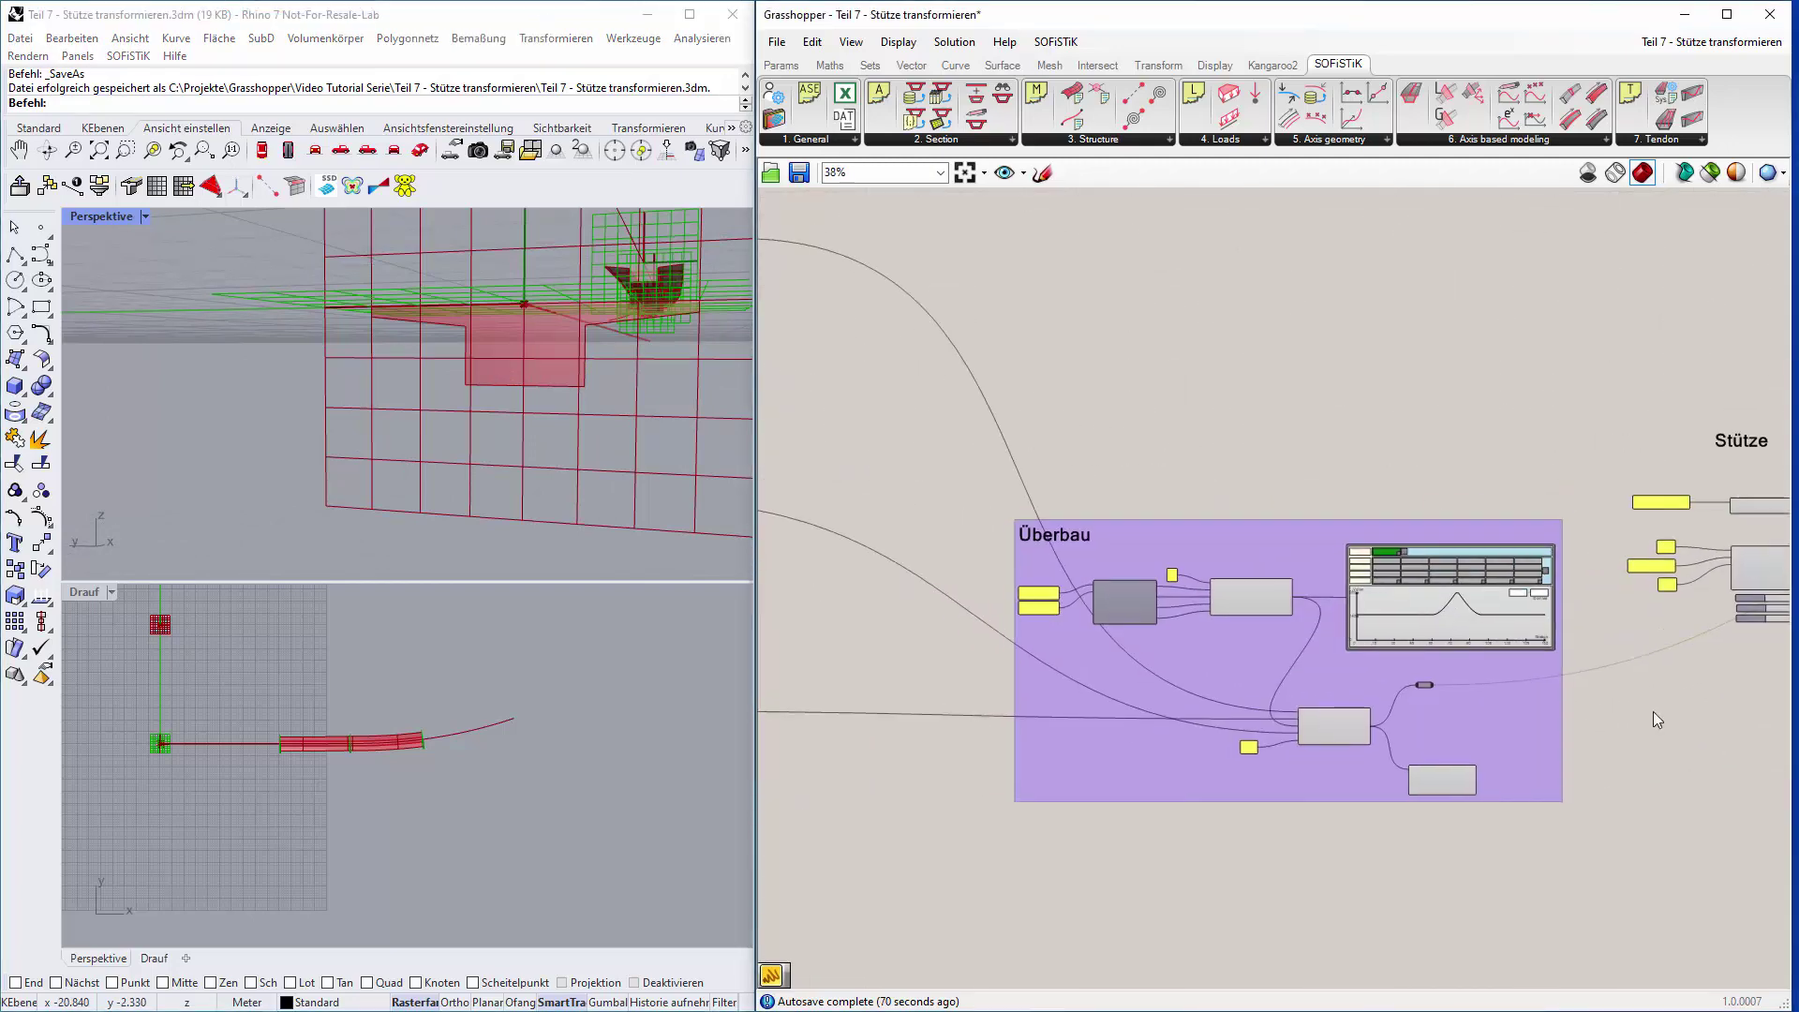
pyautogui.moveTo(1113, 790); pyautogui.dragTo(1238, 764, button='right')
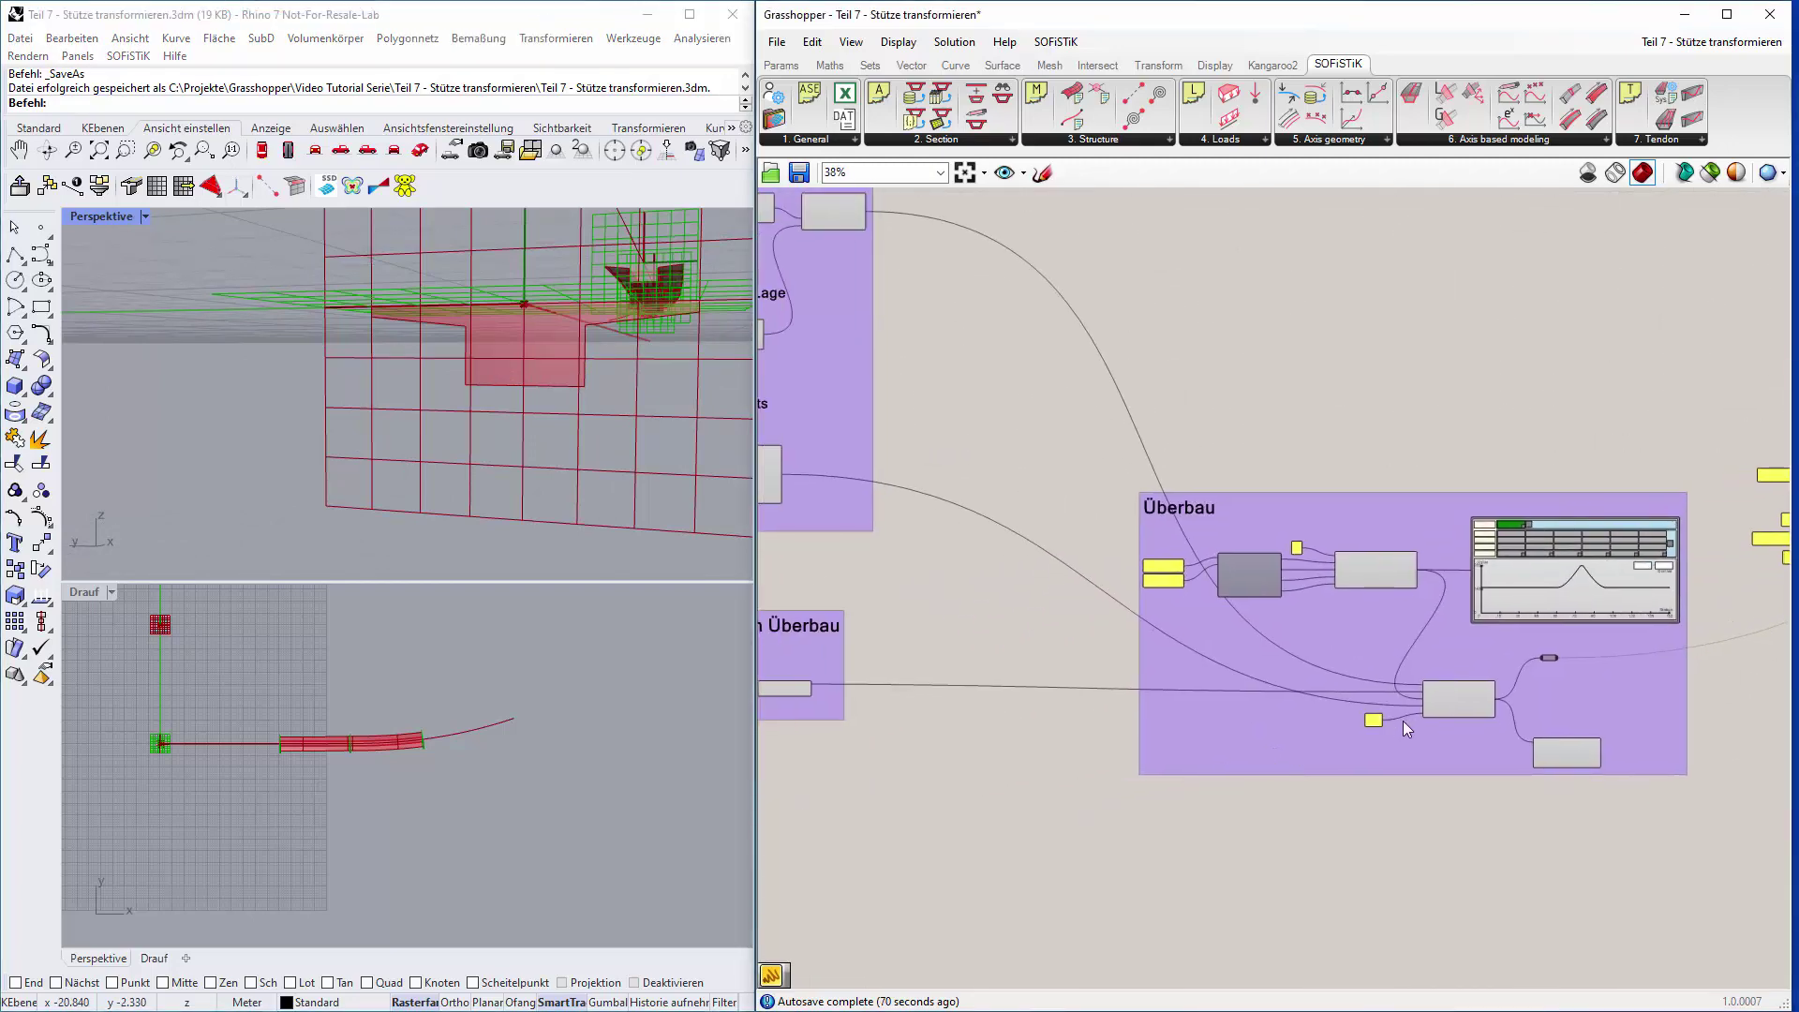
pyautogui.moveTo(953, 779); pyautogui.dragTo(1358, 711, button='right')
pyautogui.scroll(5, 1217, 613)
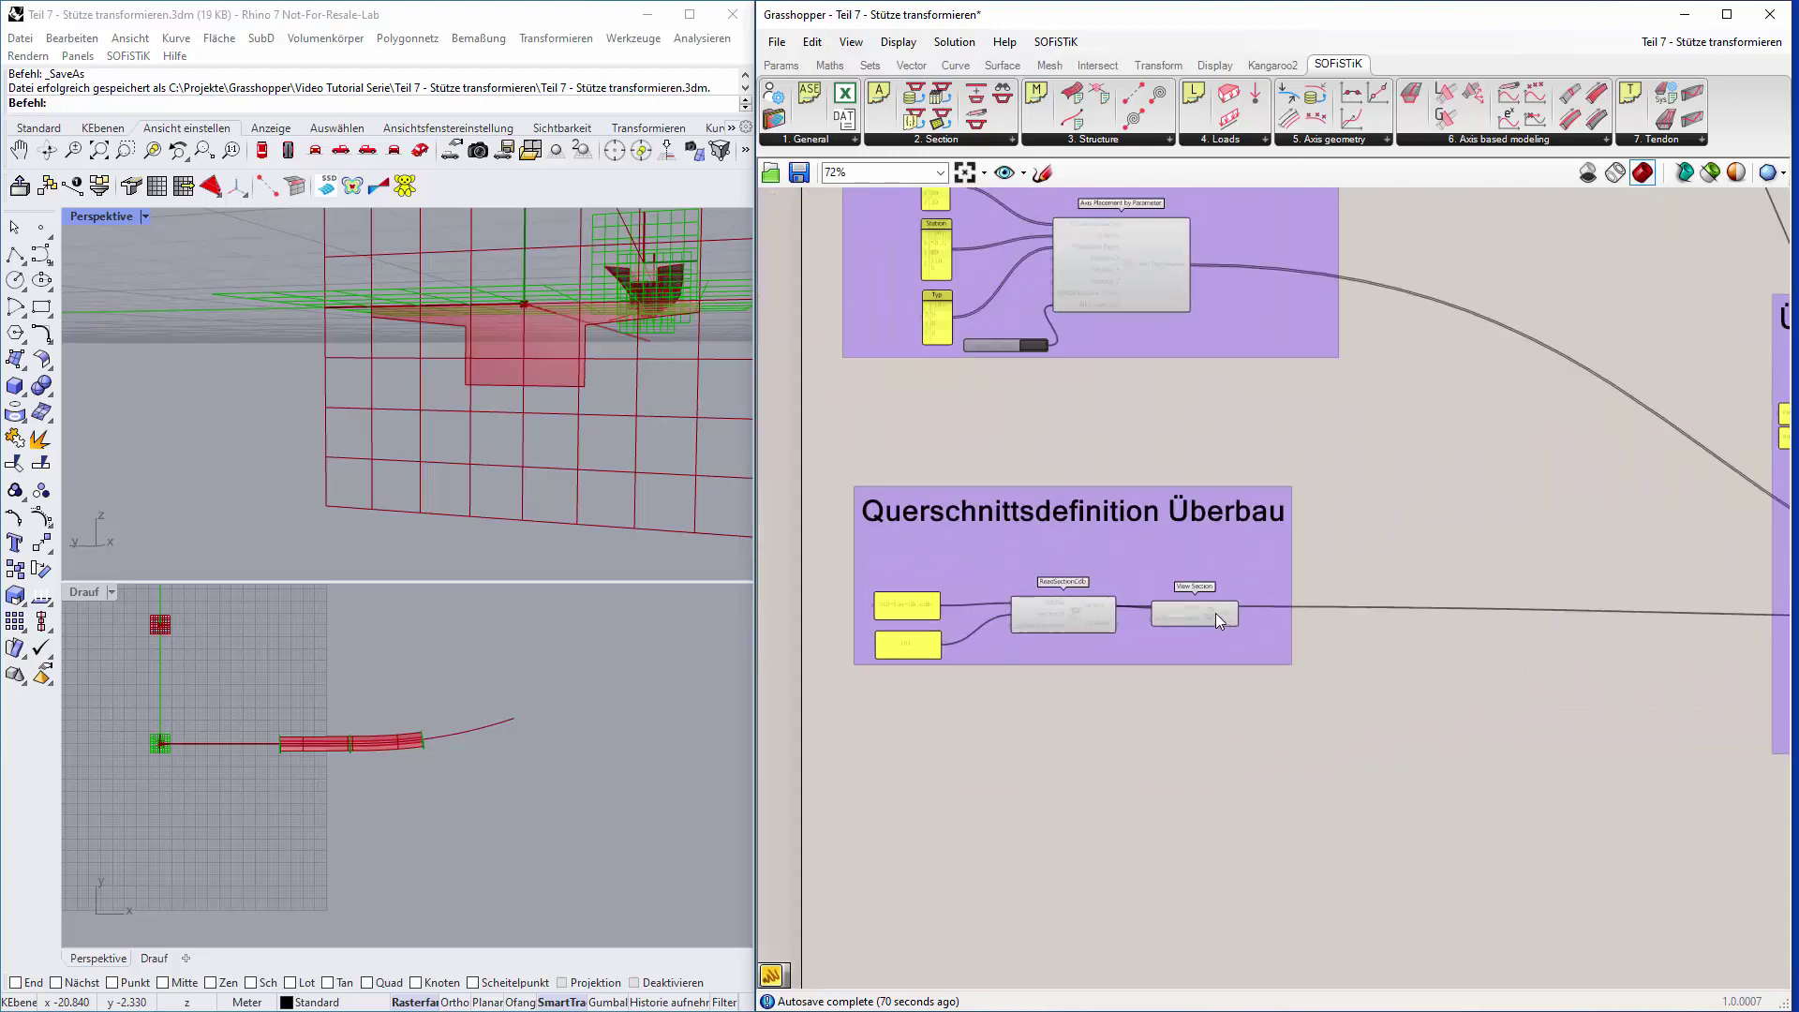
pyautogui.scroll(2, 1195, 661)
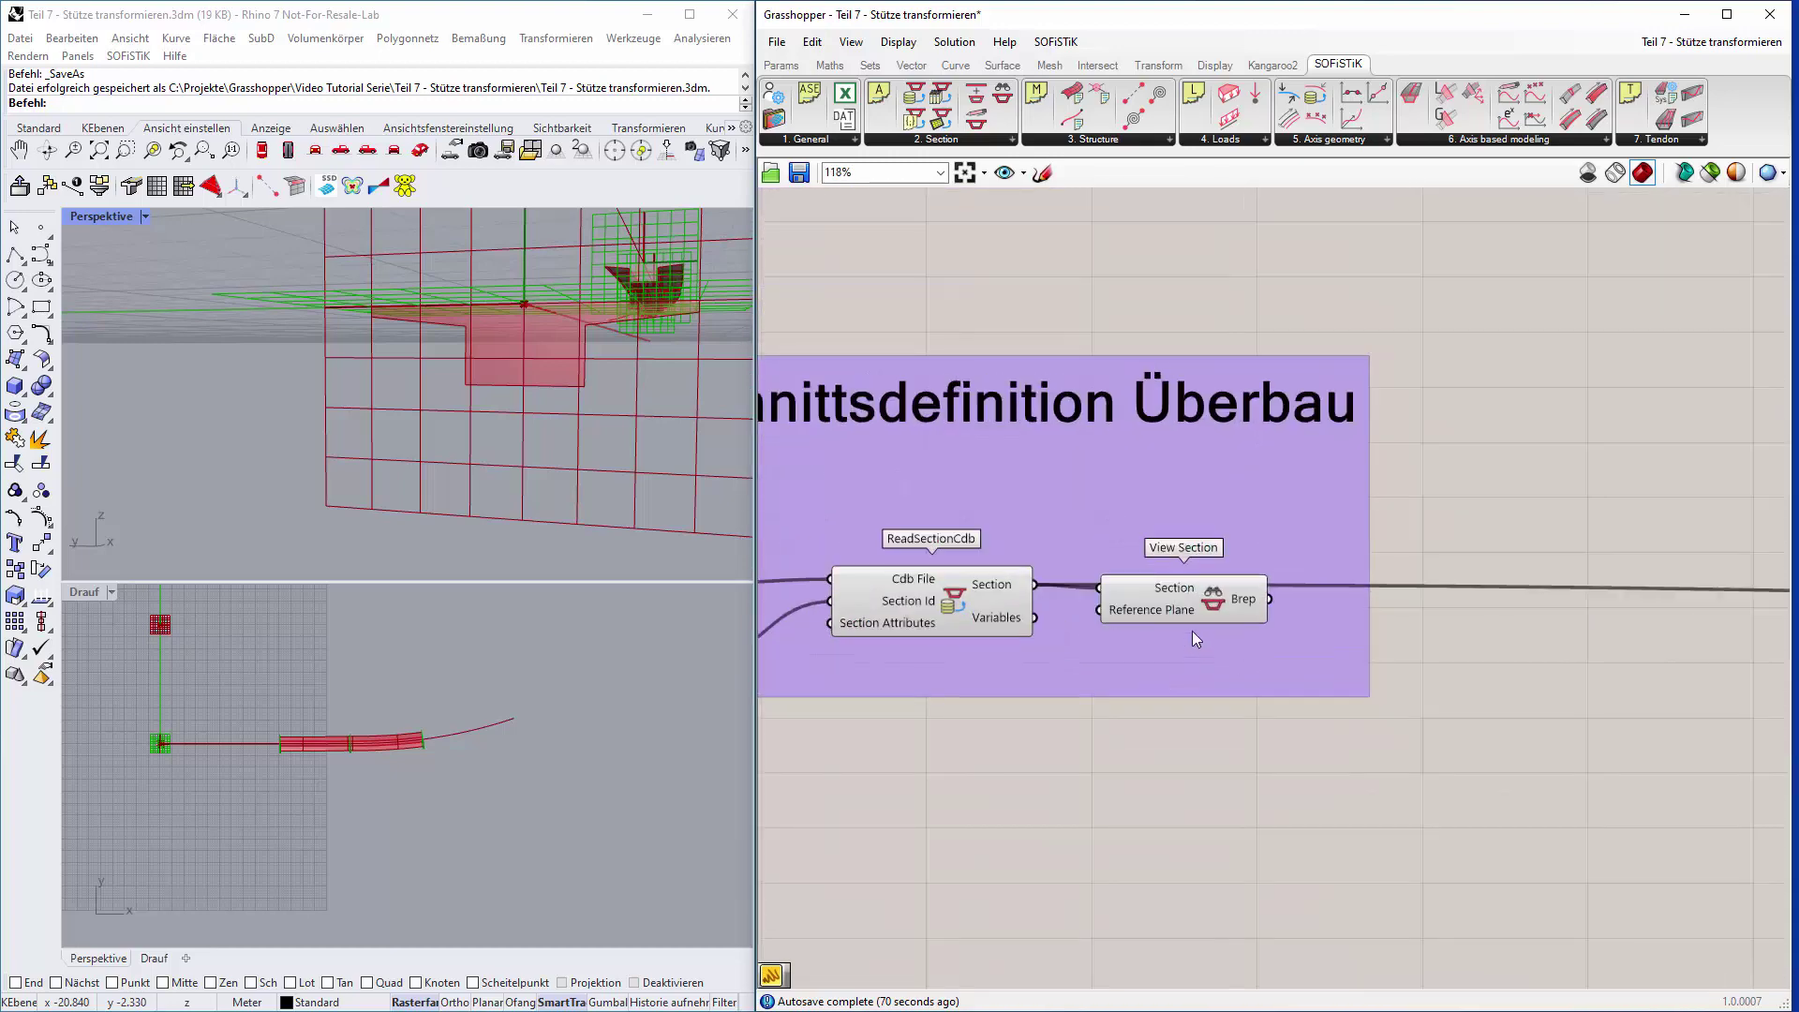
pyautogui.scroll(-1, 1004, 480)
pyautogui.moveTo(1006, 458); pyautogui.dragTo(1153, 433, button='right')
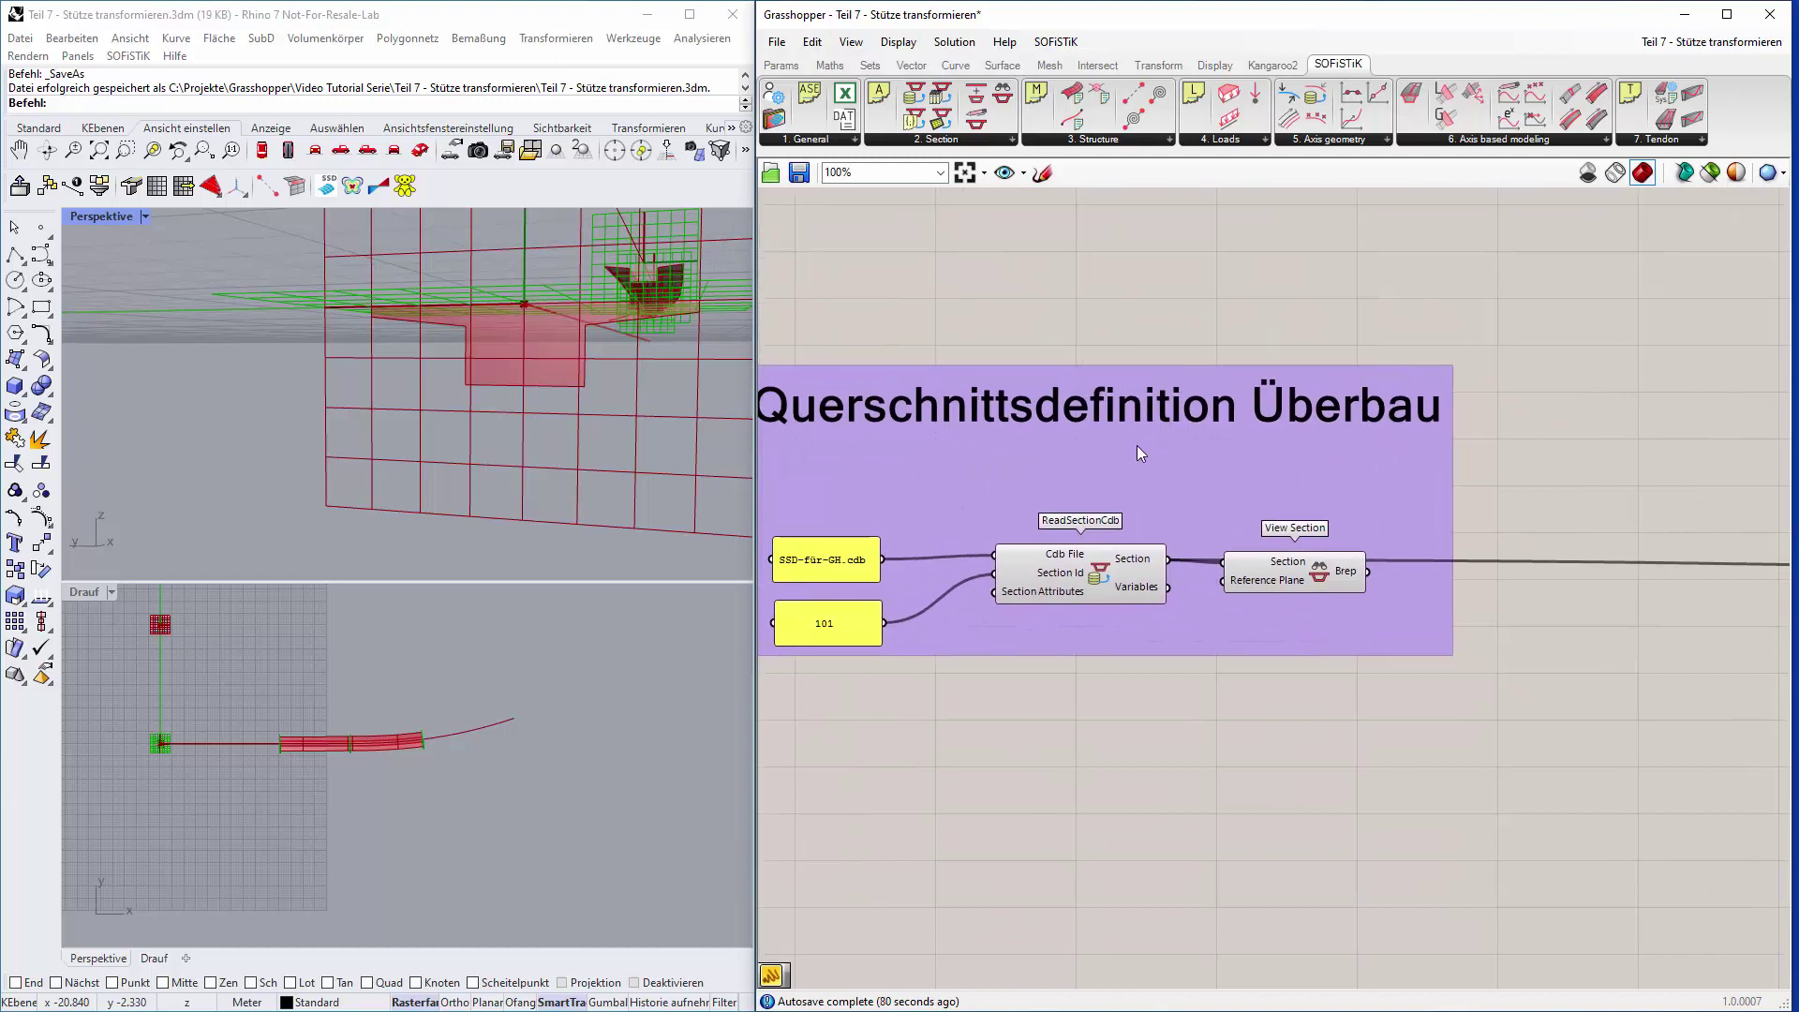
pyautogui.click(1280, 572)
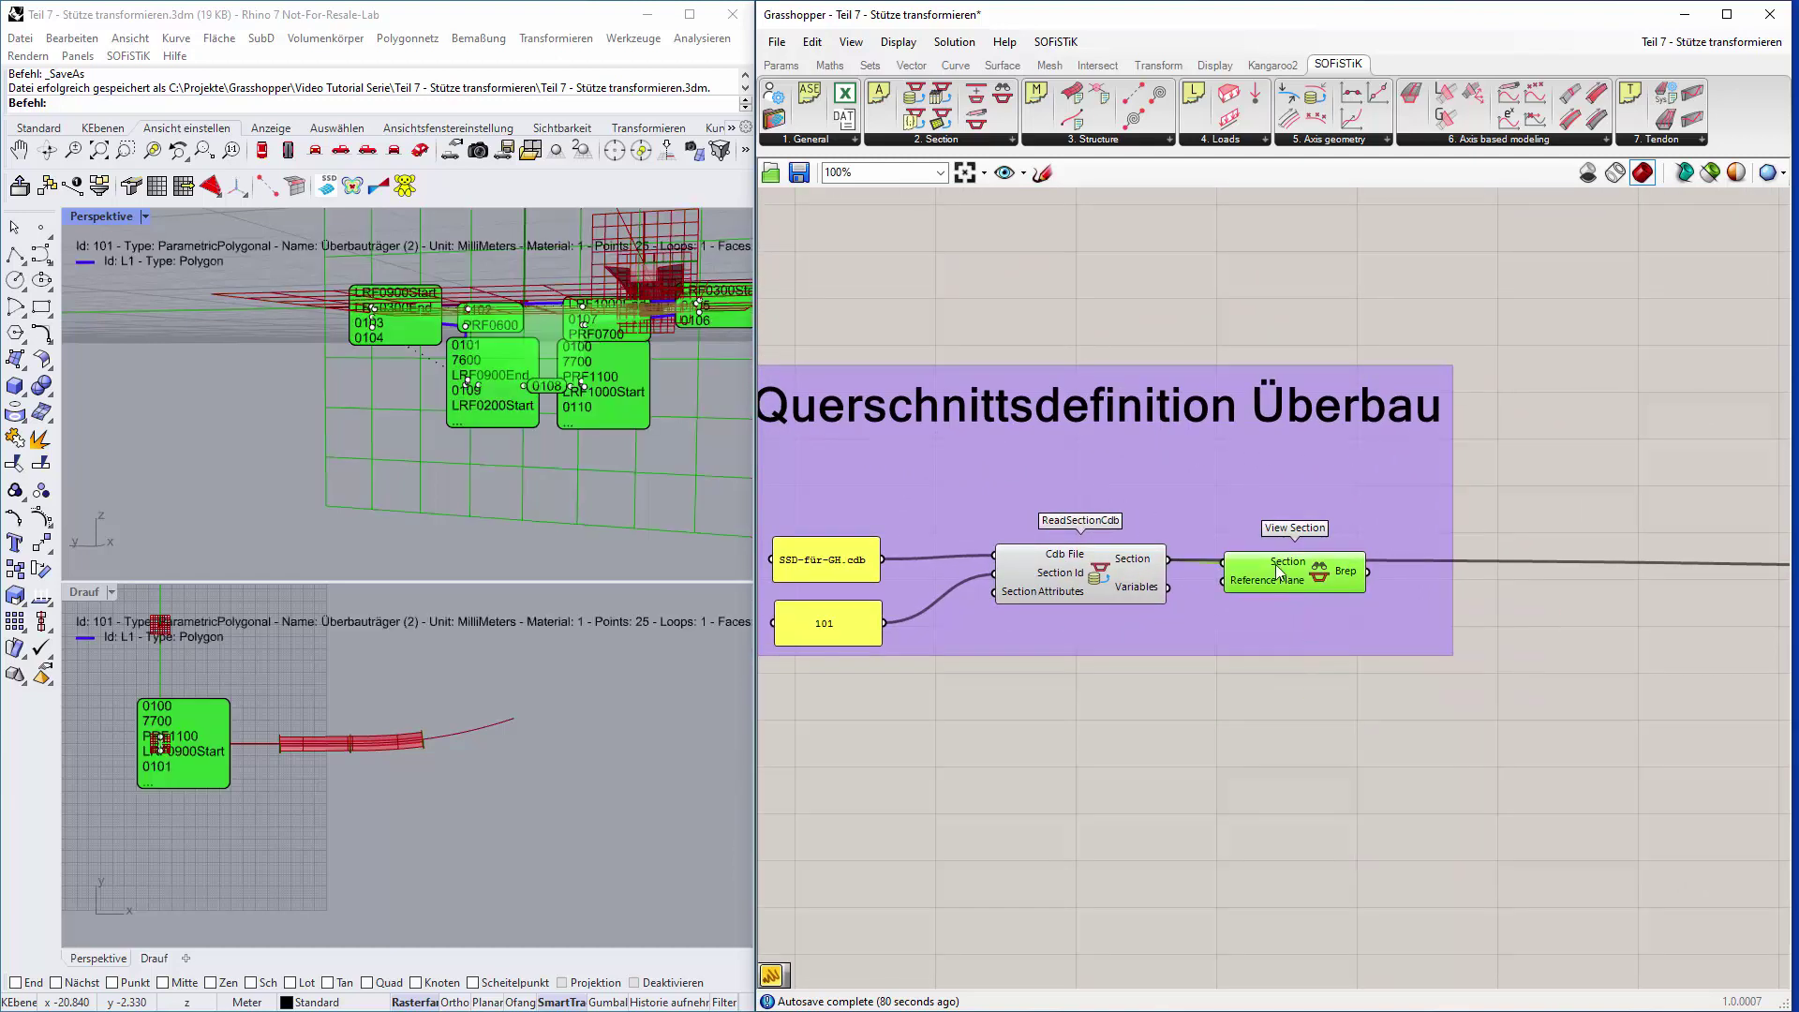
# - Inspect the labelled superstructure section up close to identify the section point at the middle of its bottom edge
pyautogui.scroll(3, 559, 349)
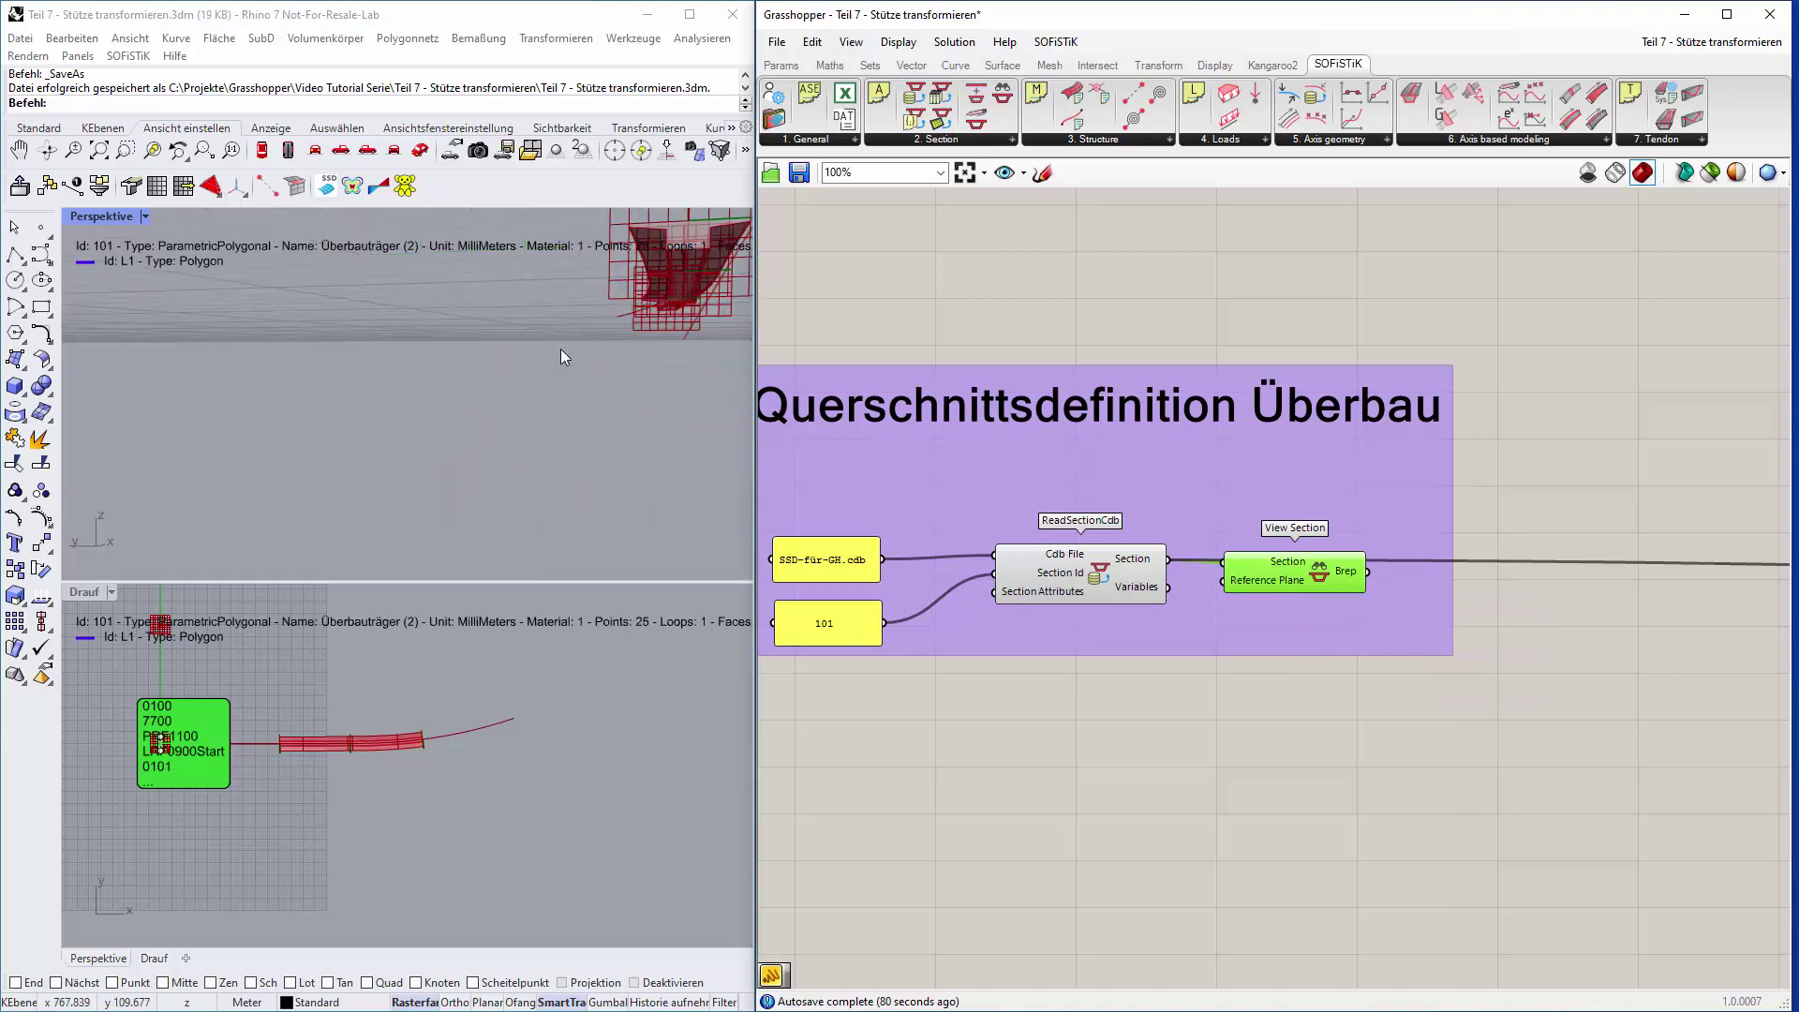
pyautogui.moveTo(508, 341); pyautogui.dragTo(477, 360, button='right')
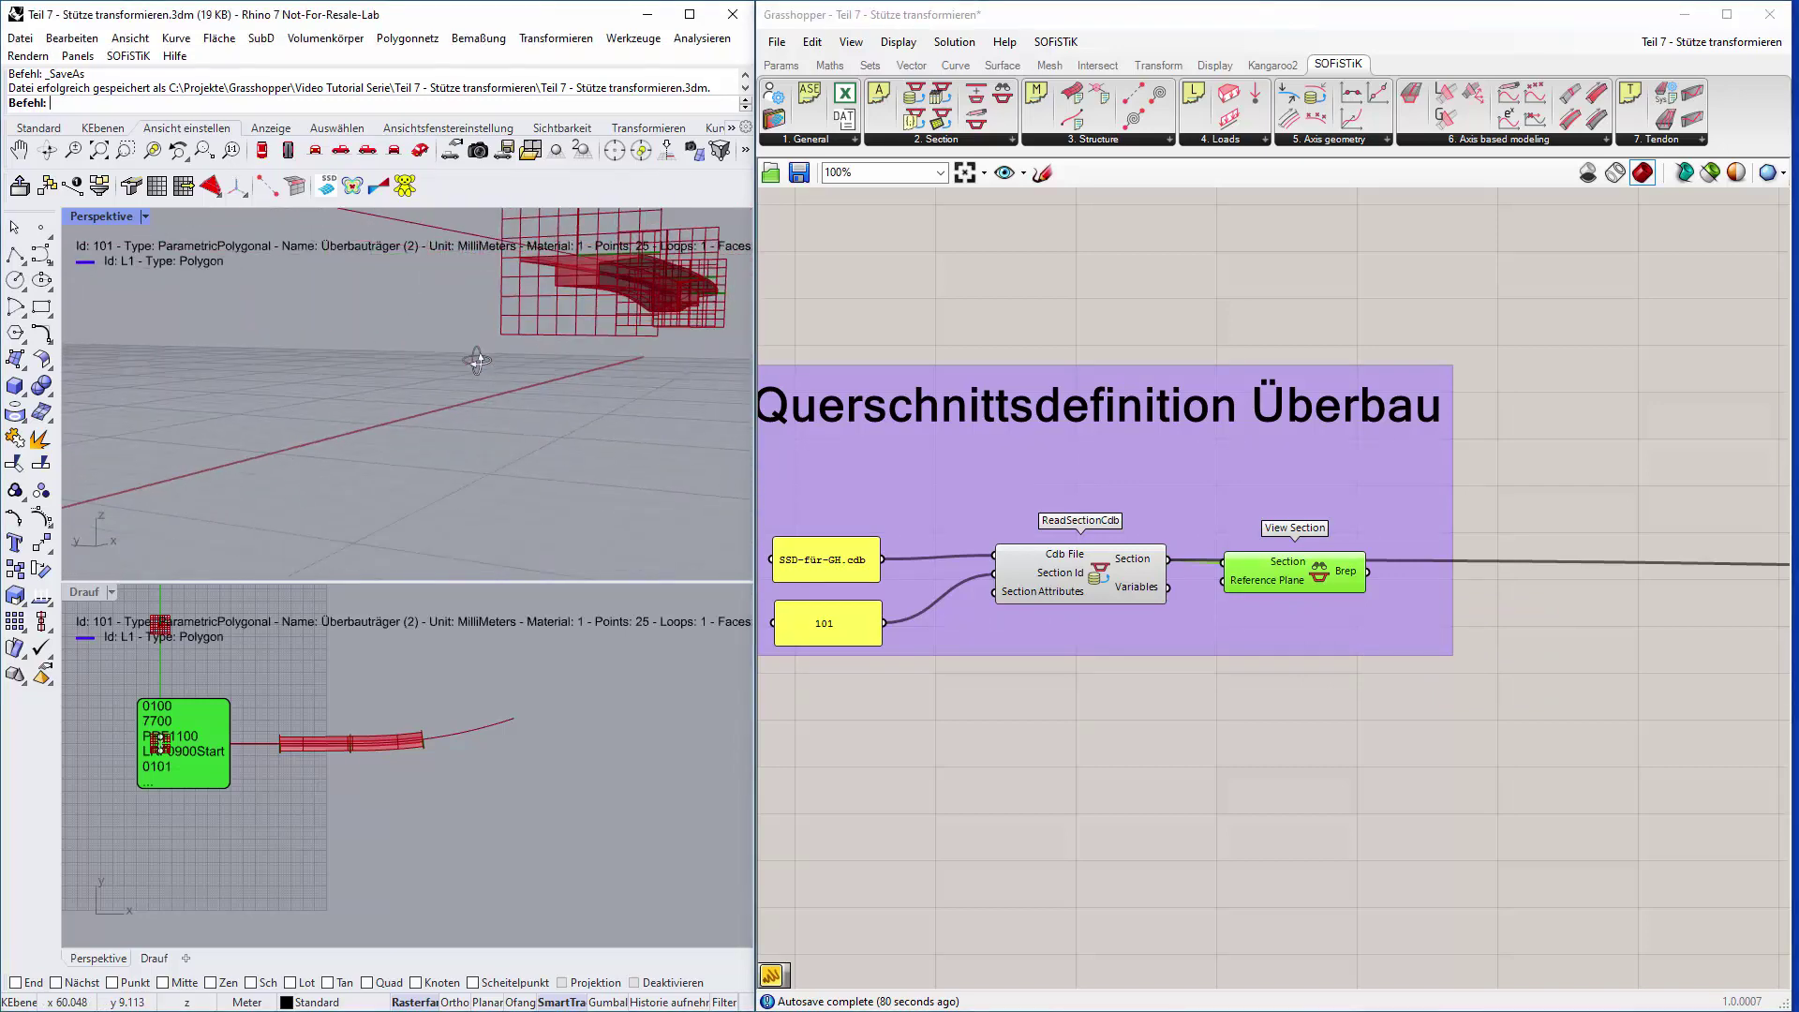
pyautogui.scroll(-3, 480, 364)
pyautogui.scroll(3, 515, 375)
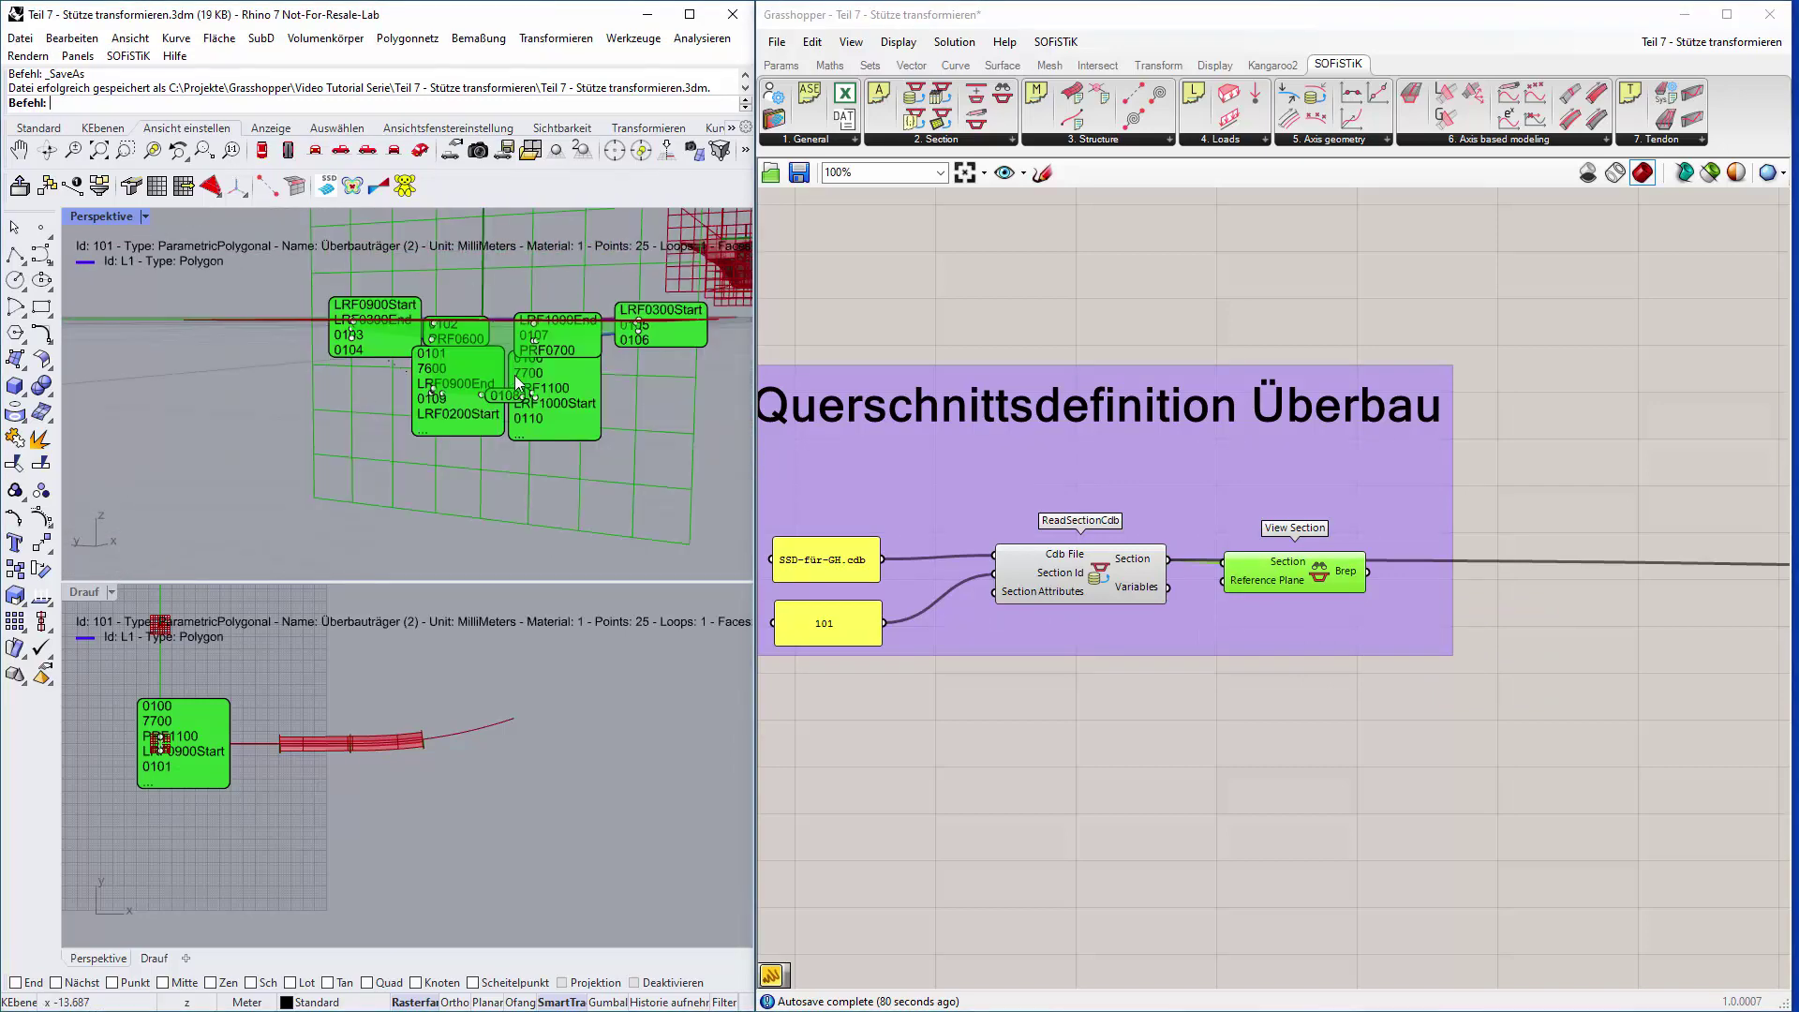
pyautogui.scroll(3, 518, 372)
pyautogui.scroll(-3, 531, 397)
pyautogui.scroll(3, 535, 398)
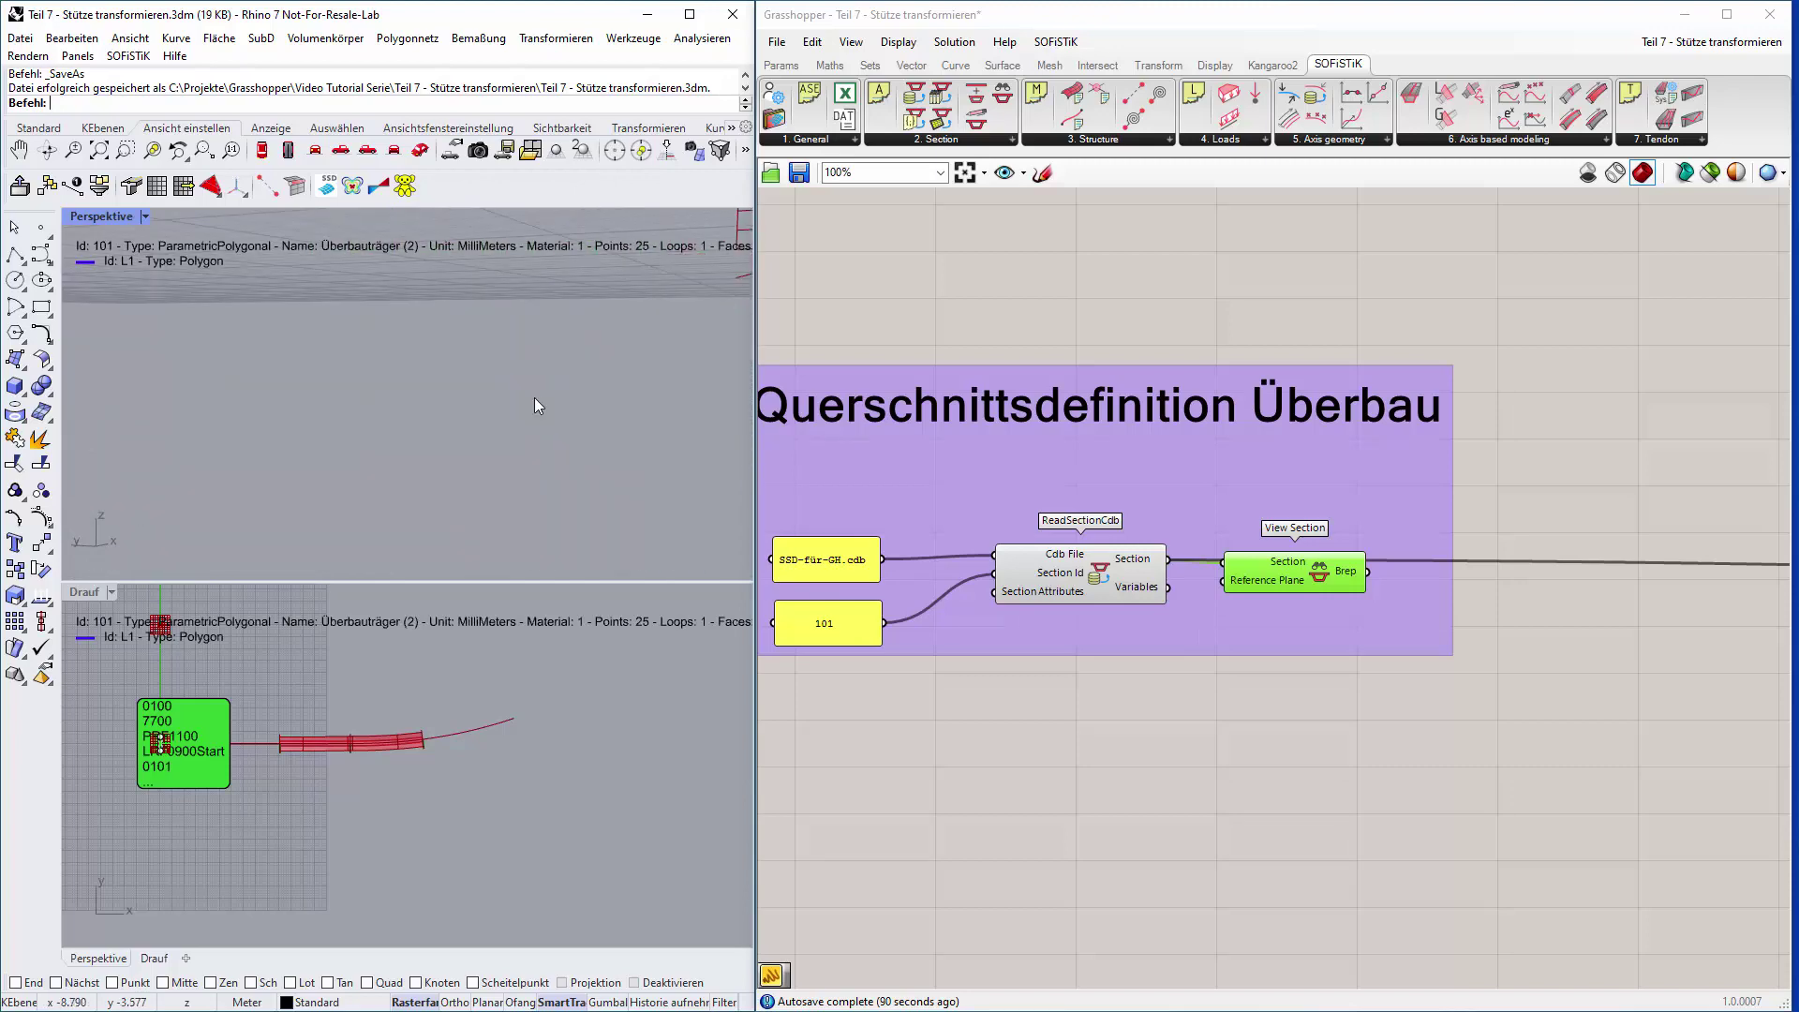
pyautogui.scroll(-3, 534, 386)
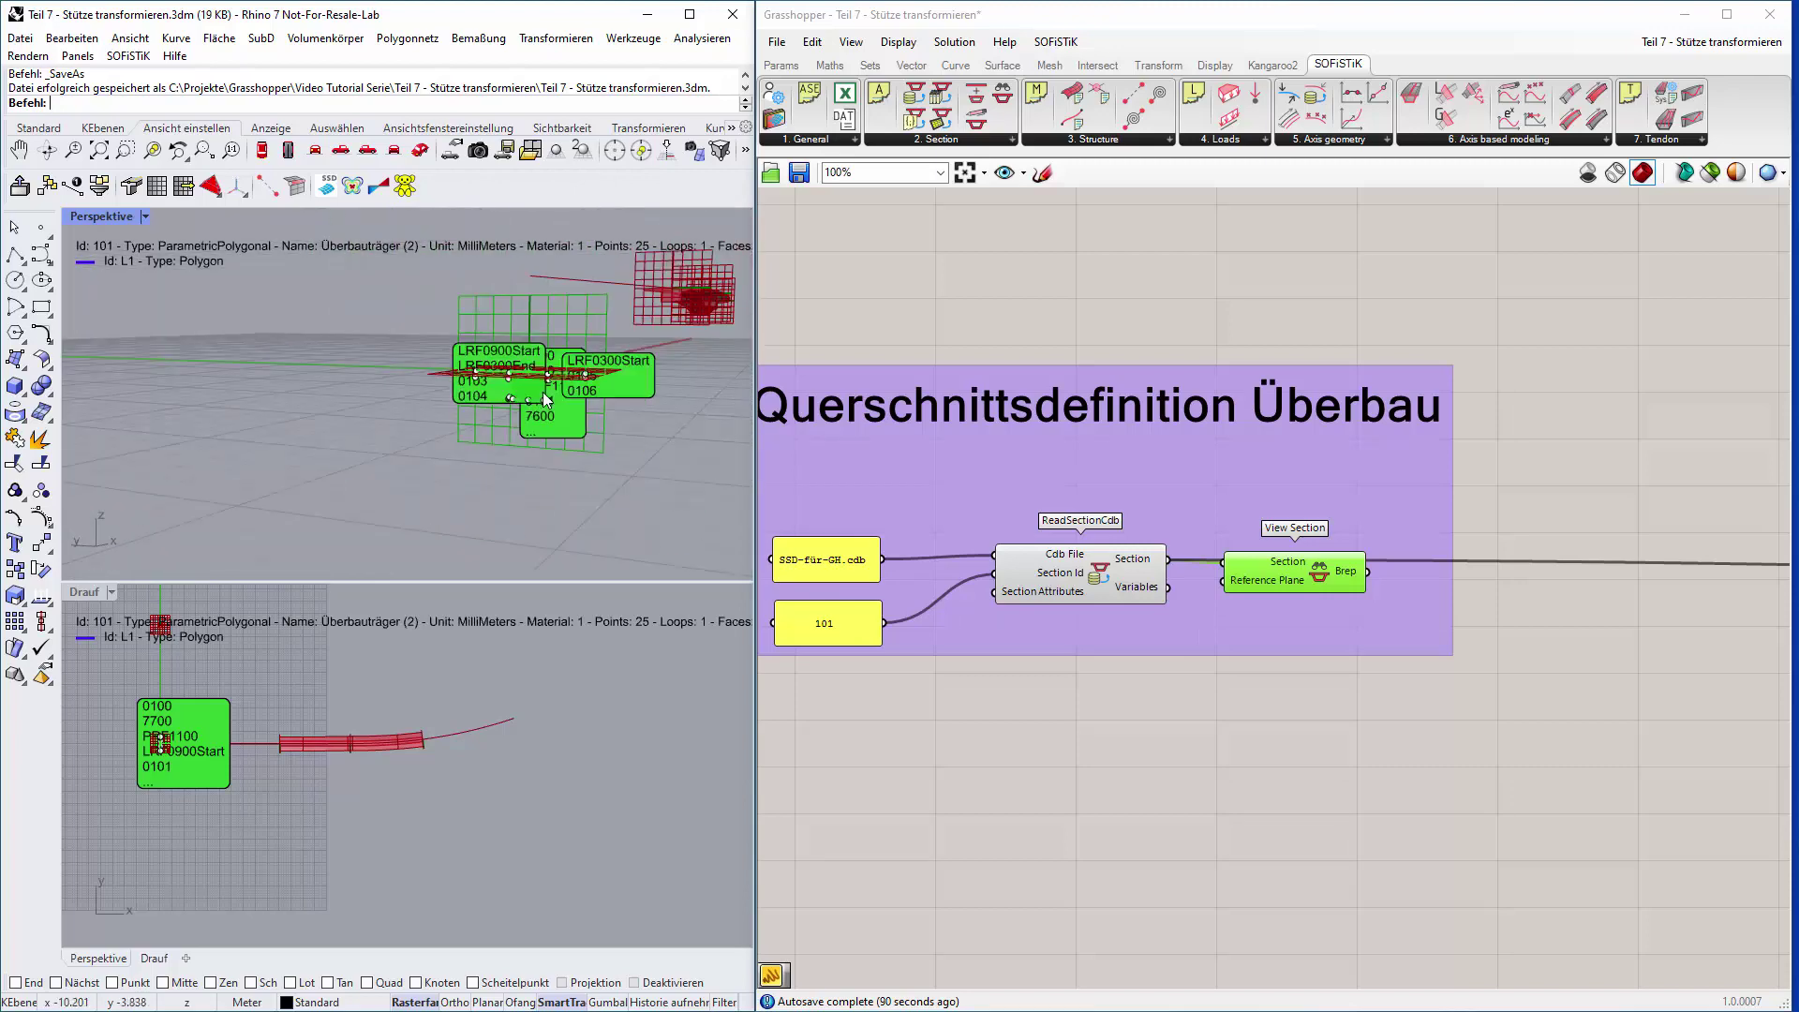
pyautogui.click(120, 152)
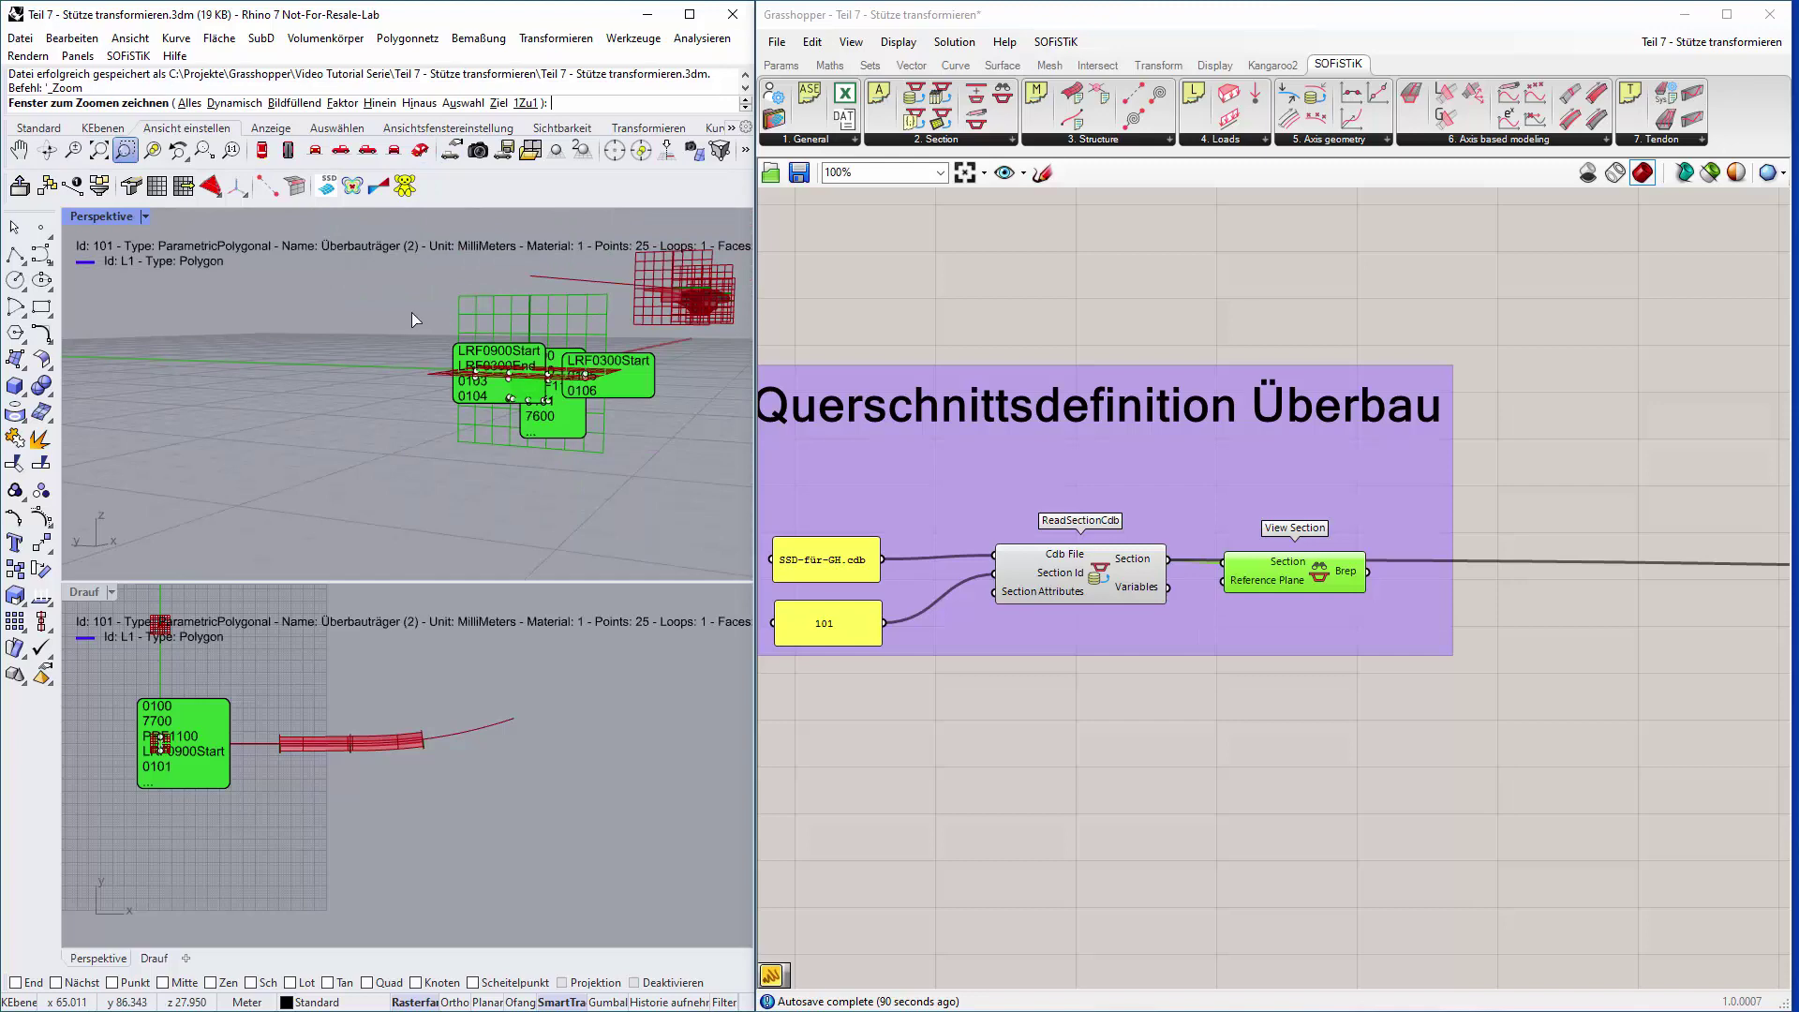
pyautogui.moveTo(412, 312); pyautogui.dragTo(661, 454)
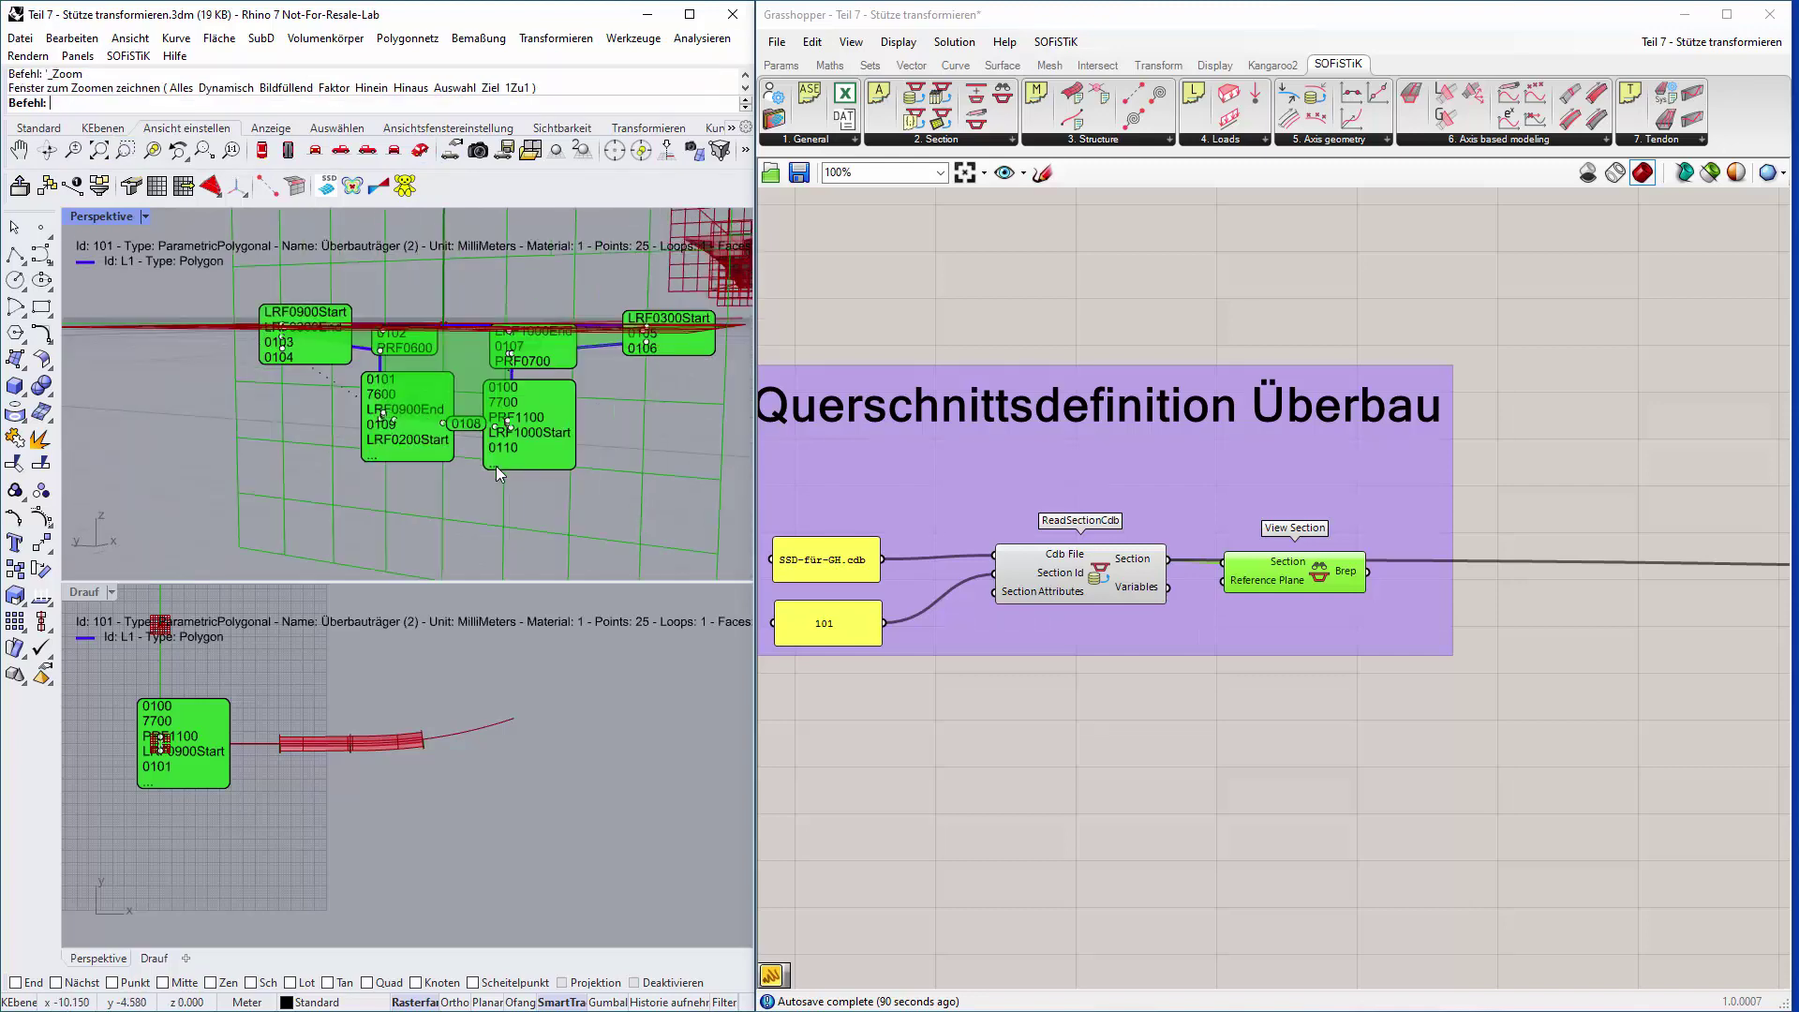
pyautogui.scroll(1, 500, 428)
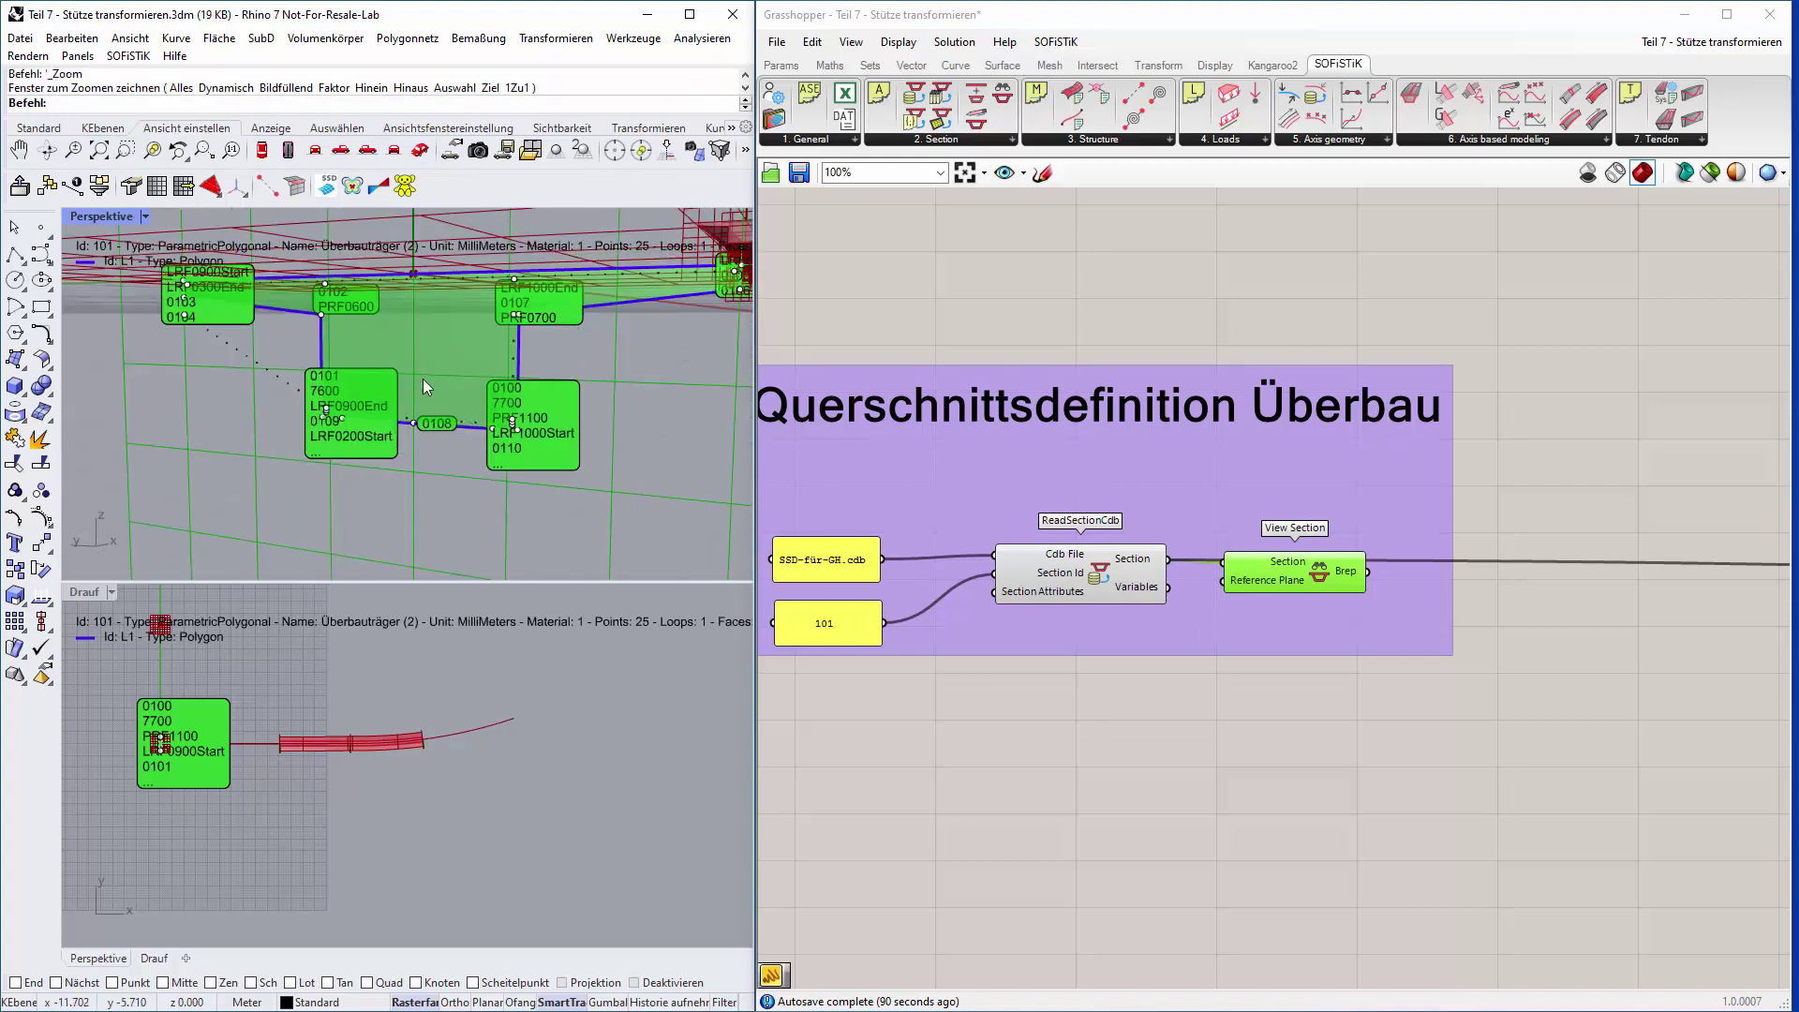
pyautogui.scroll(2, 424, 379)
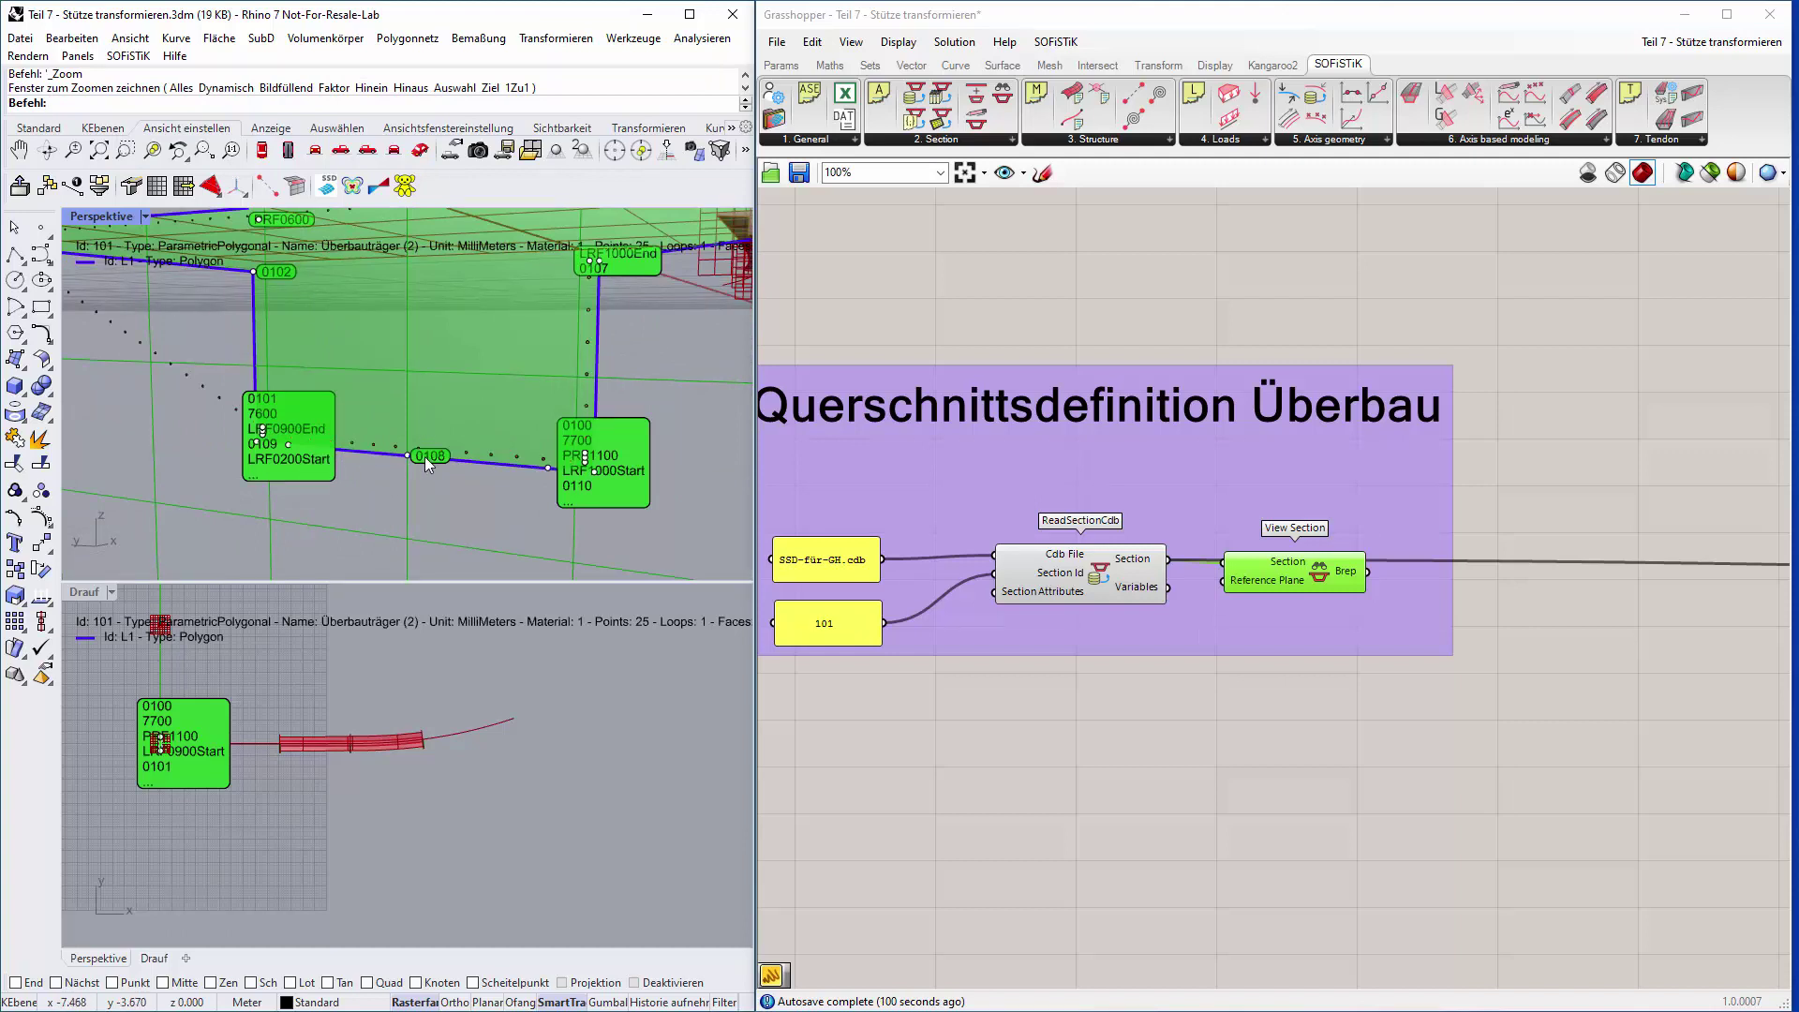
pyautogui.scroll(3, 426, 457)
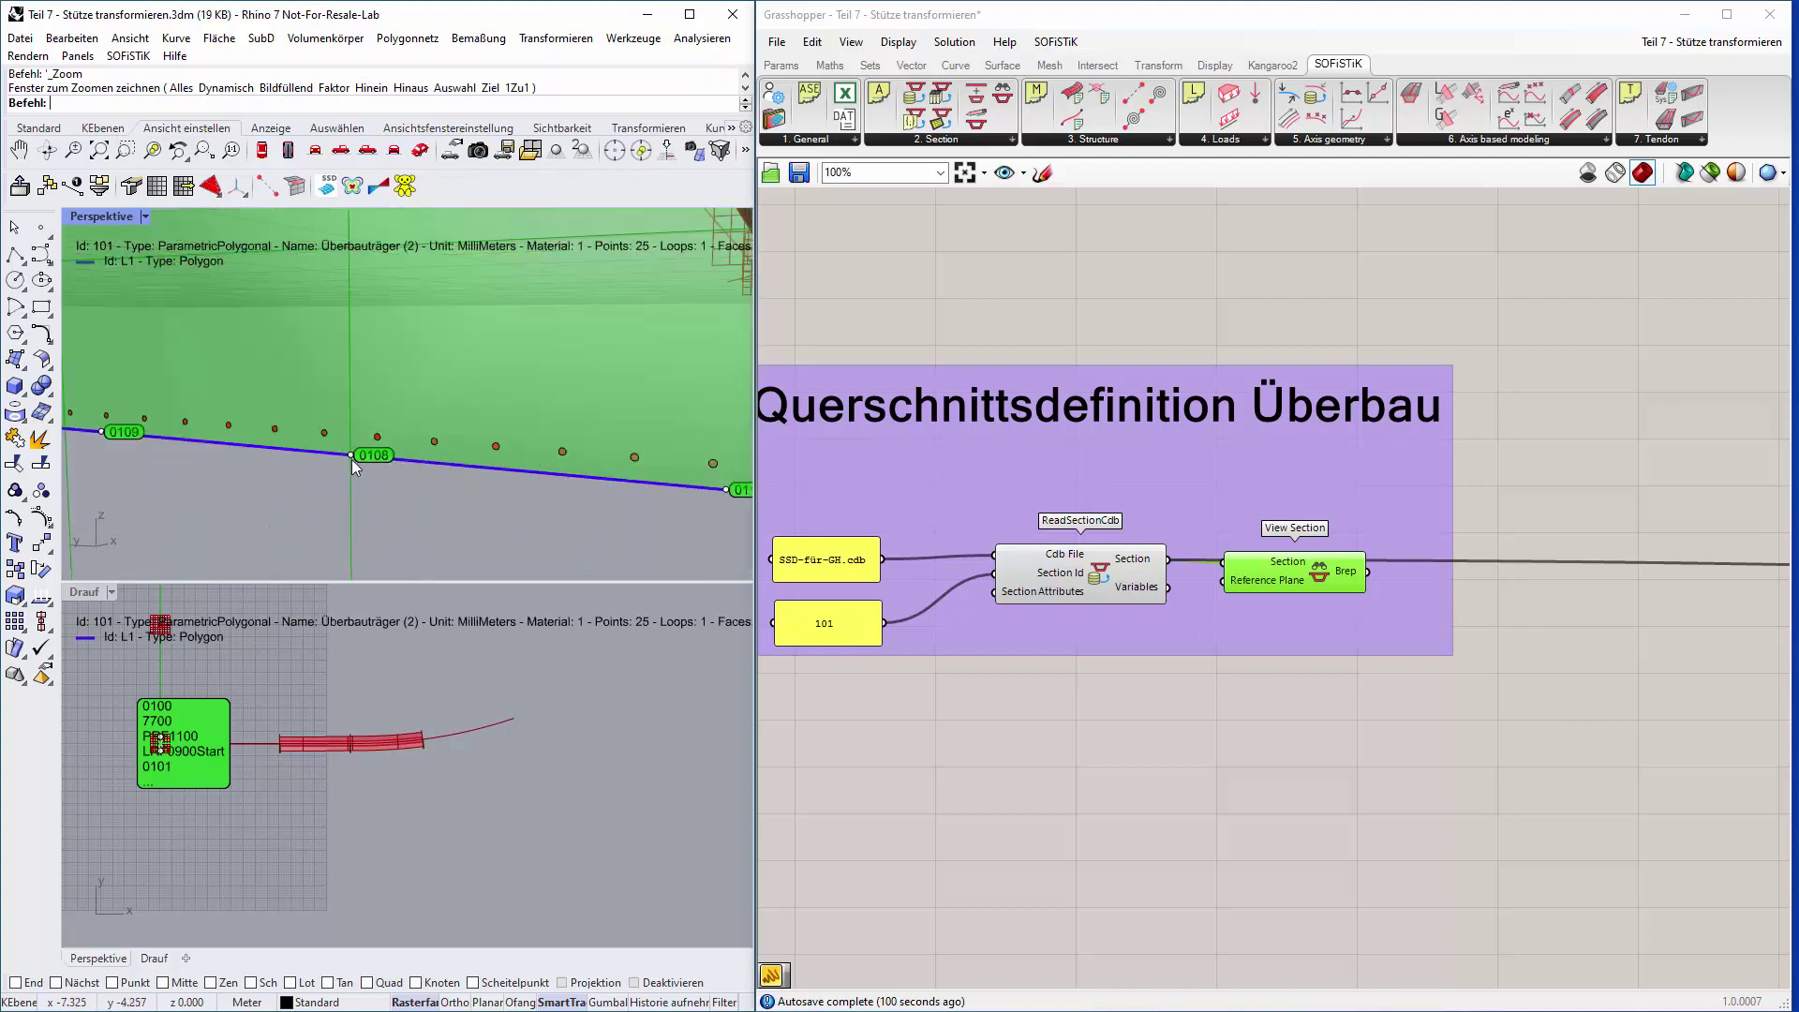
pyautogui.scroll(-3, 369, 464)
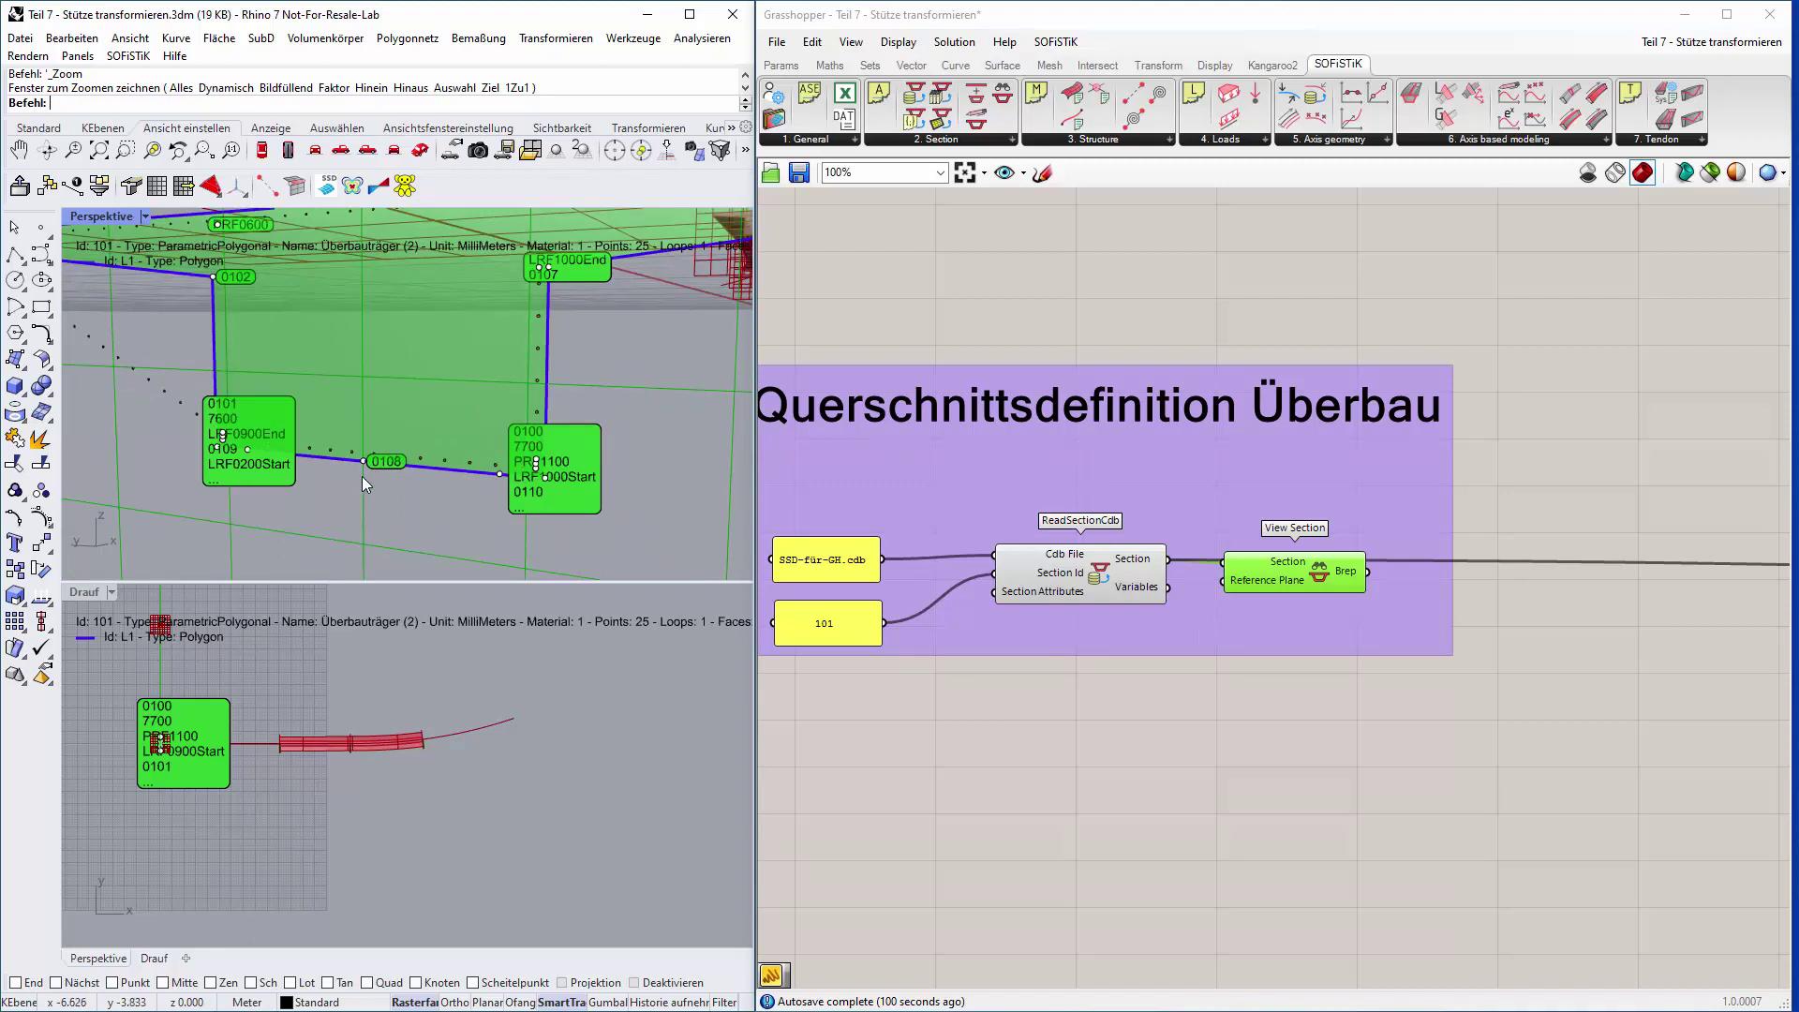
pyautogui.scroll(3, 371, 470)
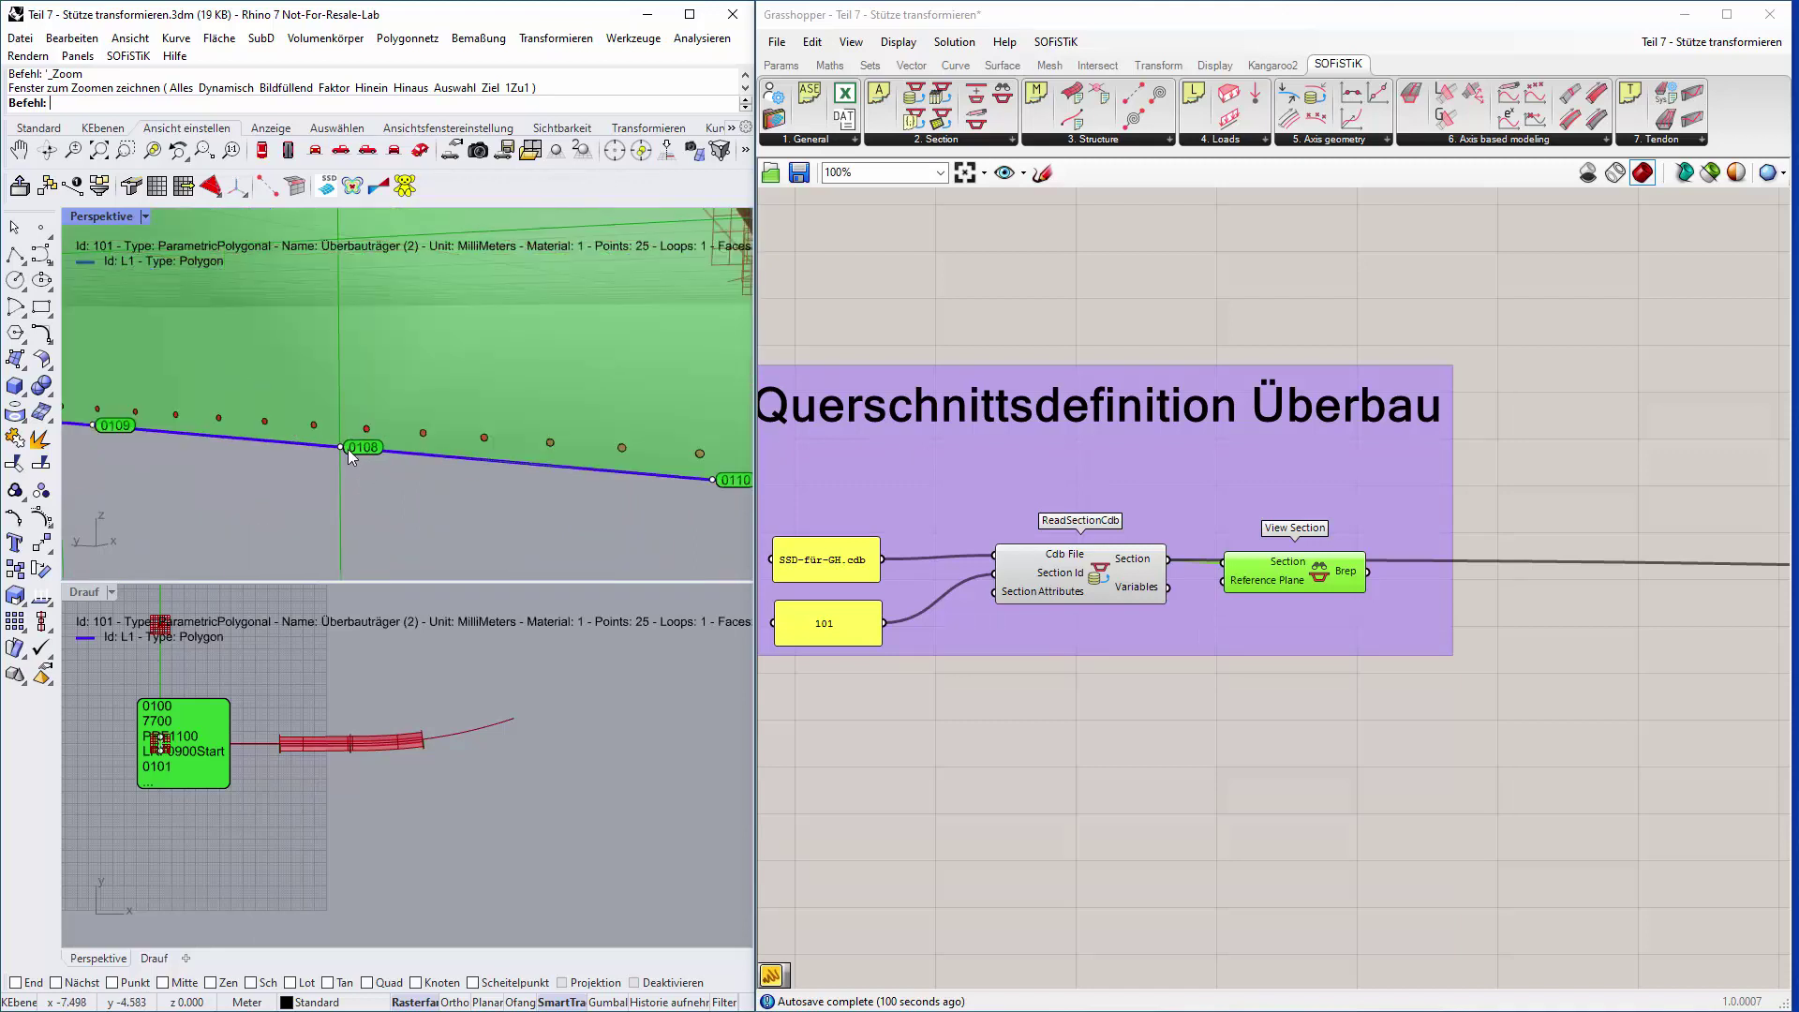
# - Add a text panel containing 0108 beside Placement Transform and connect it to the Section Points input
pyautogui.scroll(-10, 1359, 661)
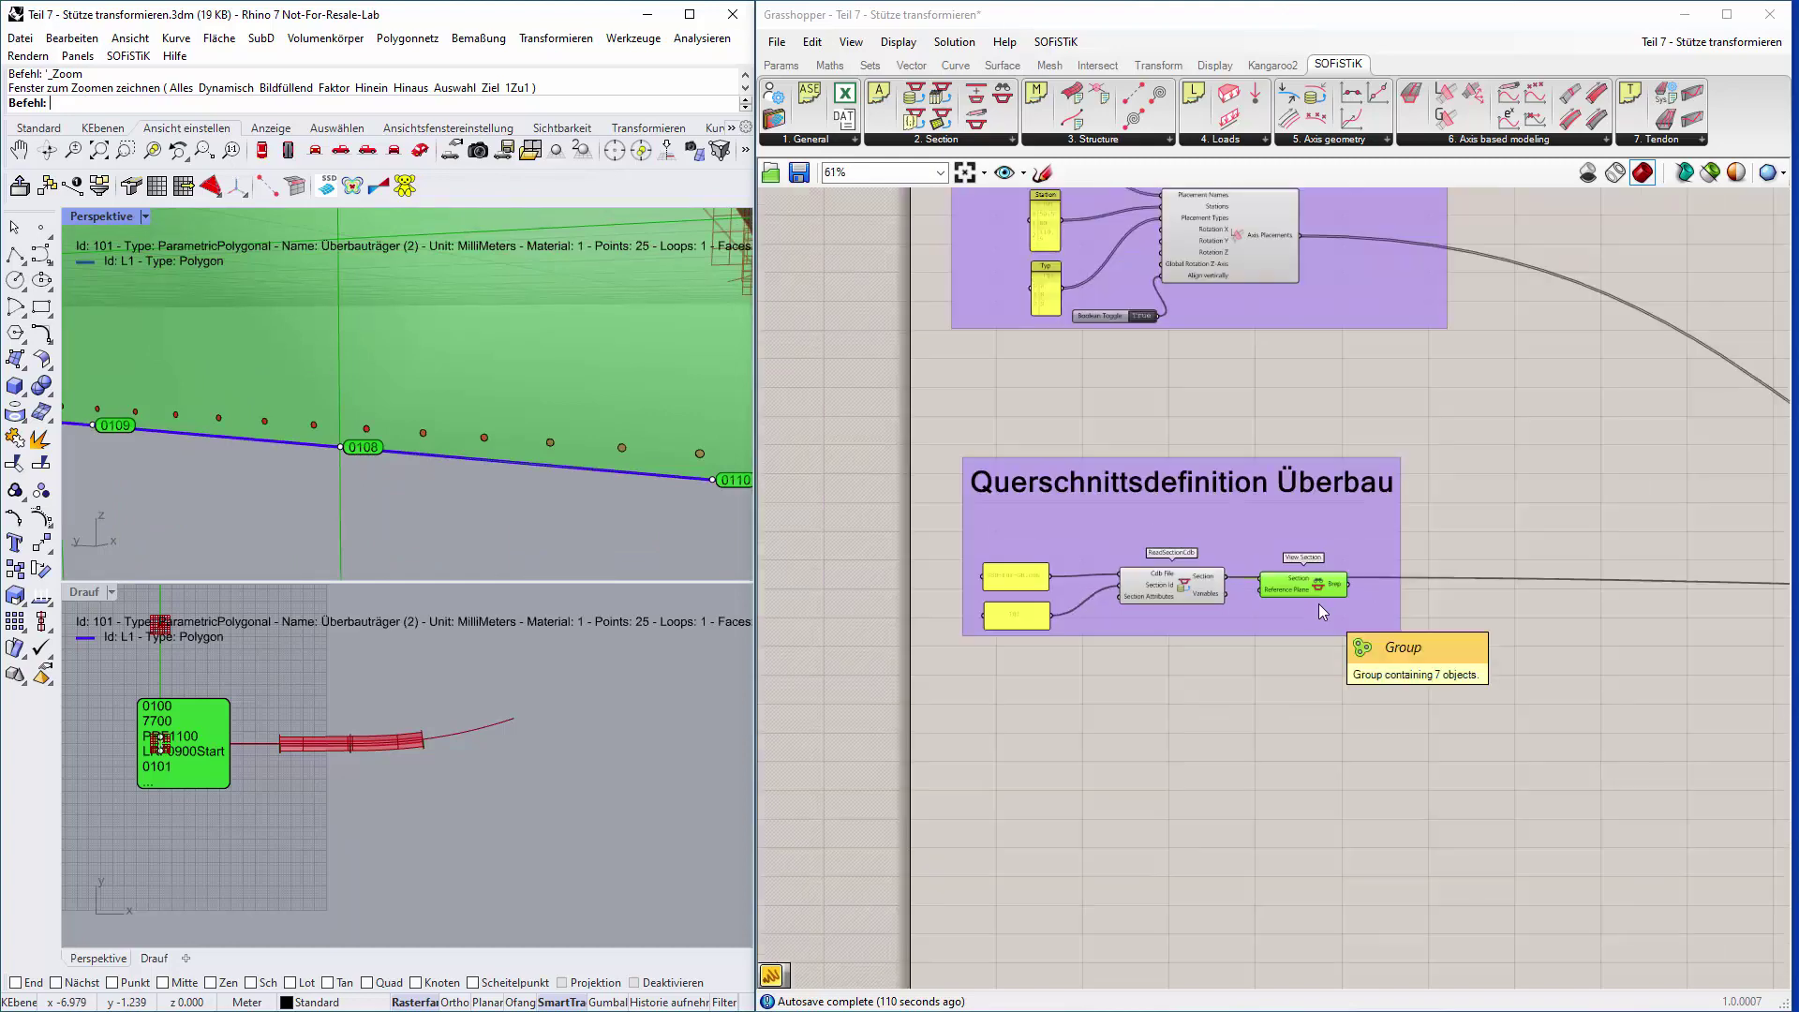
pyautogui.moveTo(1129, 647); pyautogui.dragTo(1316, 484, button='right')
pyautogui.scroll(12, 1317, 484)
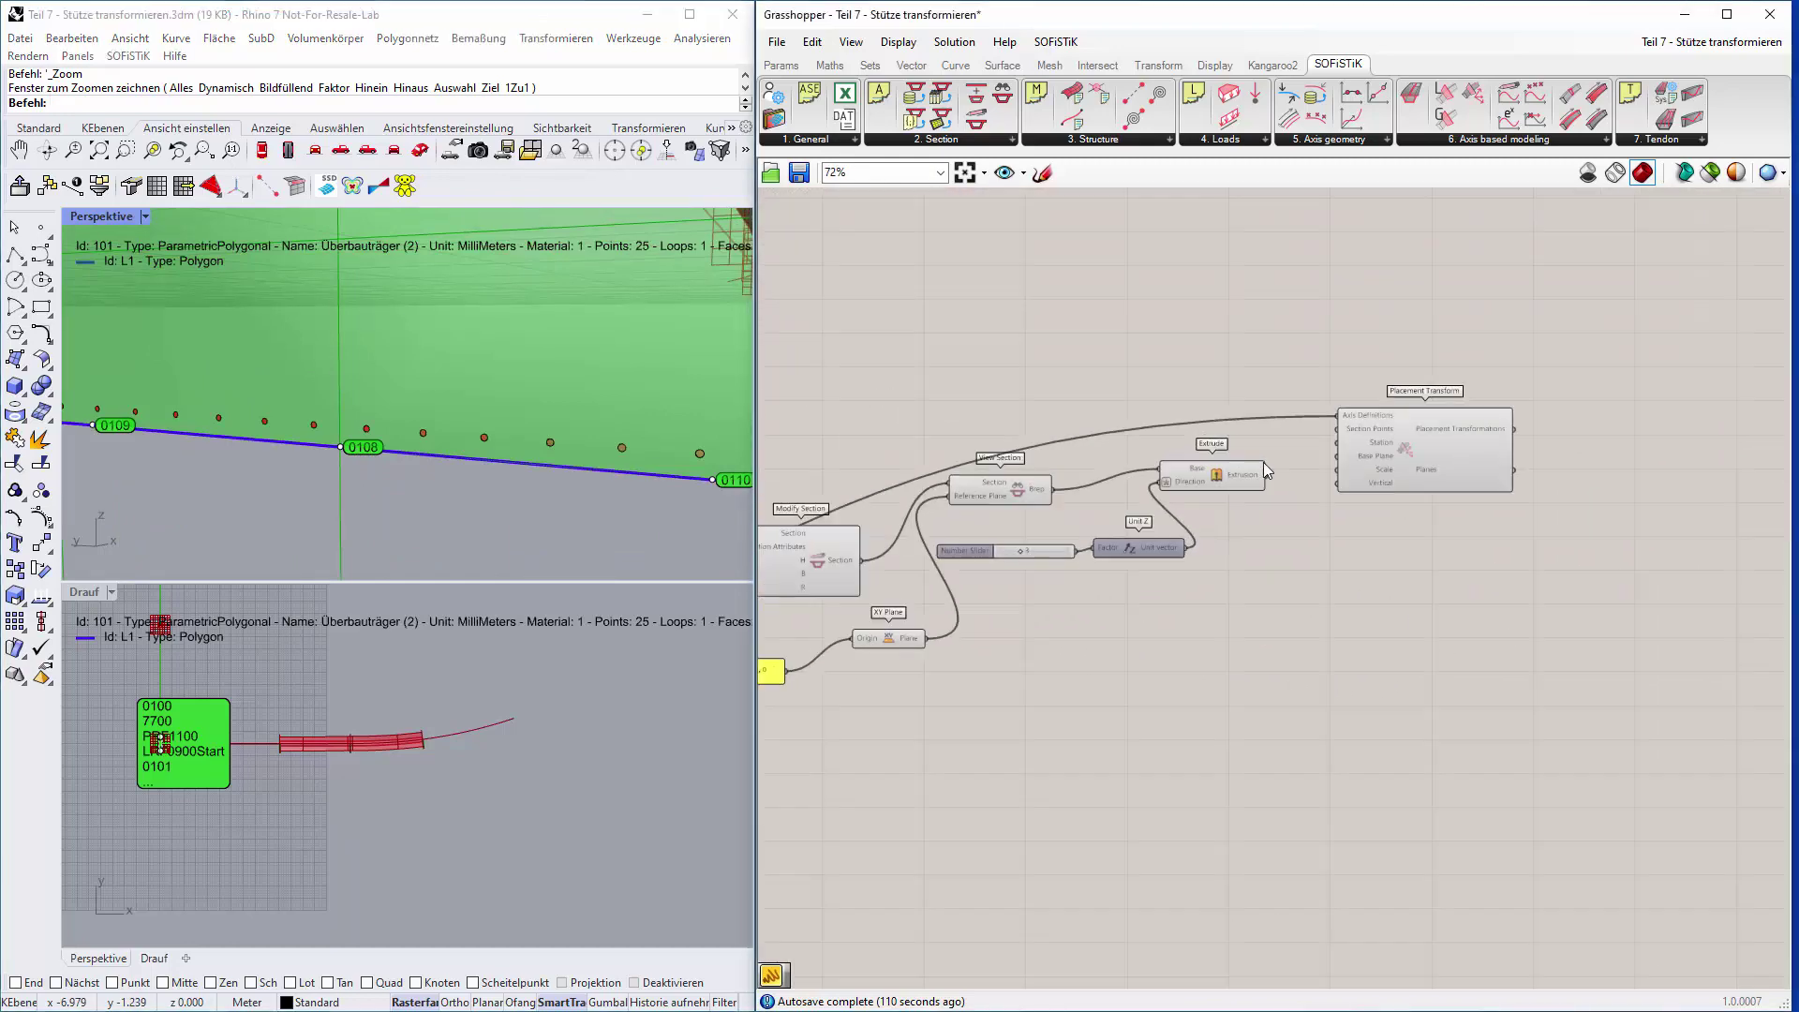
pyautogui.doubleClick(1098, 432)
pyautogui.write('"0108')
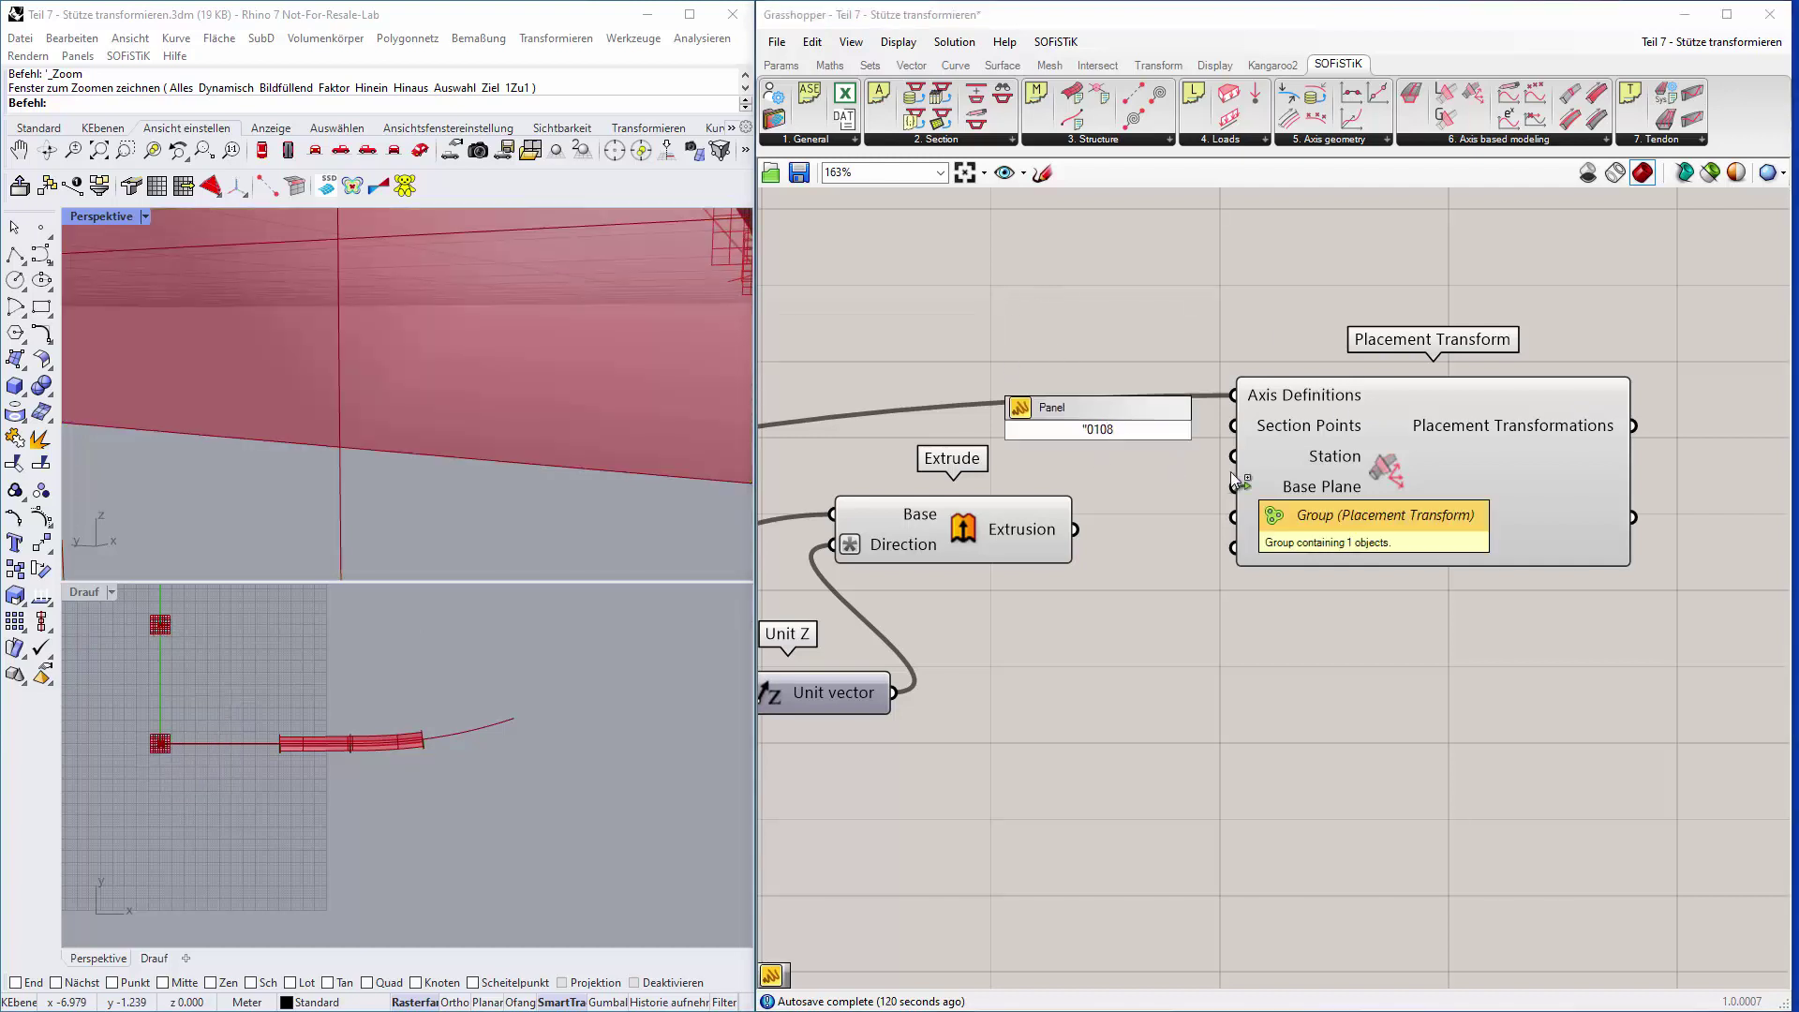
pyautogui.press('Return')
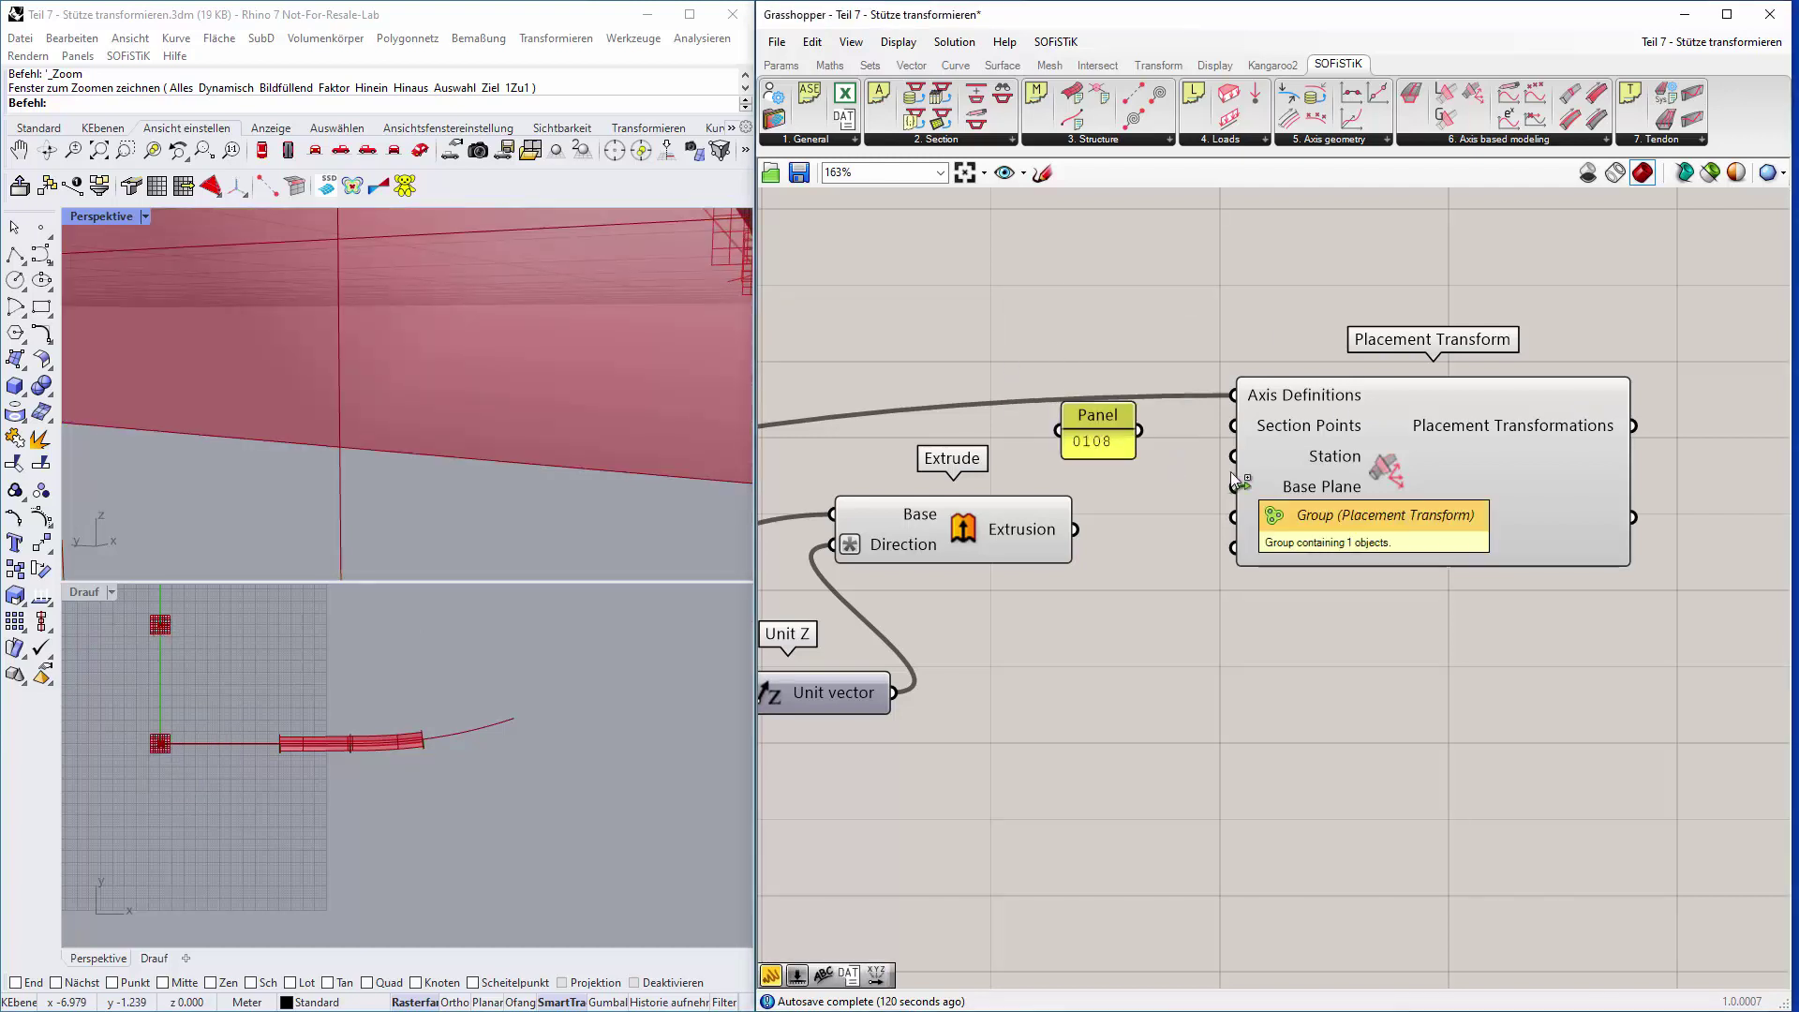
pyautogui.moveTo(1164, 427); pyautogui.dragTo(1233, 426)
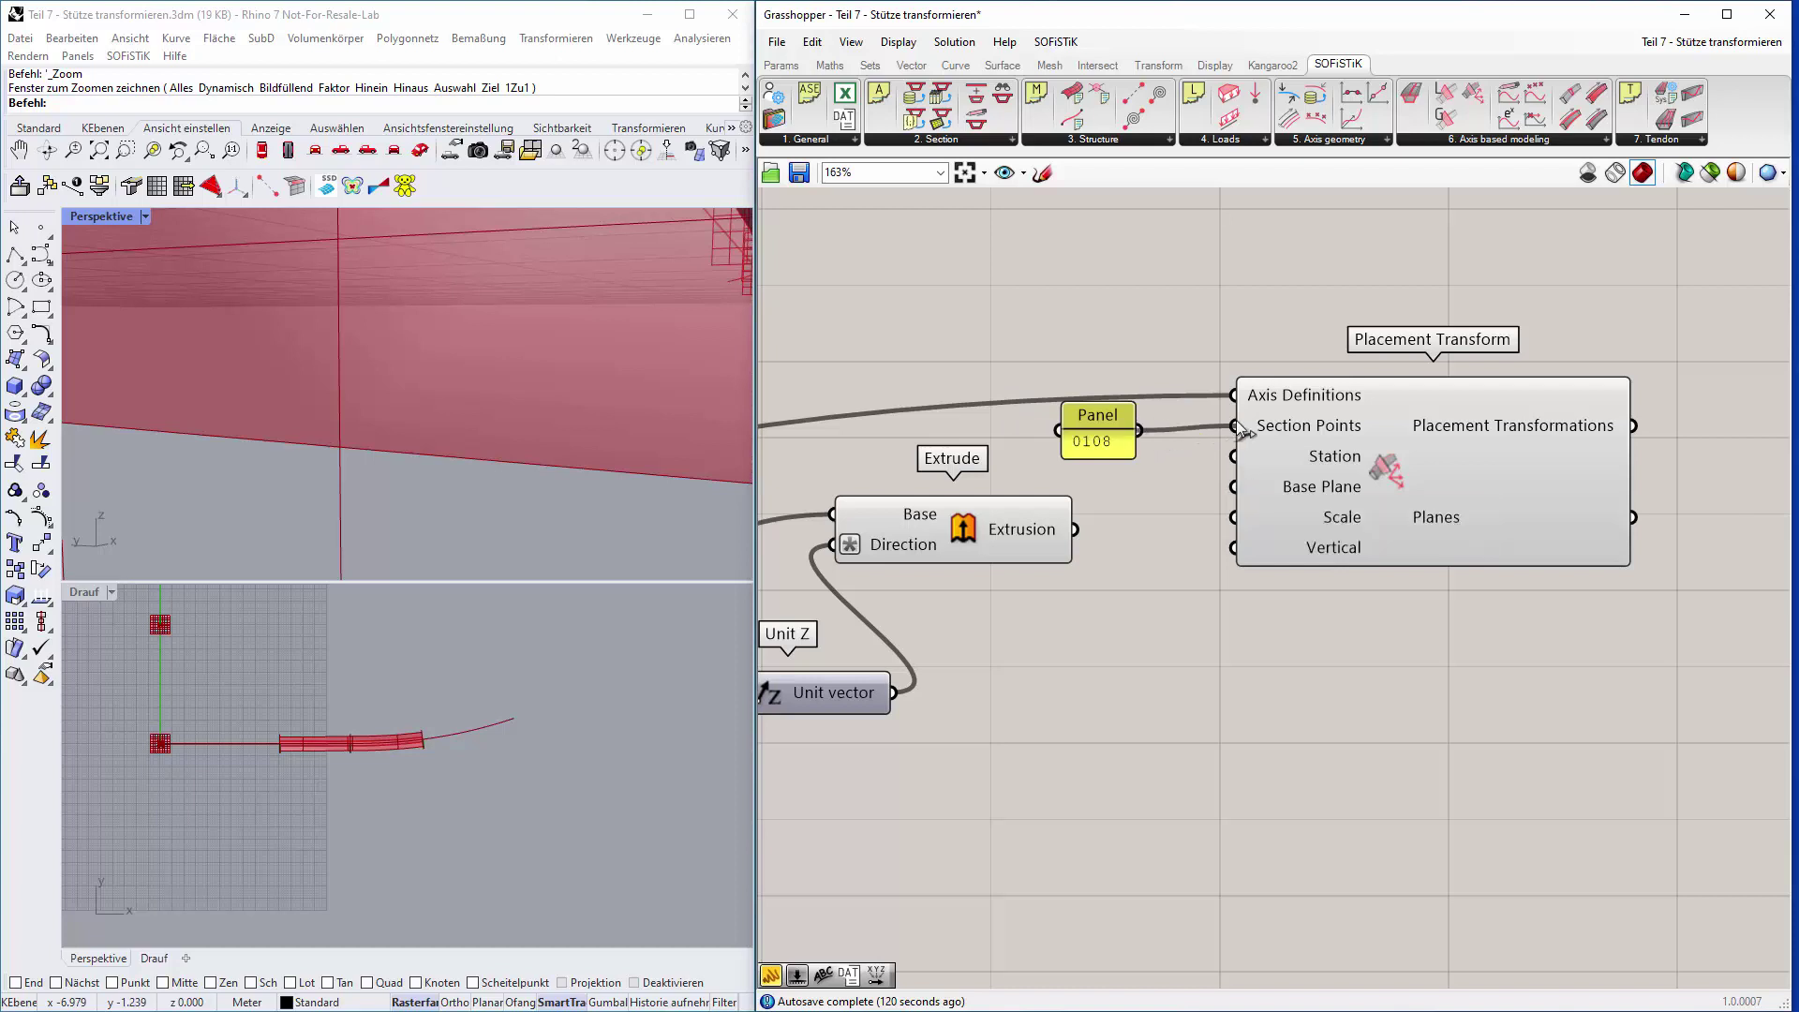
# - Move the Placement Transform component slightly farther from the 0108 panel
pyautogui.scroll(-3, 391, 369)
pyautogui.scroll(-2, 391, 368)
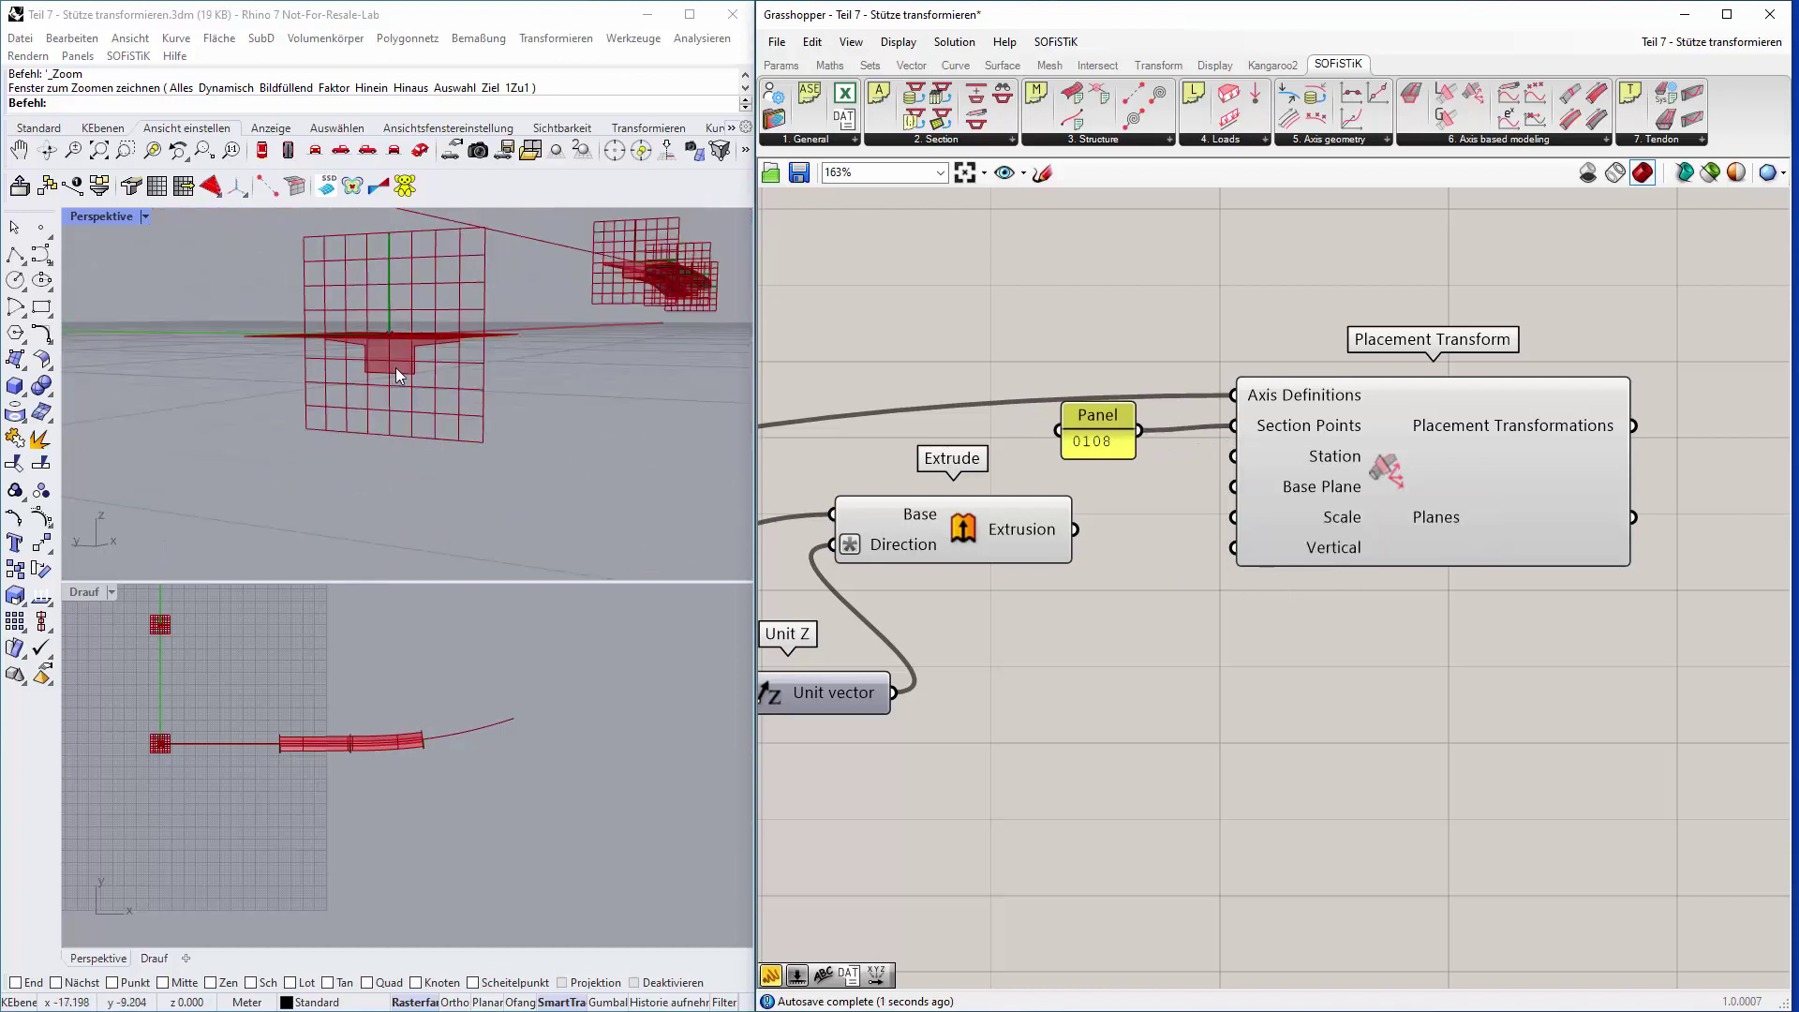
pyautogui.click(1518, 436)
pyautogui.moveTo(1518, 436); pyautogui.dragTo(1602, 421)
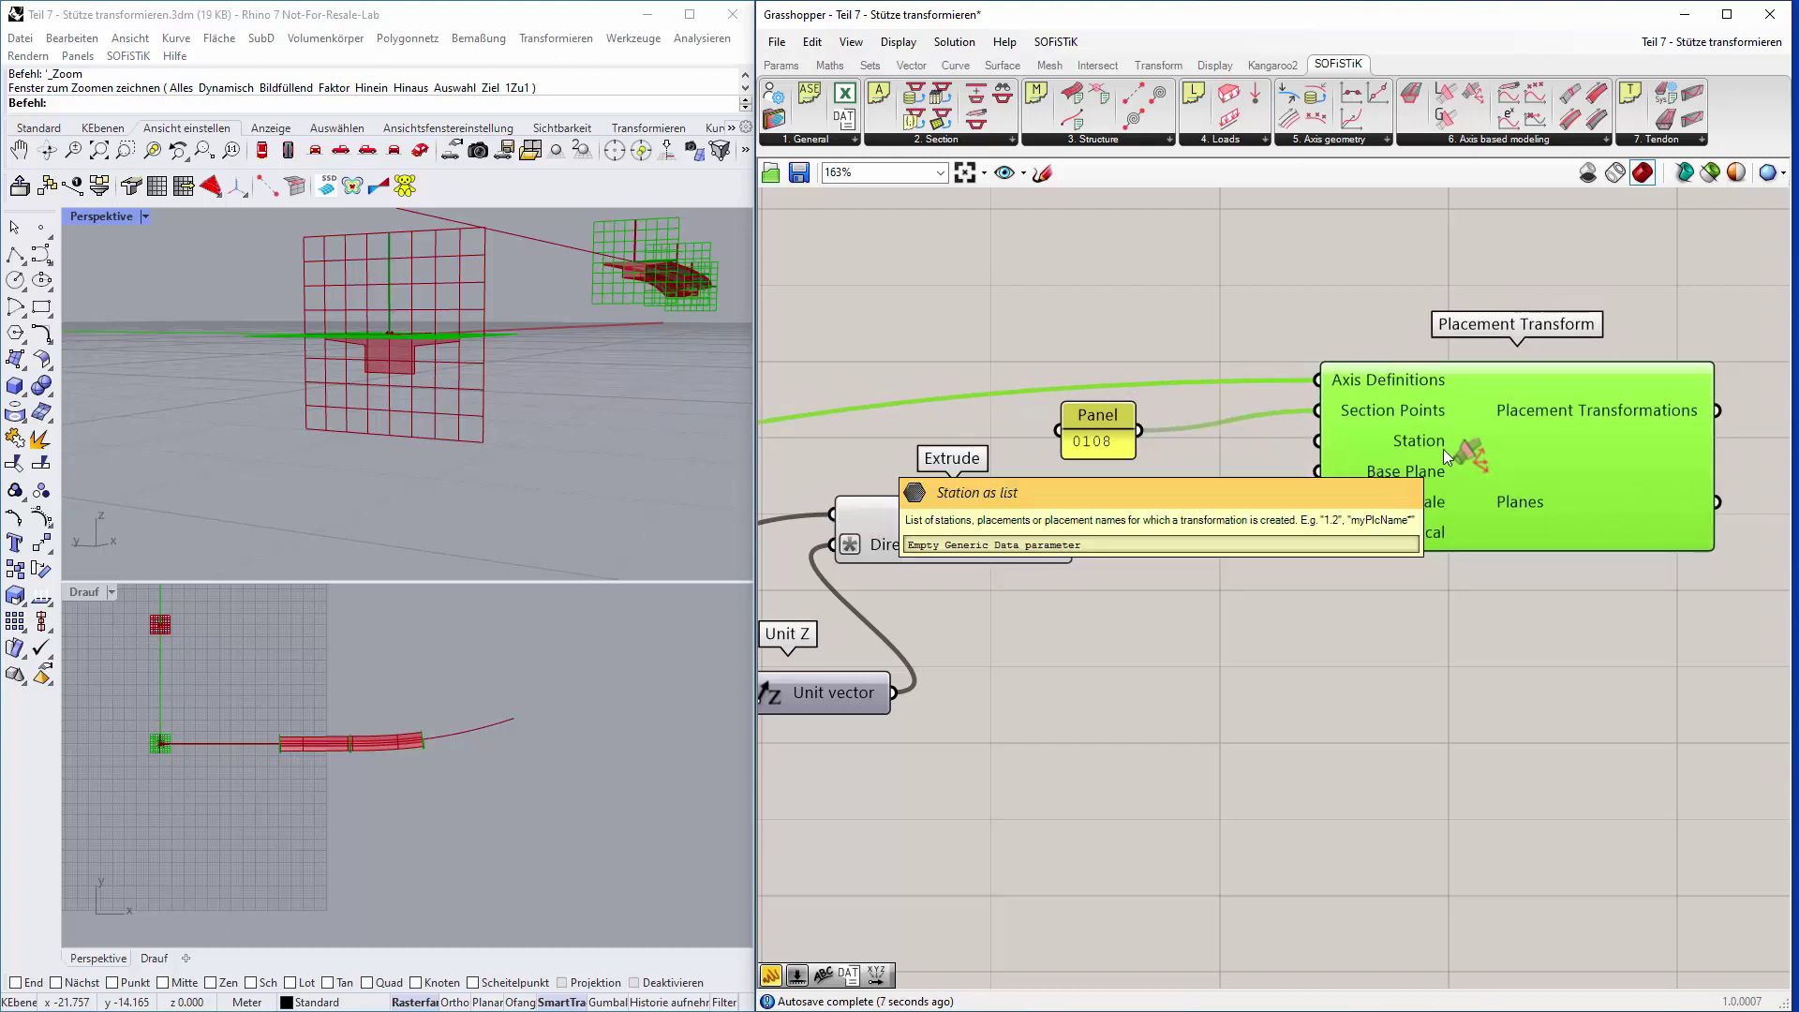
# - Examine the ID, Station and Typ panels feeding Axis Placement by Parameter in the Placements group
pyautogui.scroll(-10, 1215, 558)
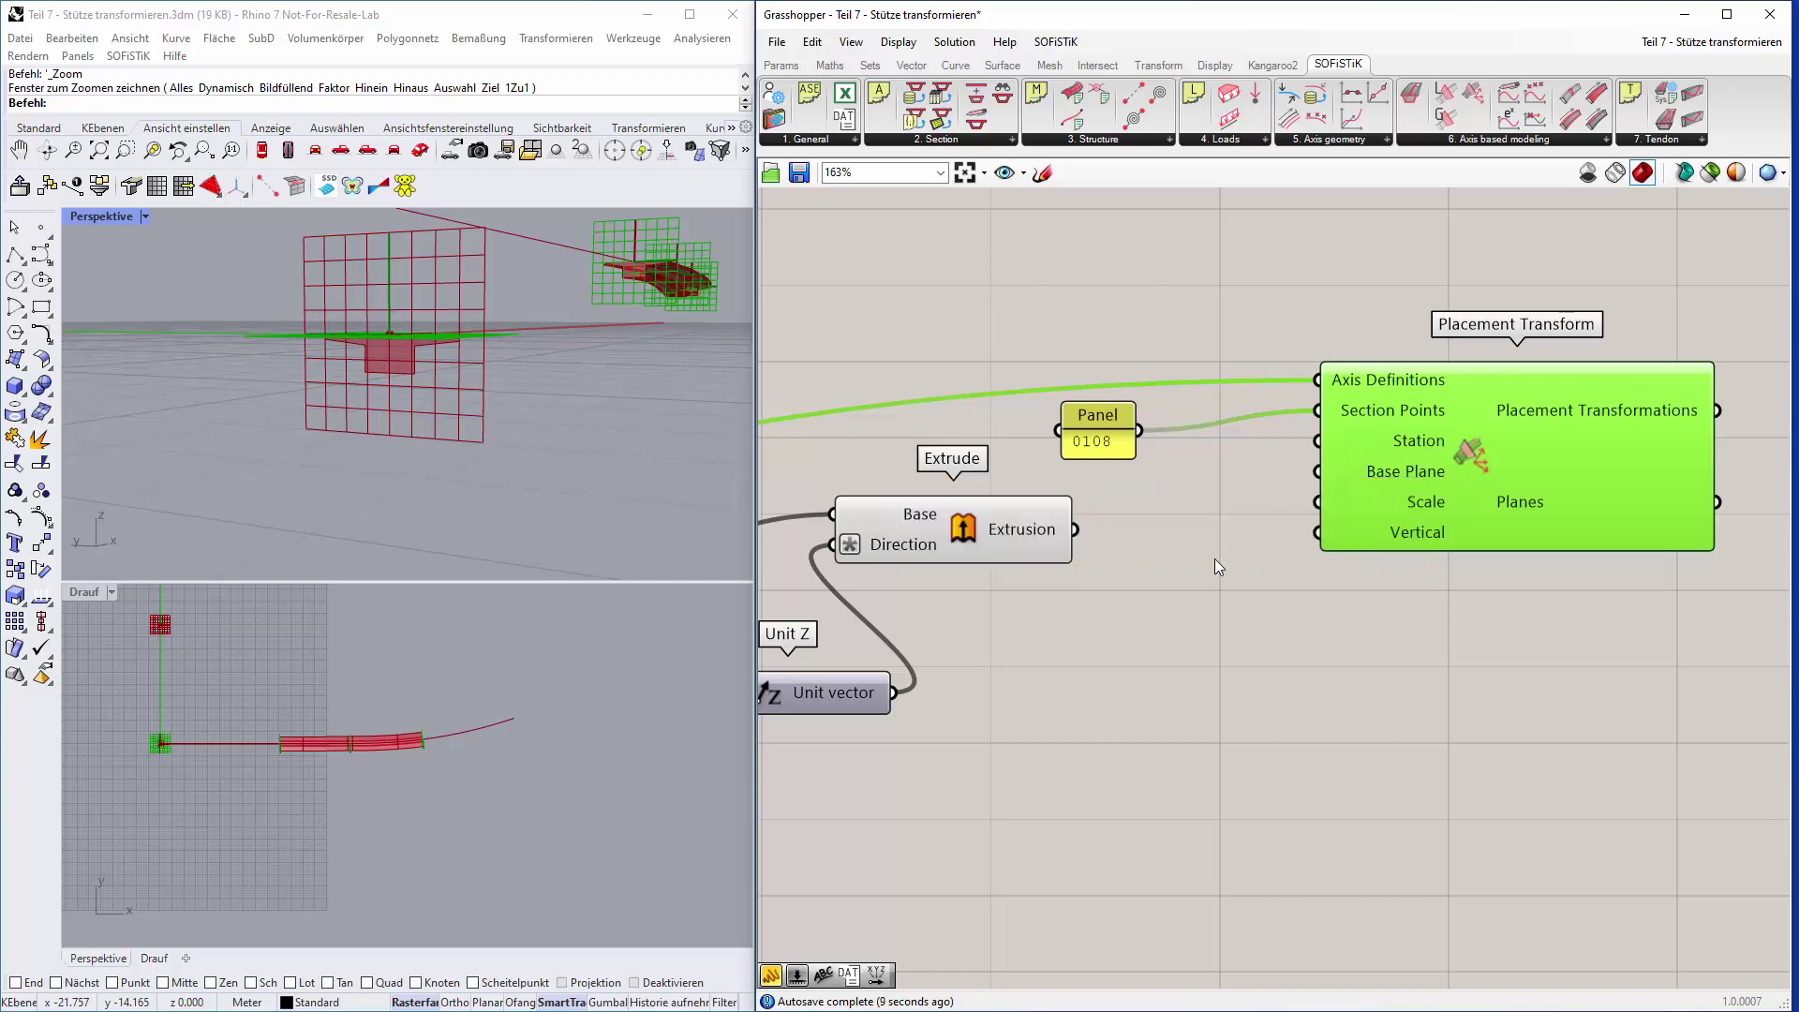
pyautogui.moveTo(1089, 643); pyautogui.dragTo(1328, 489, button='right')
pyautogui.scroll(6, 1271, 419)
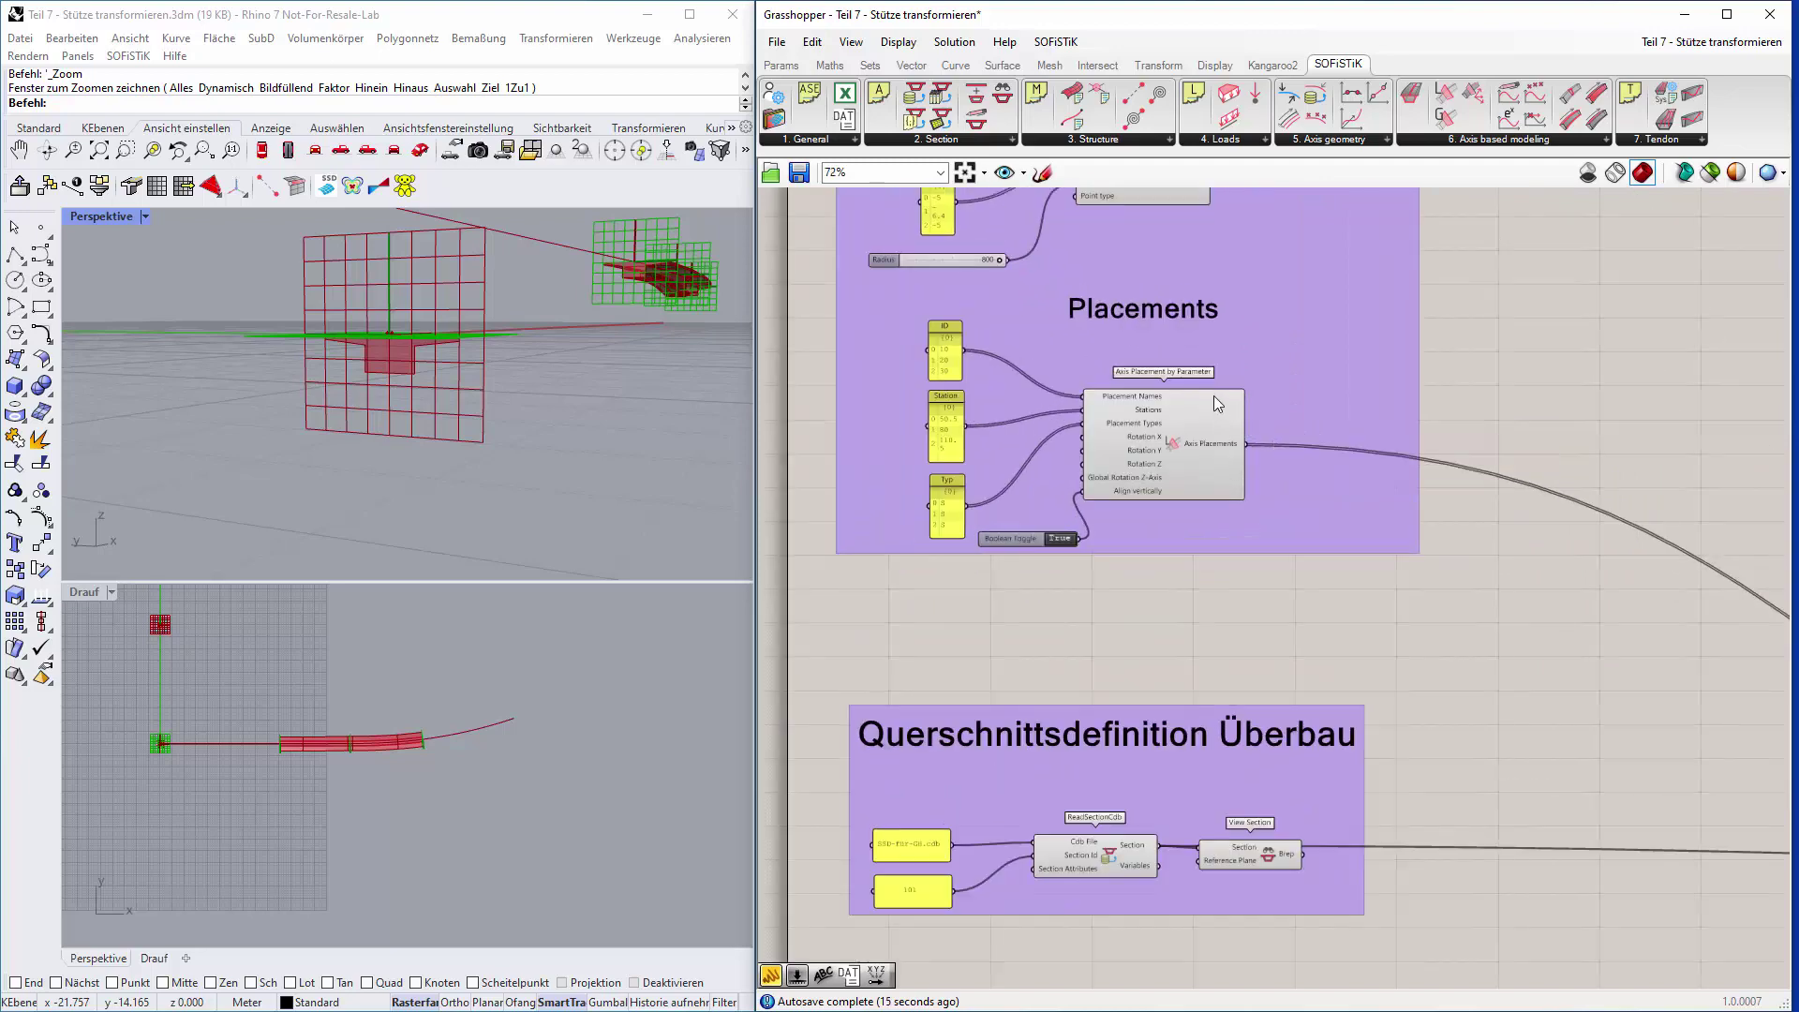
pyautogui.scroll(3, 1213, 395)
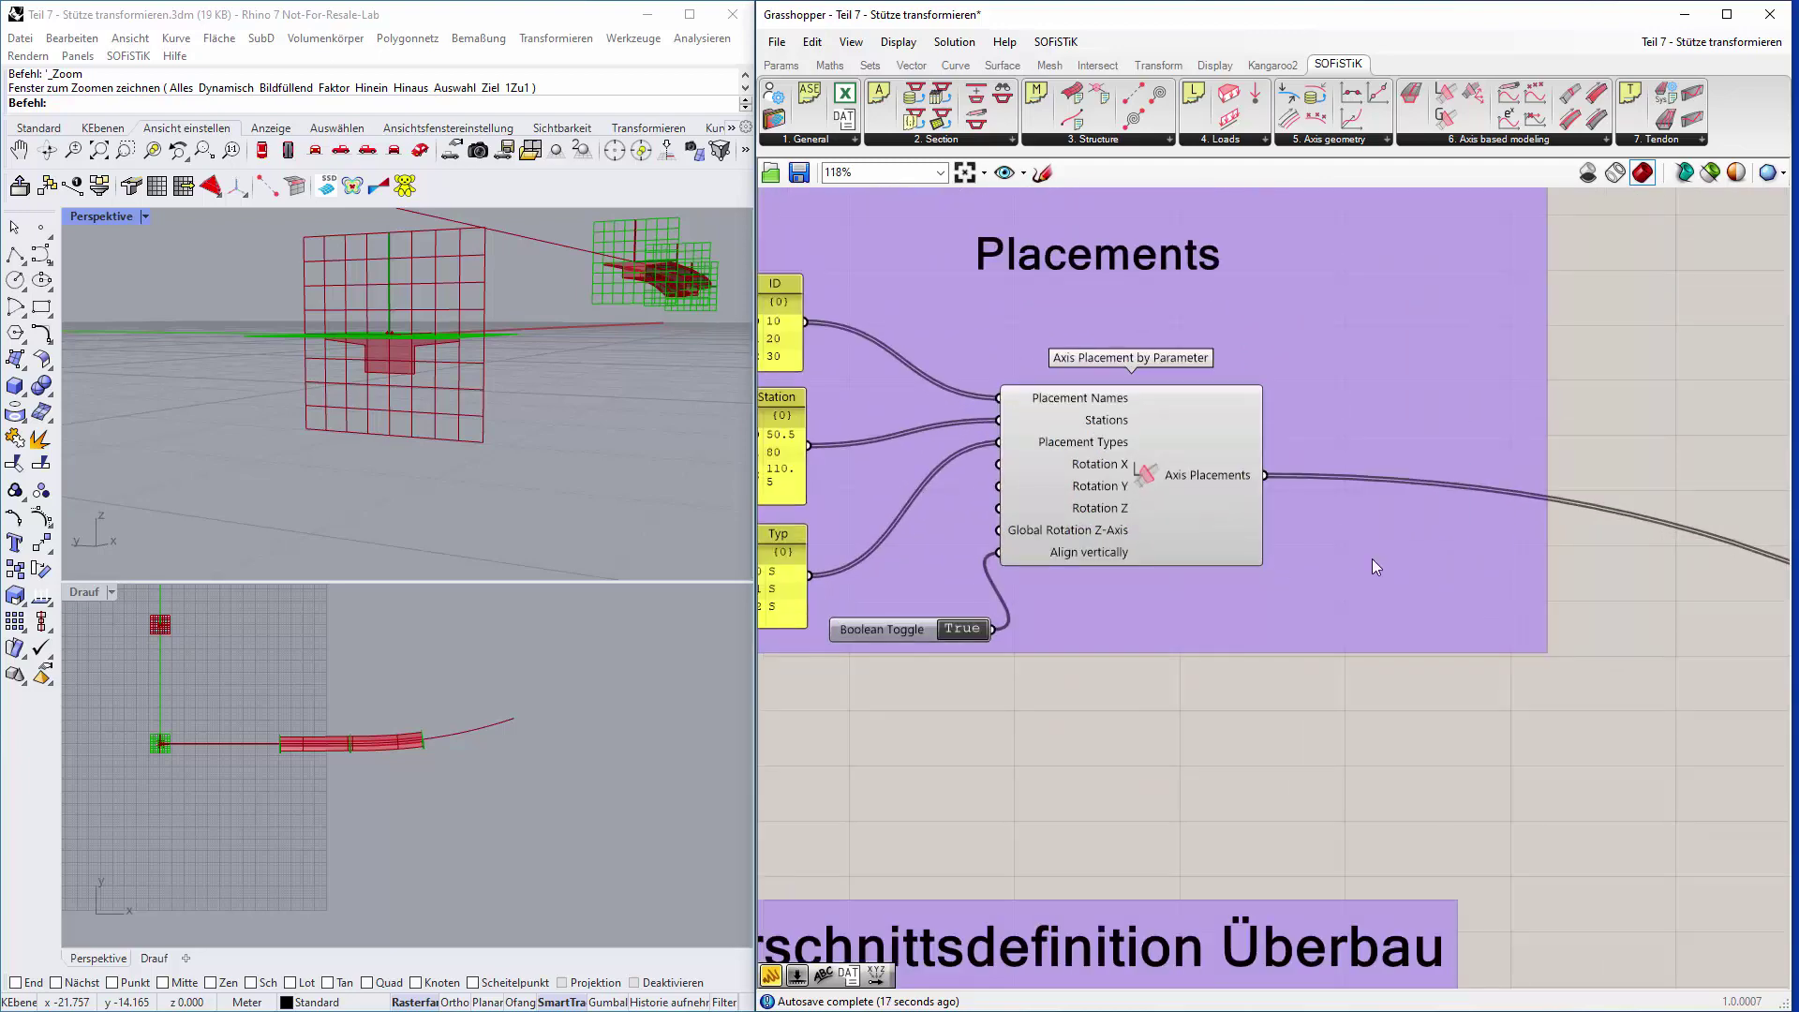
pyautogui.scroll(2, 924, 445)
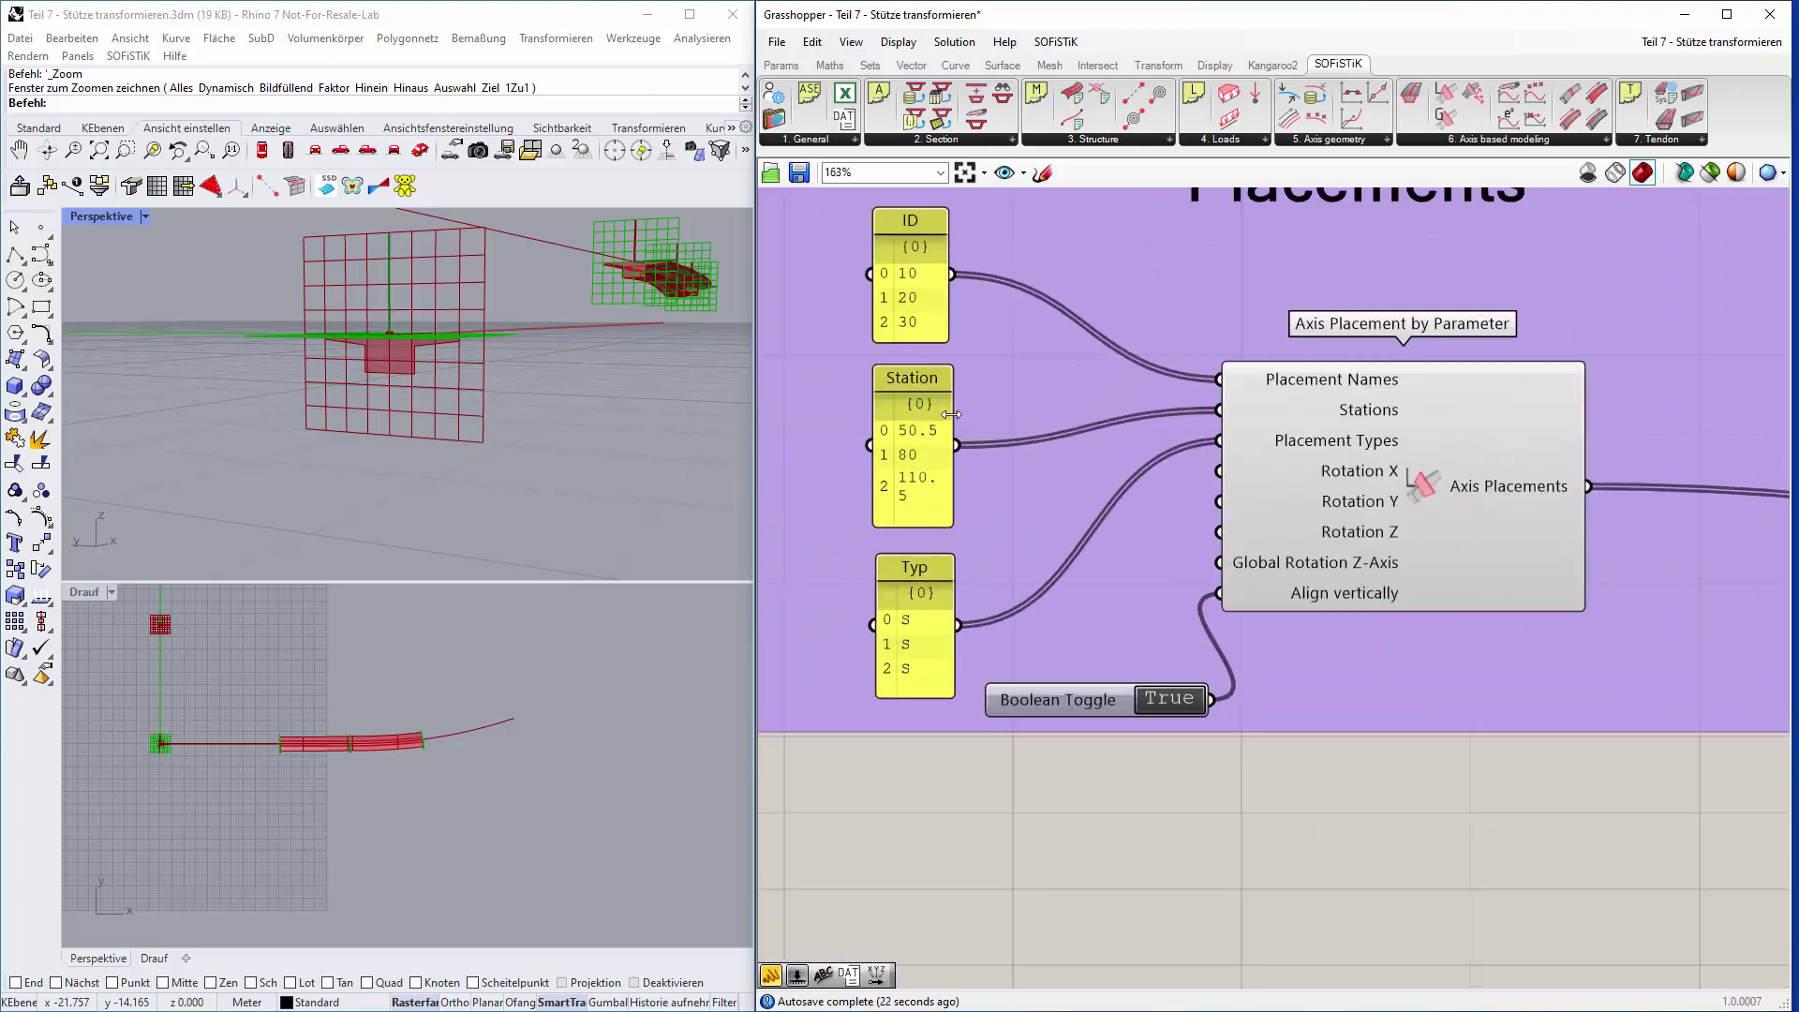
# - Widen the Station panel in the Placements group so that each station value fits on one line
pyautogui.moveTo(955, 414); pyautogui.dragTo(975, 414)
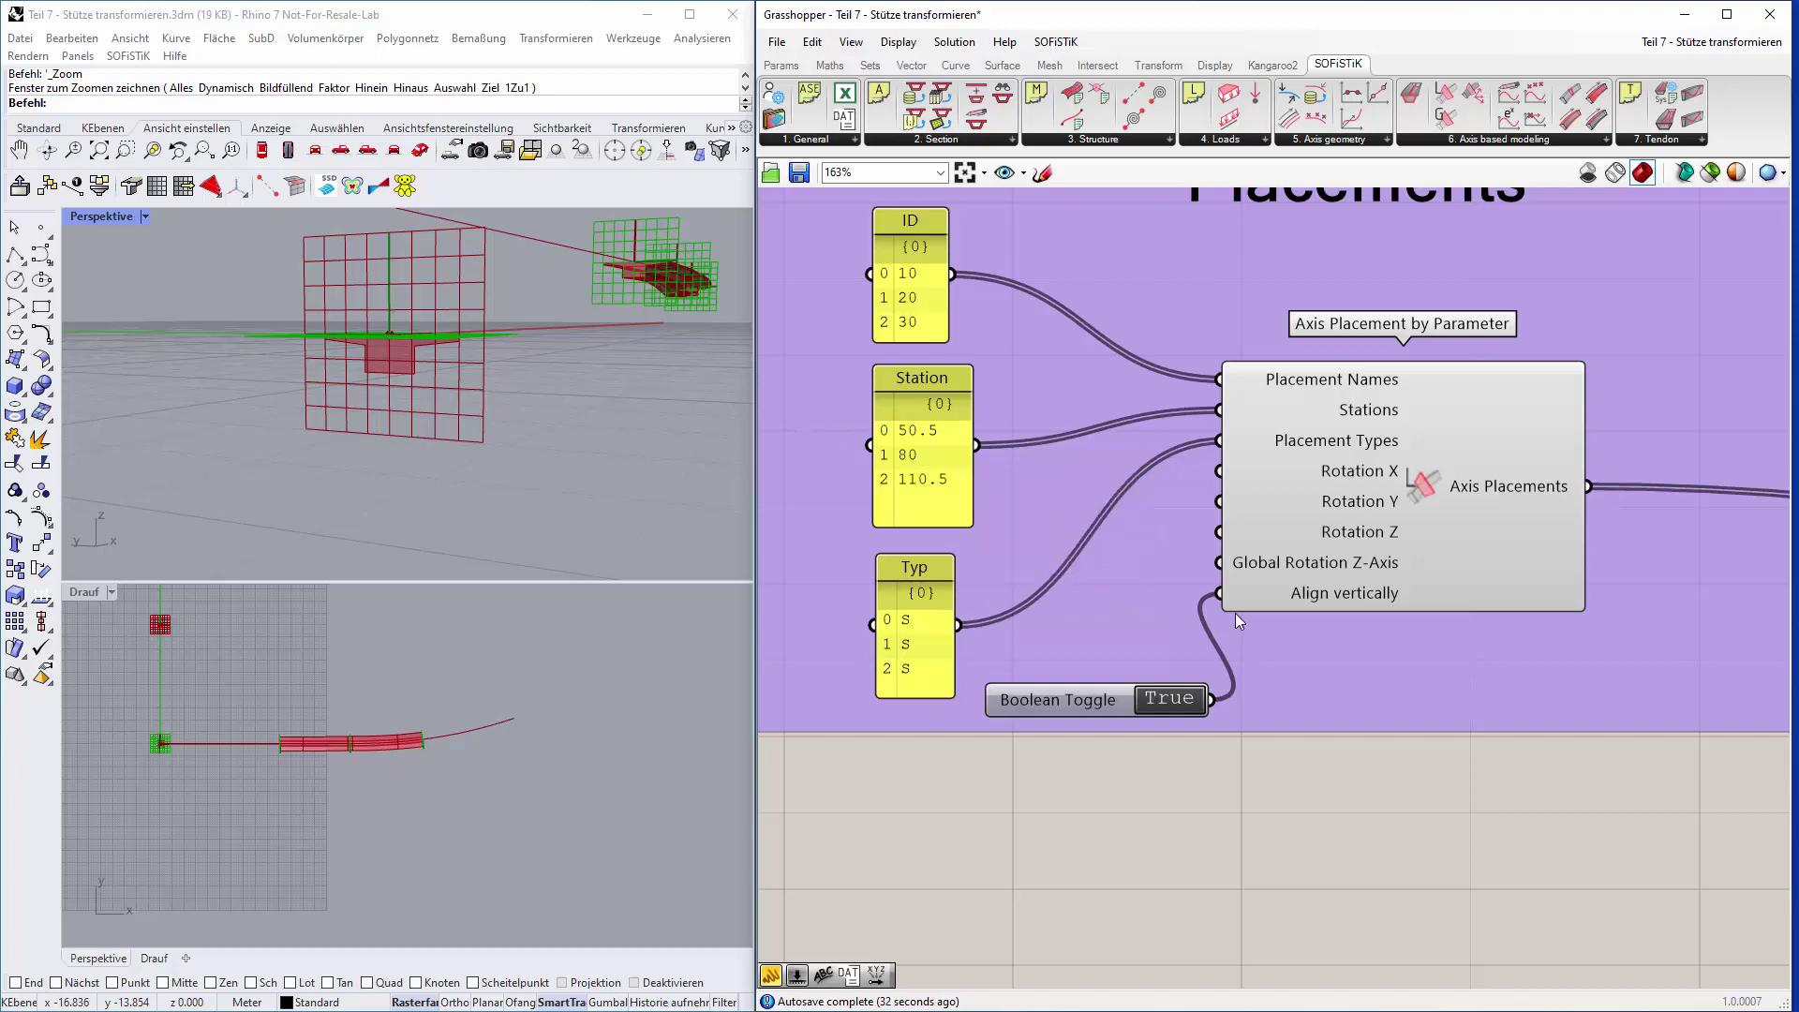
# - Add an empty panel between the Extrude and Placement Transform components and narrow it
pyautogui.scroll(-5, 1236, 613)
pyautogui.scroll(1, 1297, 635)
pyautogui.scroll(-2, 1312, 627)
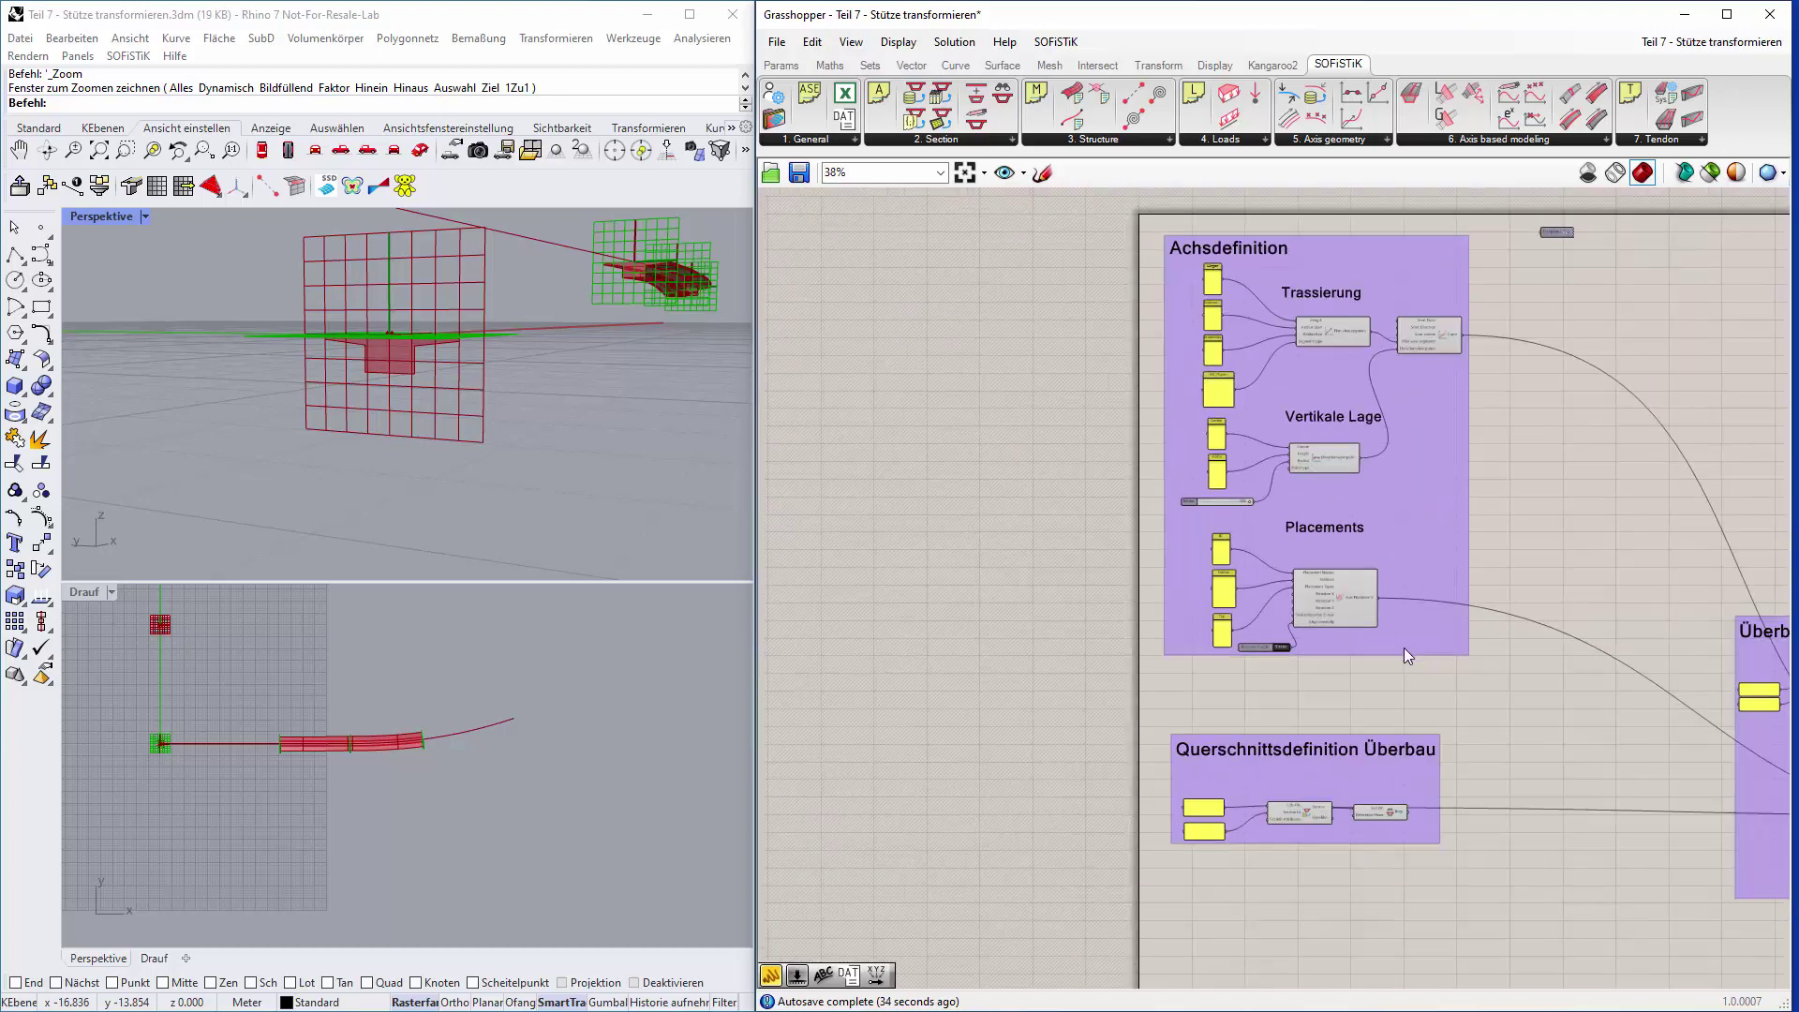
pyautogui.moveTo(1404, 651); pyautogui.dragTo(789, 655, button='right')
pyautogui.moveTo(1141, 403); pyautogui.dragTo(607, 273, button='right')
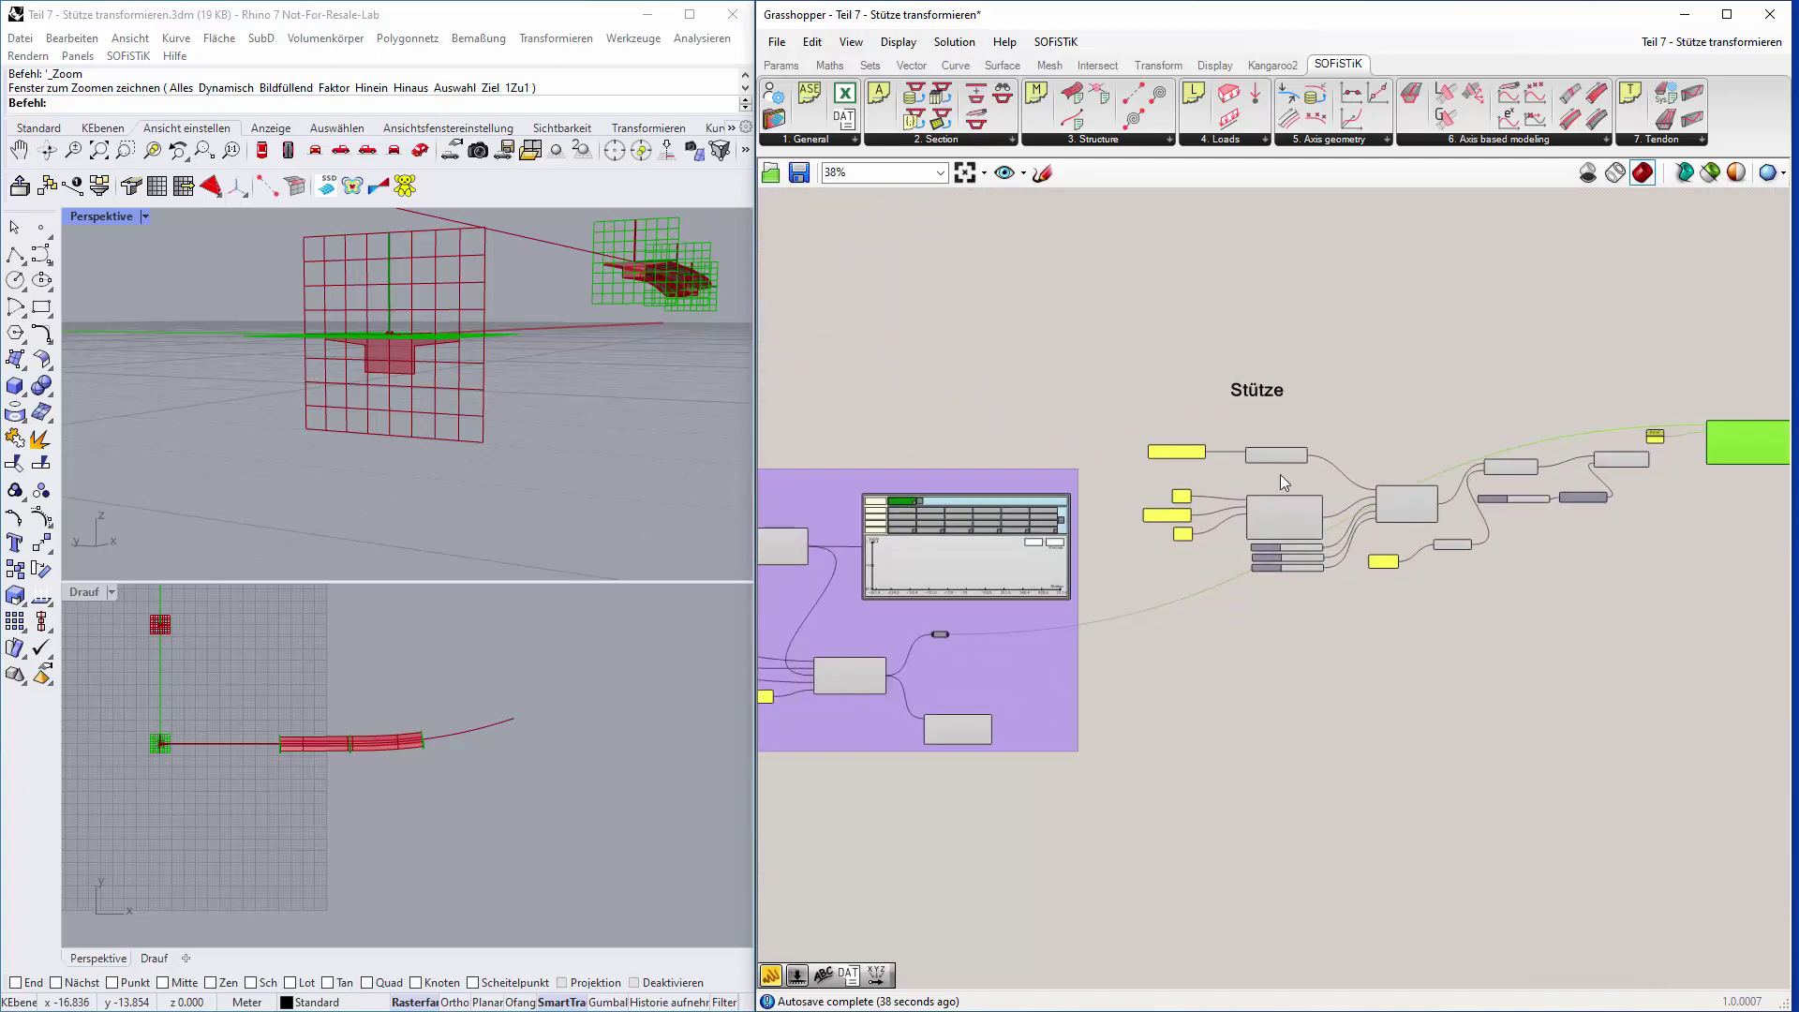
pyautogui.scroll(8, 1407, 577)
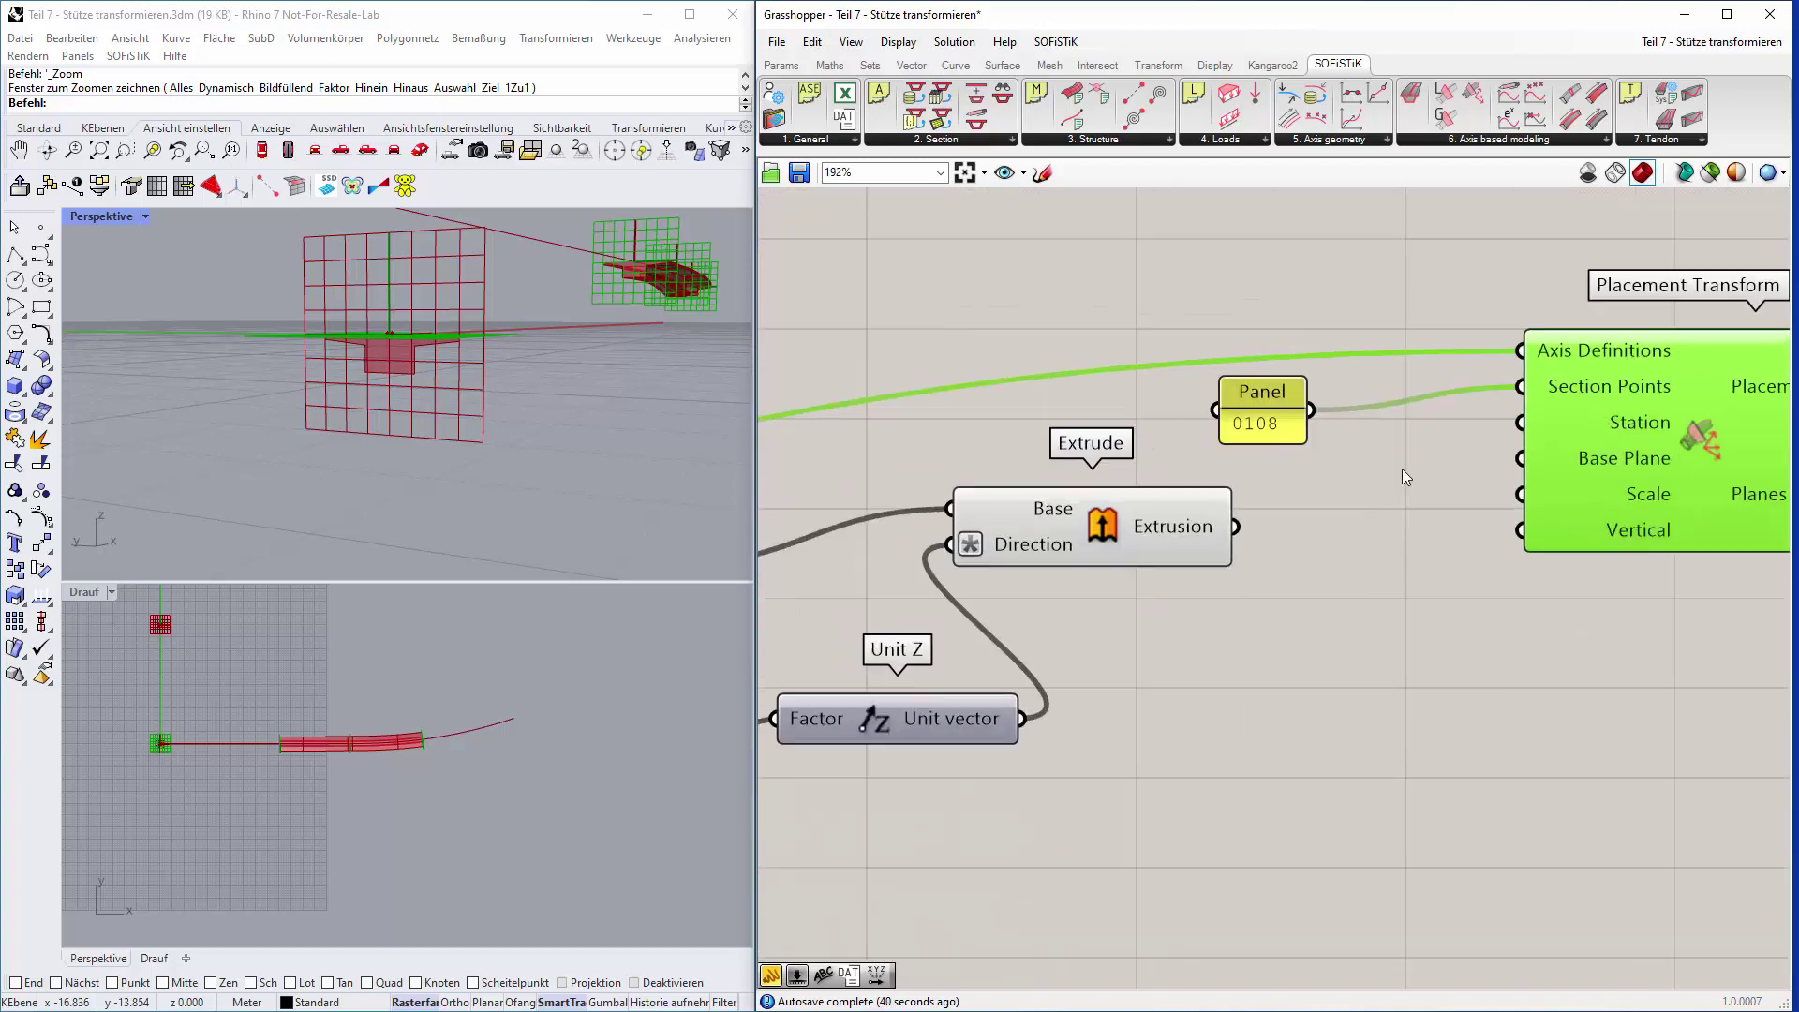
pyautogui.doubleClick(1354, 494)
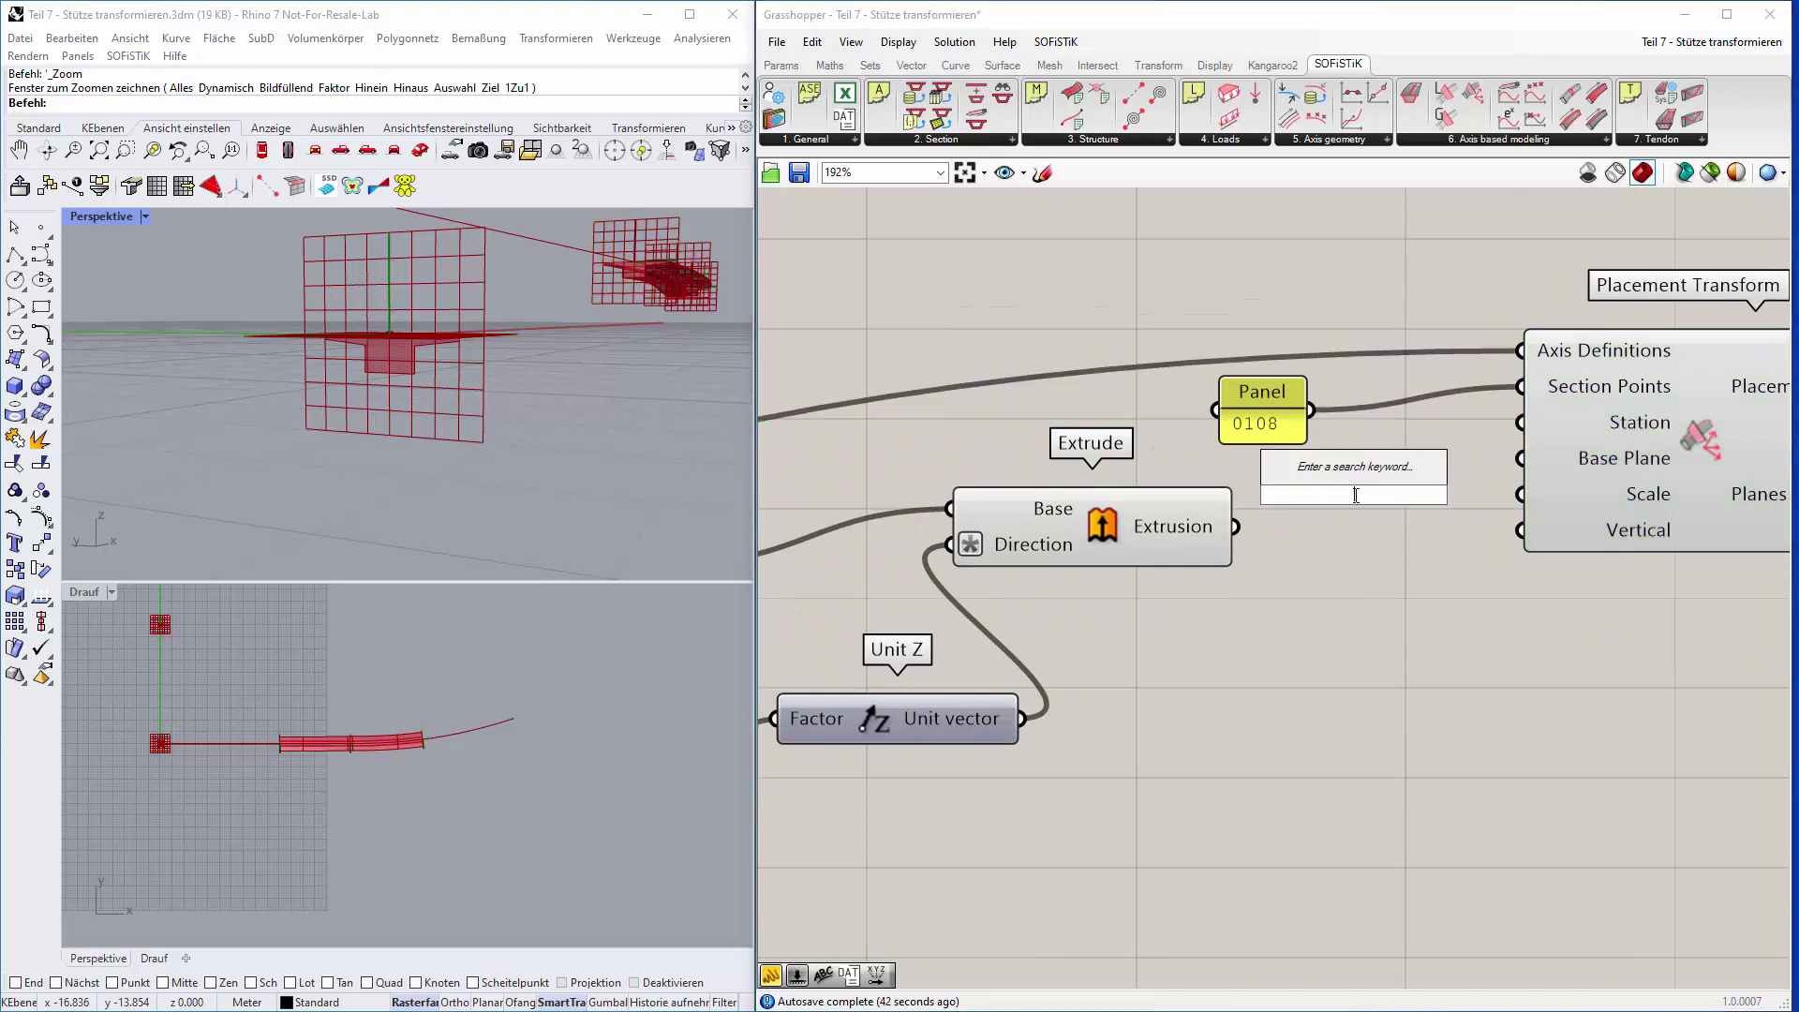
pyautogui.press('Return')
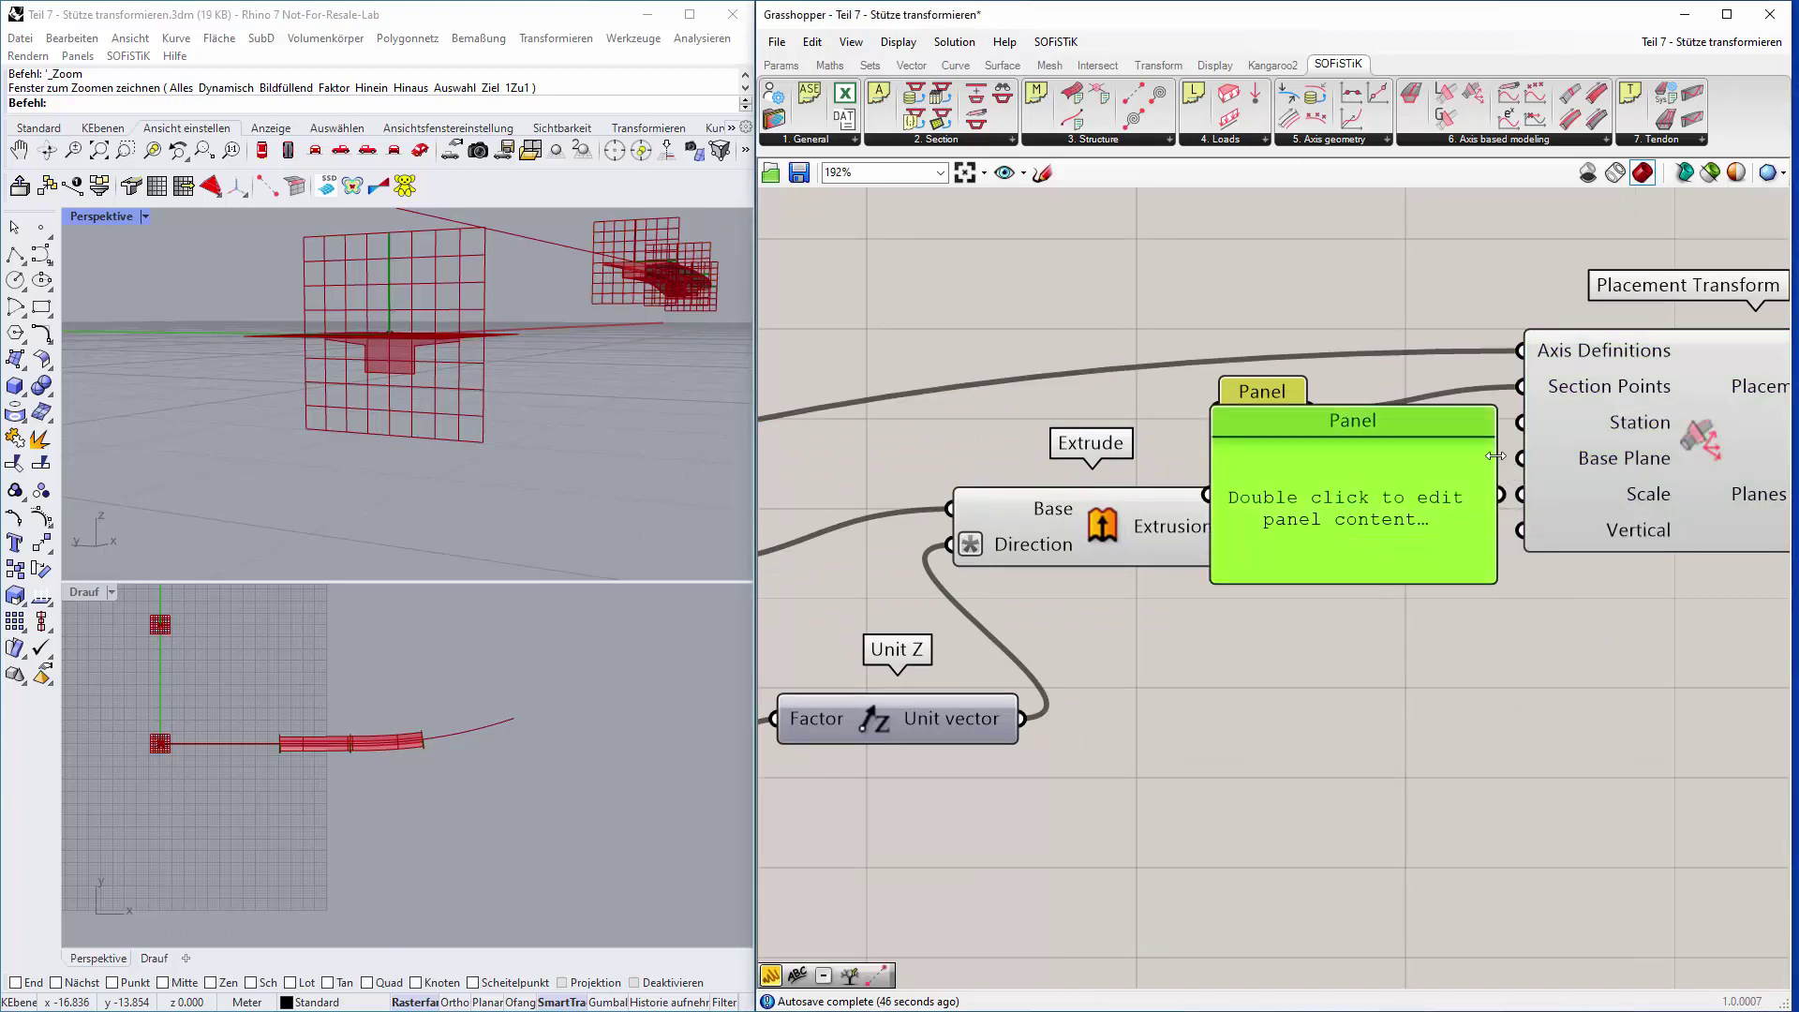
pyautogui.moveTo(1496, 458); pyautogui.dragTo(1398, 457)
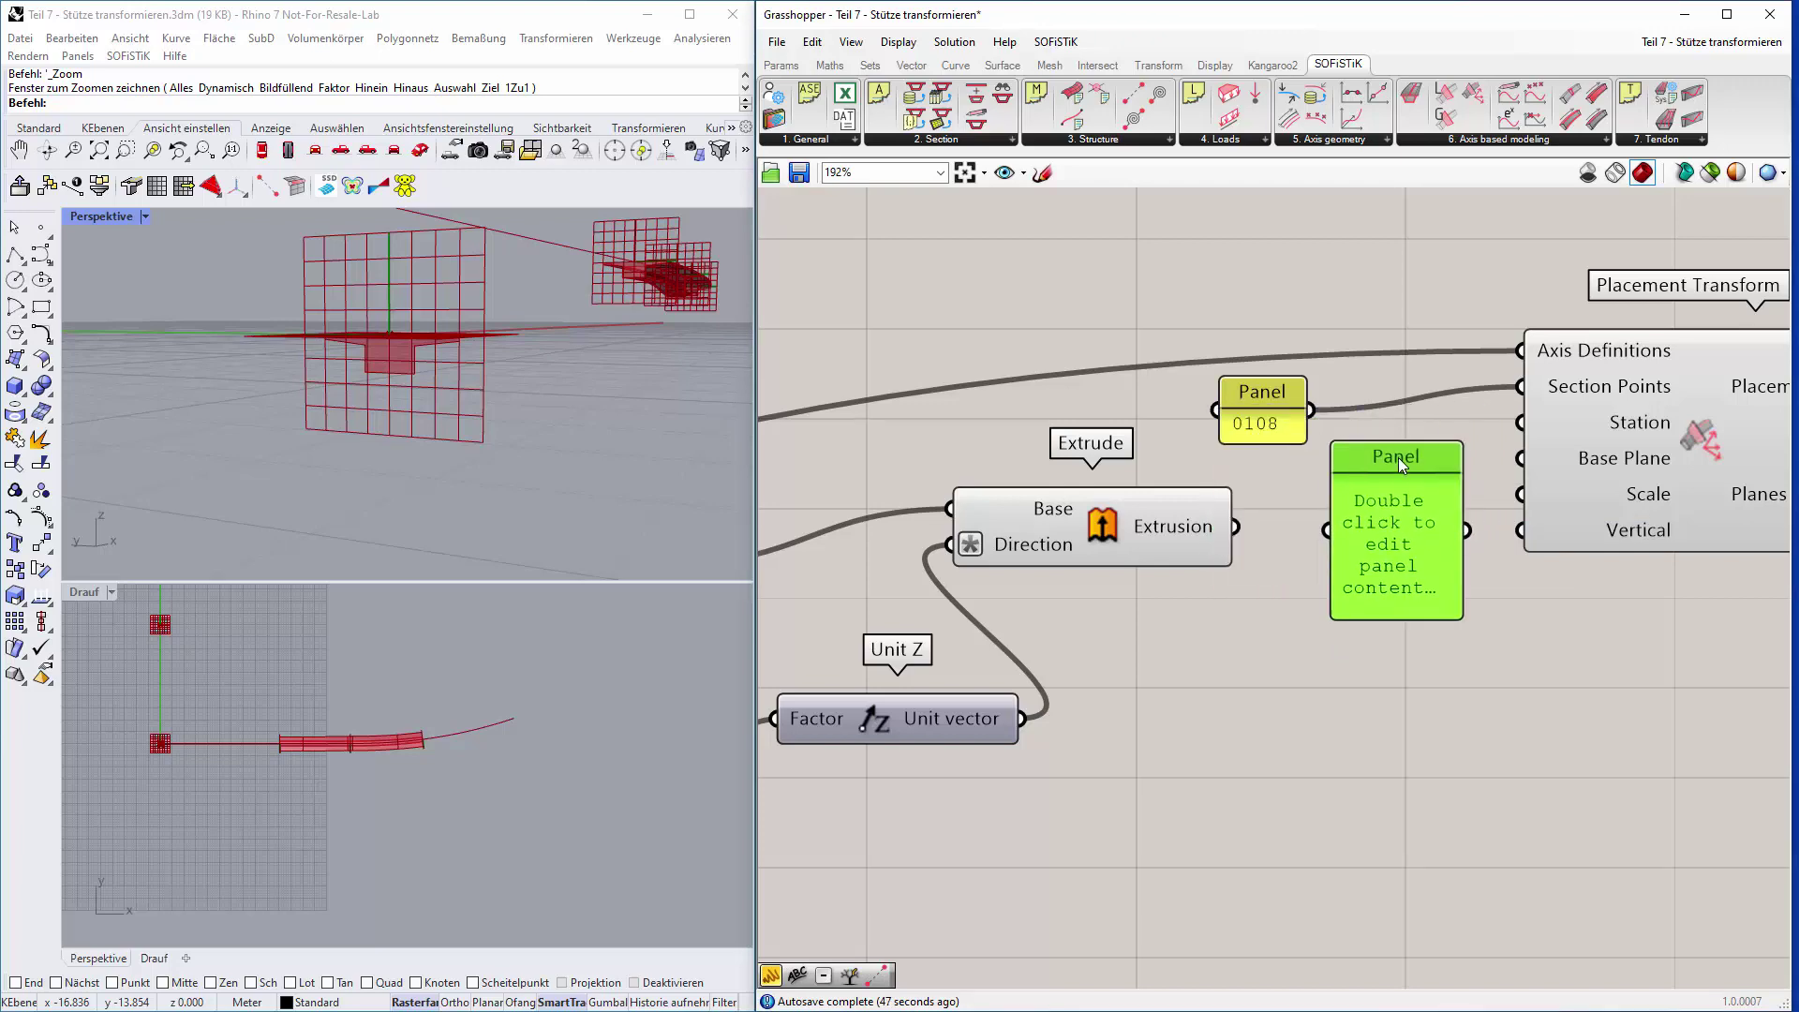
# - Rearrange Placement Transform, the 0108 panel and the empty panel to sit higher and clear of the Extrude component
pyautogui.scroll(-5, 1555, 618)
pyautogui.moveTo(1569, 660); pyautogui.dragTo(1337, 635, button='right')
pyautogui.moveTo(1413, 542); pyautogui.dragTo(1456, 504)
pyautogui.moveTo(1270, 553); pyautogui.dragTo(1292, 509)
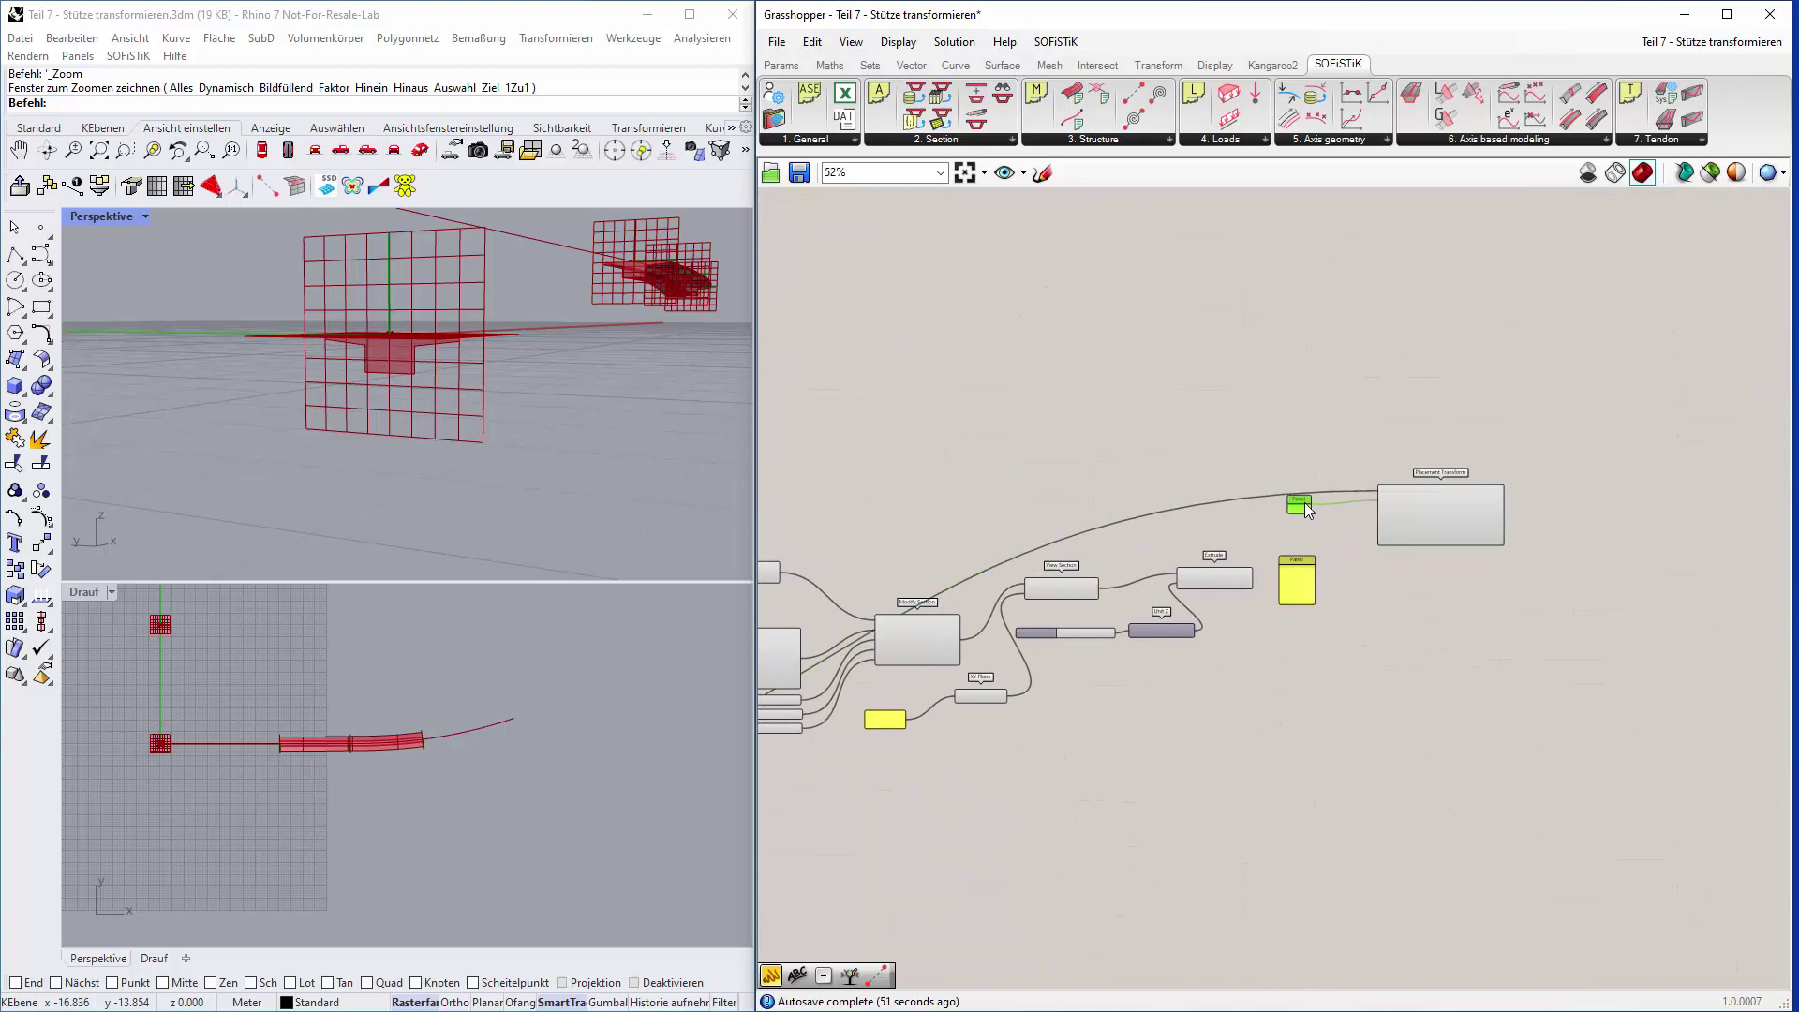
pyautogui.moveTo(1308, 576); pyautogui.dragTo(1319, 541)
pyautogui.scroll(-4, 1242, 543)
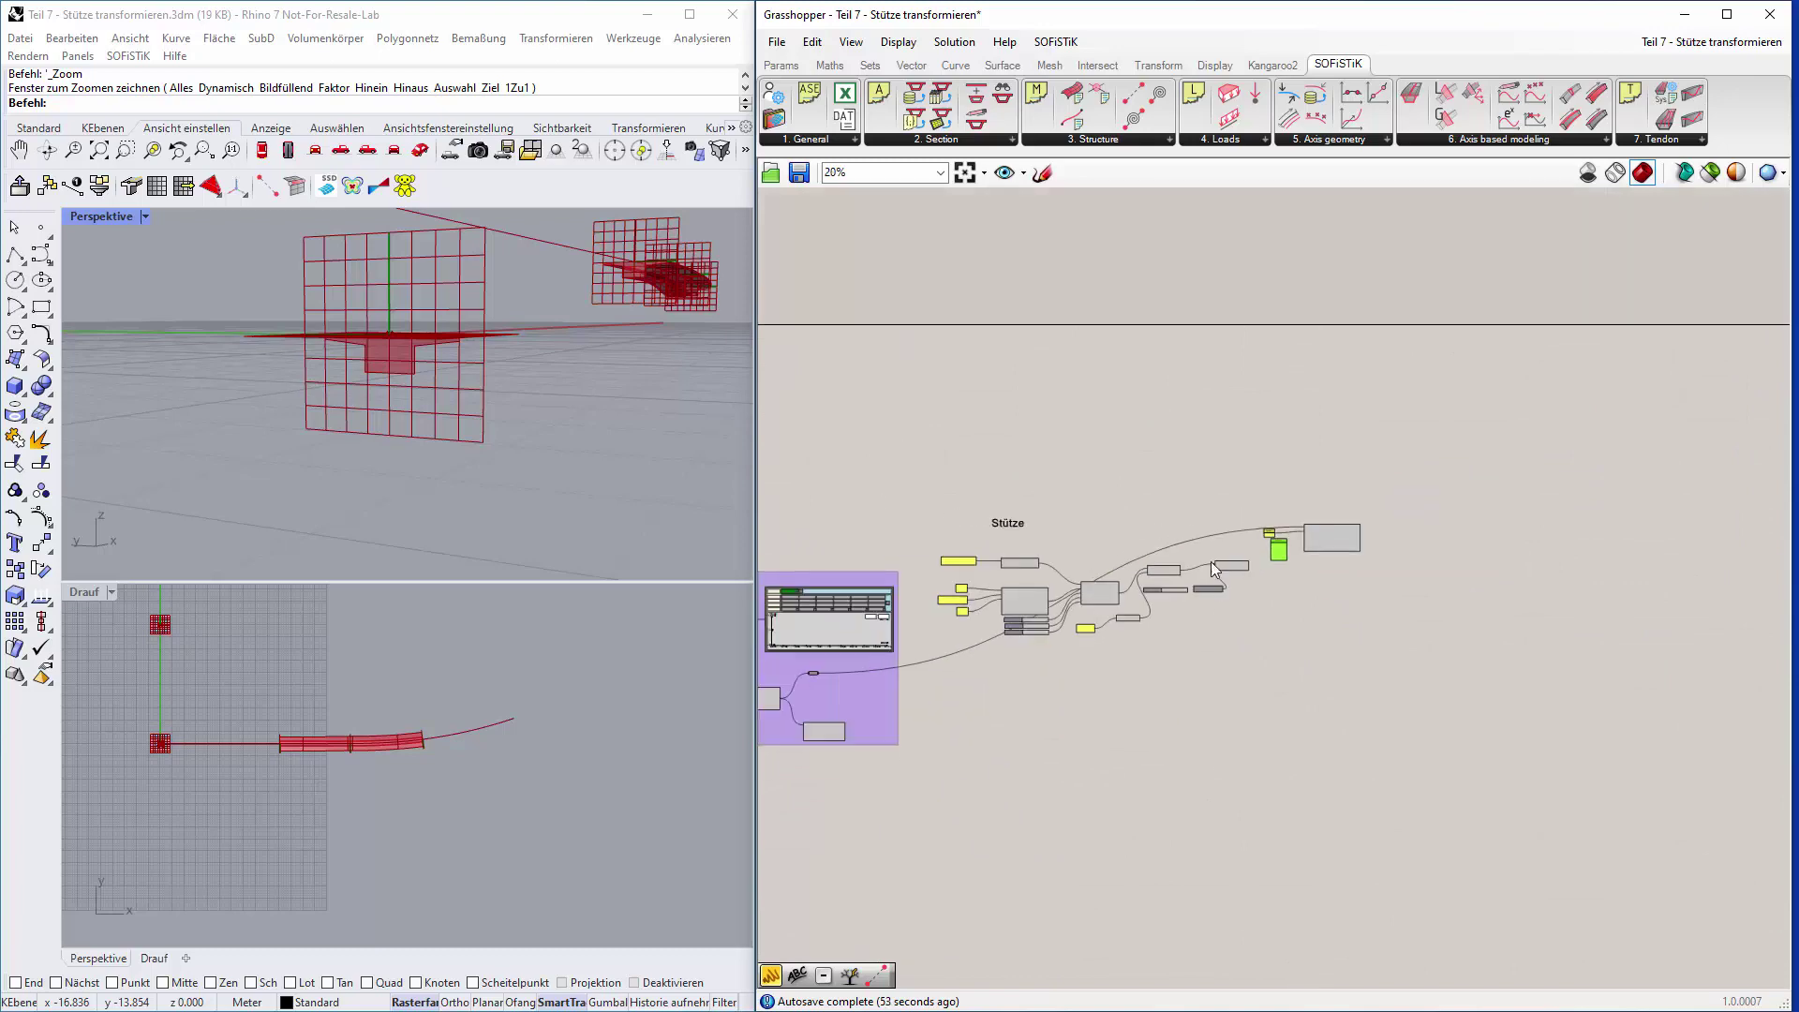
# - Connect the Station panel of the Placements group to the empty panel near Placement Transform
pyautogui.moveTo(898, 671); pyautogui.dragTo(1321, 648, button='right')
pyautogui.scroll(8, 984, 525)
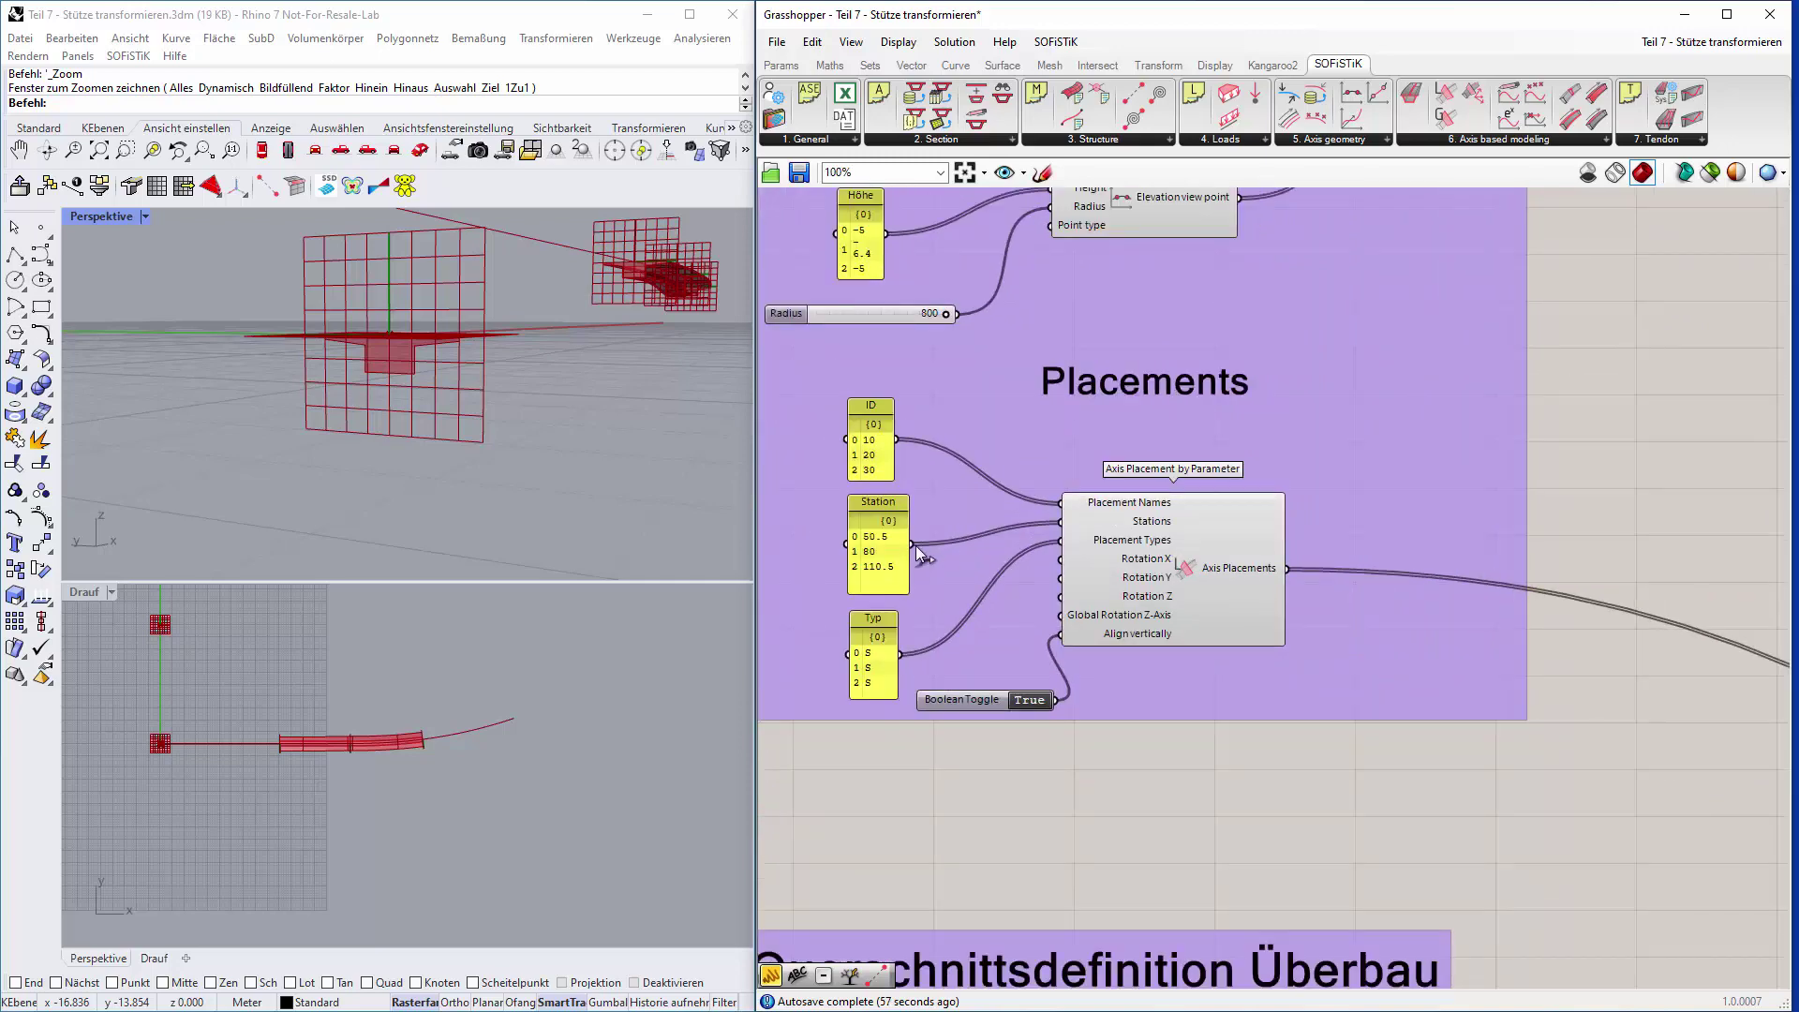
pyautogui.moveTo(915, 547); pyautogui.dragTo(1365, 588)
pyautogui.scroll(-8, 1419, 492)
pyautogui.scroll(-2, 1455, 517)
pyautogui.scroll(-2, 1739, 616)
pyautogui.scroll(-2, 1738, 616)
pyautogui.scroll(12, 1663, 559)
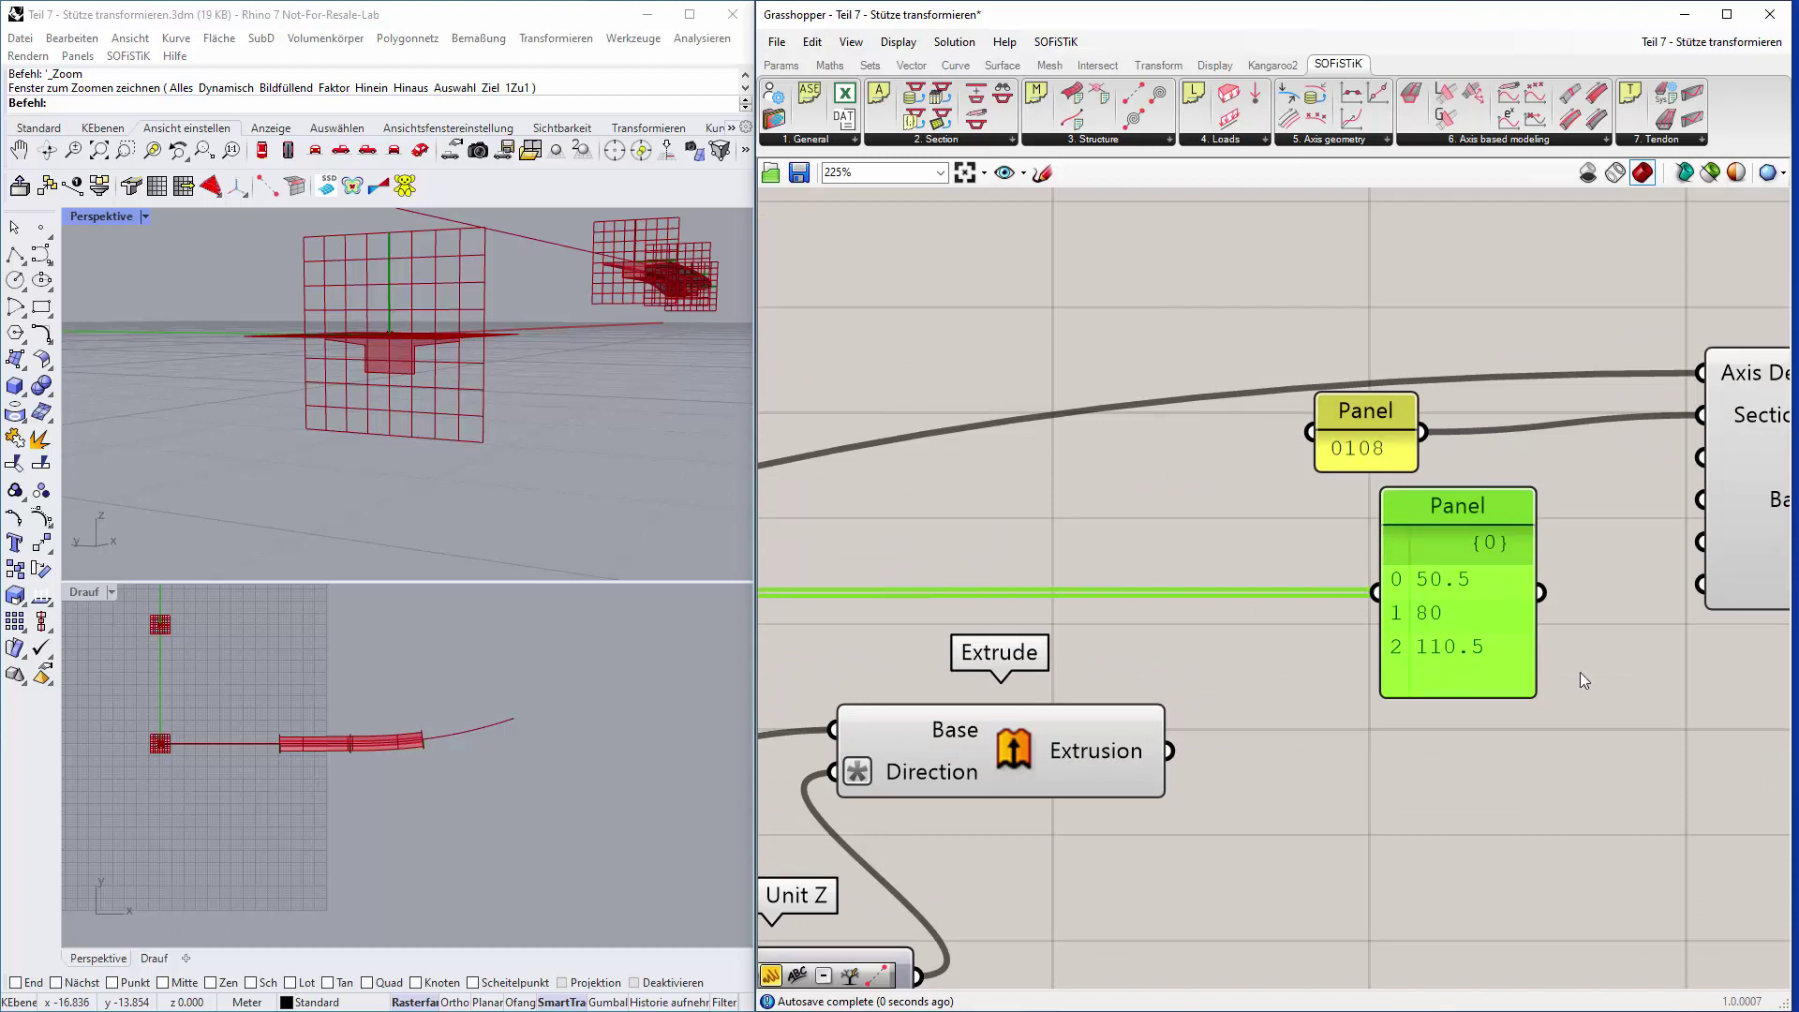
# - Move the panel with the station list farther from Placement Transform to make room between them
pyautogui.scroll(-2, 1580, 672)
pyautogui.moveTo(1615, 703); pyautogui.dragTo(1335, 673, button='right')
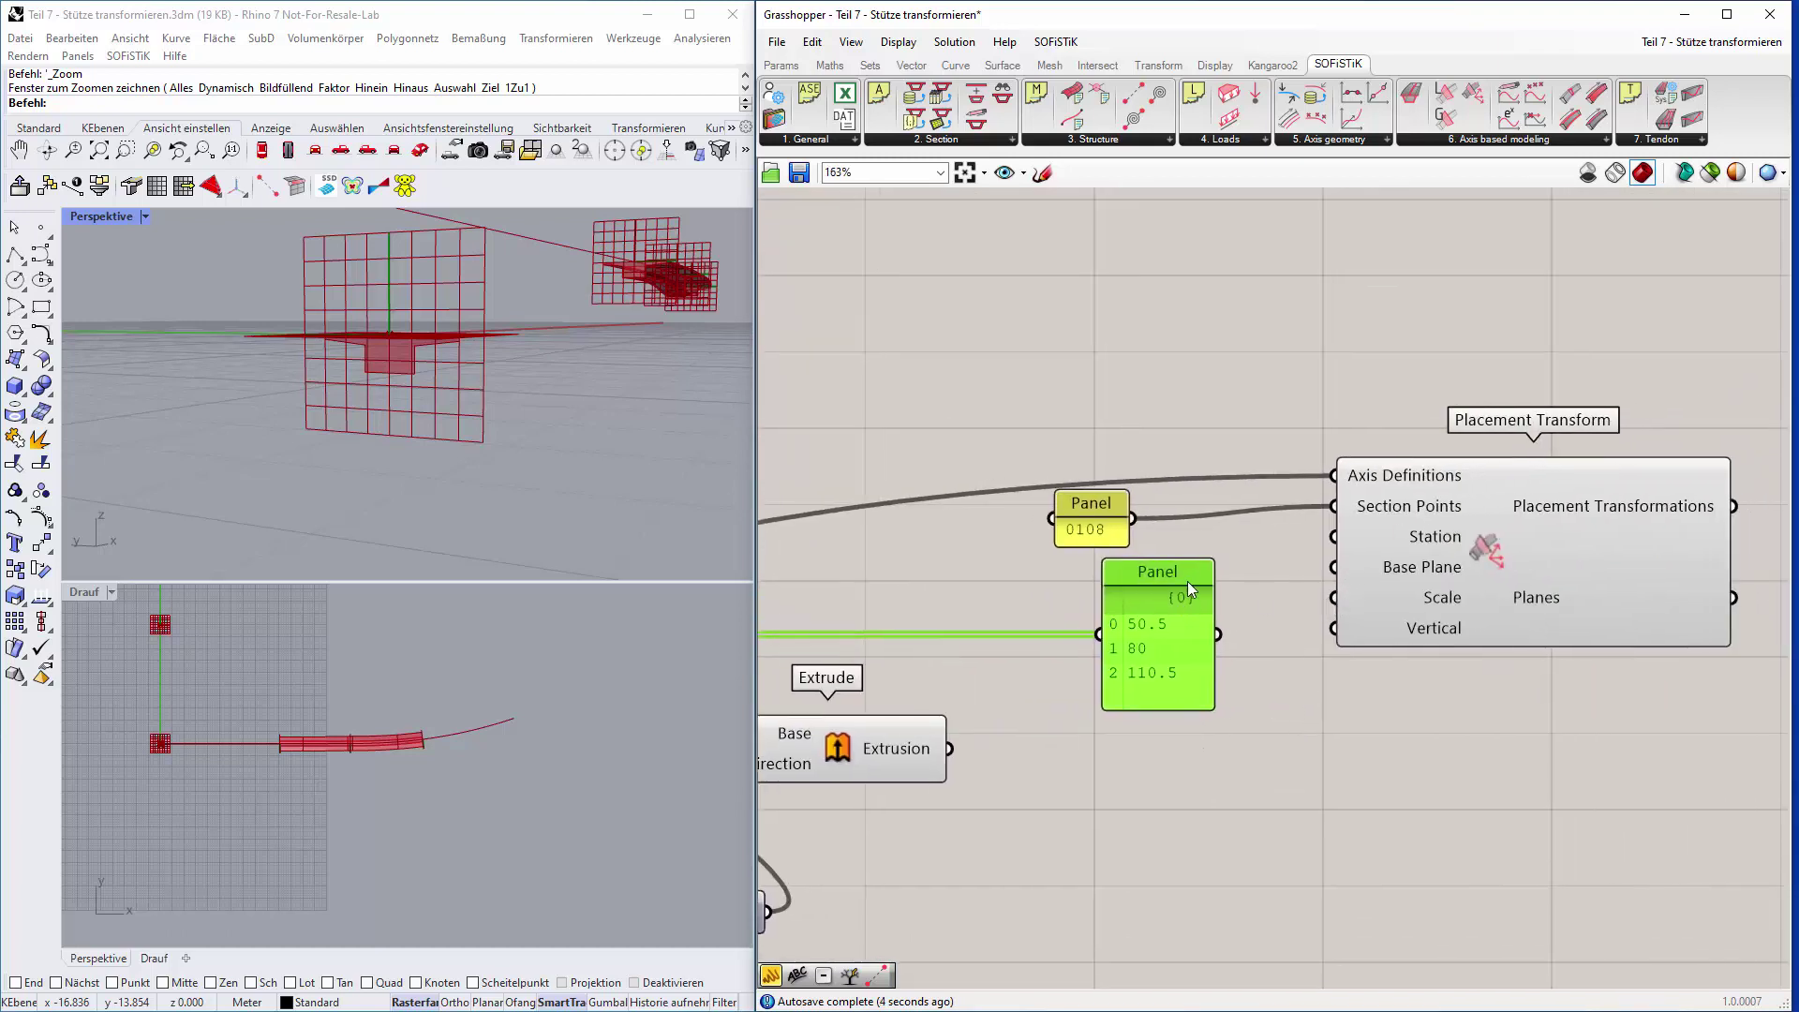
pyautogui.moveTo(1166, 575); pyautogui.dragTo(1031, 575)
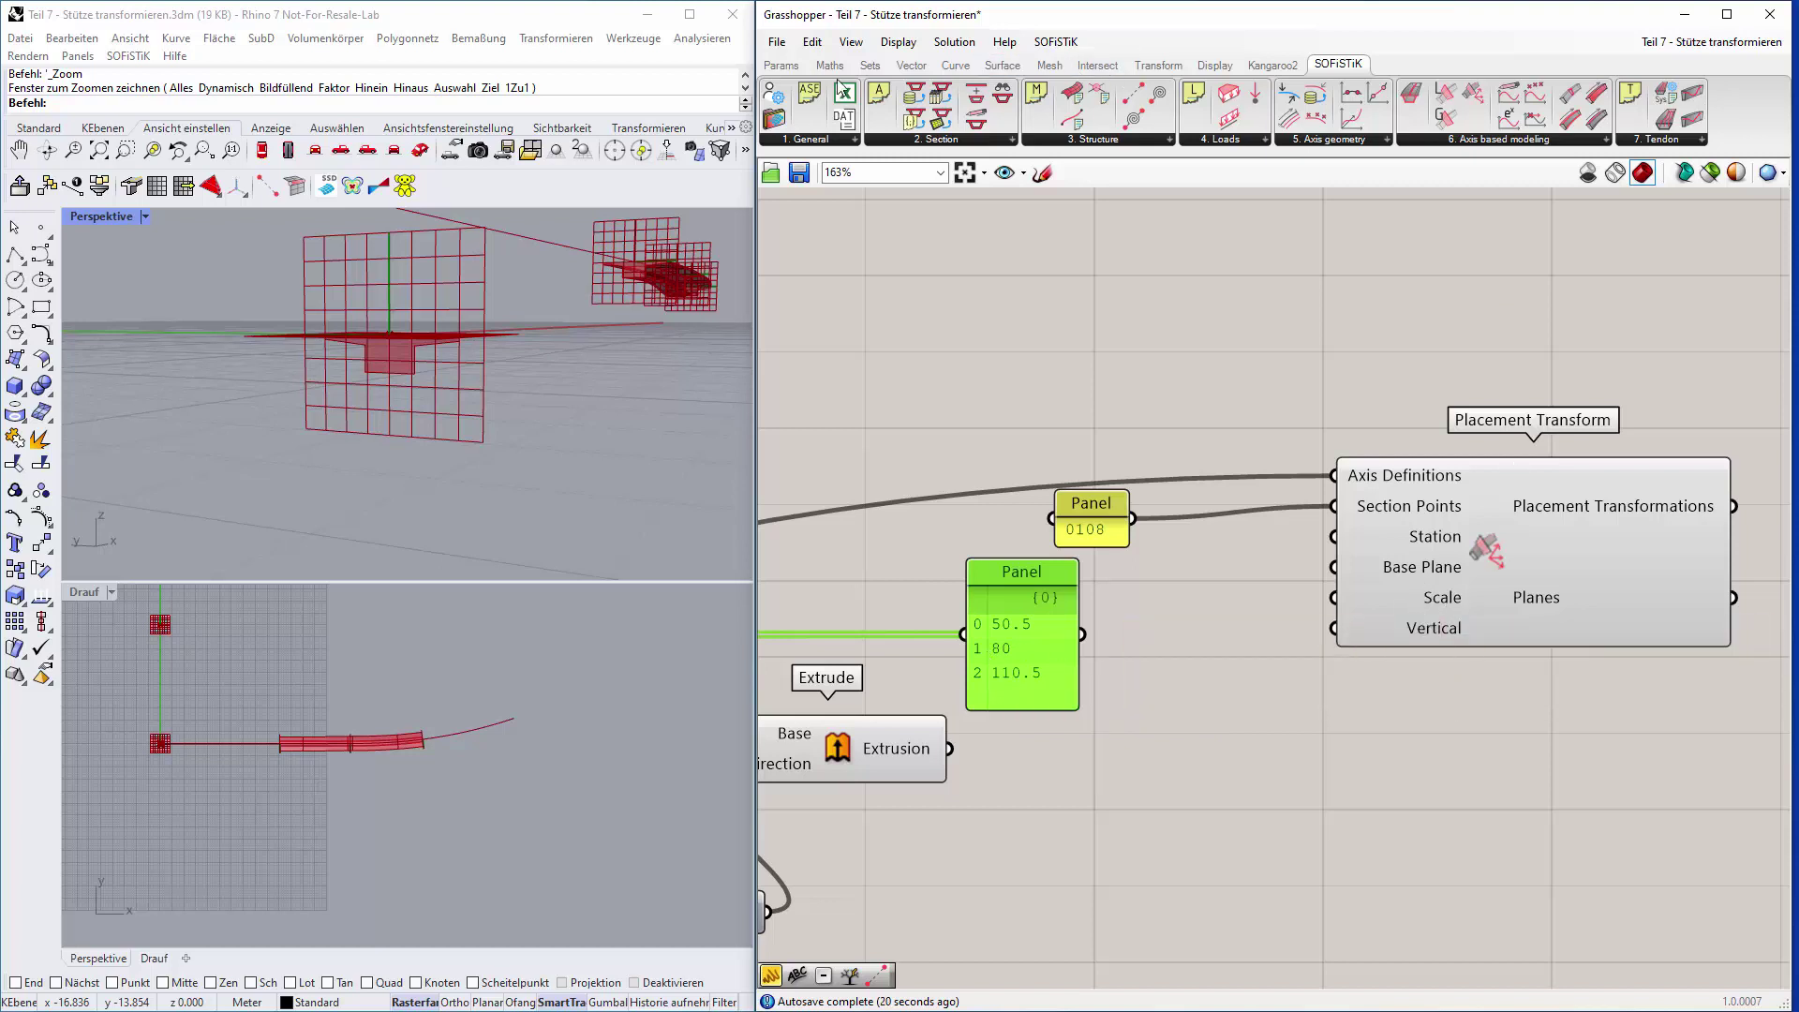
# - Place a List Item component beside the station list panel and connect that panel to its List input
pyautogui.click(870, 68)
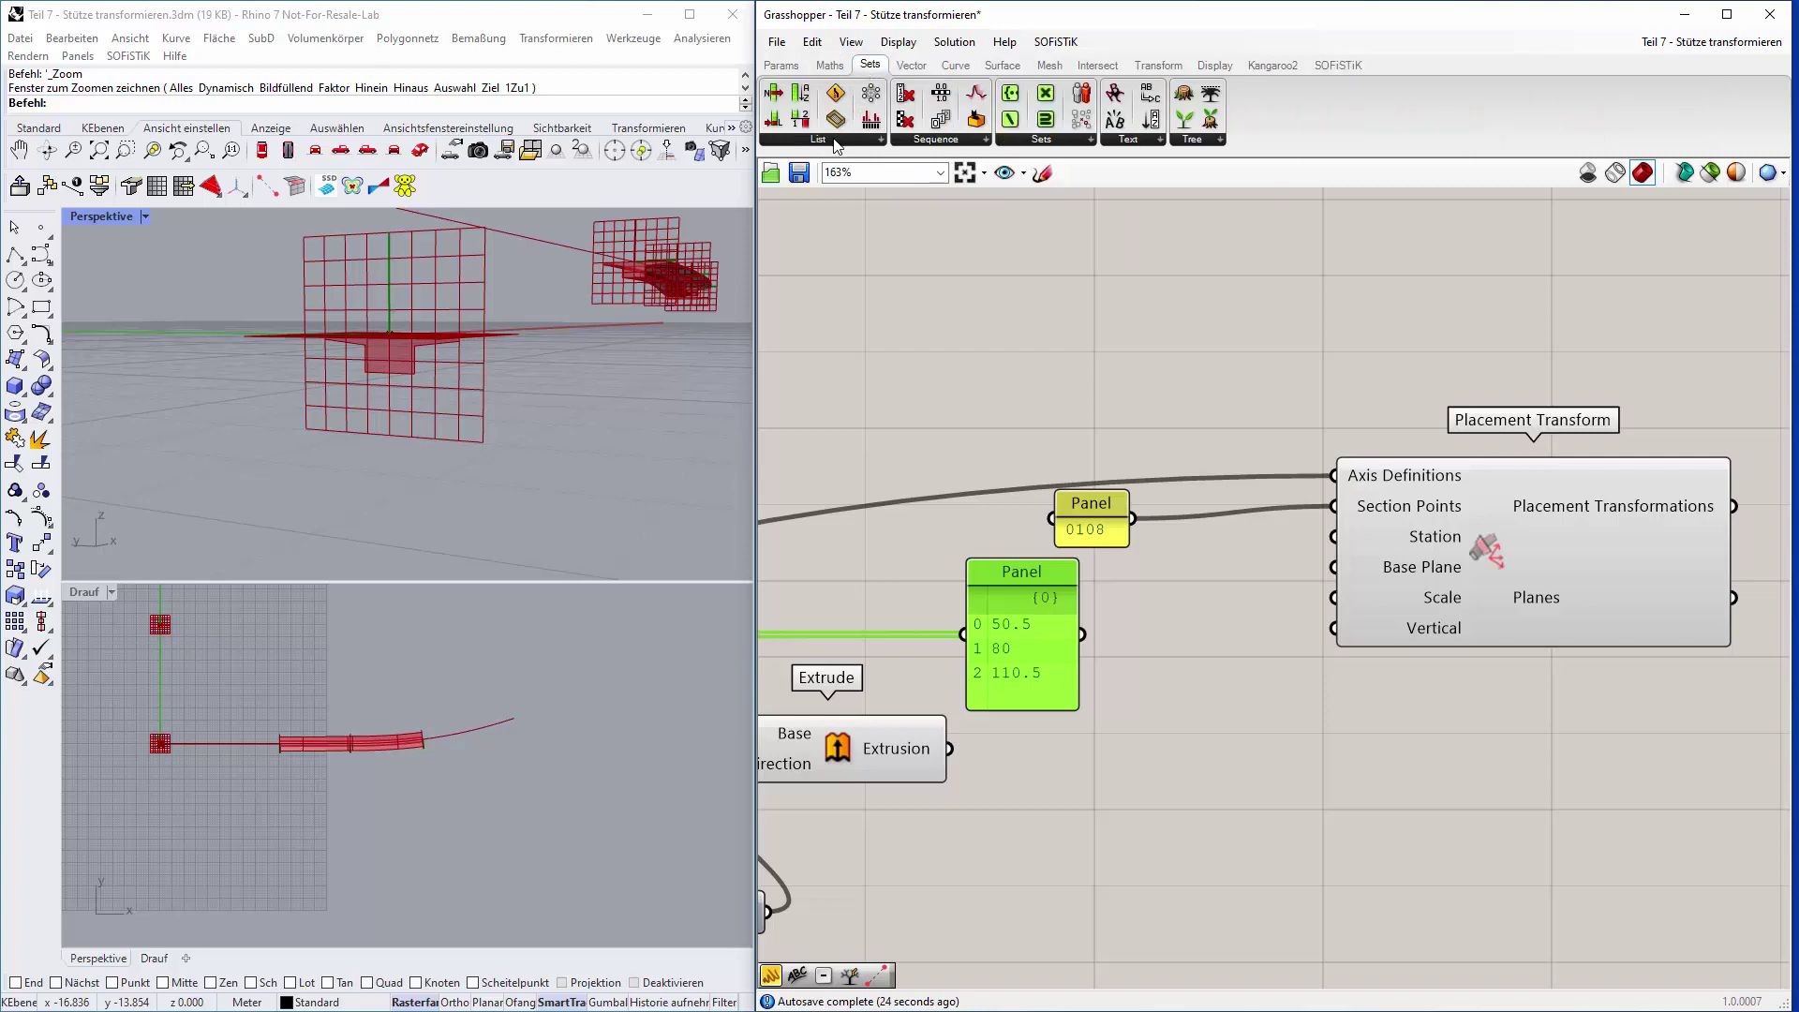
pyautogui.click(881, 140)
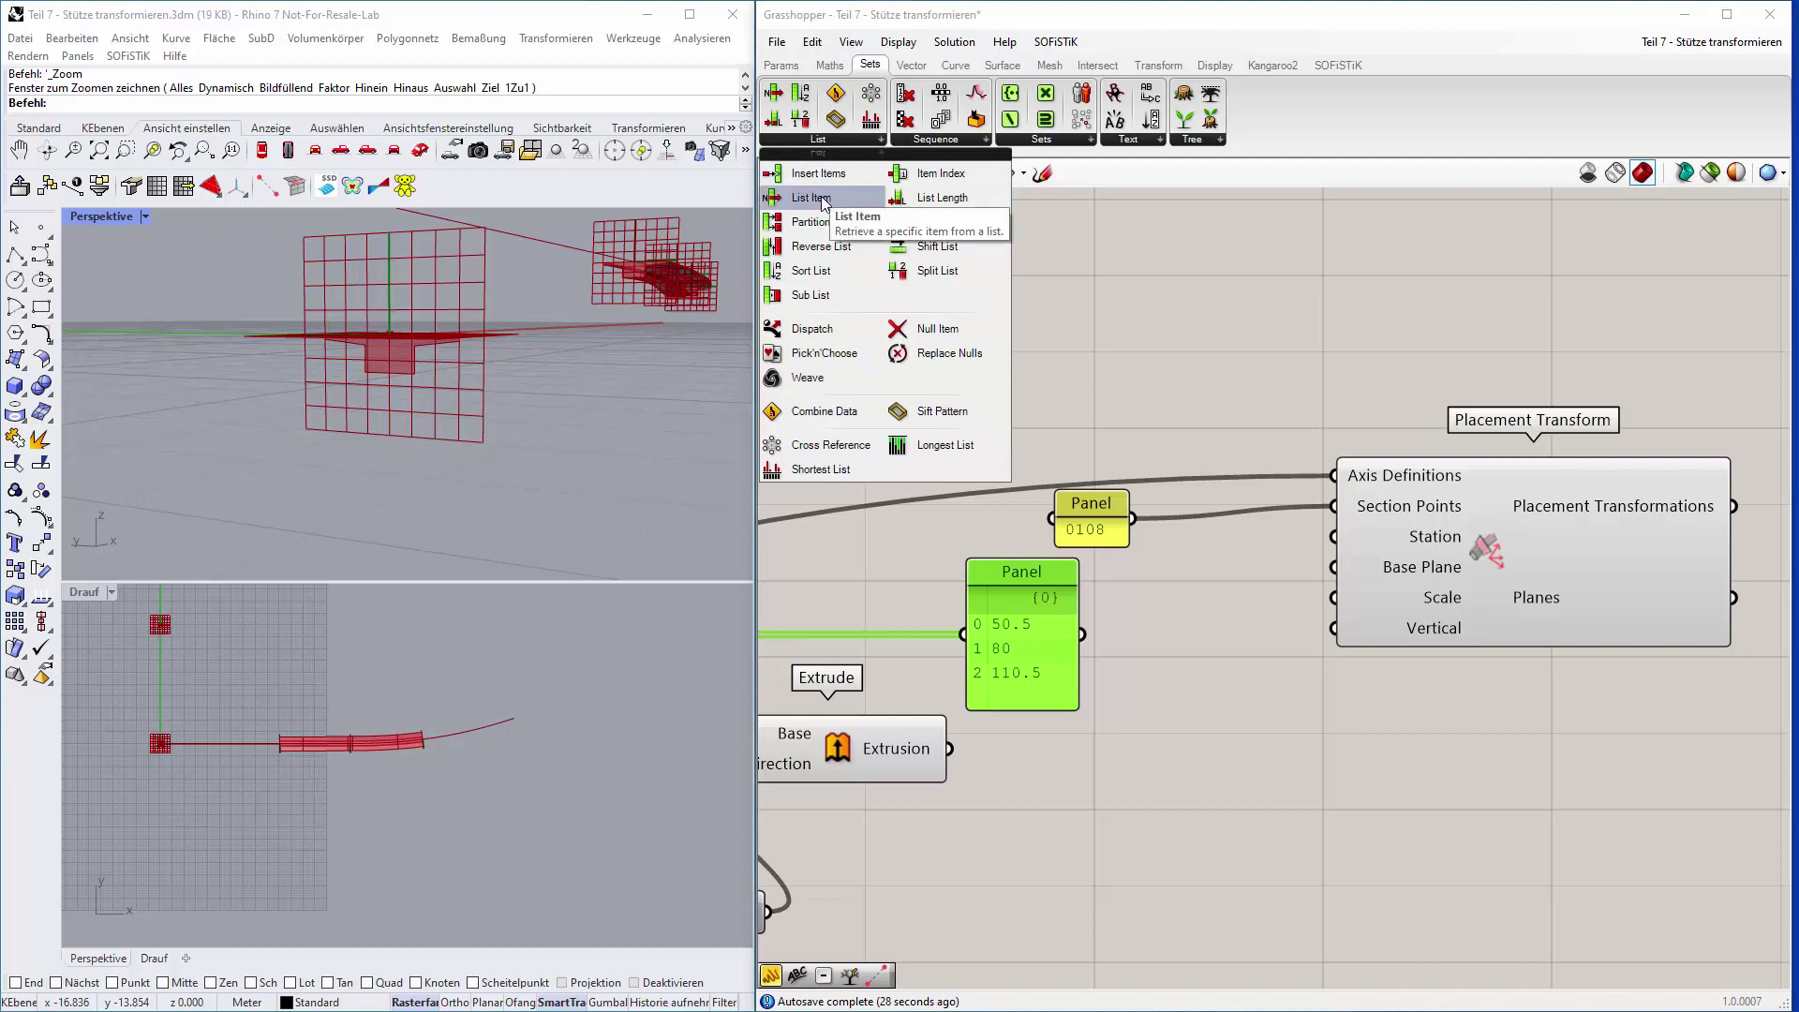
pyautogui.moveTo(792, 206); pyautogui.dragTo(1201, 624)
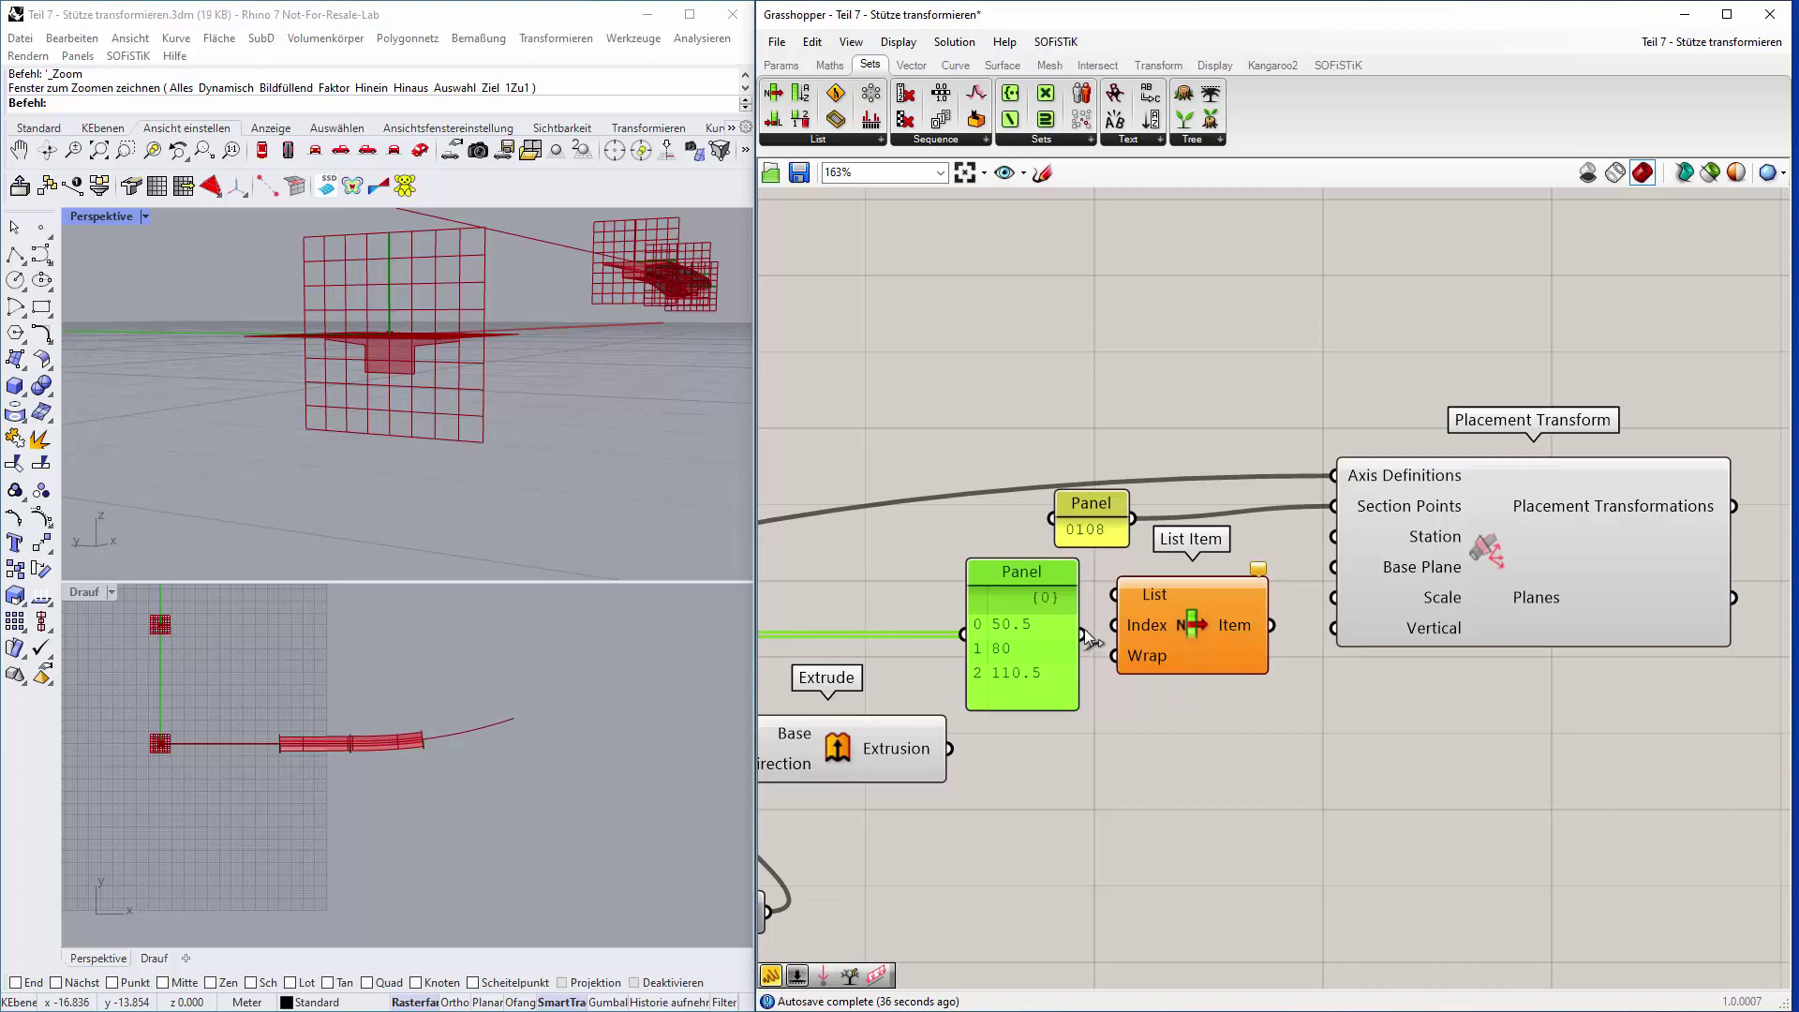
pyautogui.moveTo(1083, 633); pyautogui.dragTo(1199, 666)
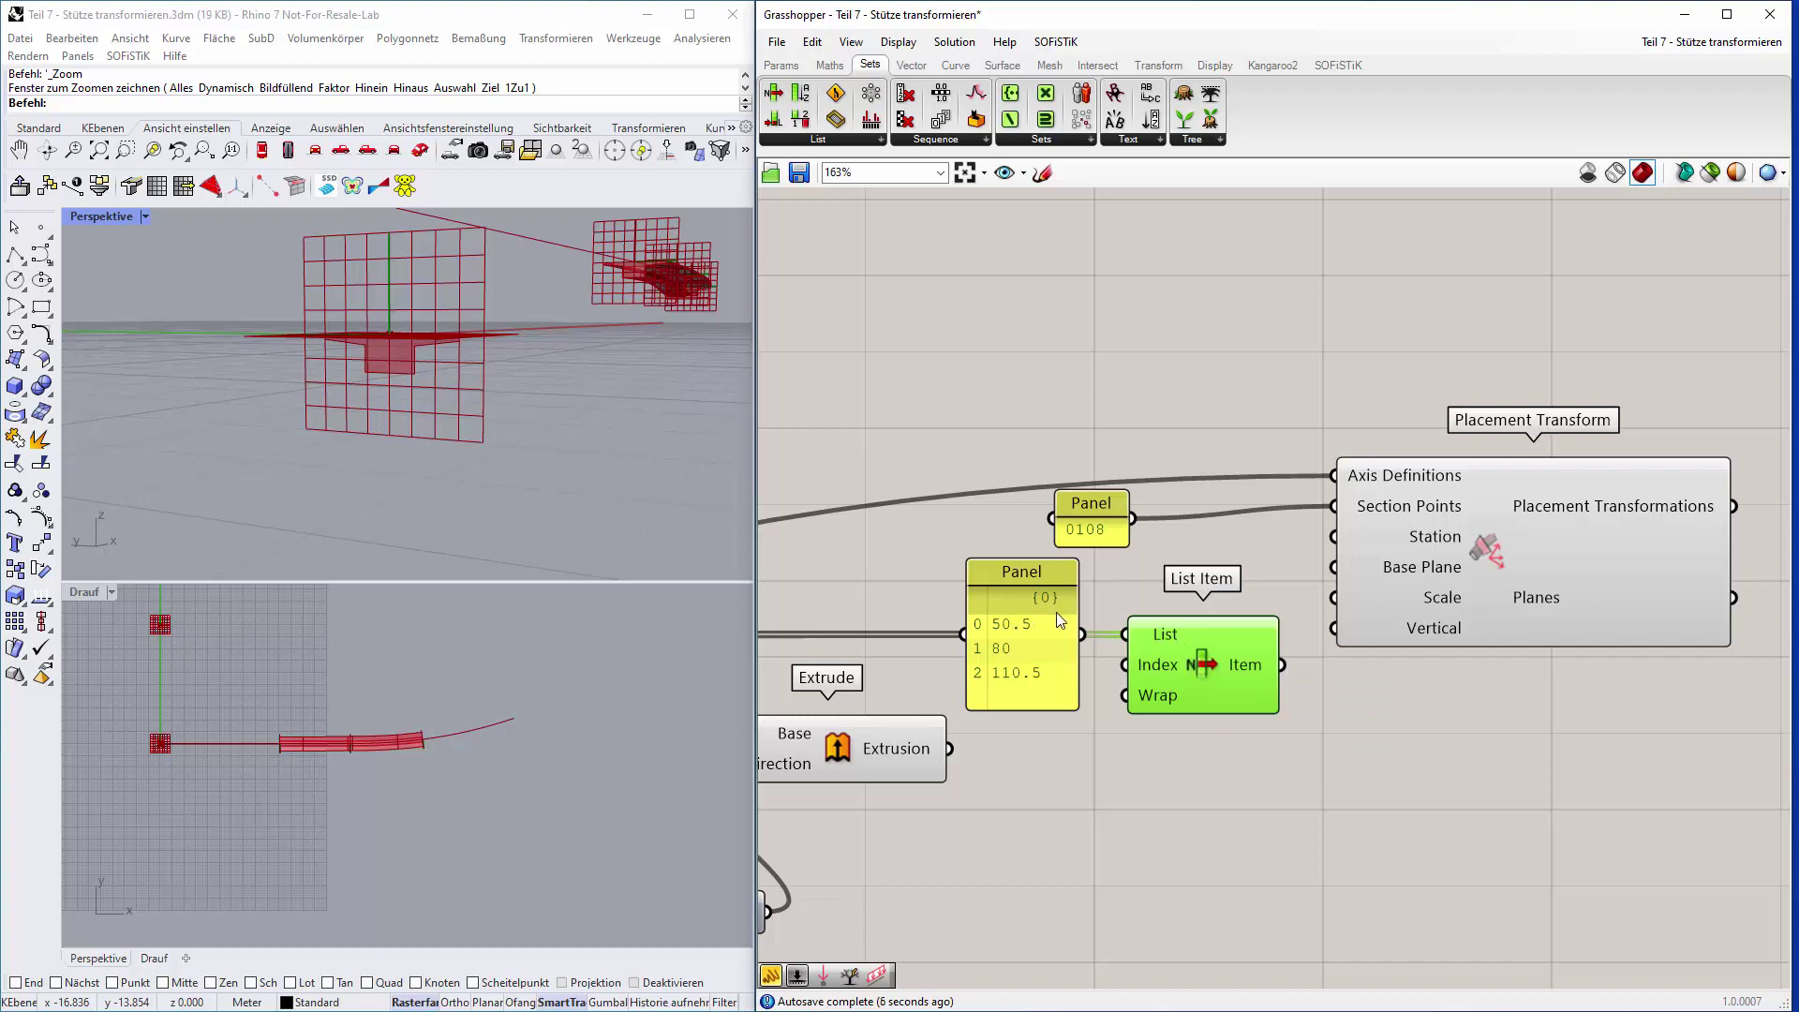
pyautogui.moveTo(1173, 638)
pyautogui.moveTo(1182, 677); pyautogui.dragTo(1189, 695)
# - Add a panel containing 1 and connect it to the Index input of List Item
pyautogui.doubleClick(1070, 786)
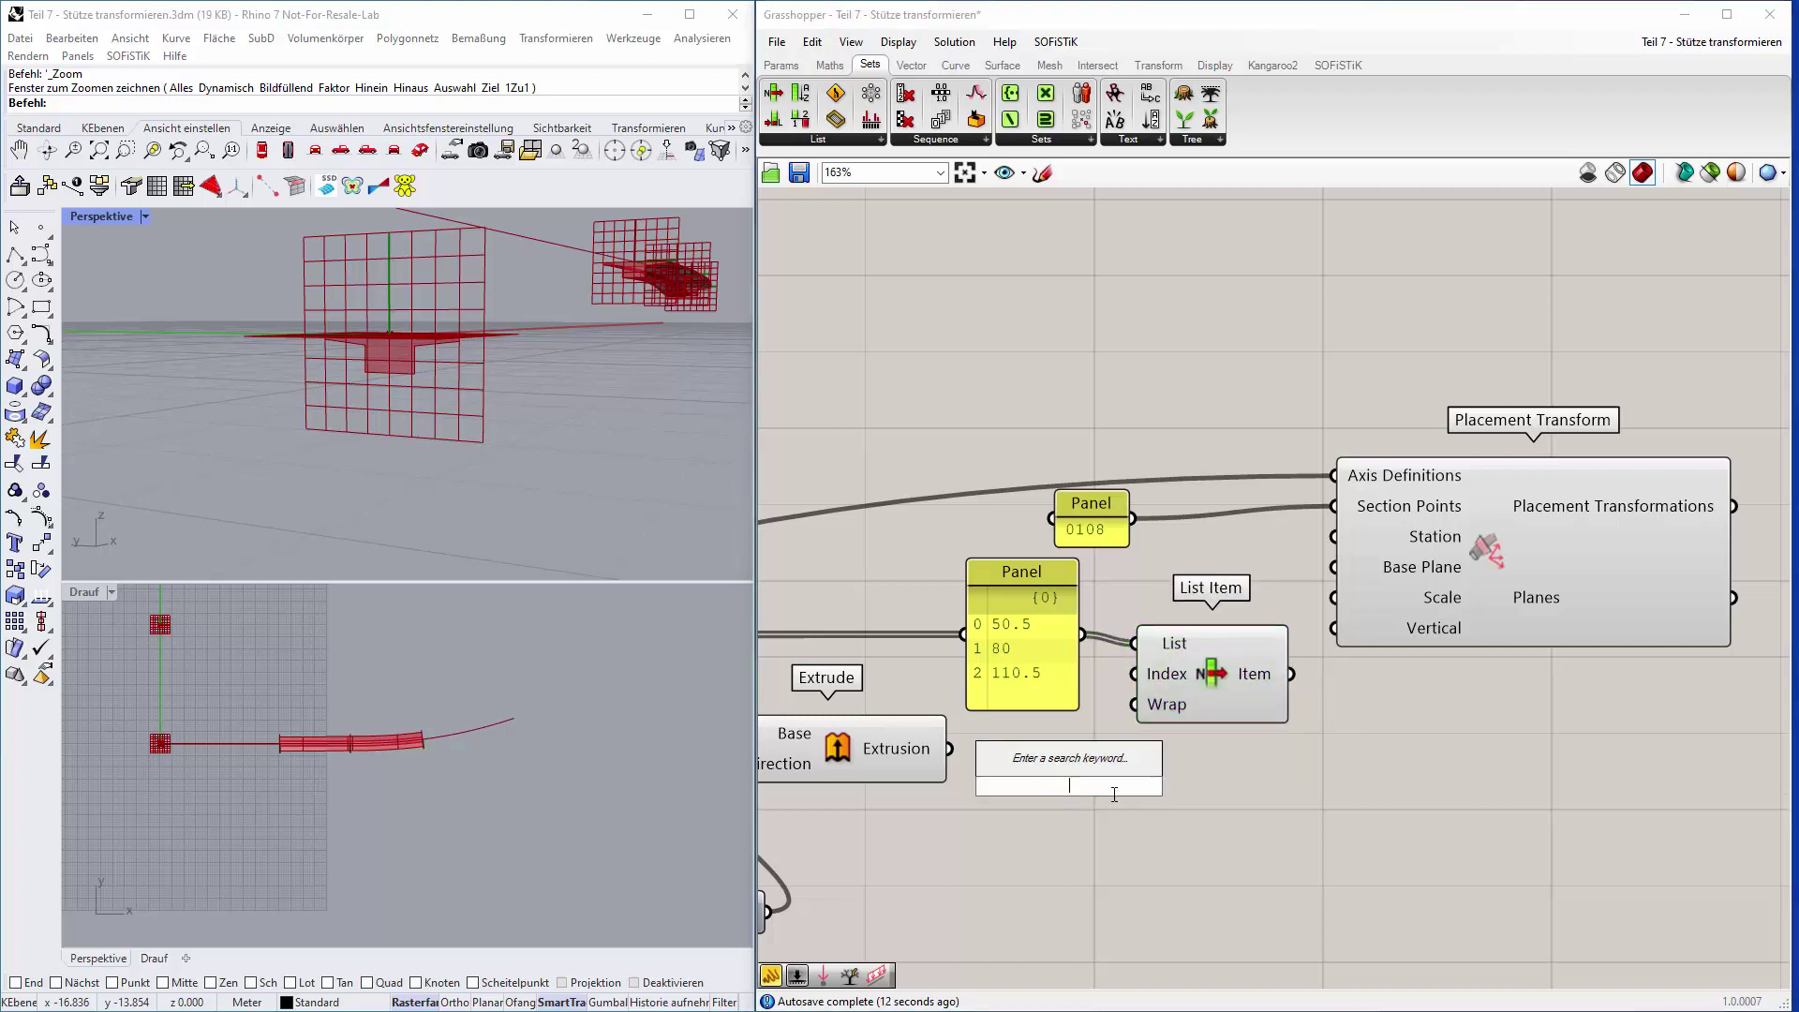
pyautogui.write('"')
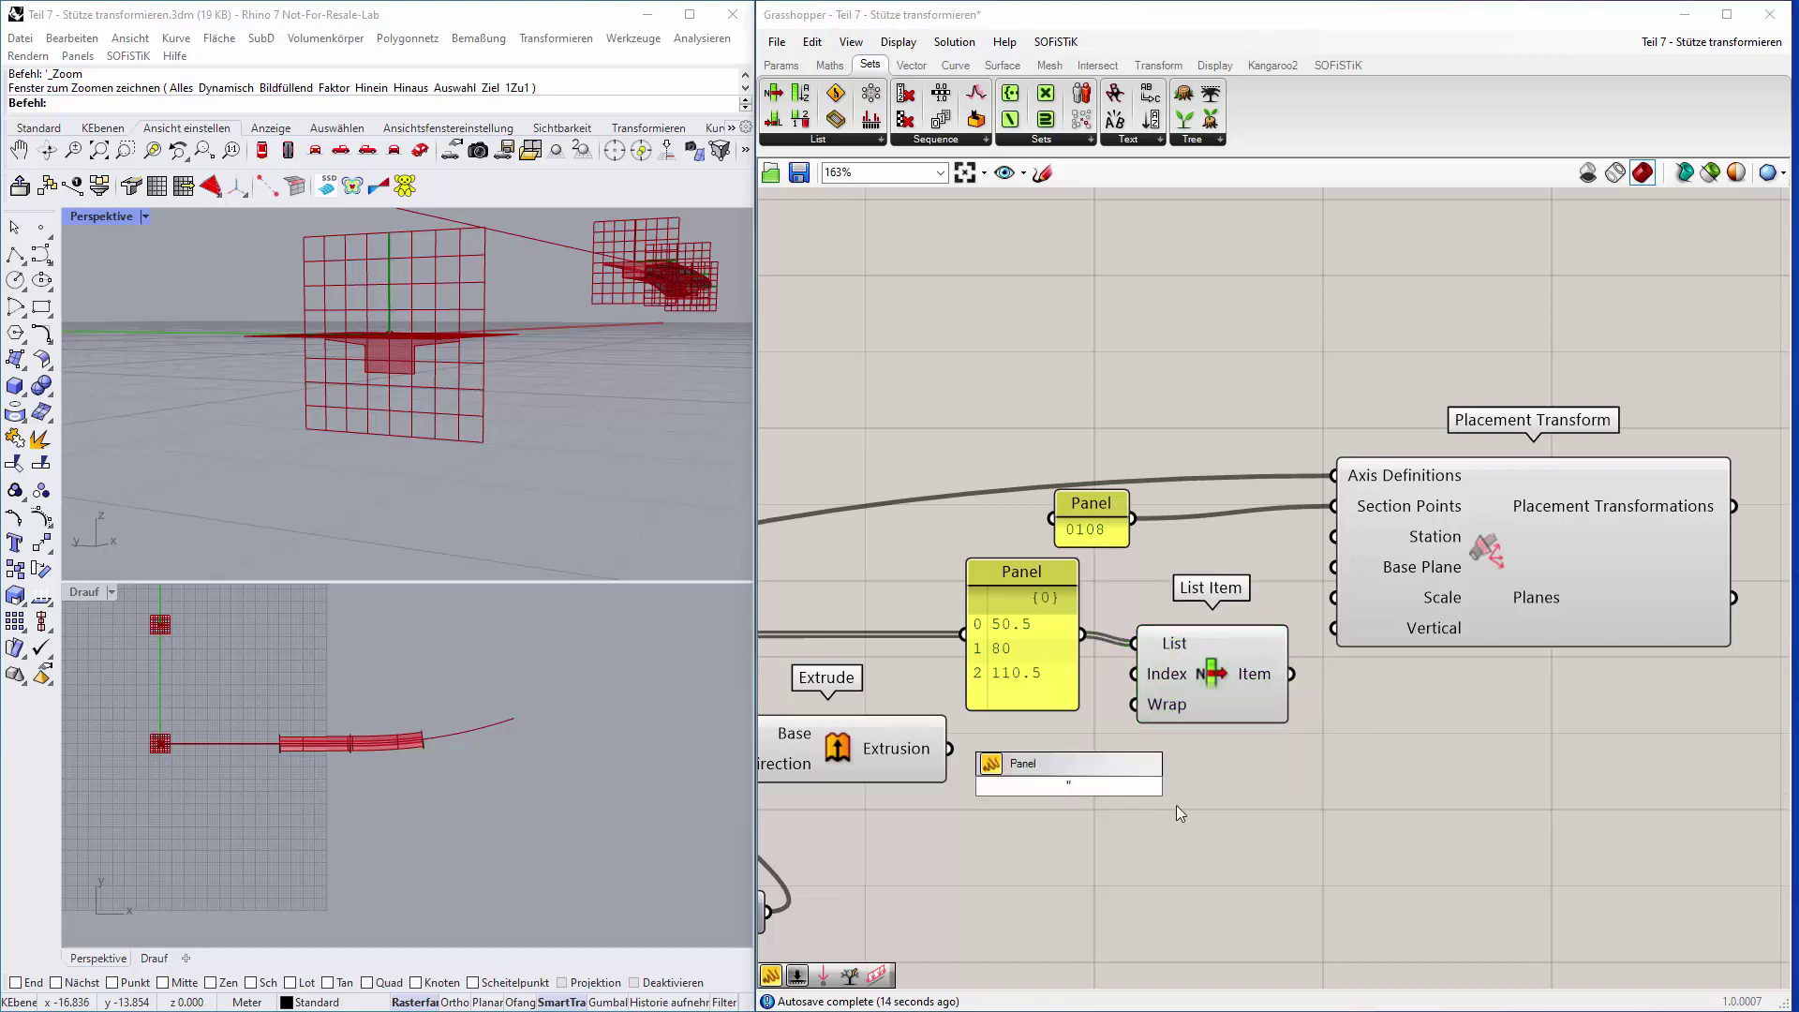
pyautogui.write('1')
pyautogui.press('Return')
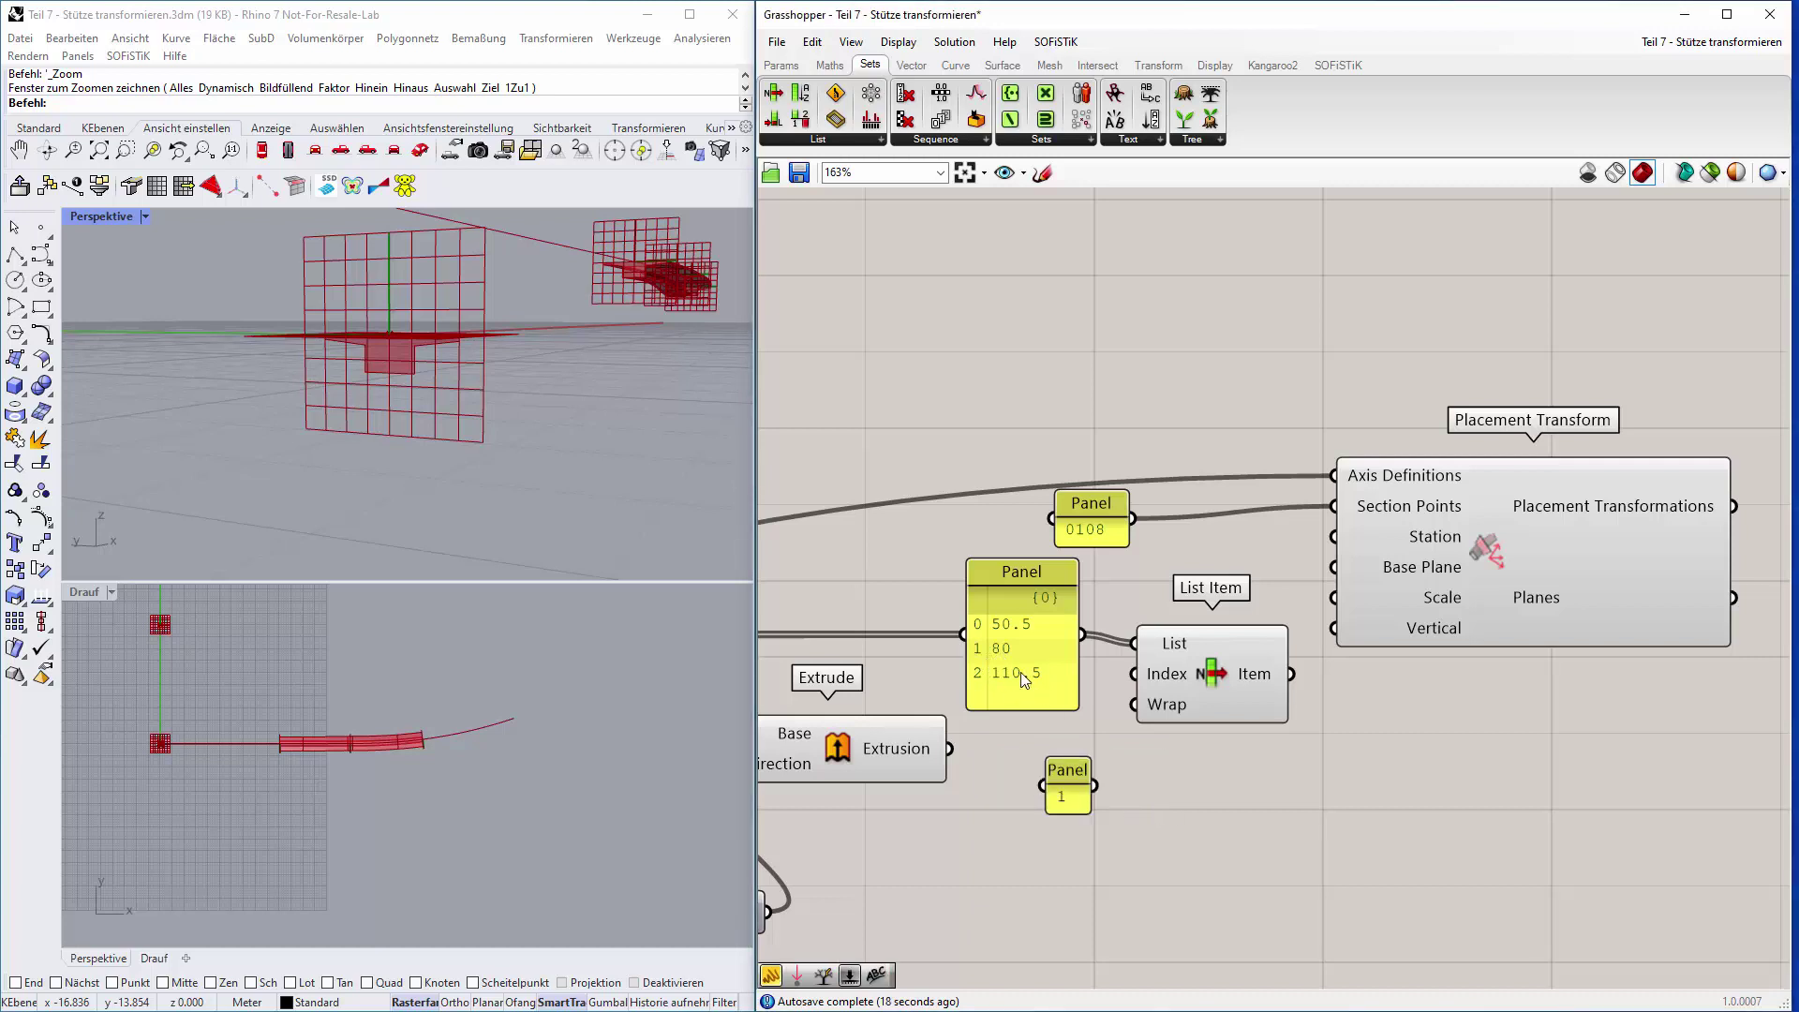
pyautogui.moveTo(1094, 785); pyautogui.dragTo(1135, 675)
# - Check the station picked by List Item with a temporary panel on its Item output, and delete the panel
pyautogui.doubleClick(1434, 767)
pyautogui.write('panel')
pyautogui.press('Return')
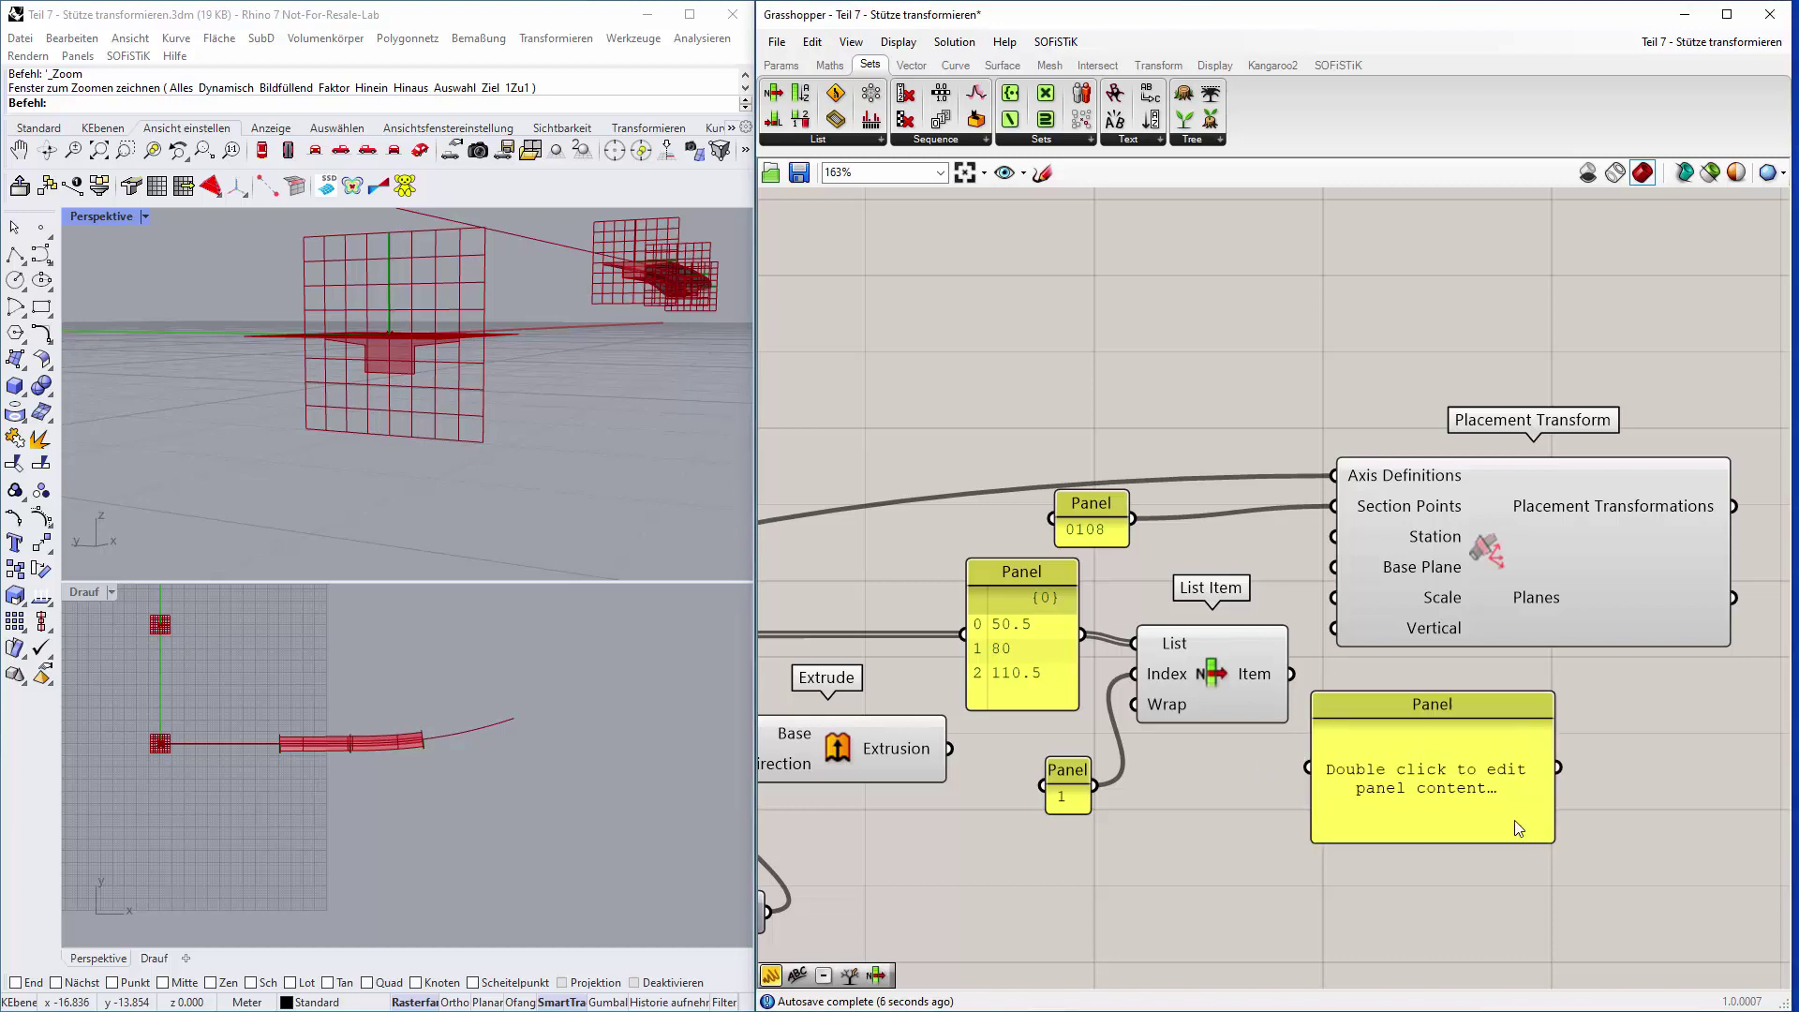
pyautogui.moveTo(1514, 705); pyautogui.dragTo(1607, 685)
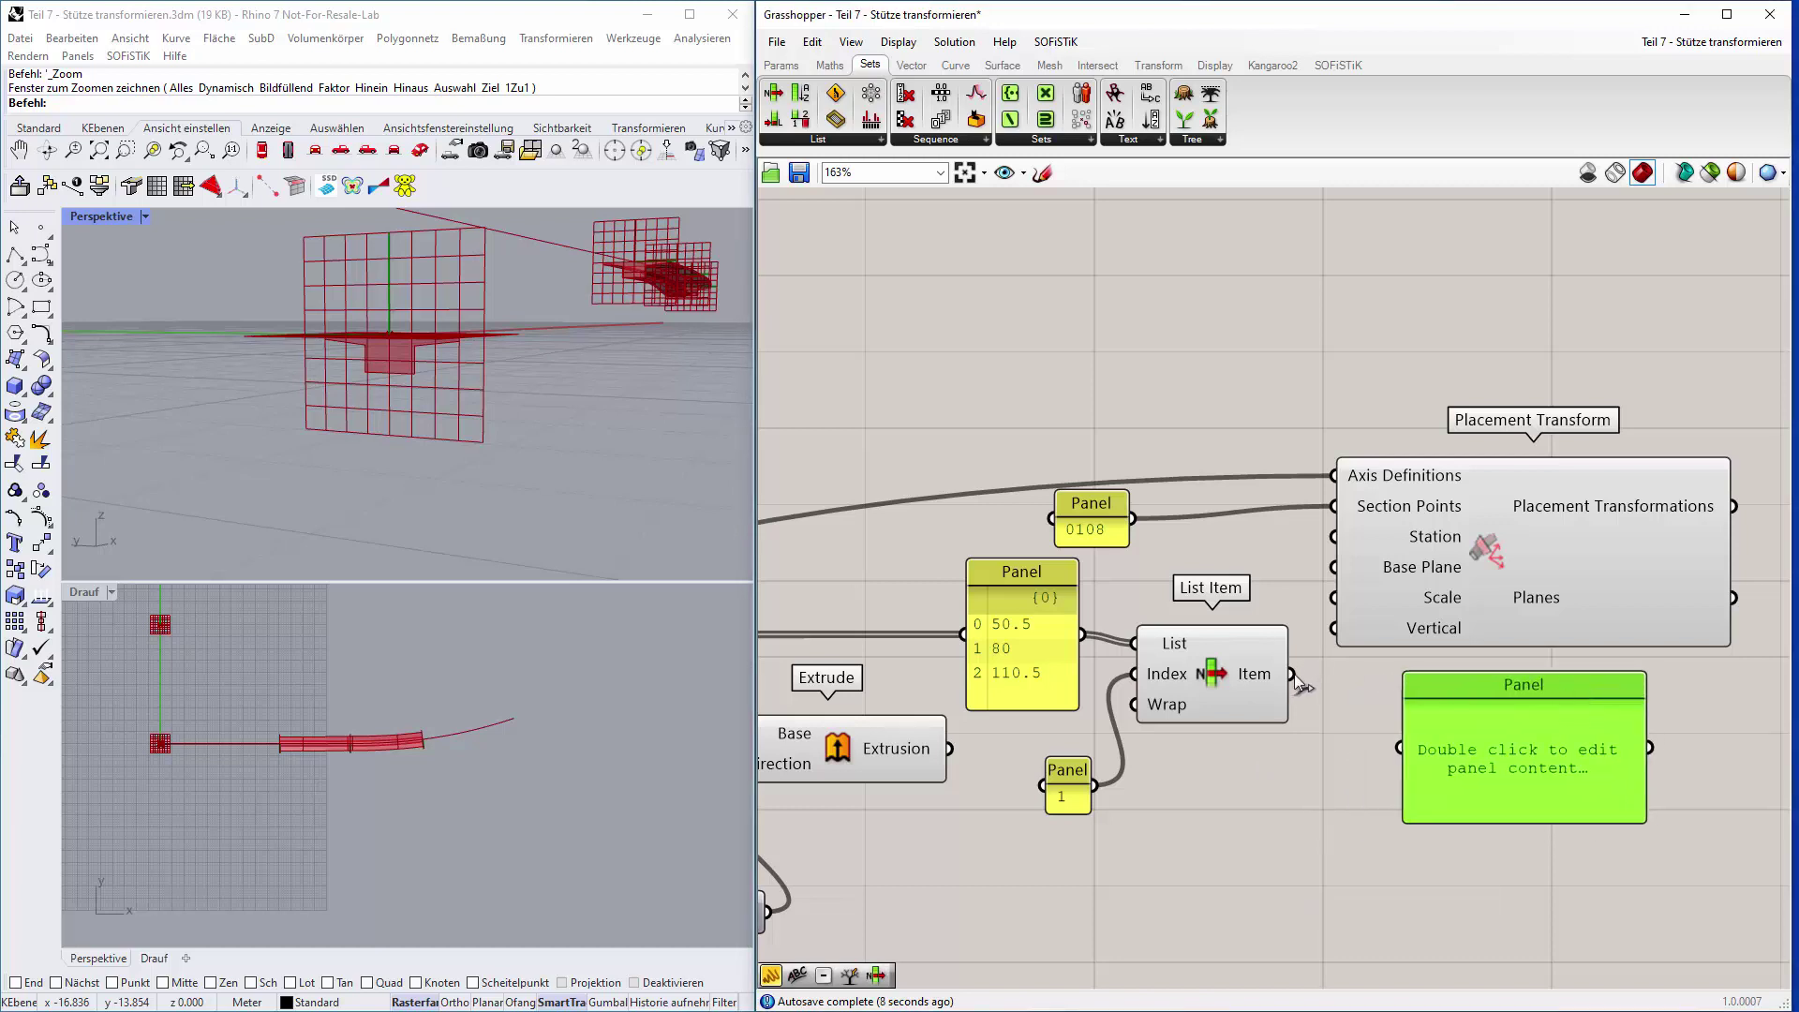
pyautogui.moveTo(1293, 675); pyautogui.dragTo(1400, 747)
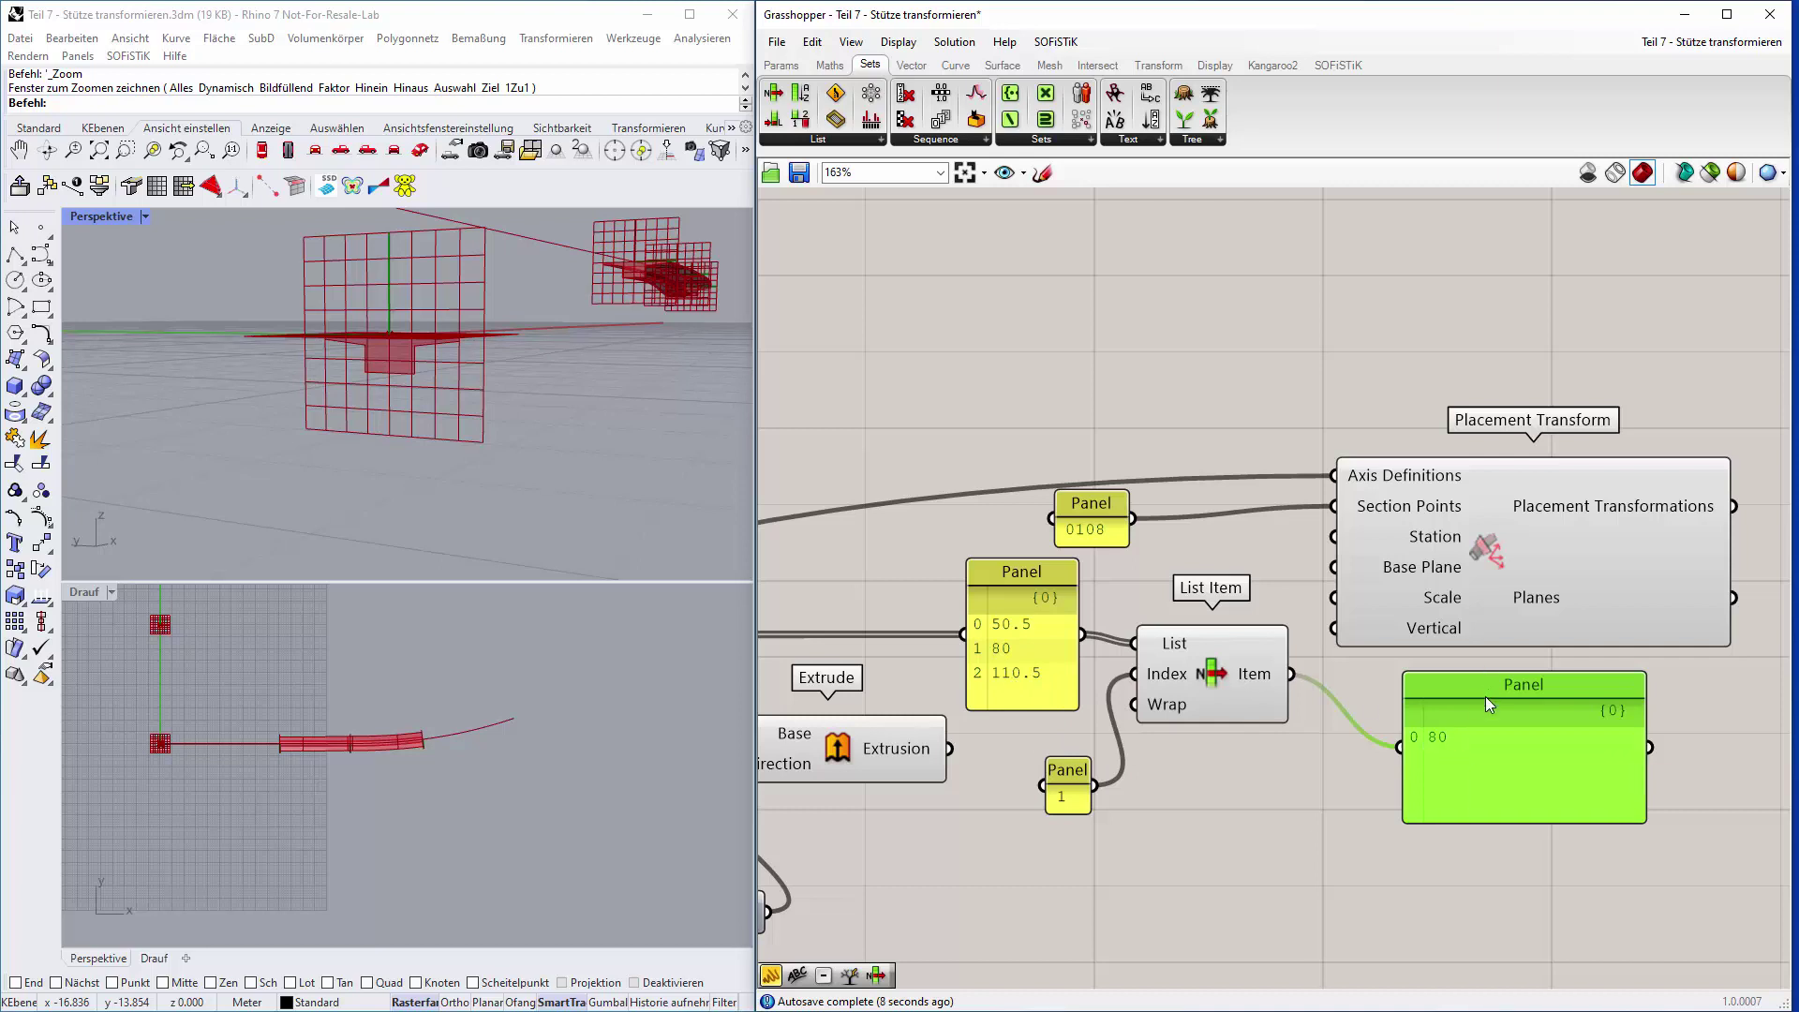
pyautogui.press('Delete')
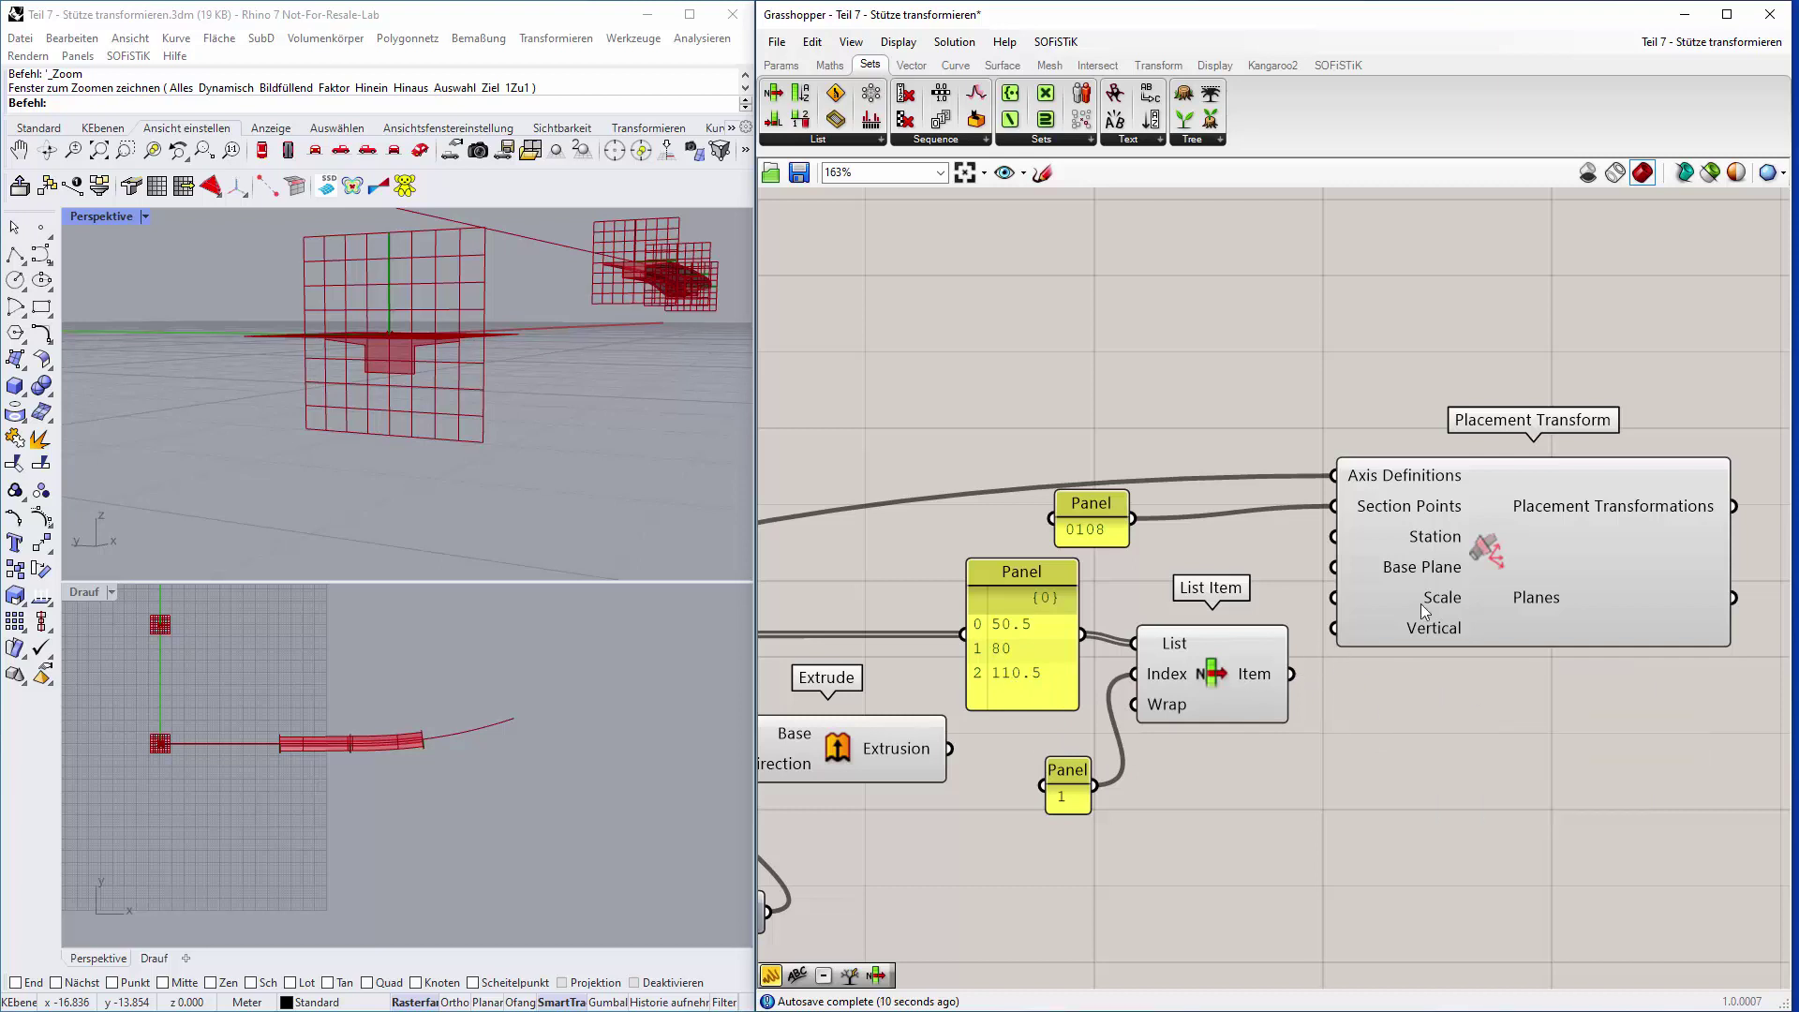
# - Connect the Item output of List Item to the Station input of Placement Transform, shifting Placement Transform slightly away
pyautogui.moveTo(1422, 604); pyautogui.dragTo(1459, 607)
pyautogui.moveTo(1292, 674); pyautogui.dragTo(1367, 534)
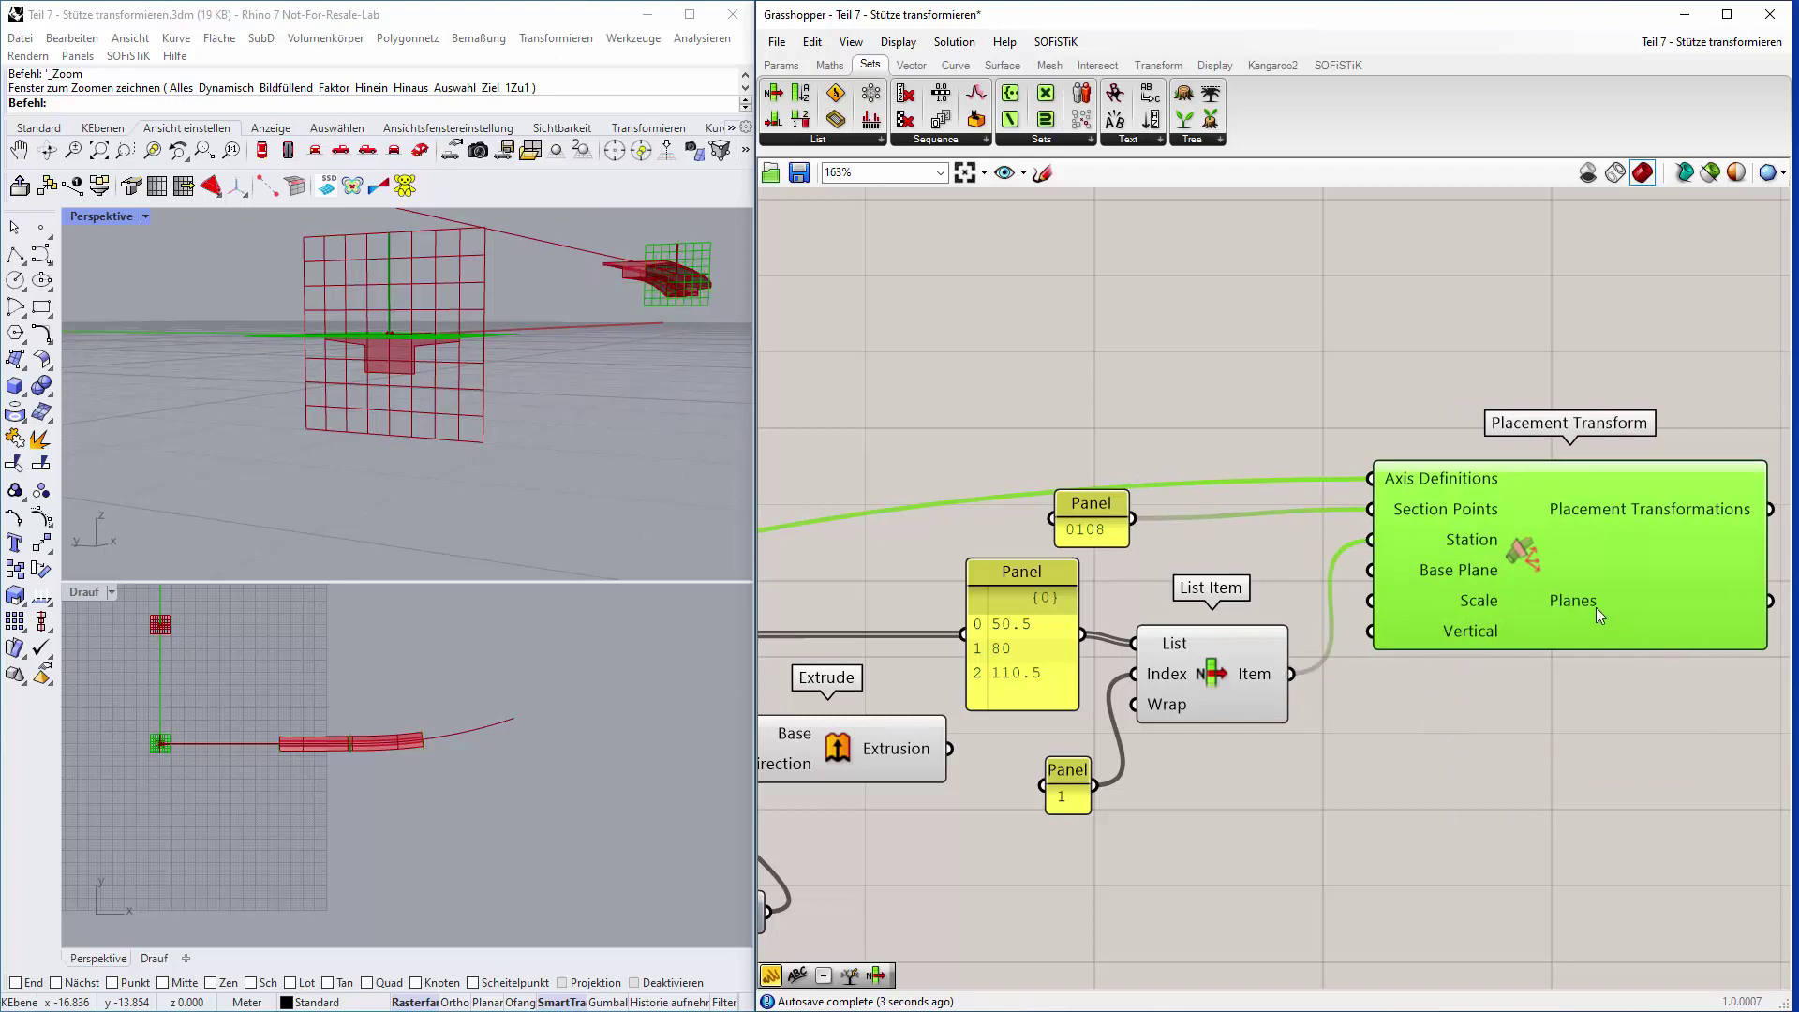
pyautogui.moveTo(1575, 595); pyautogui.dragTo(1593, 604)
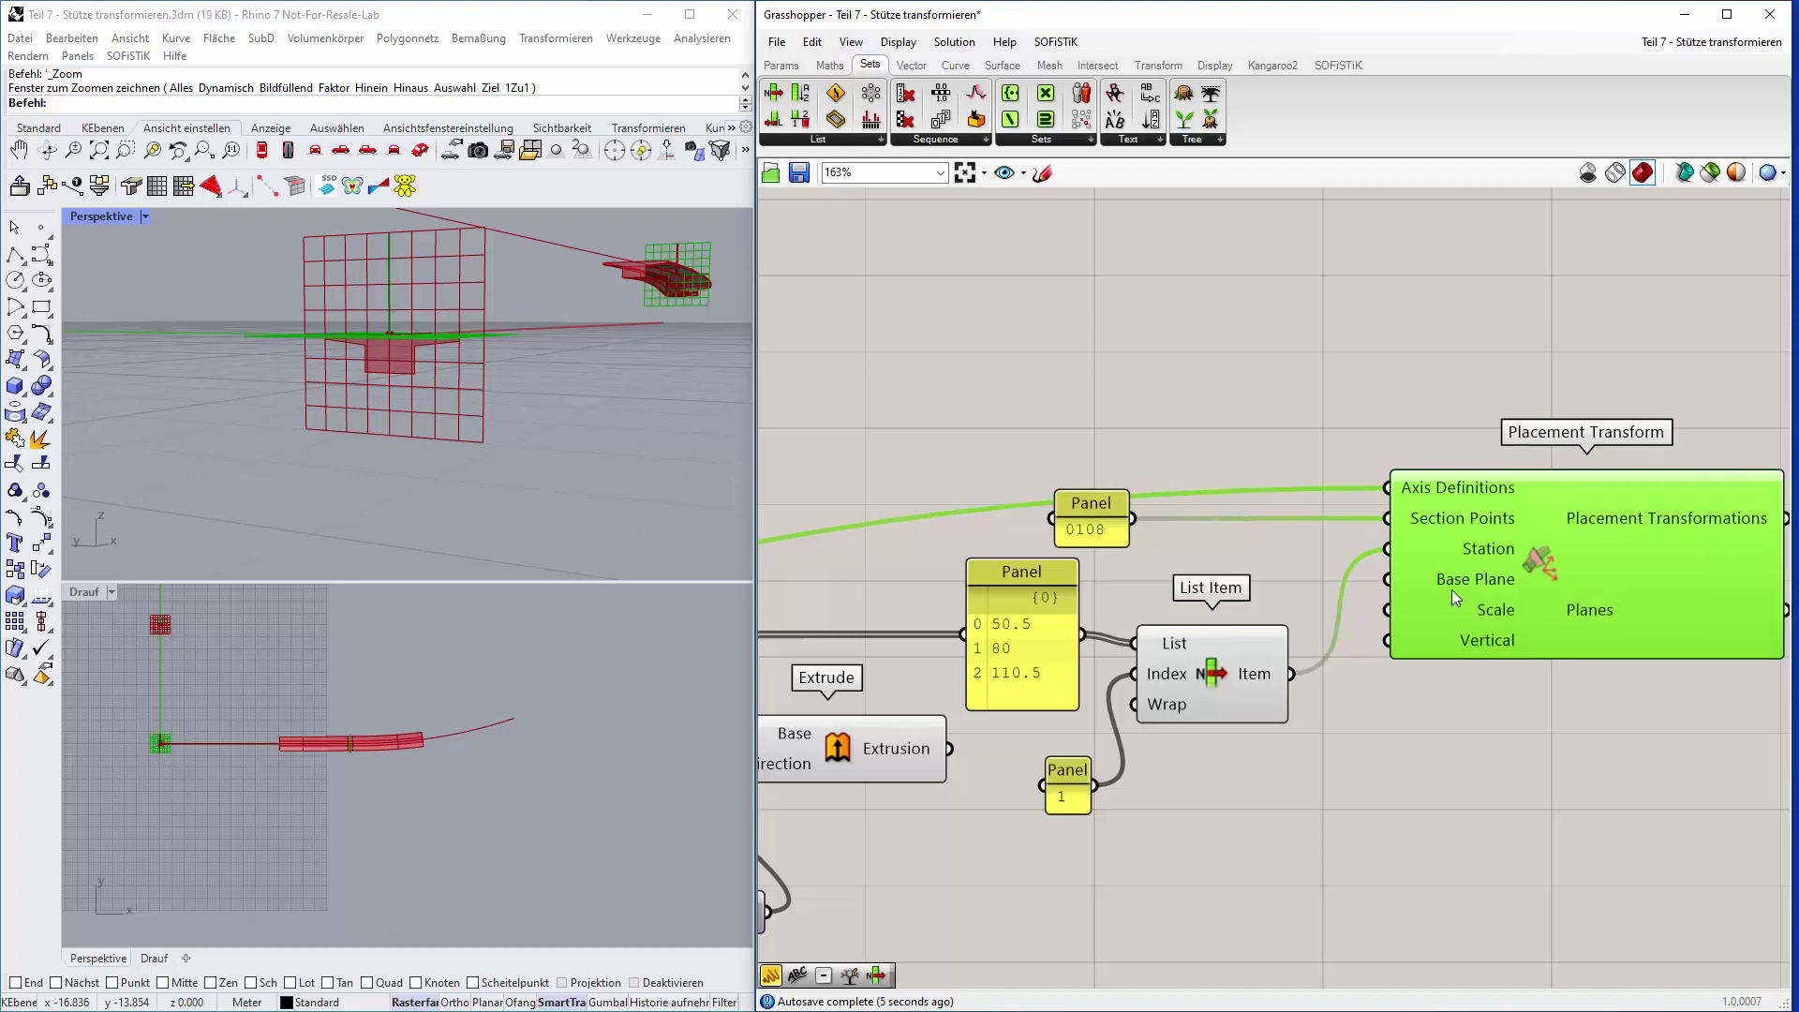
# - Add a panel containing 0,50,0 and connect it to the Base Plane input of Placement Transform
pyautogui.moveTo(1452, 589)
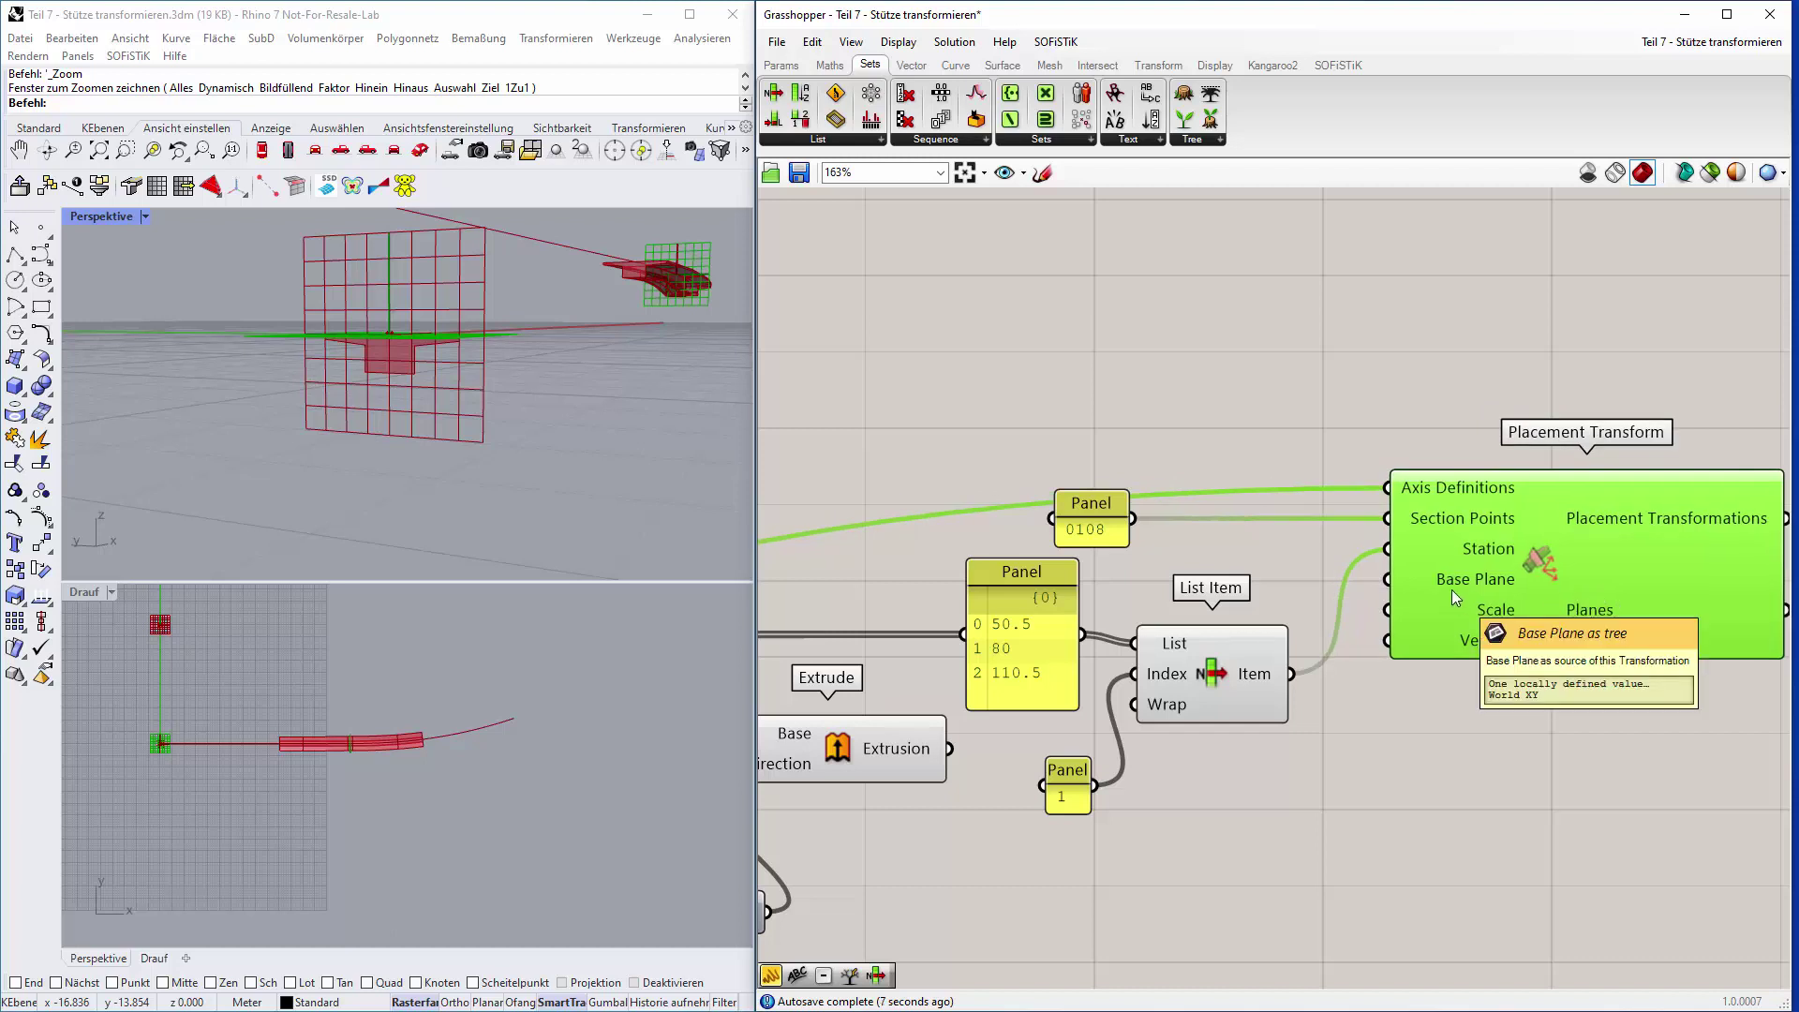
pyautogui.scroll(2, 117, 656)
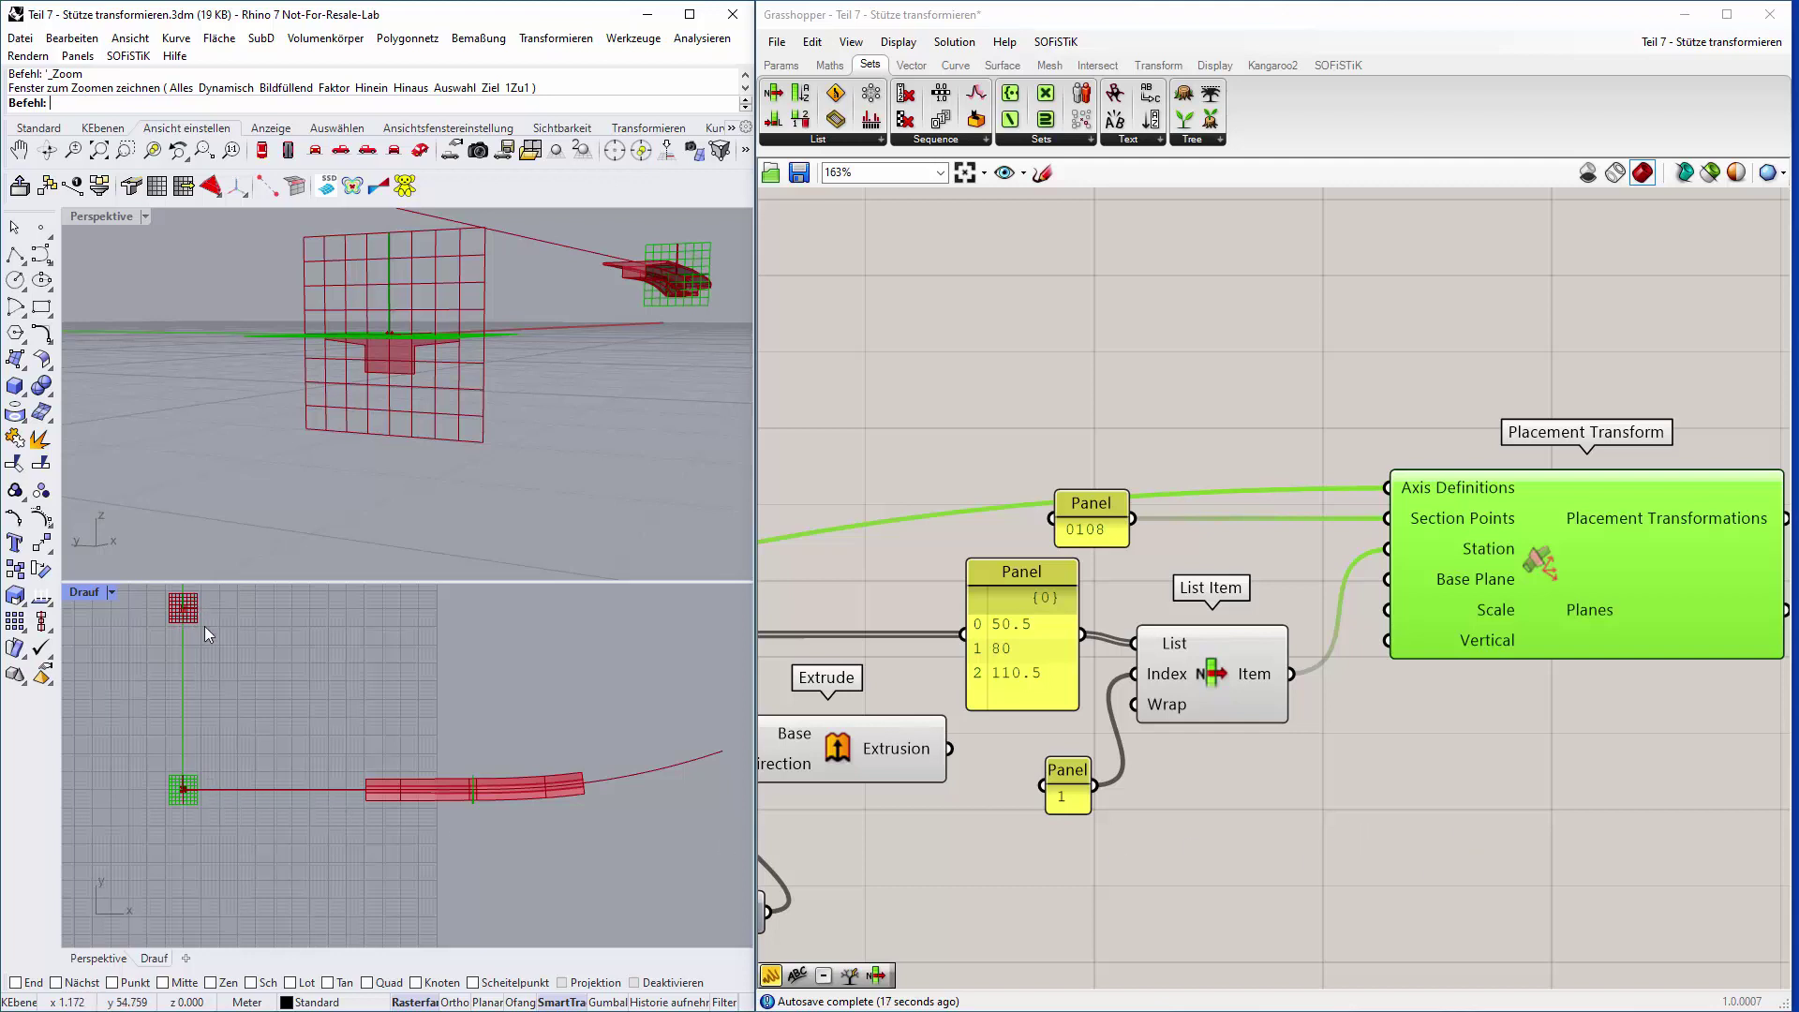
pyautogui.doubleClick(1388, 792)
pyautogui.write('"')
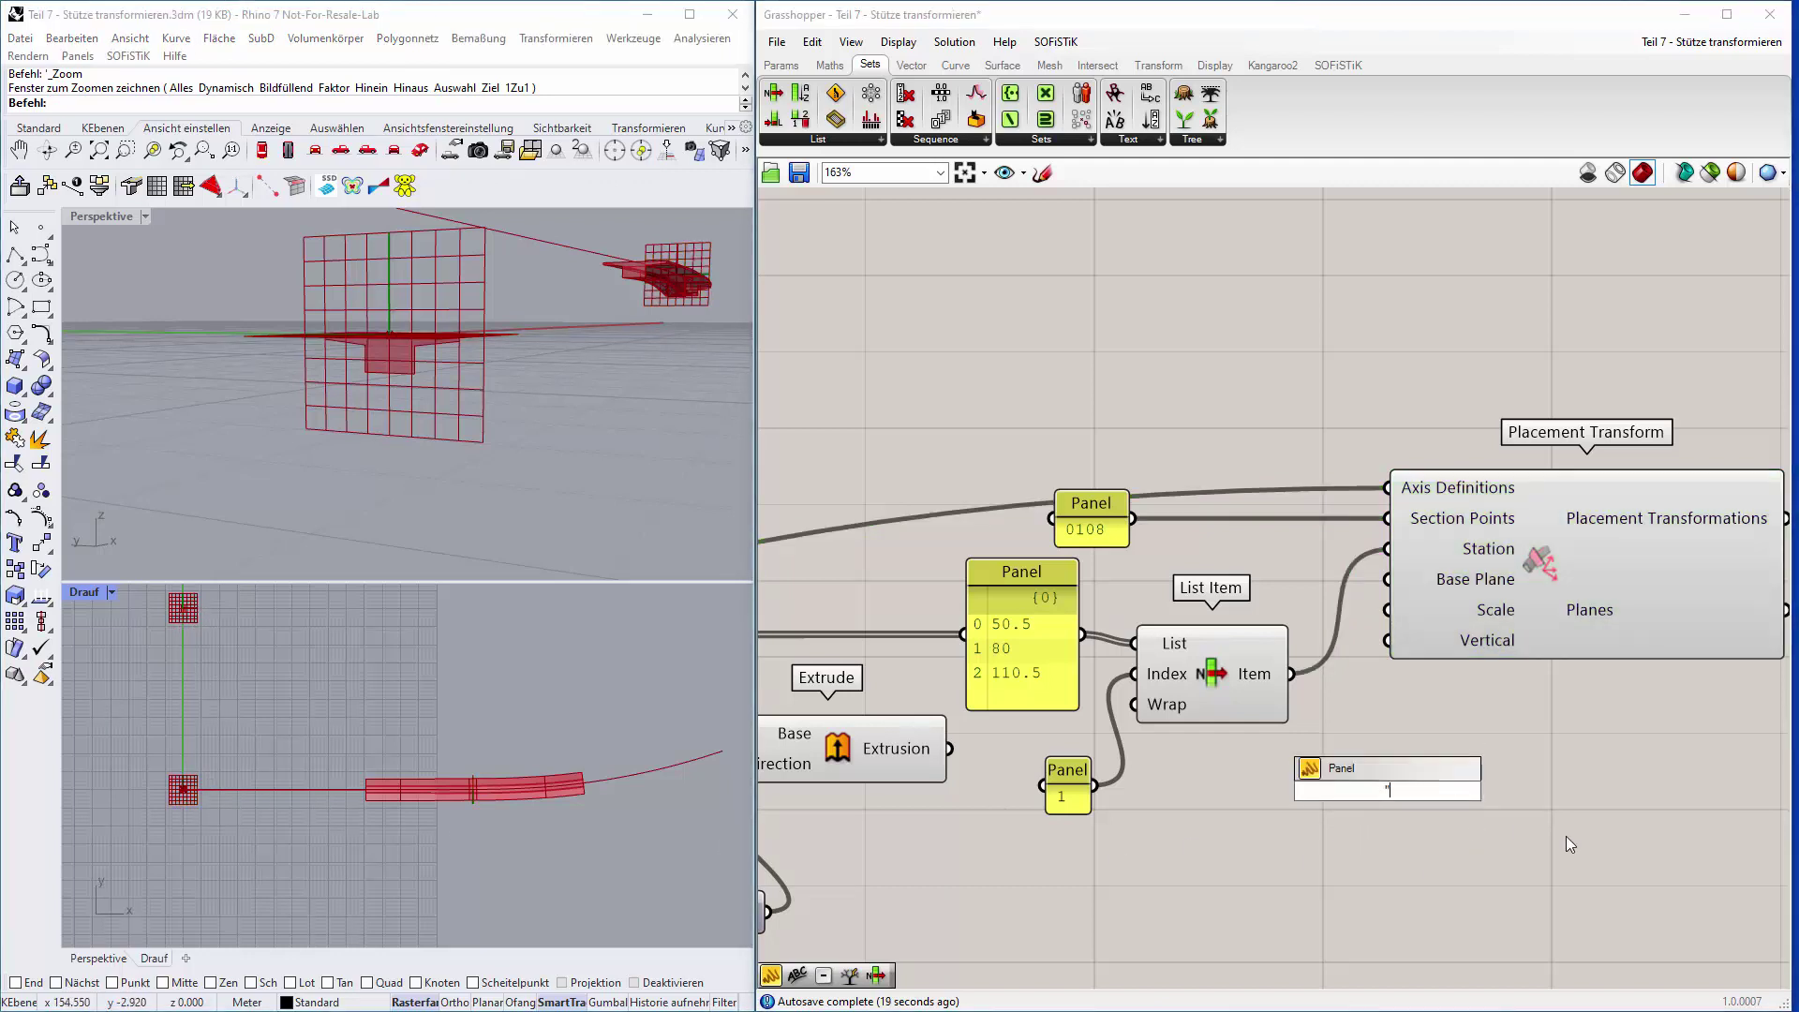
pyautogui.write('1')
pyautogui.press('BackSpace')
pyautogui.press('BackSpace')
pyautogui.write('"0,50,0')
pyautogui.press('Return')
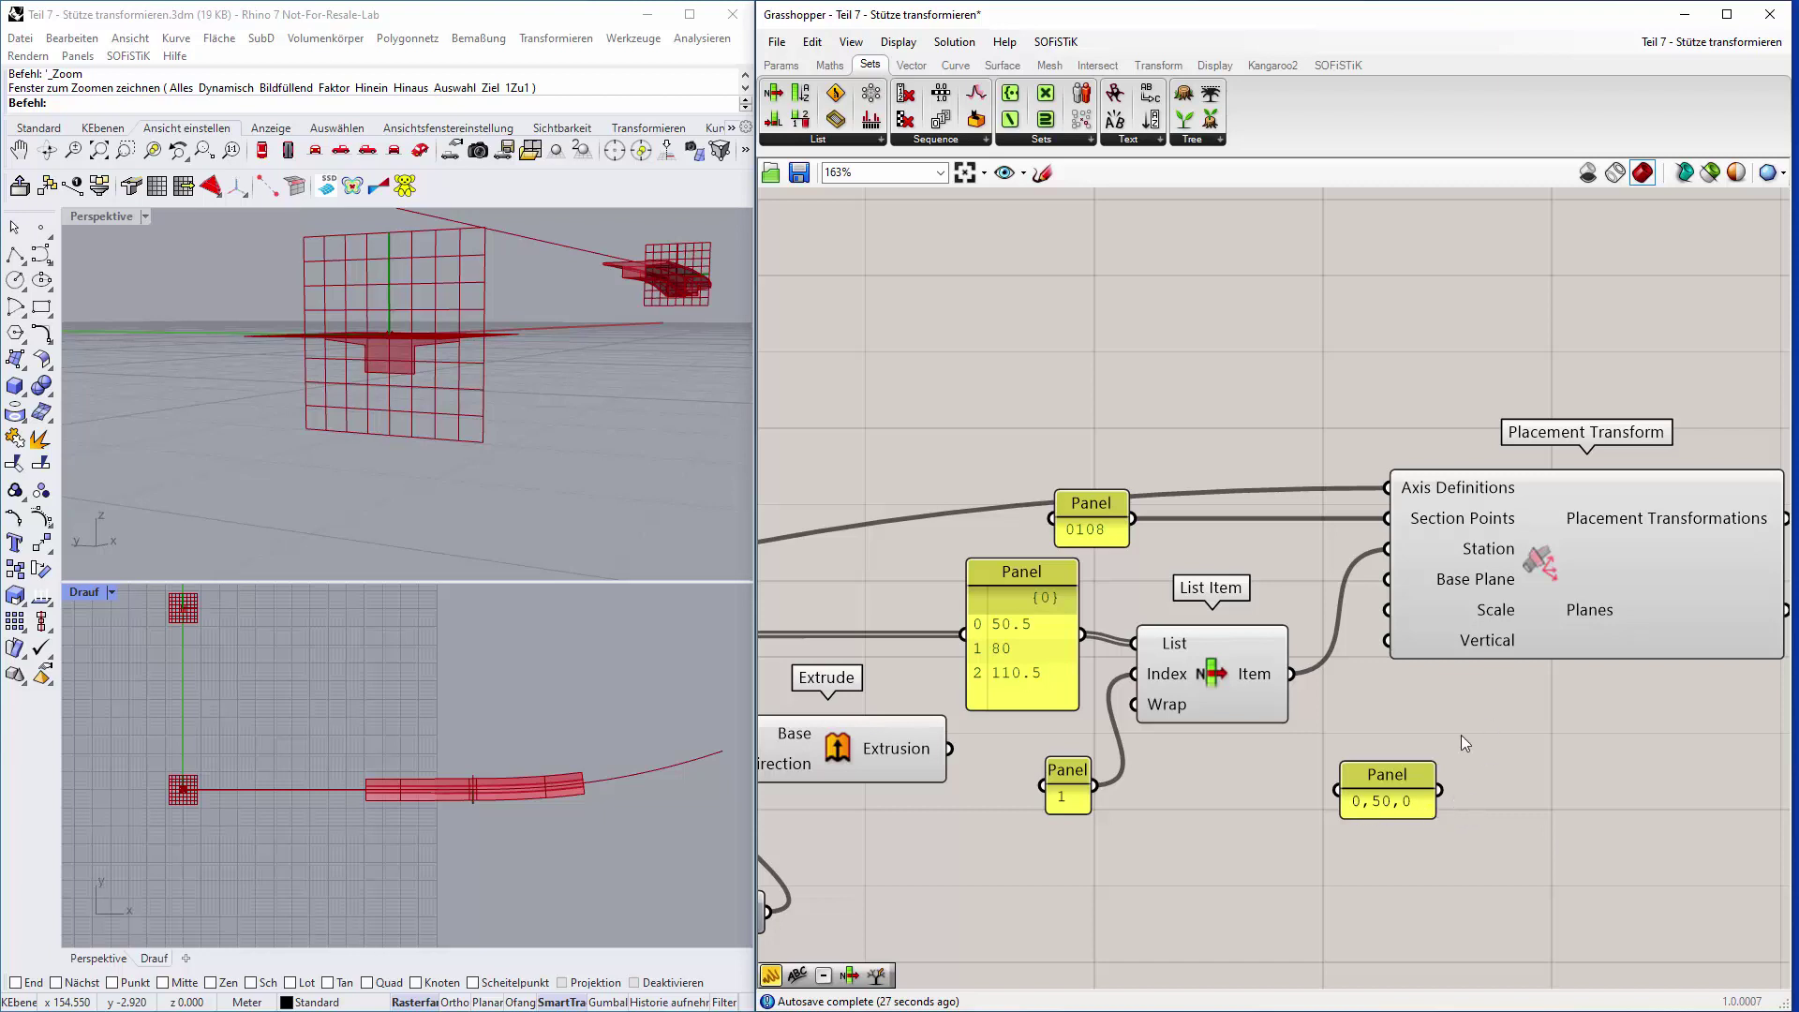
pyautogui.moveTo(1496, 620); pyautogui.dragTo(1581, 621)
pyautogui.moveTo(1439, 790); pyautogui.dragTo(1452, 573)
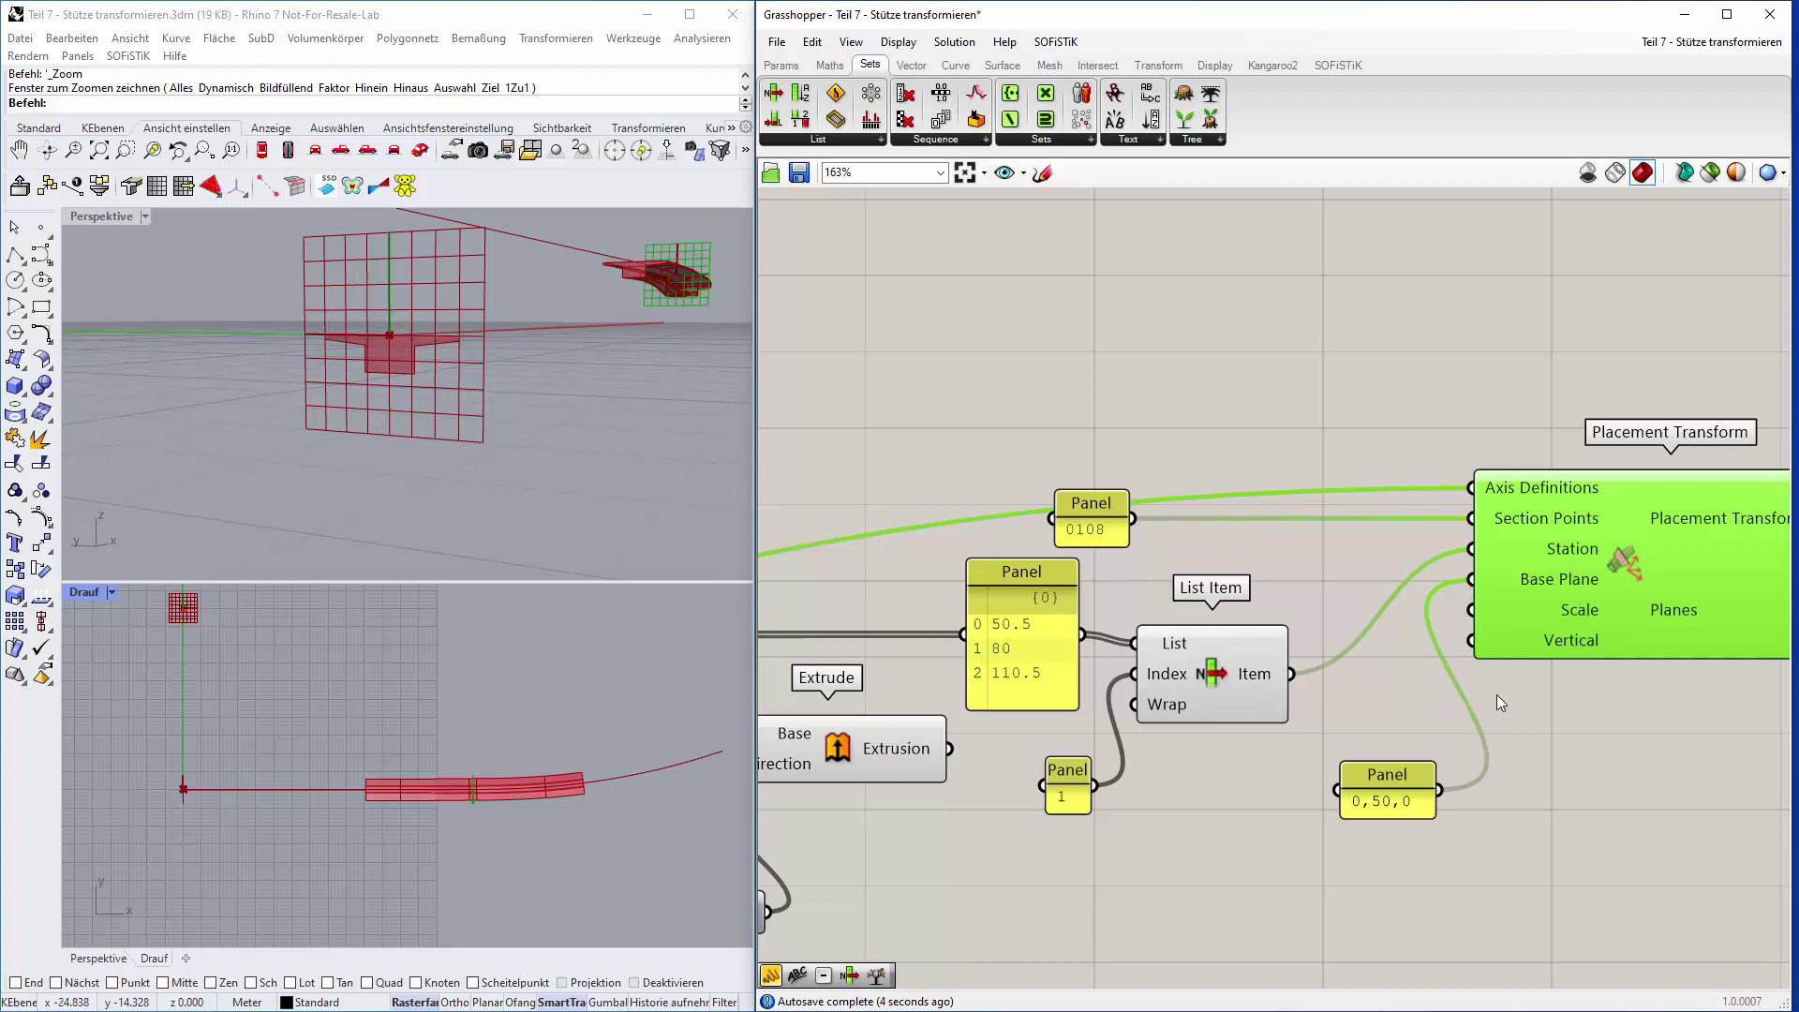
# - Inspect the Placement Transform planes on the superstructure in the perspective view, highlighting them by selecting the component
pyautogui.scroll(-1, 1535, 710)
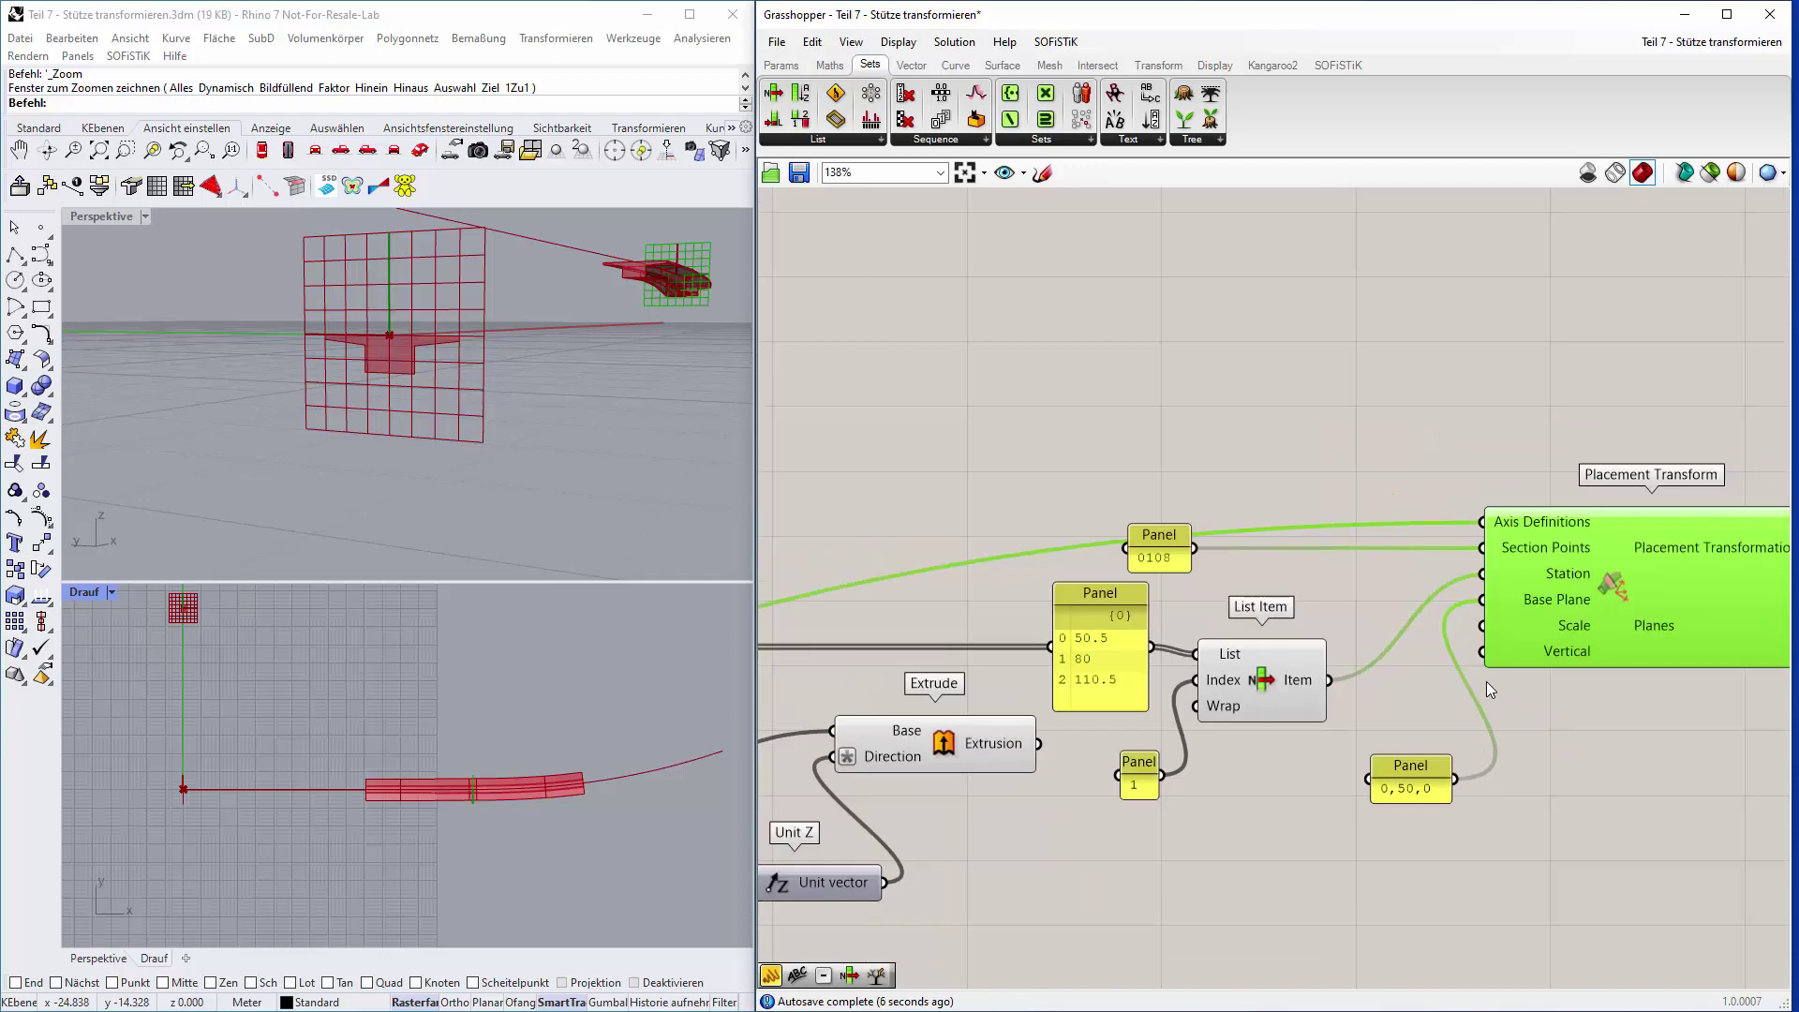
pyautogui.click(1584, 731)
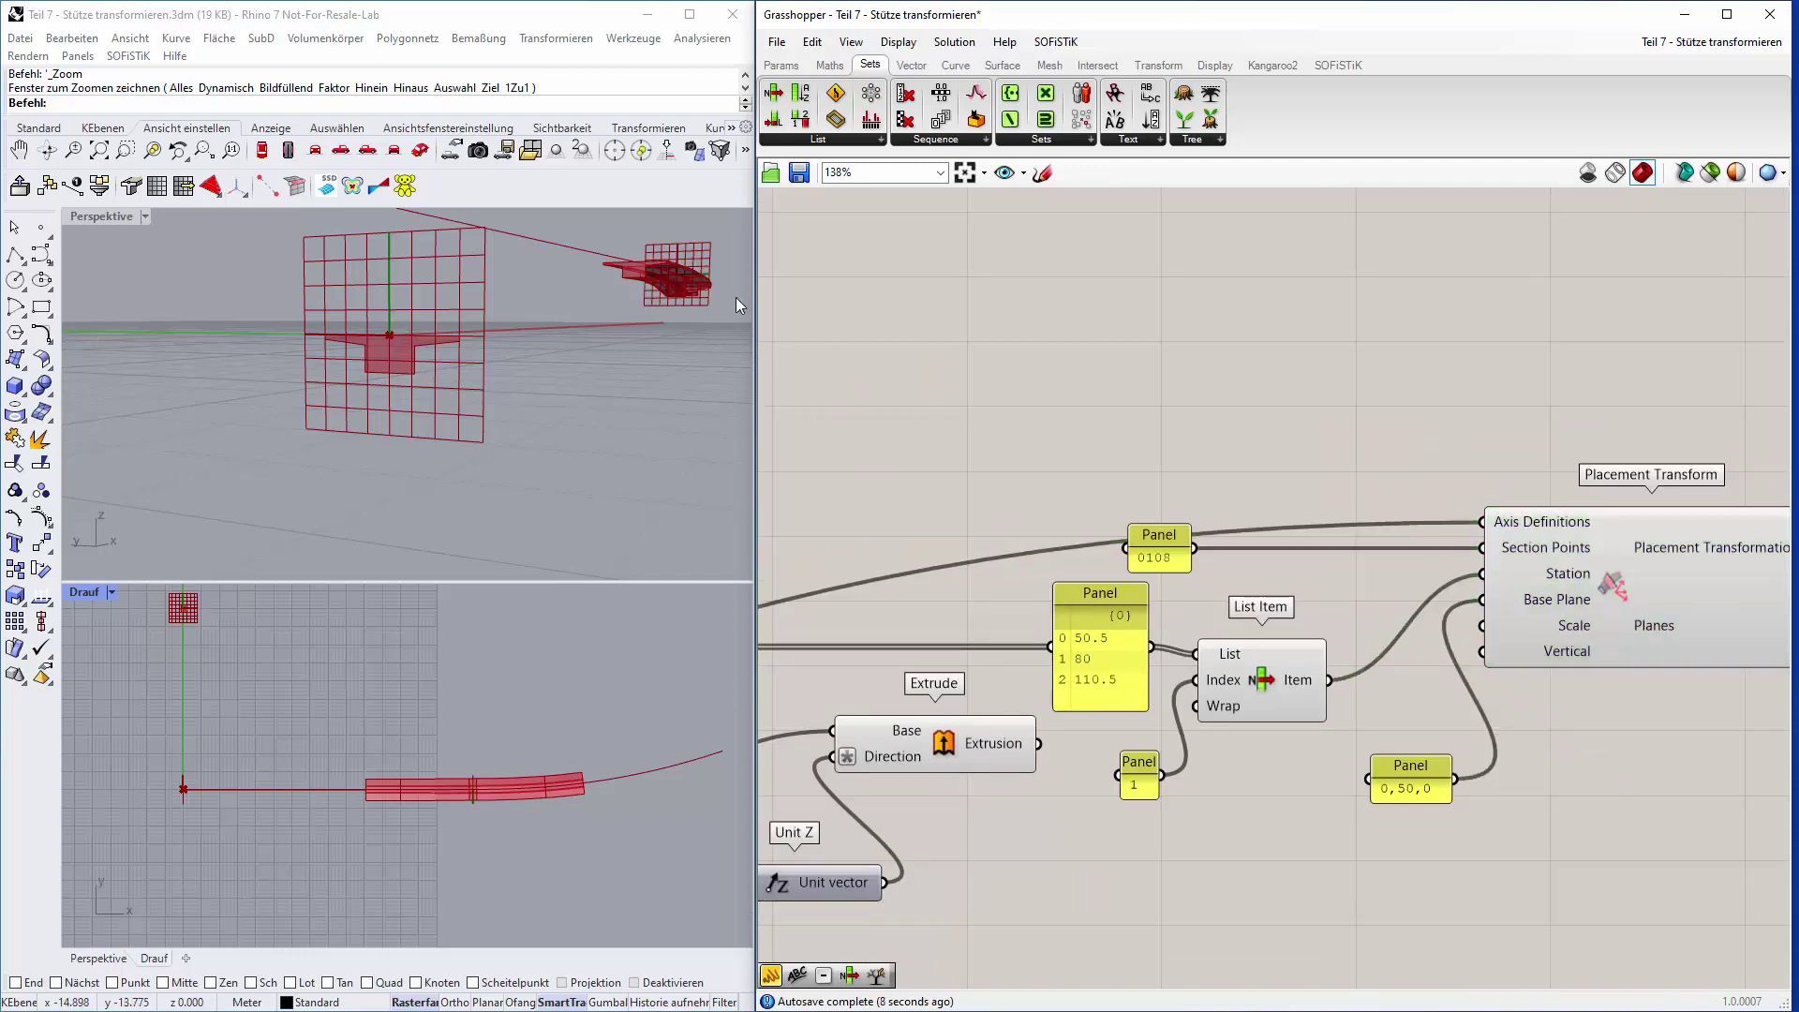
pyautogui.moveTo(633, 412); pyautogui.dragTo(465, 416, button='right')
pyautogui.scroll(-3, 525, 408)
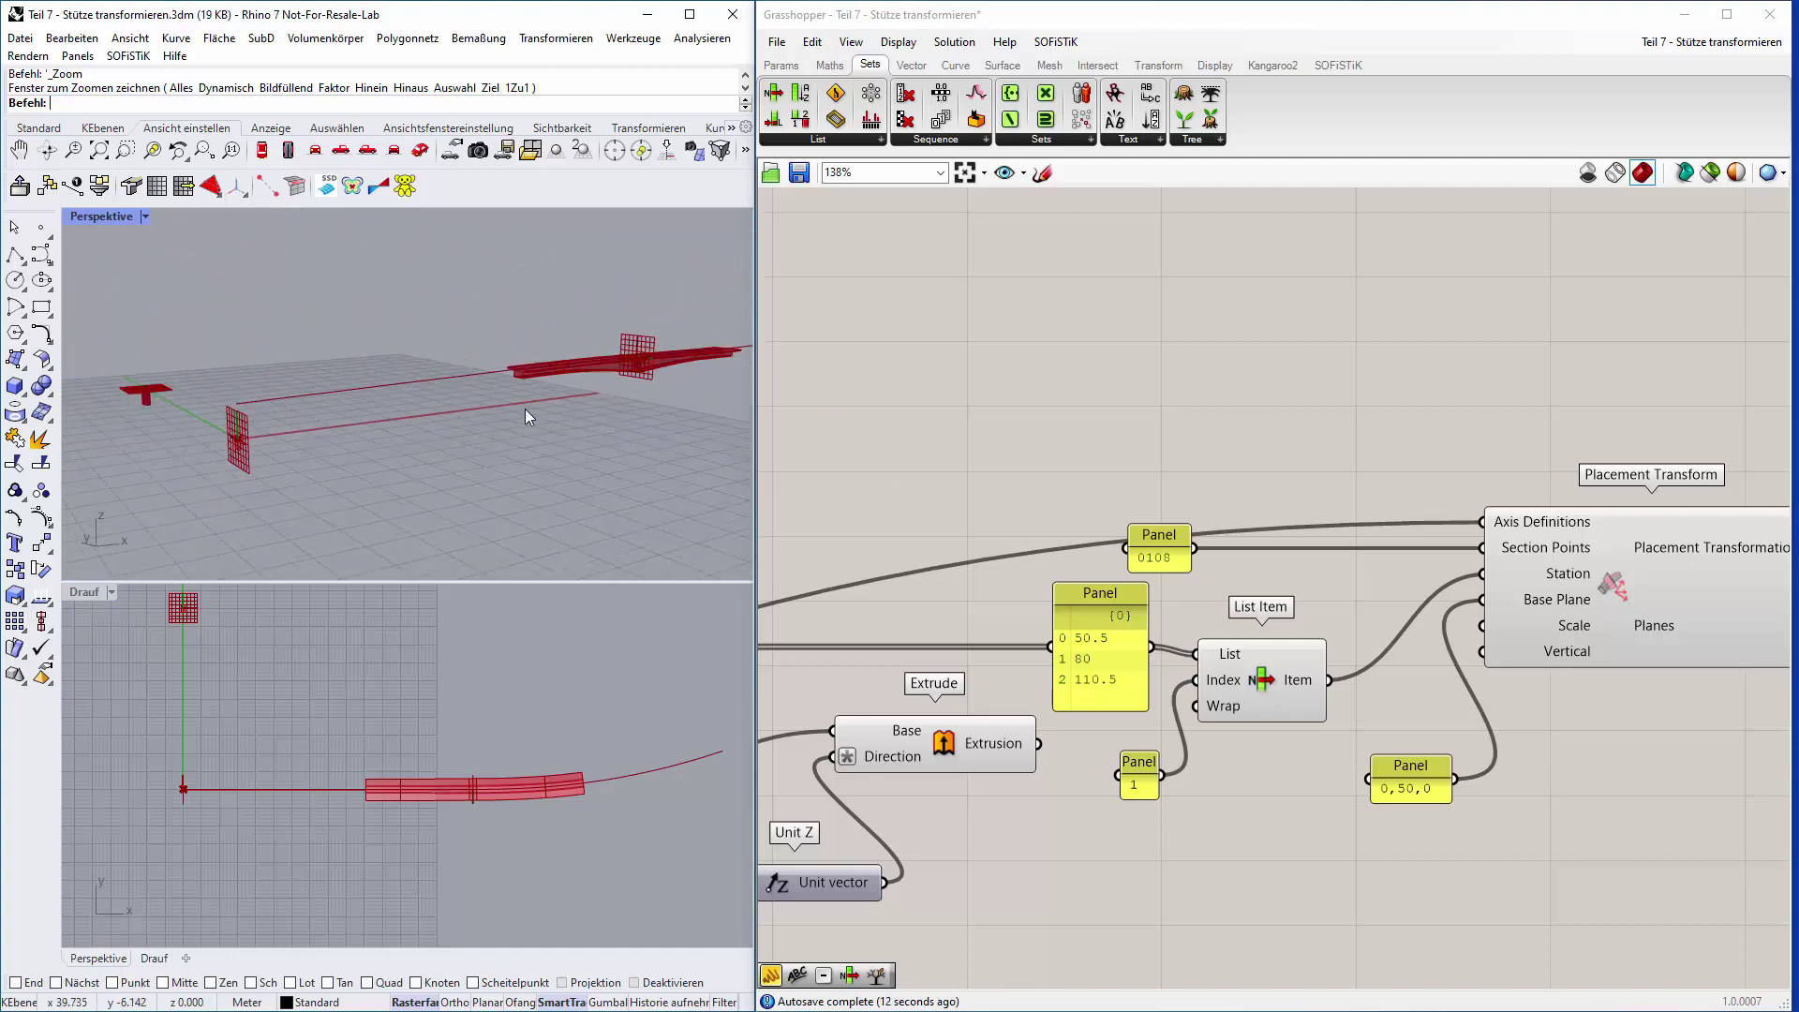
pyautogui.moveTo(603, 411); pyautogui.dragTo(437, 395, button='right')
pyautogui.click(1537, 577)
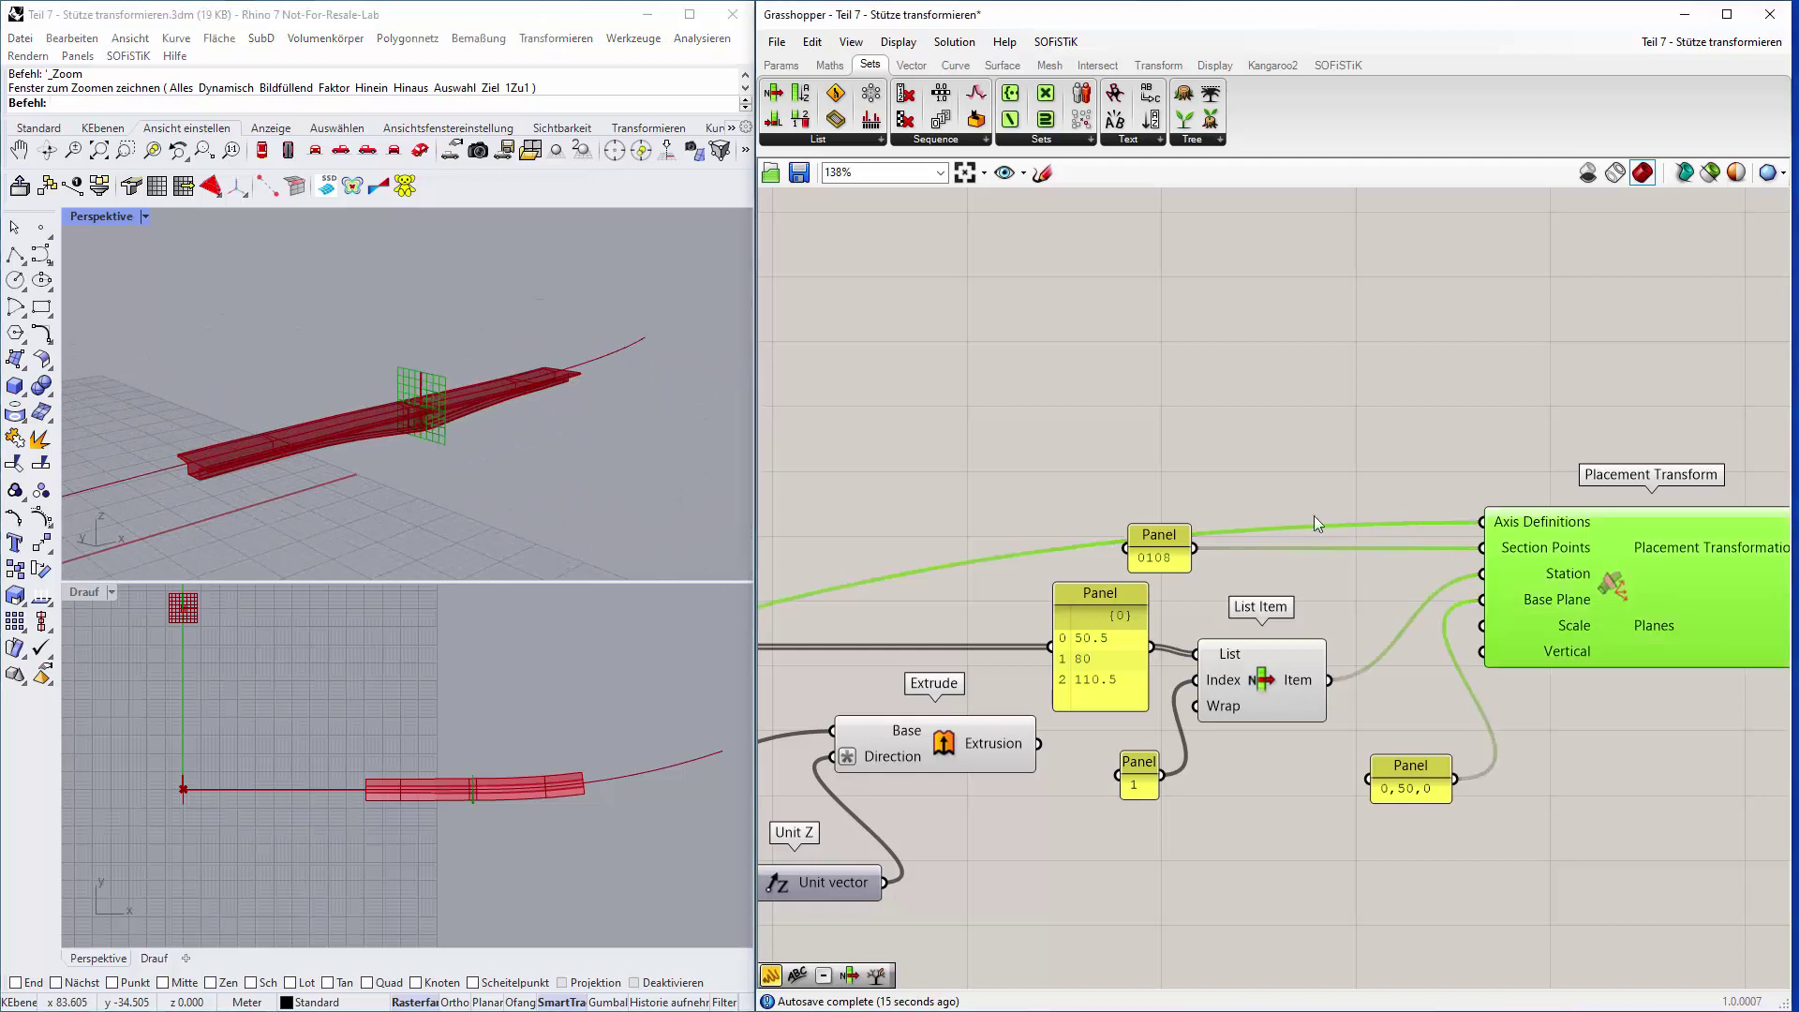
# - Add a Transform component to the canvas, just past the Placement Transform component
pyautogui.scroll(3, 421, 437)
pyautogui.scroll(-4, 421, 437)
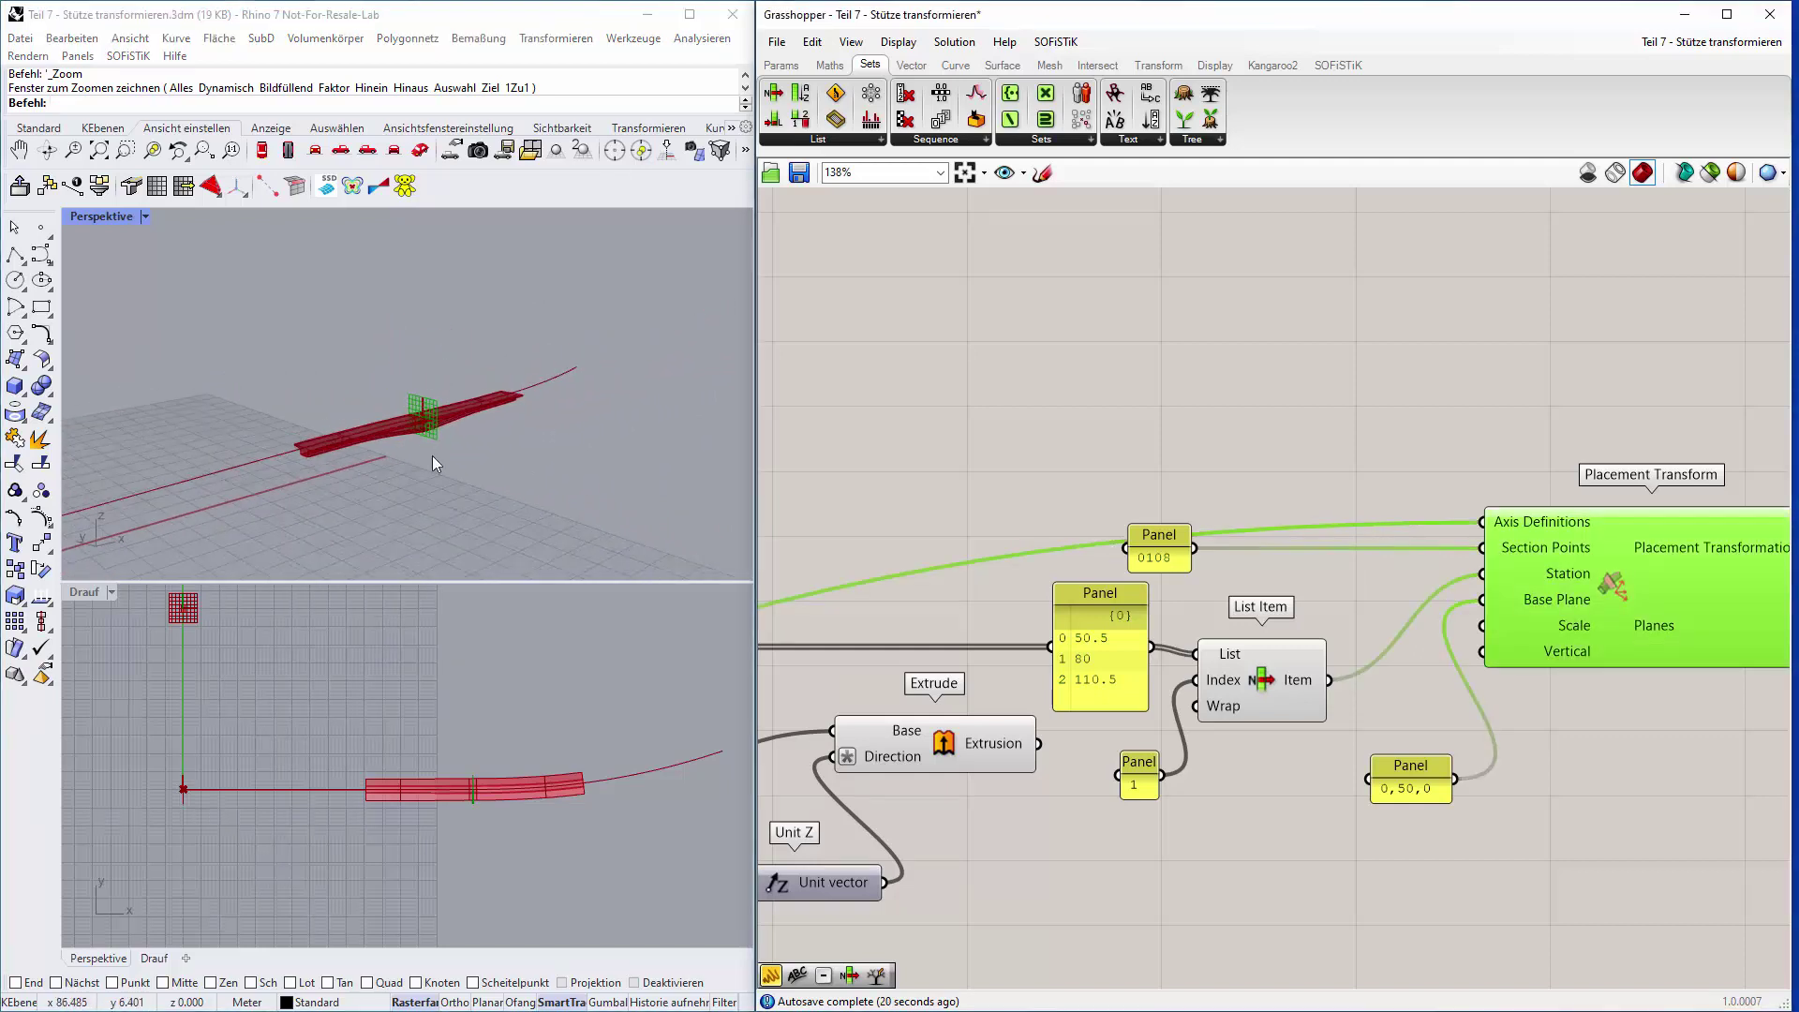
pyautogui.scroll(-5, 1655, 798)
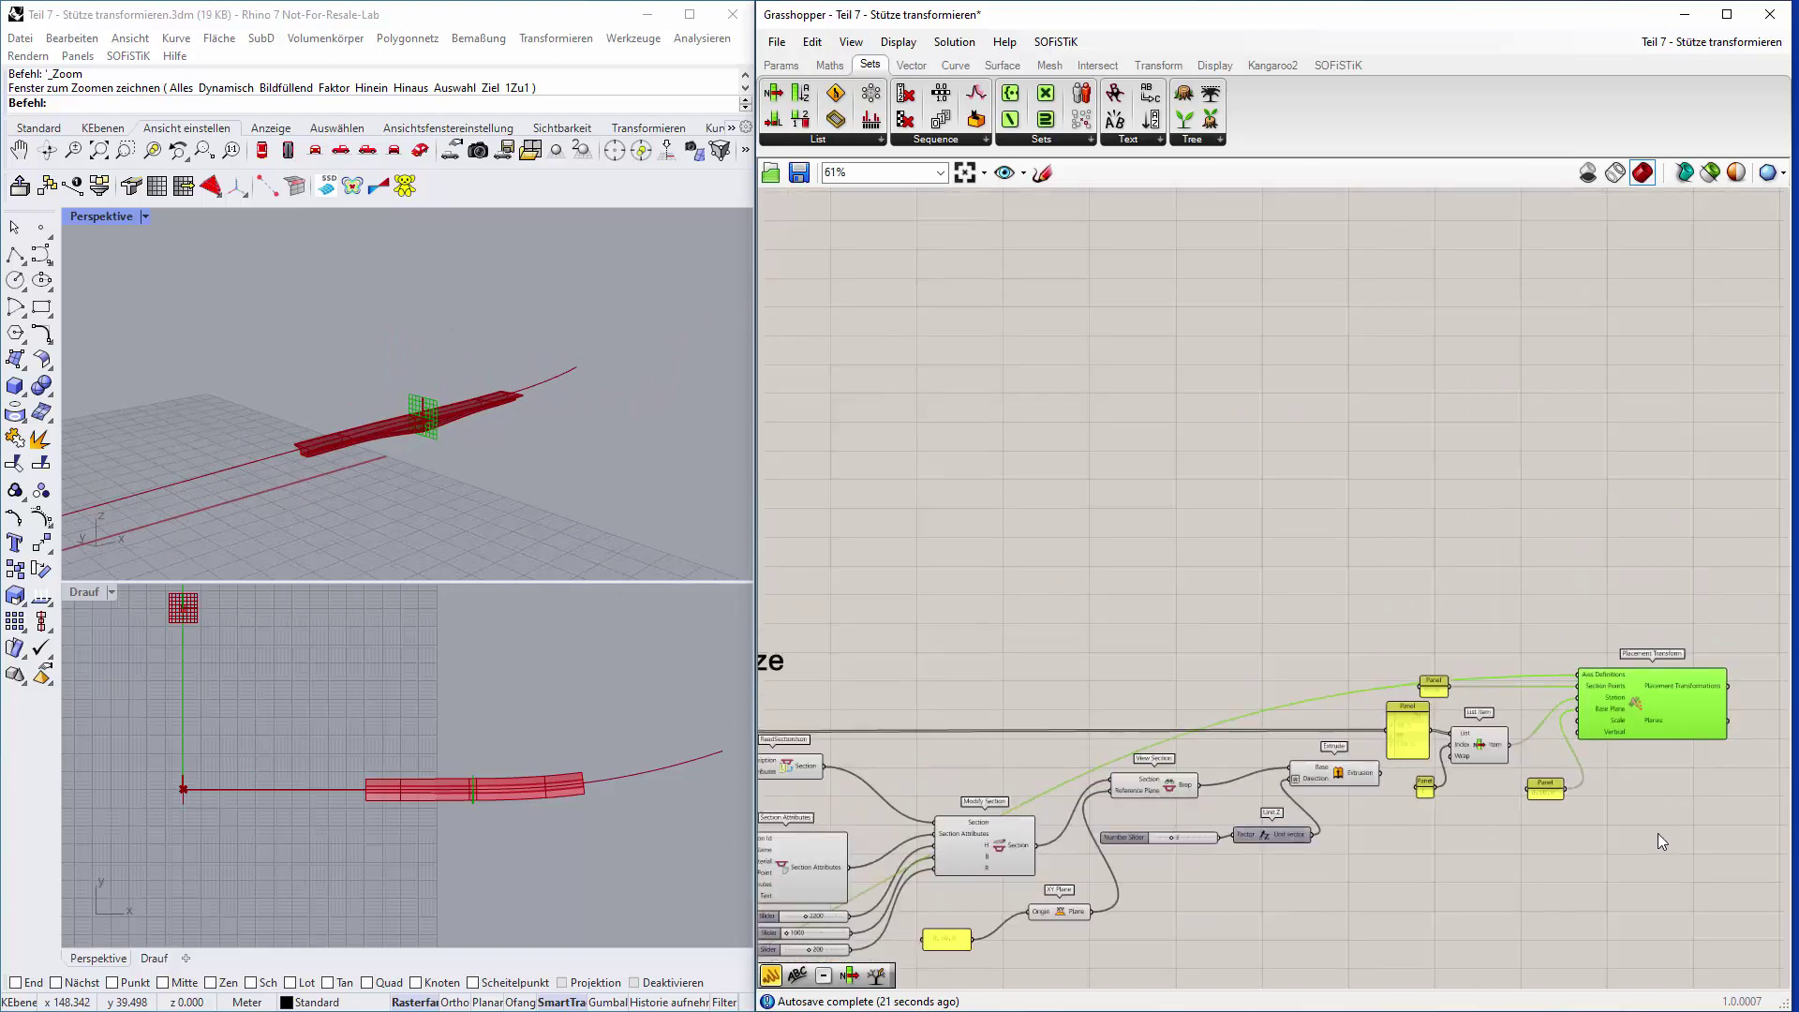
pyautogui.scroll(4, 1293, 628)
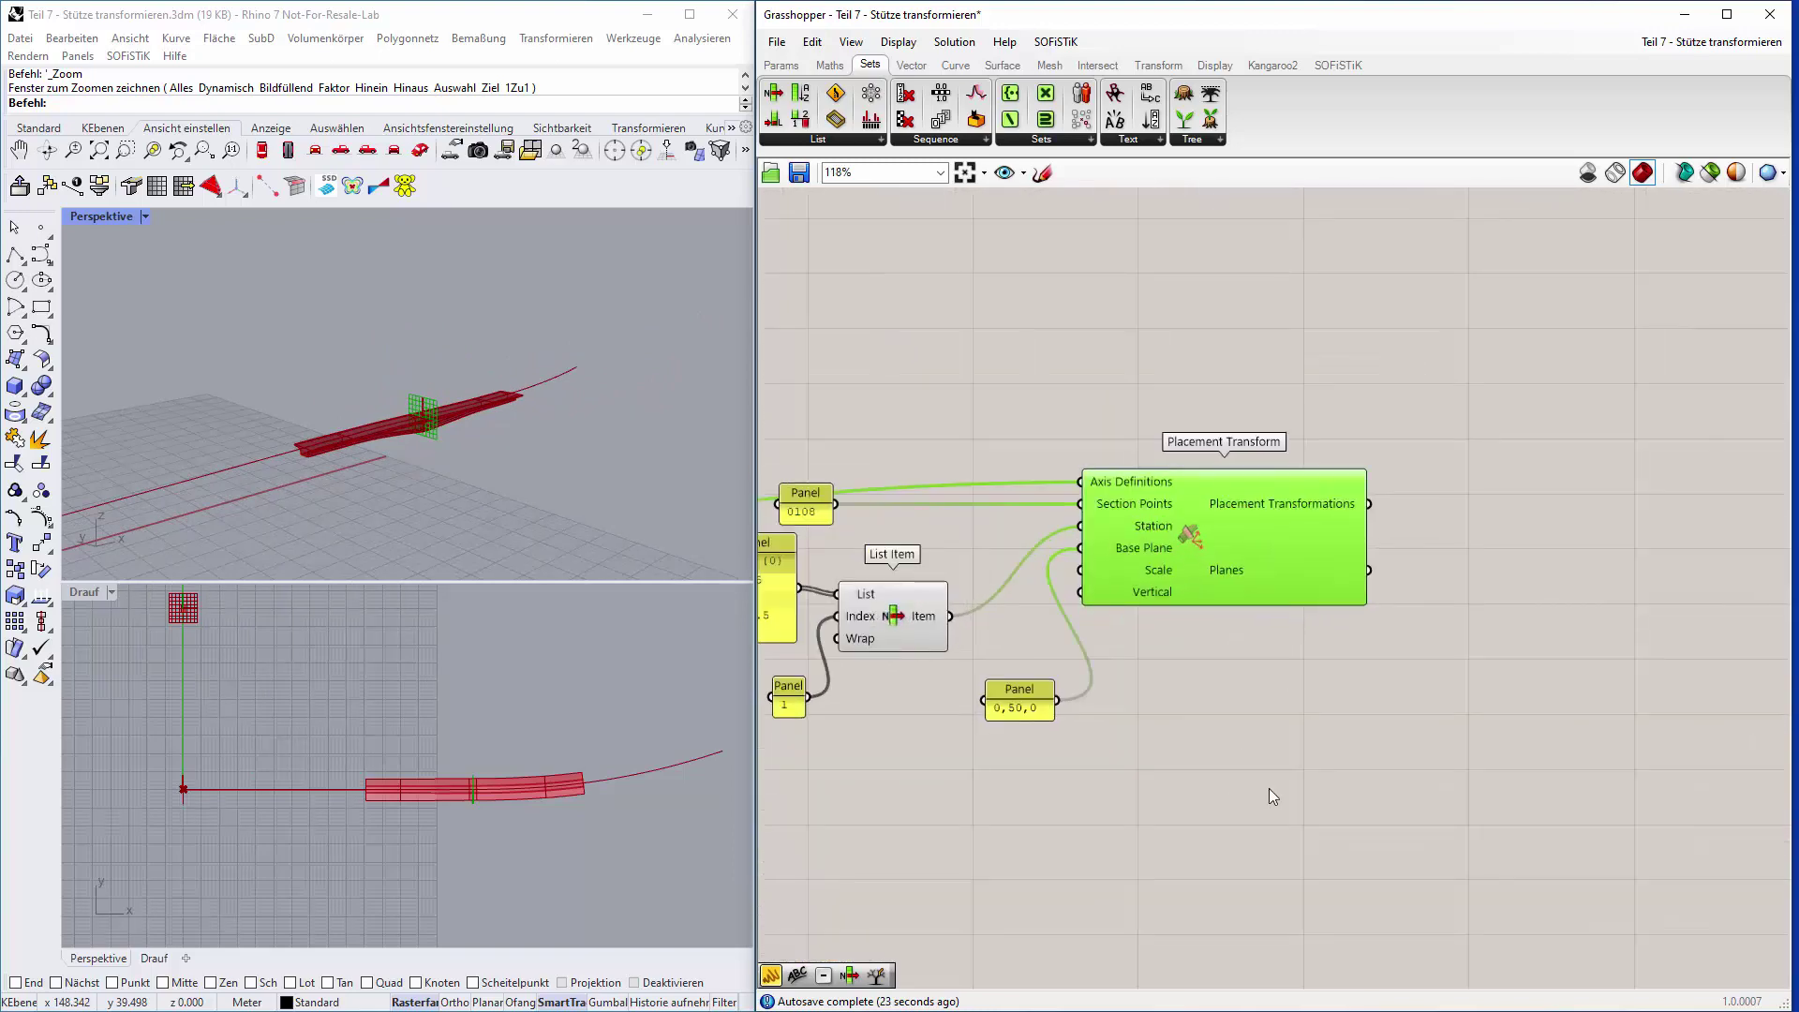
pyautogui.moveTo(1273, 794); pyautogui.dragTo(1388, 823, button='right')
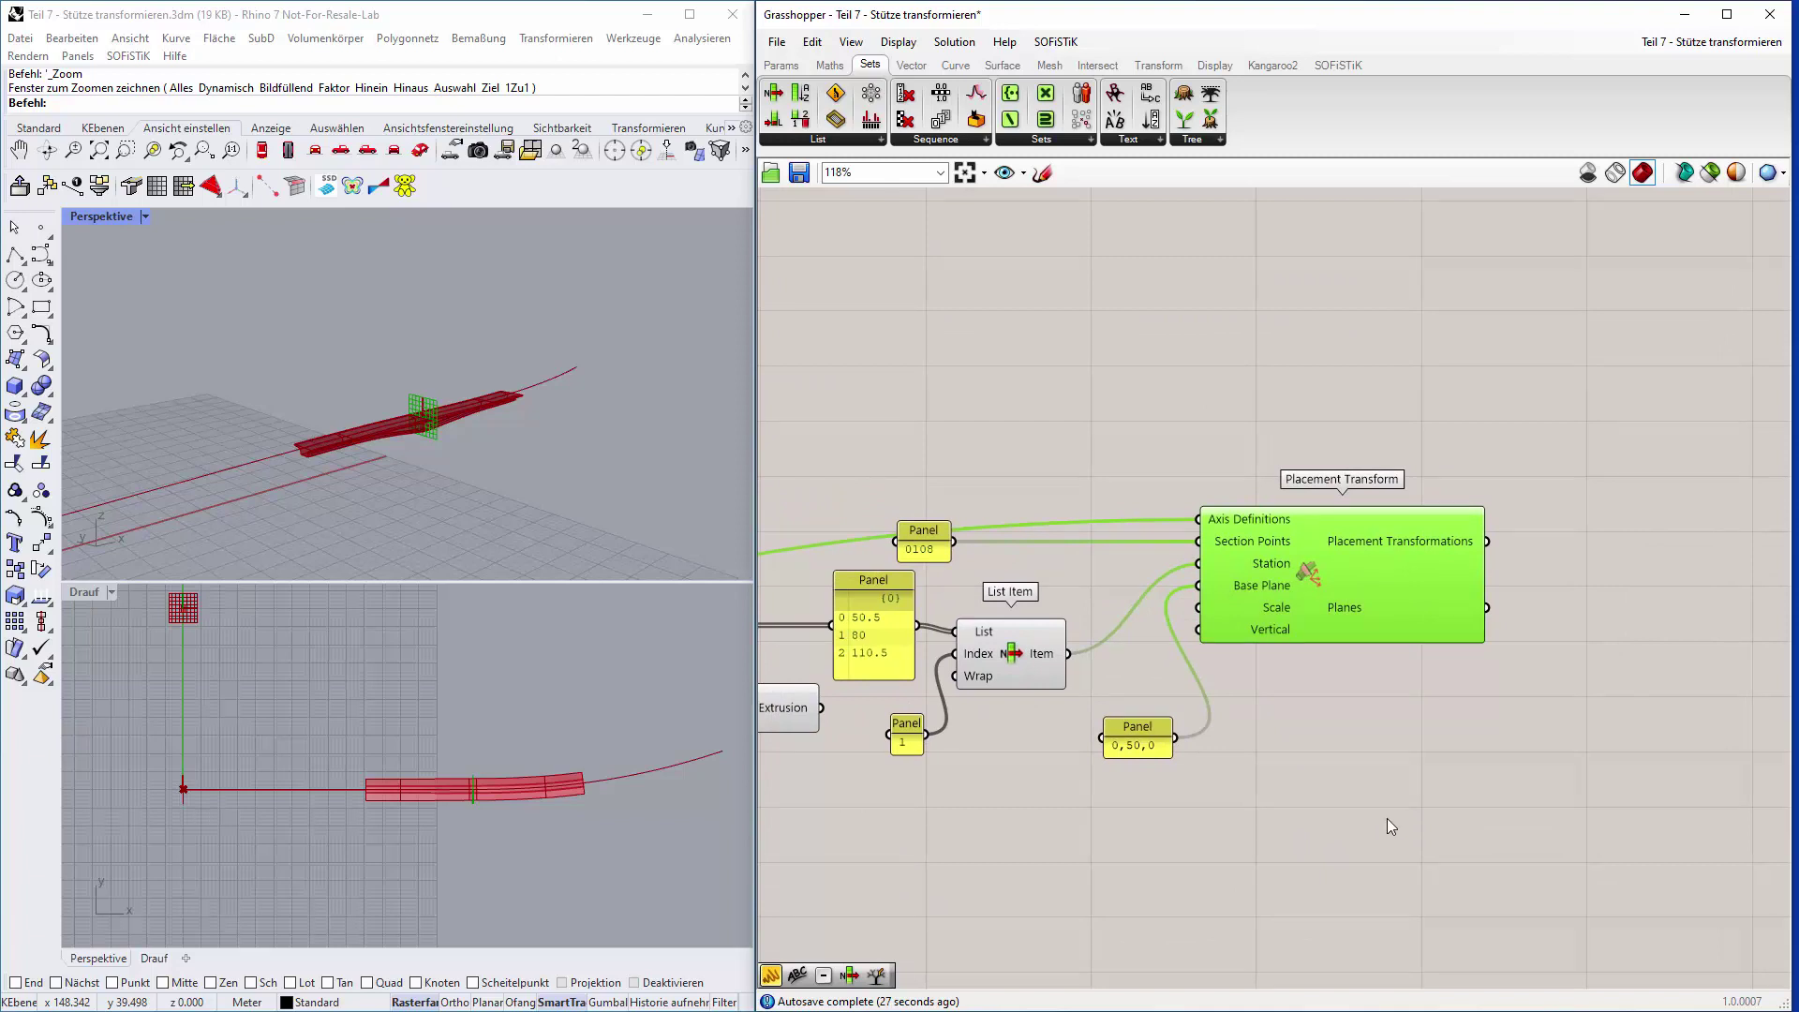
pyautogui.scroll(-2, 1387, 818)
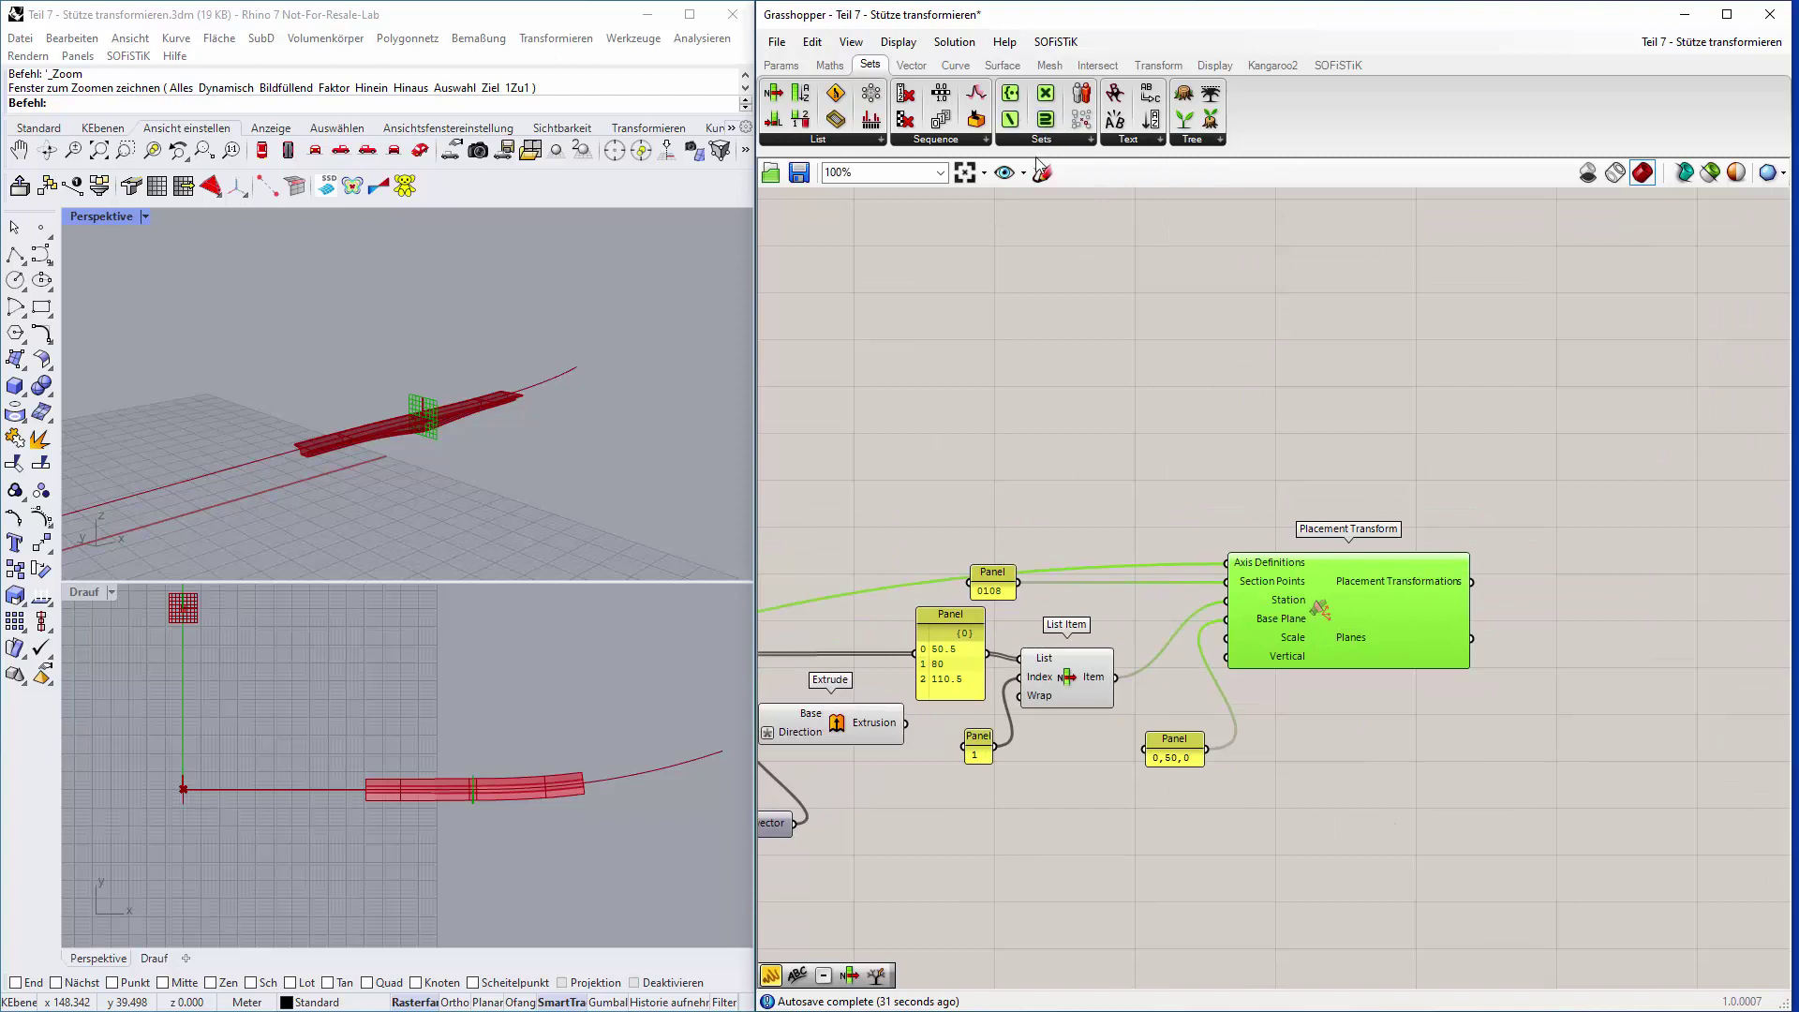
pyautogui.click(1157, 66)
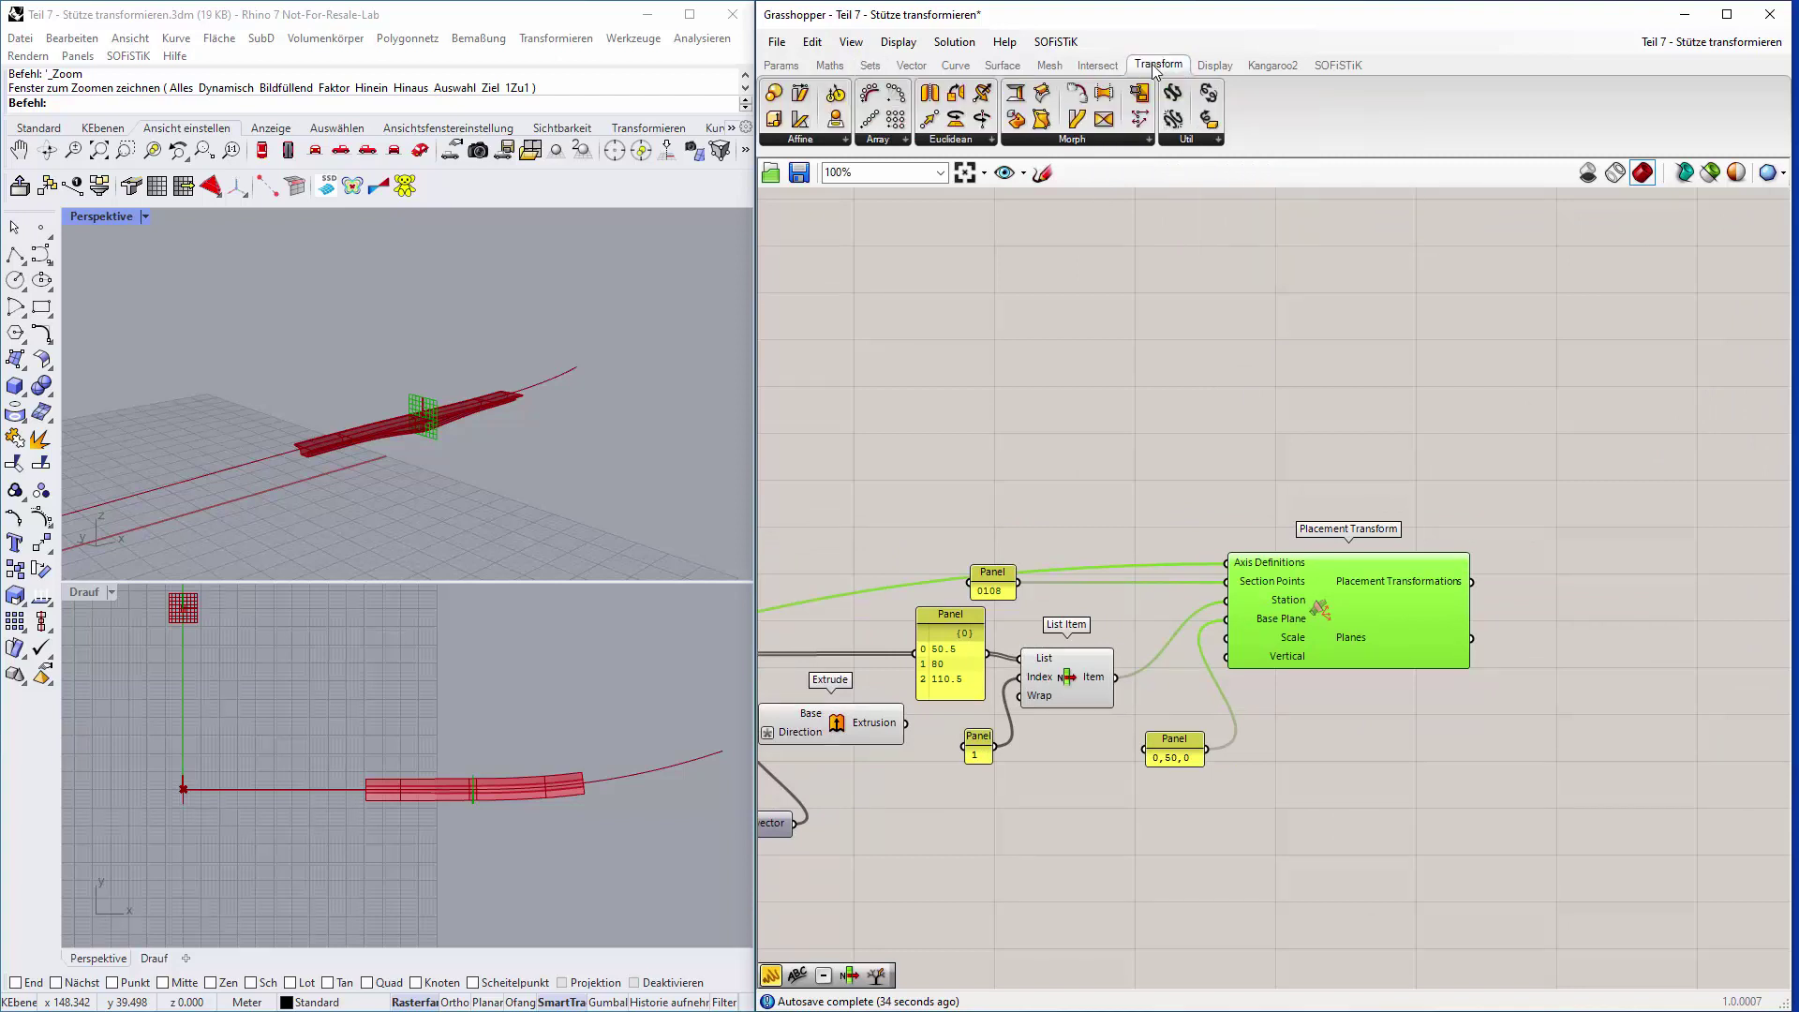
pyautogui.click(1218, 139)
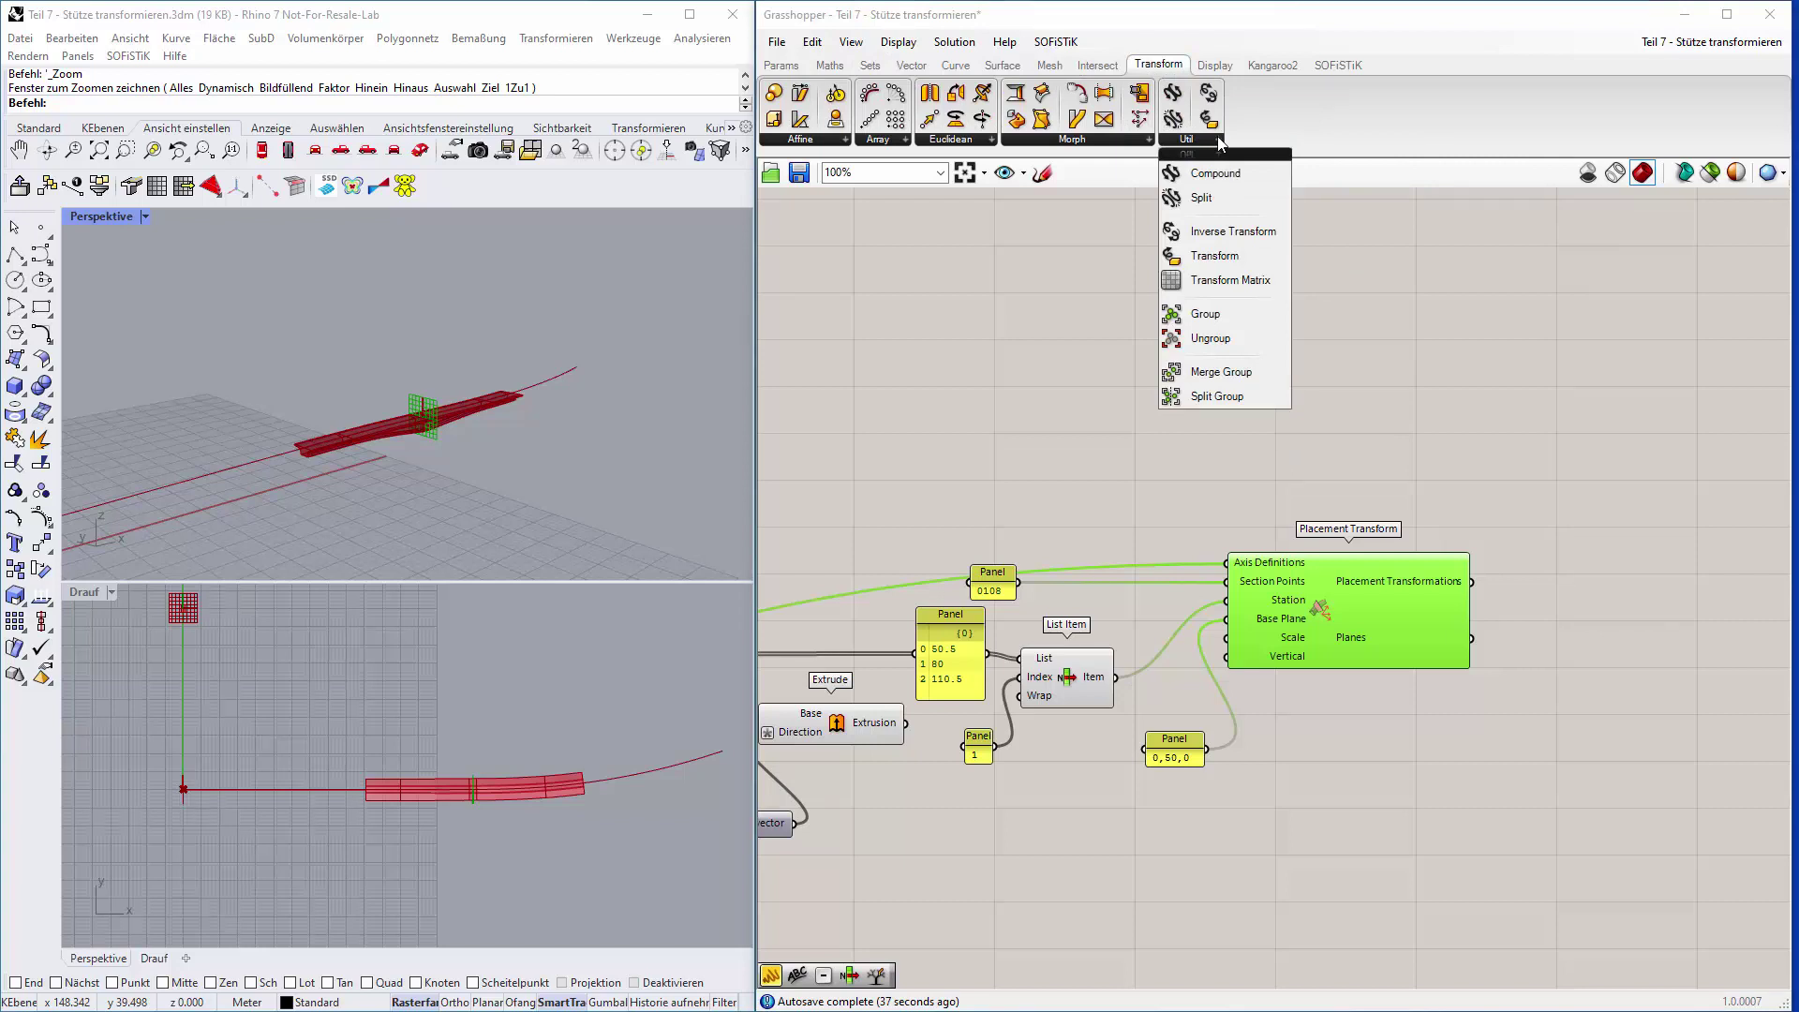
pyautogui.click(1230, 259)
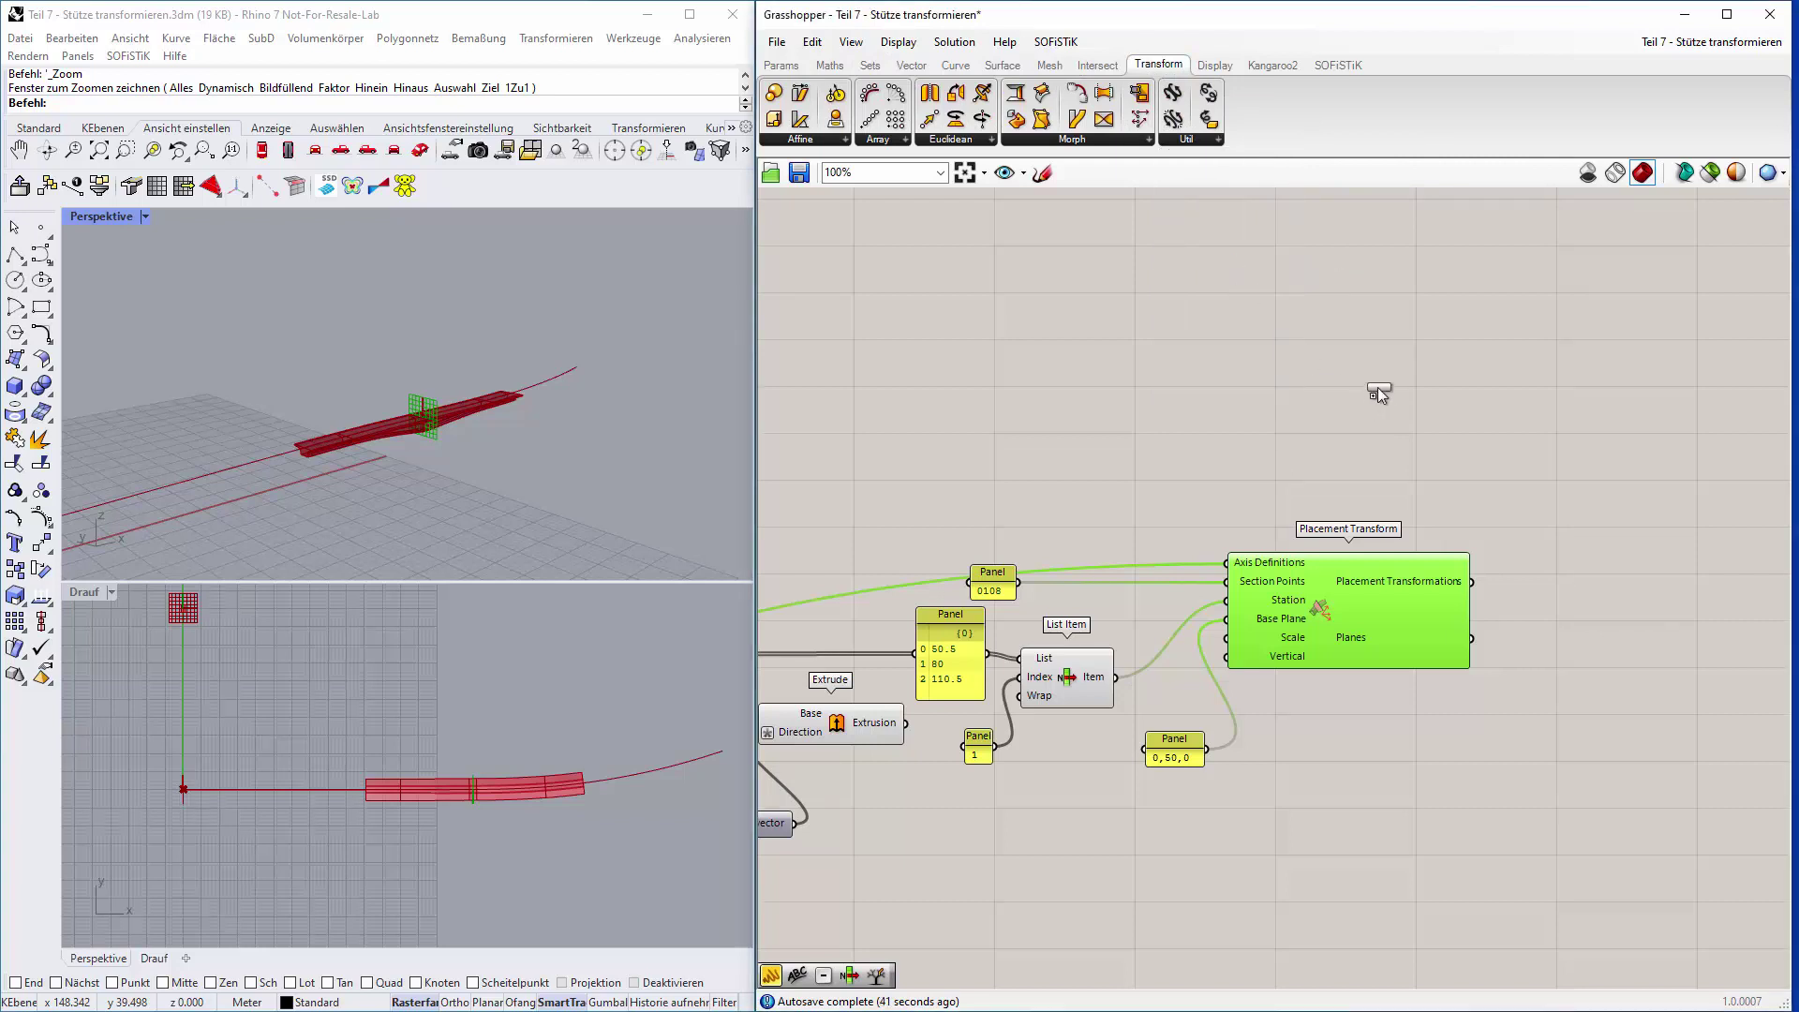
pyautogui.click(1632, 494)
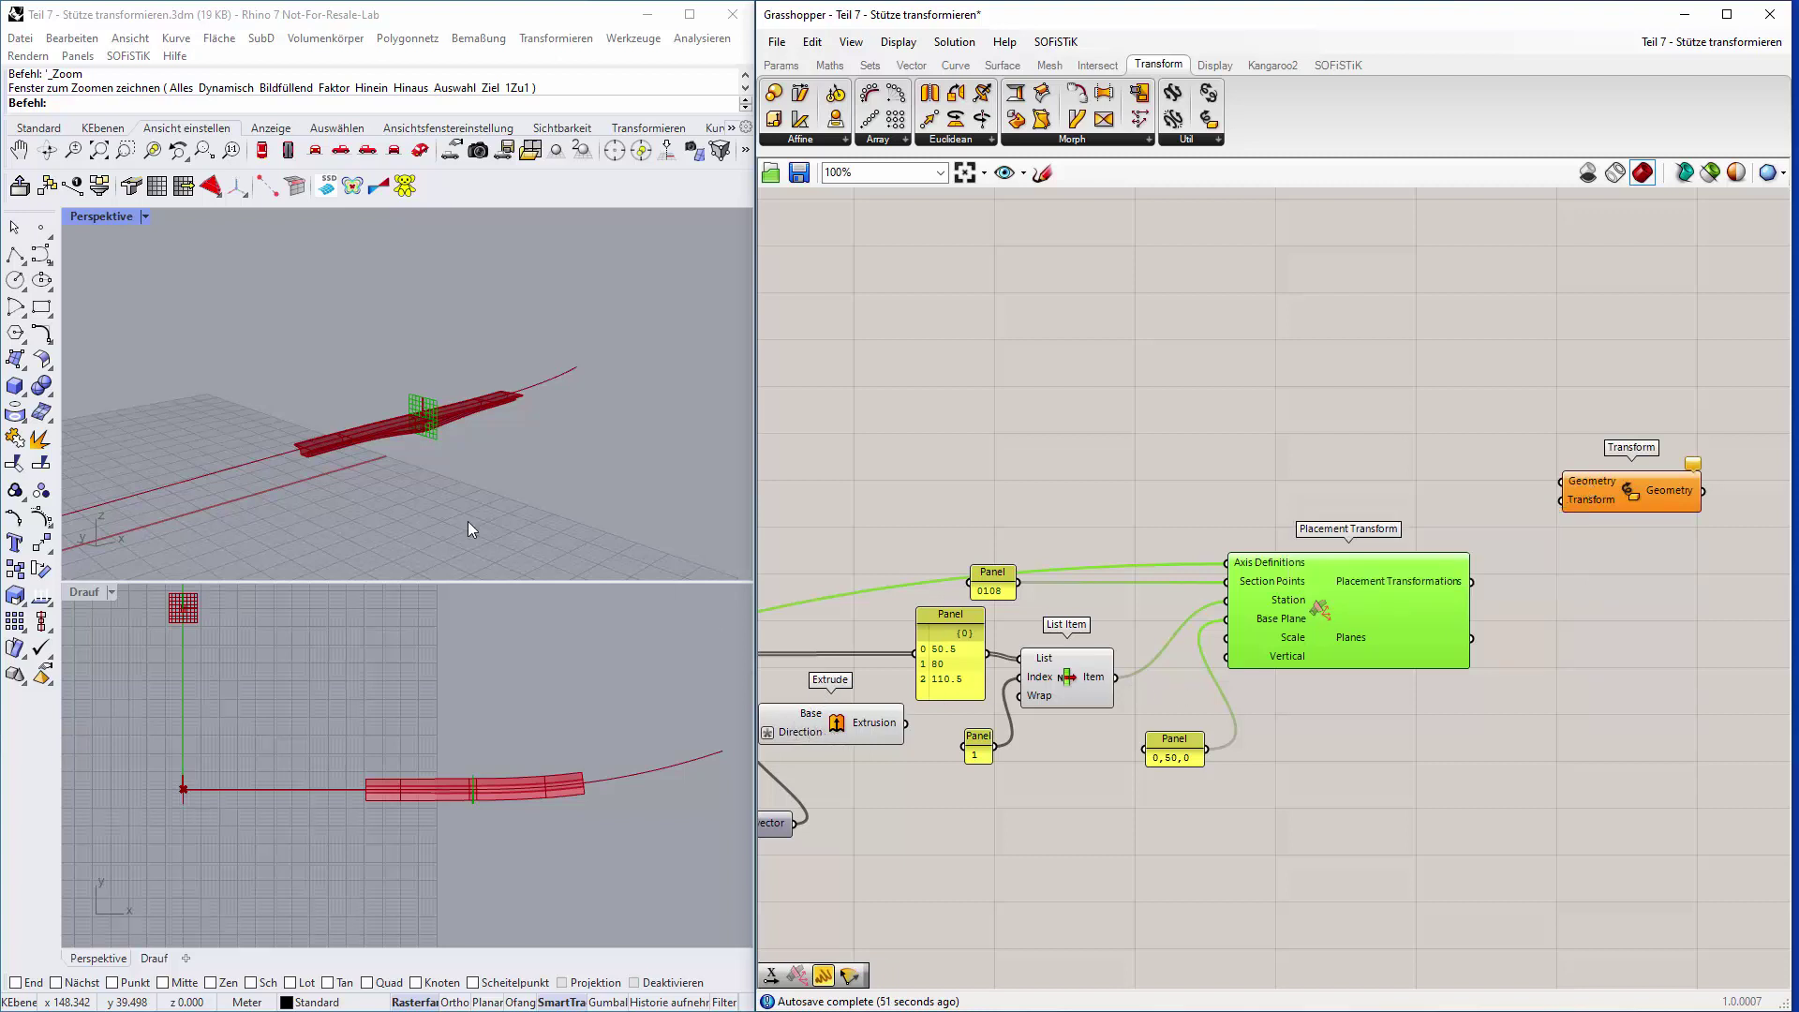
# - Connect Extrude's Extrusion output to Transform's Geometry input and Placement Transformations to its Transform input, shifting Placement Transform slightly
pyautogui.scroll(-2, 309, 418)
pyautogui.moveTo(330, 464); pyautogui.dragTo(452, 459, button='right')
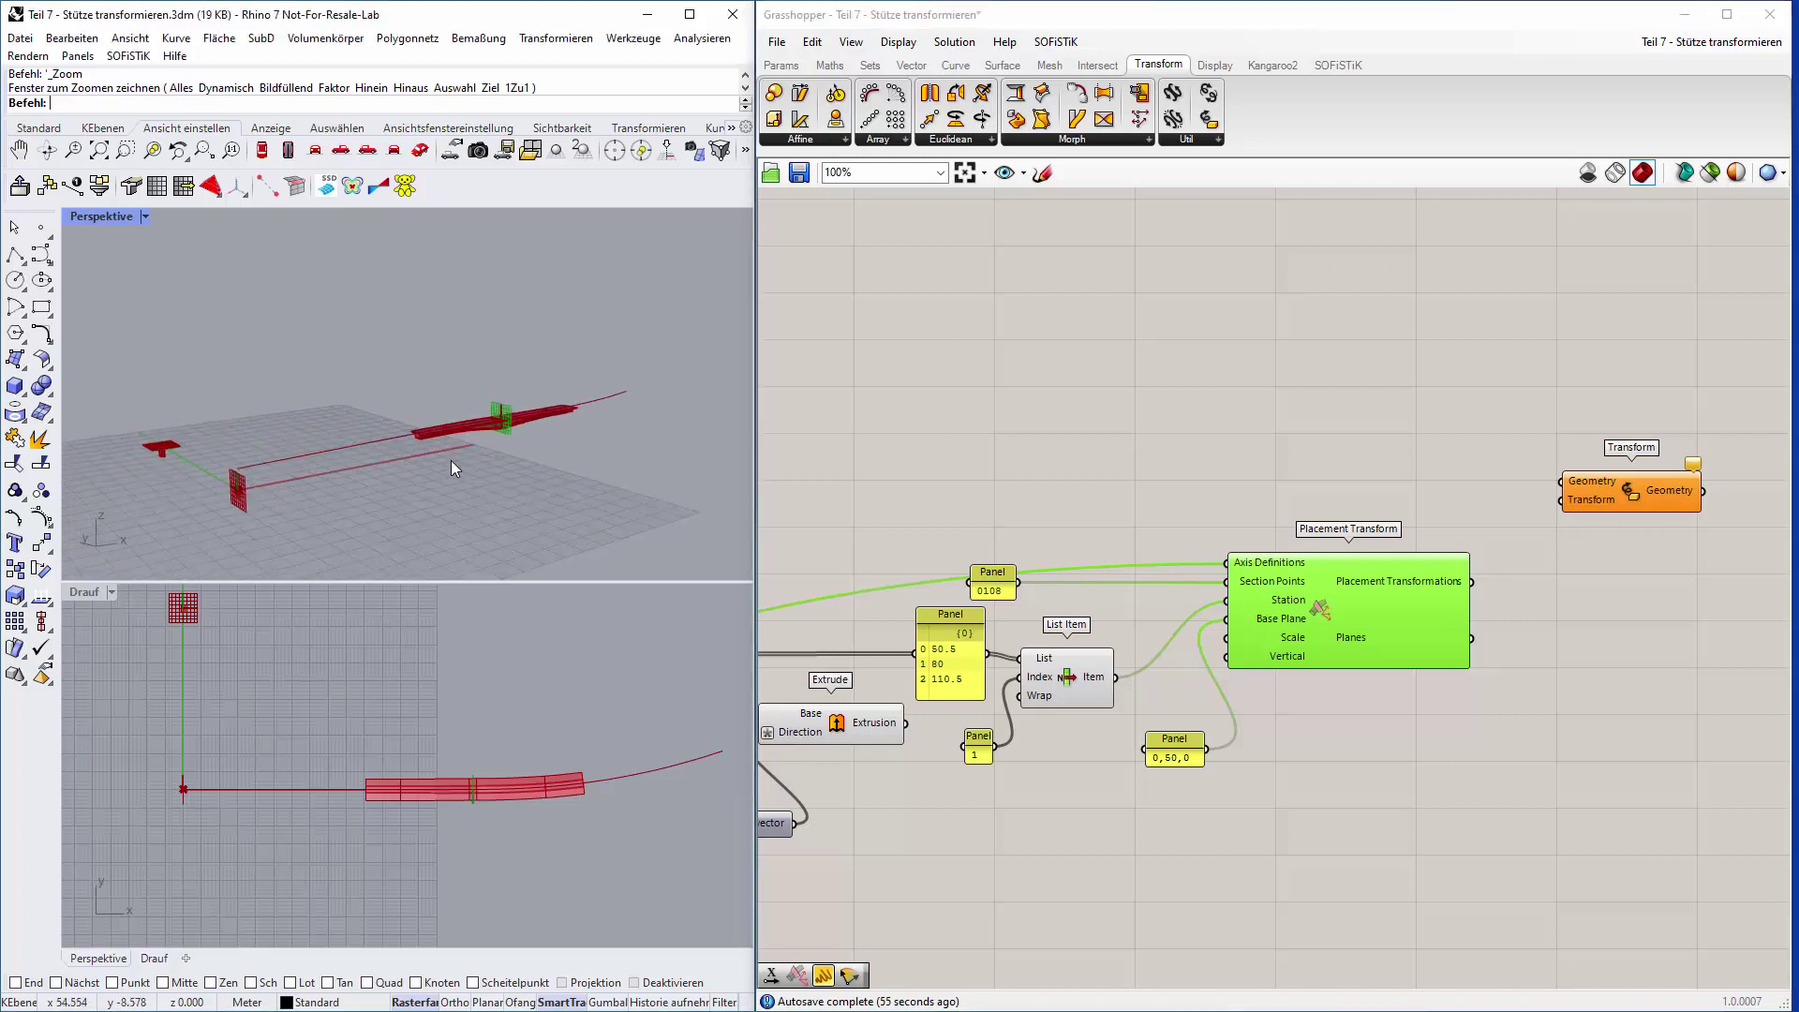
pyautogui.click(806, 723)
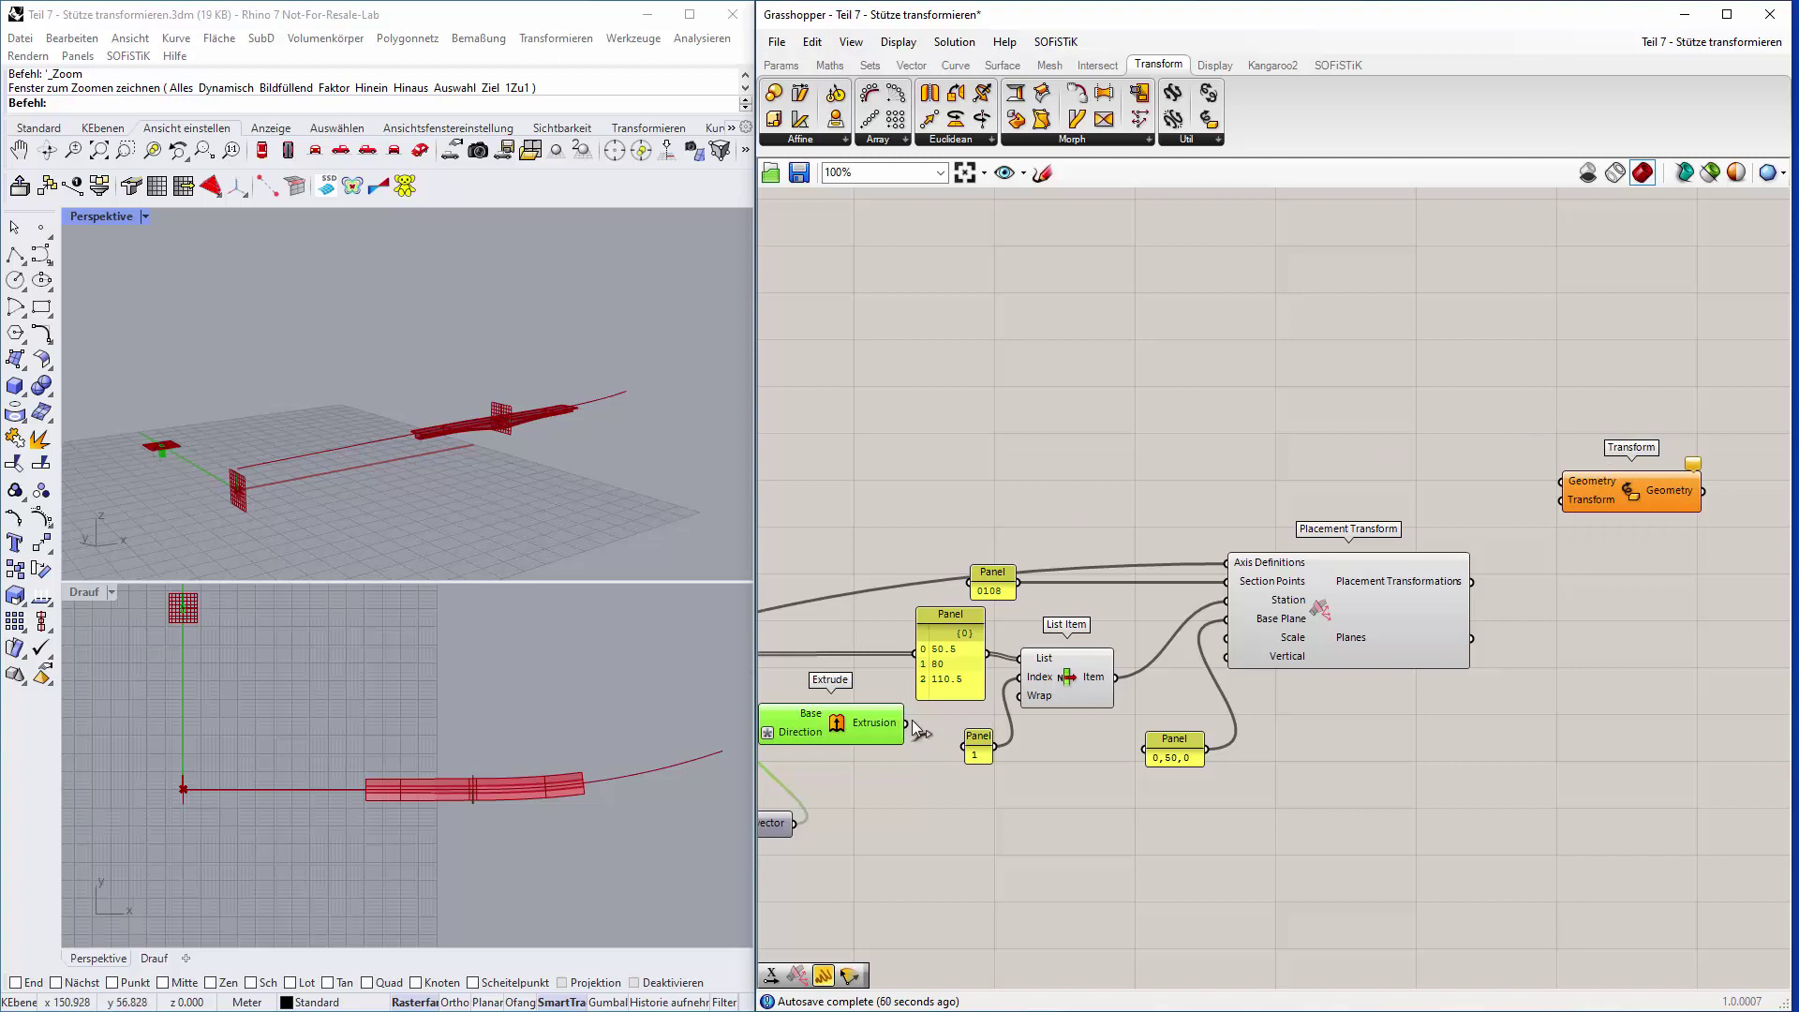
pyautogui.moveTo(909, 723); pyautogui.dragTo(1546, 484)
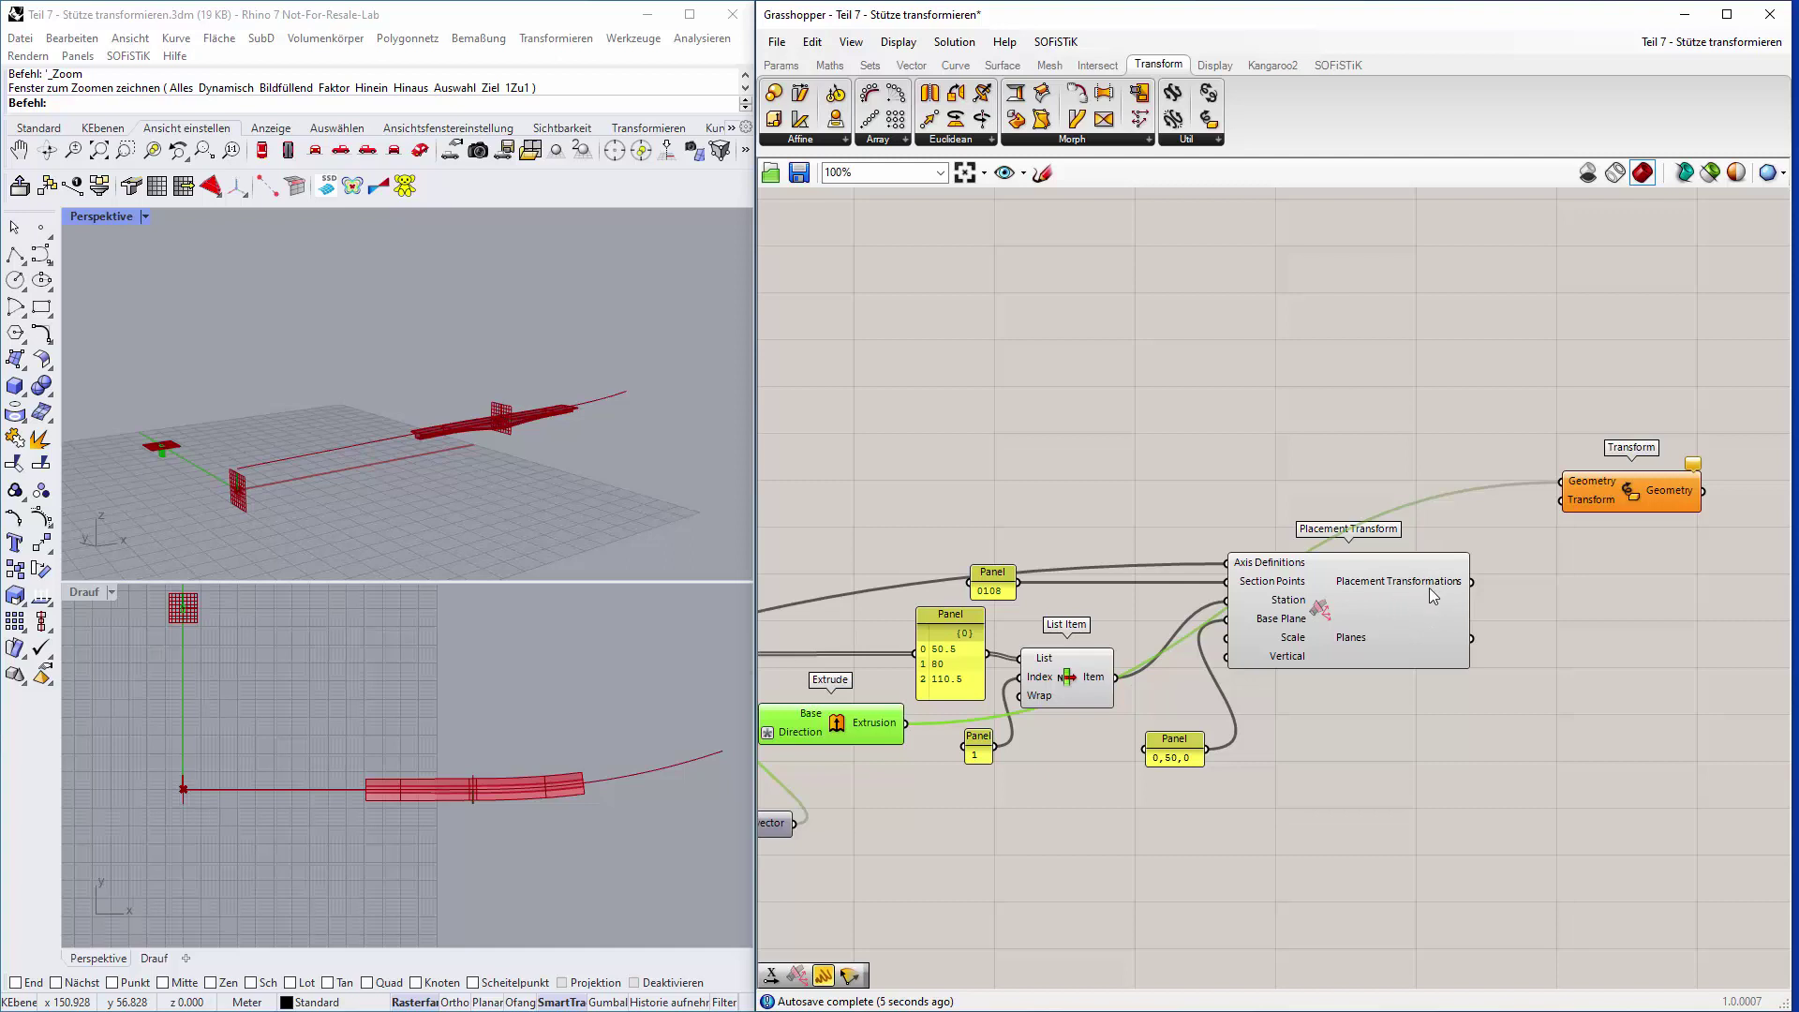
pyautogui.moveTo(1402, 626); pyautogui.dragTo(1419, 648)
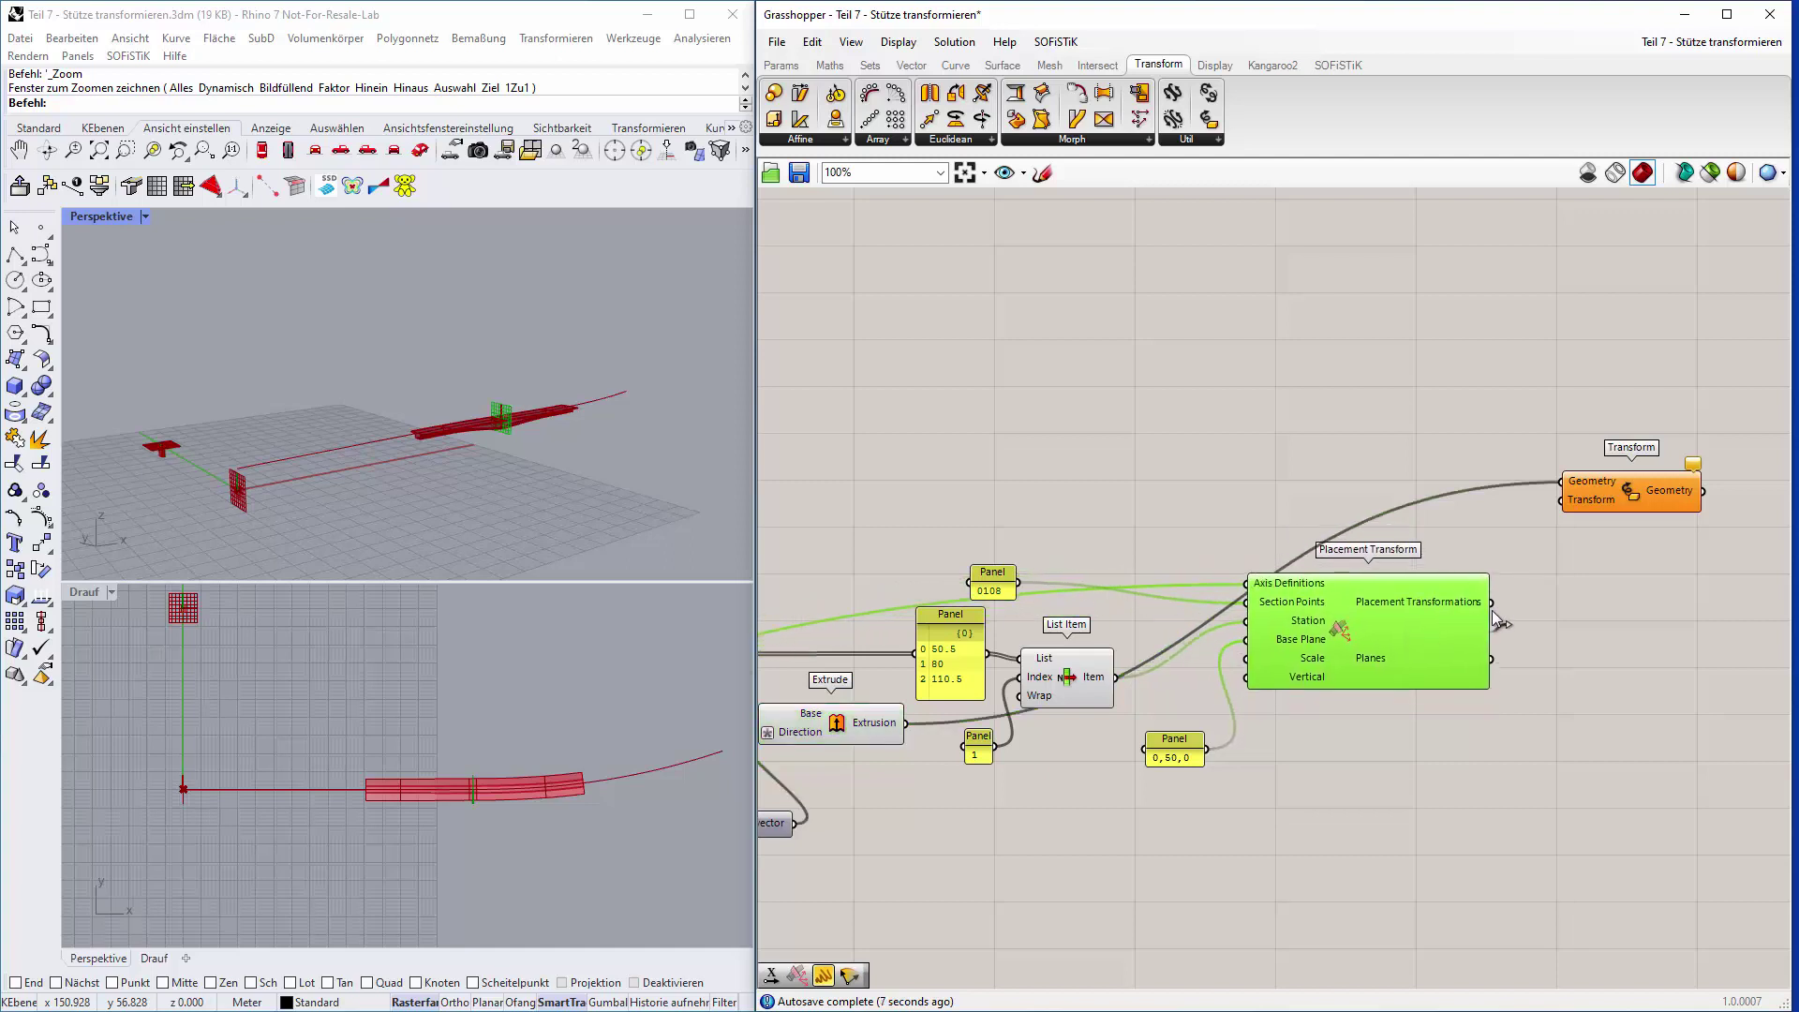
pyautogui.moveTo(1492, 603); pyautogui.dragTo(1559, 501)
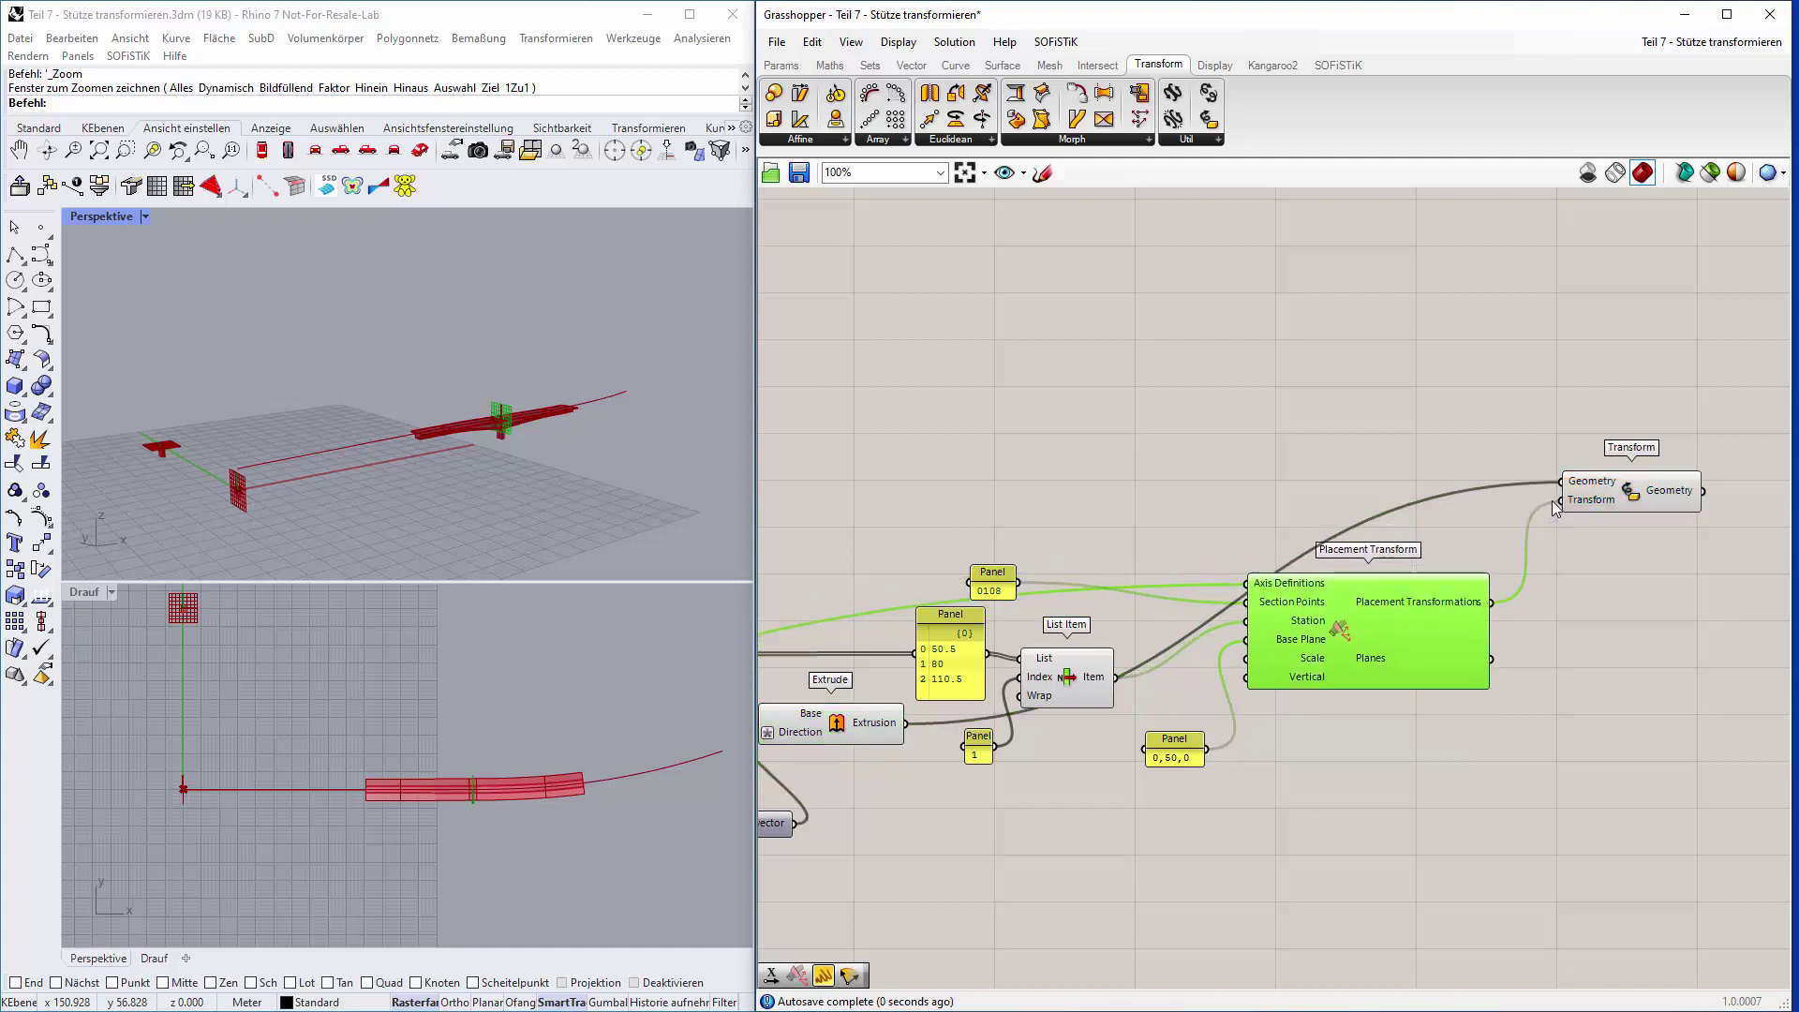
# - Inspect the transformed column under the superstructure in the perspective view, highlighting it by selecting Transform and zooming in on the column head
pyautogui.scroll(5, 503, 433)
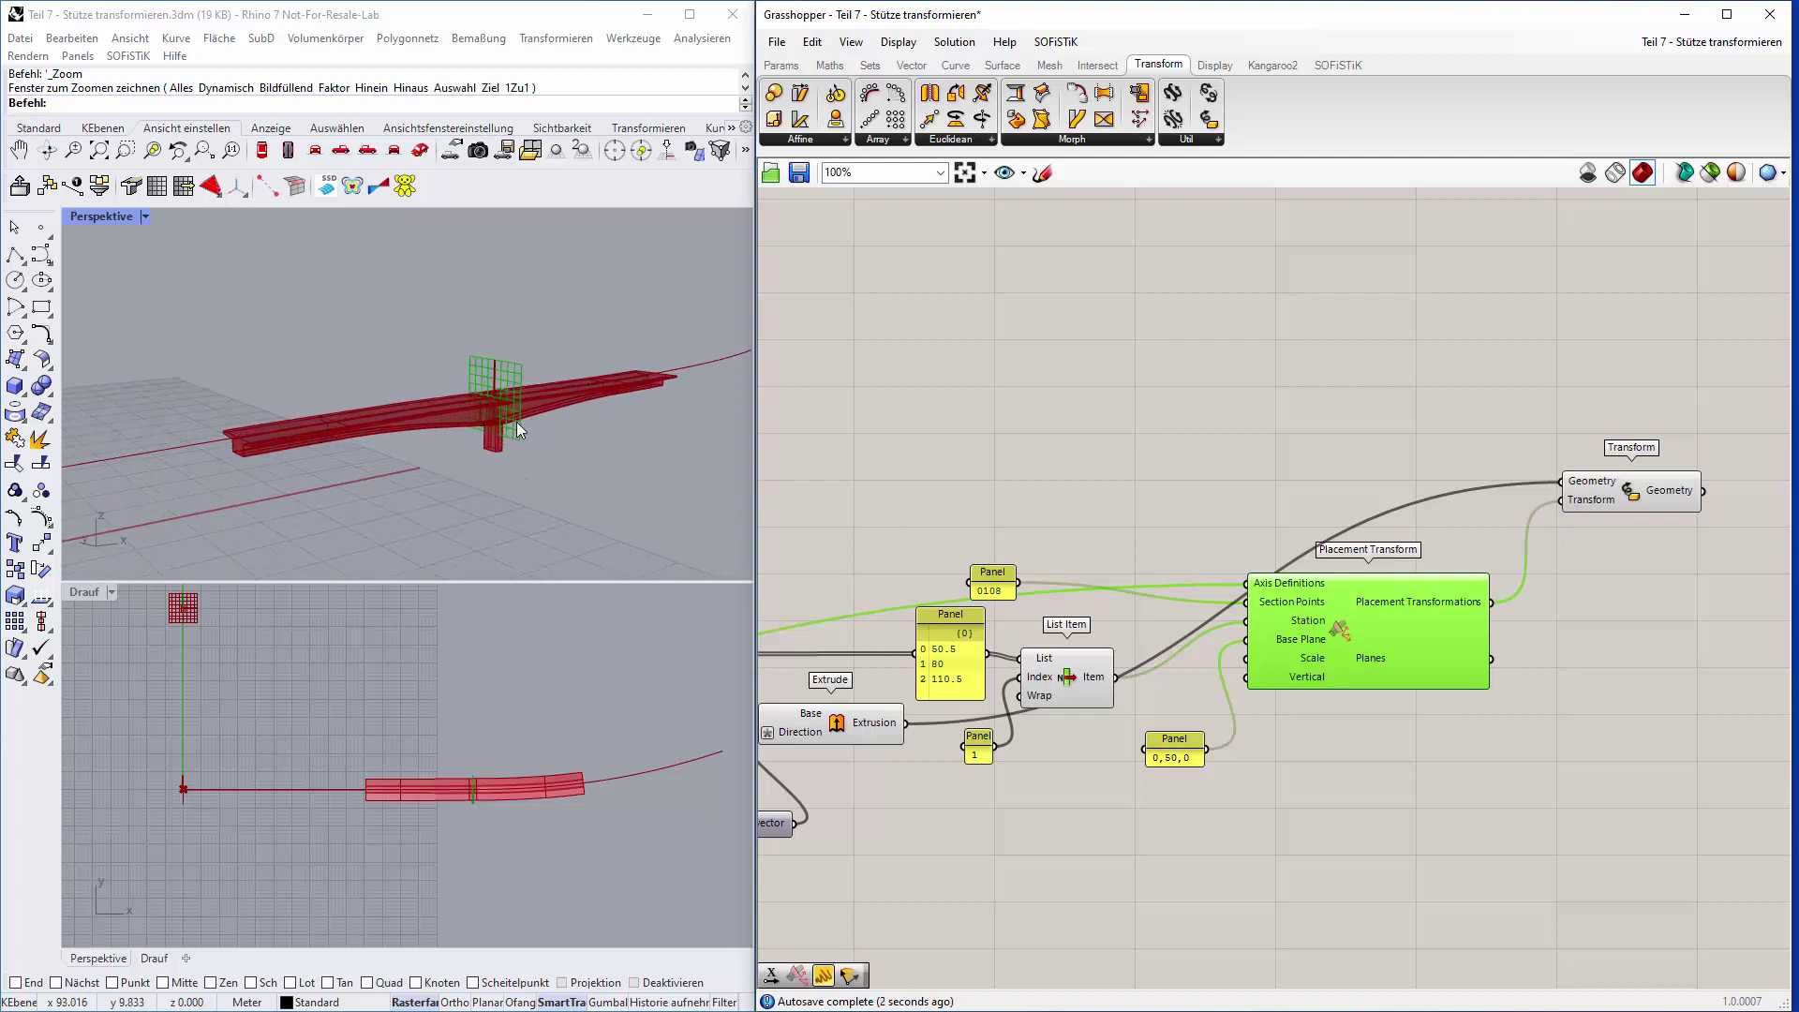
pyautogui.scroll(3, 517, 423)
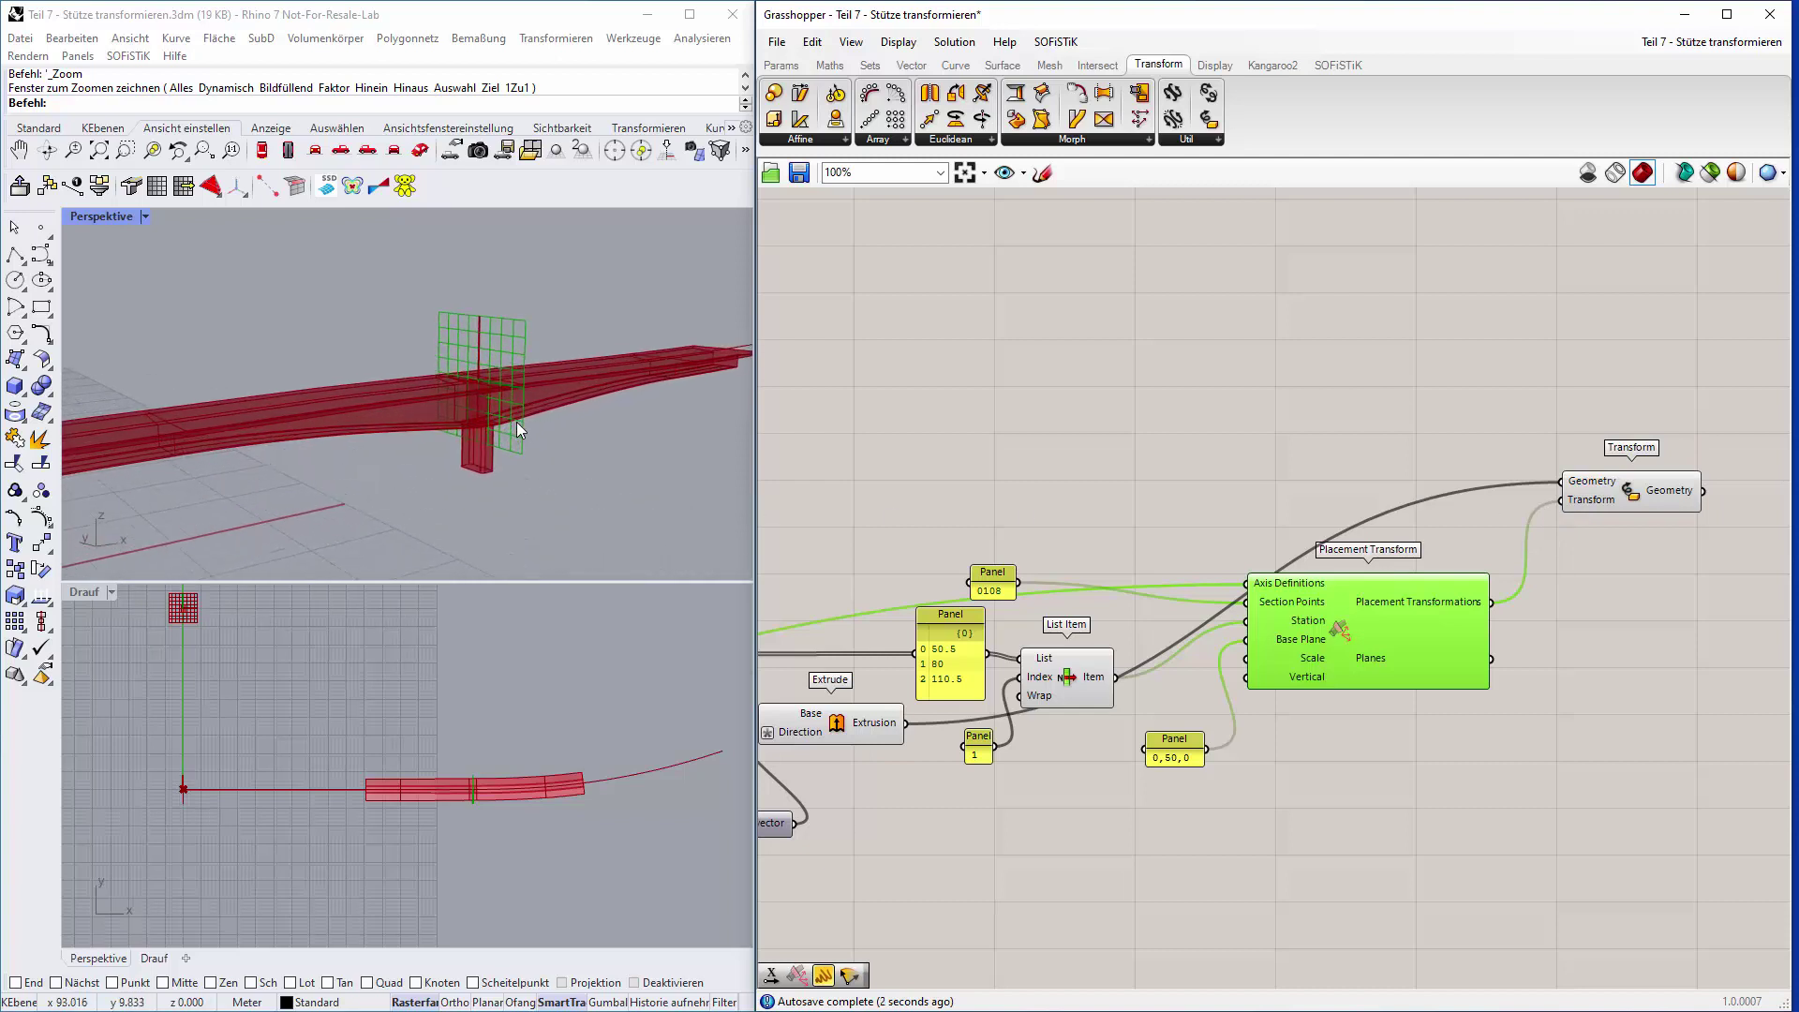
pyautogui.click(515, 483)
pyautogui.click(1631, 490)
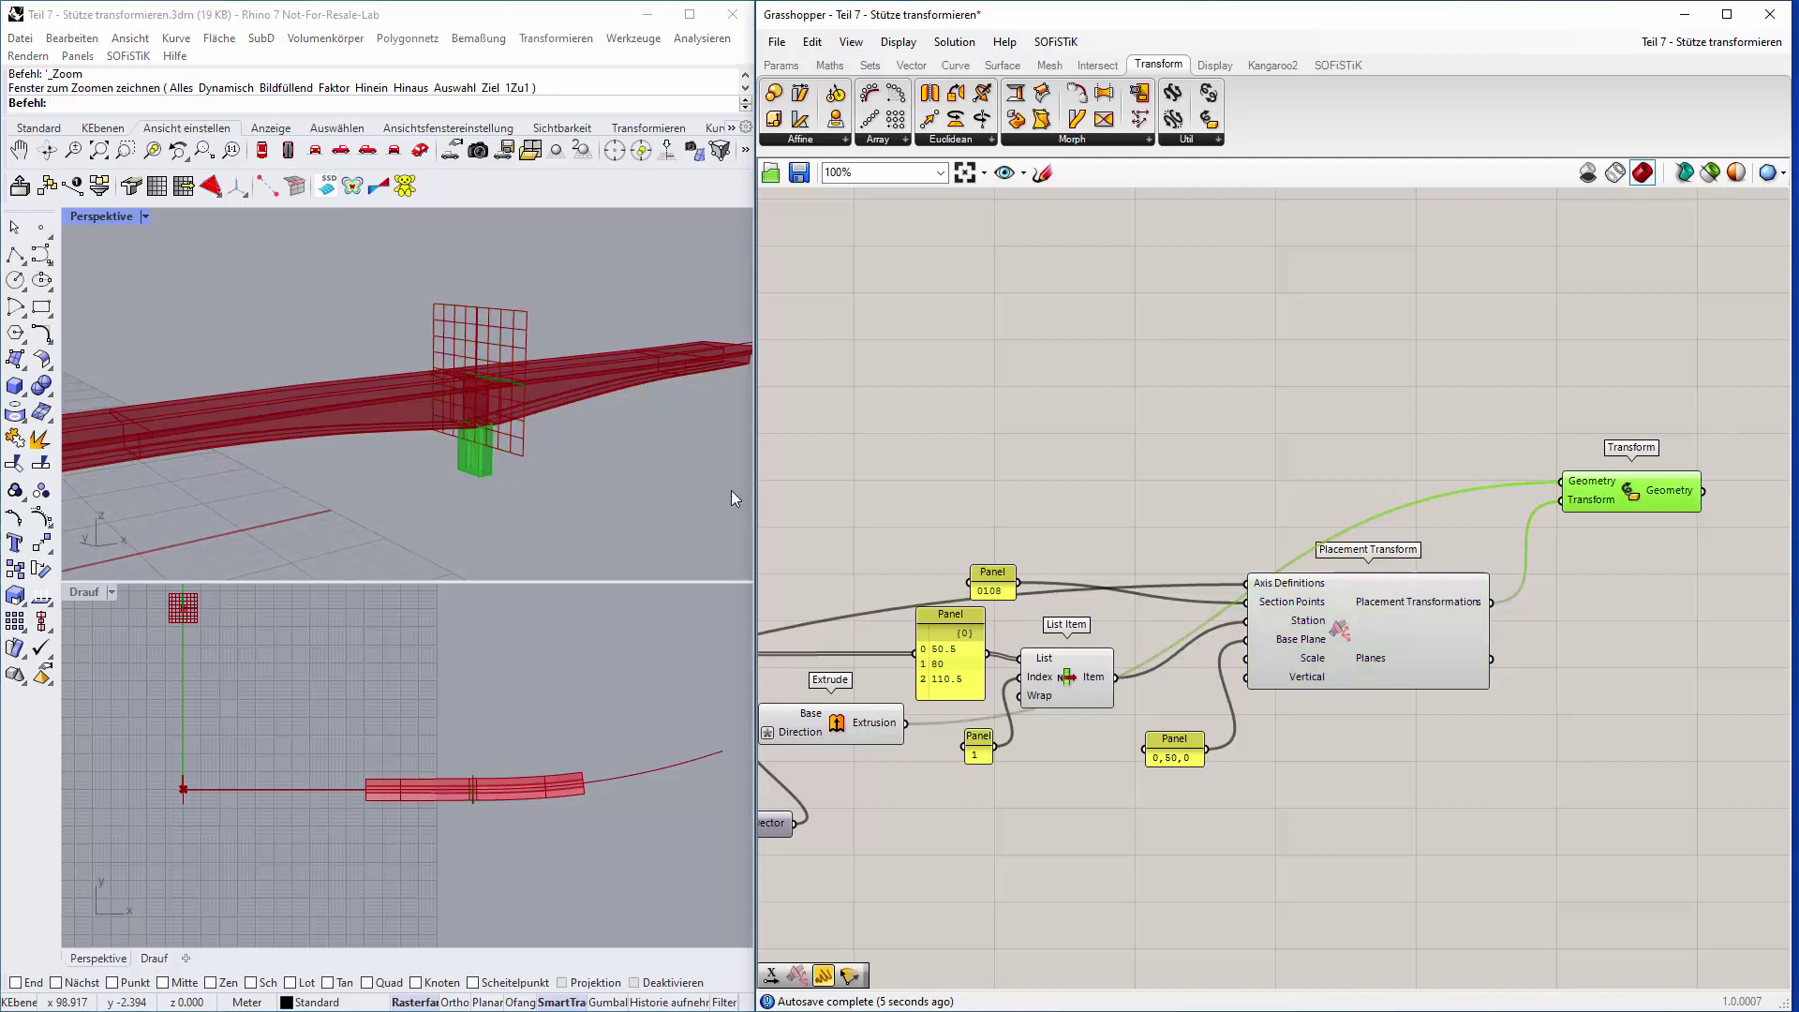
pyautogui.scroll(2, 448, 416)
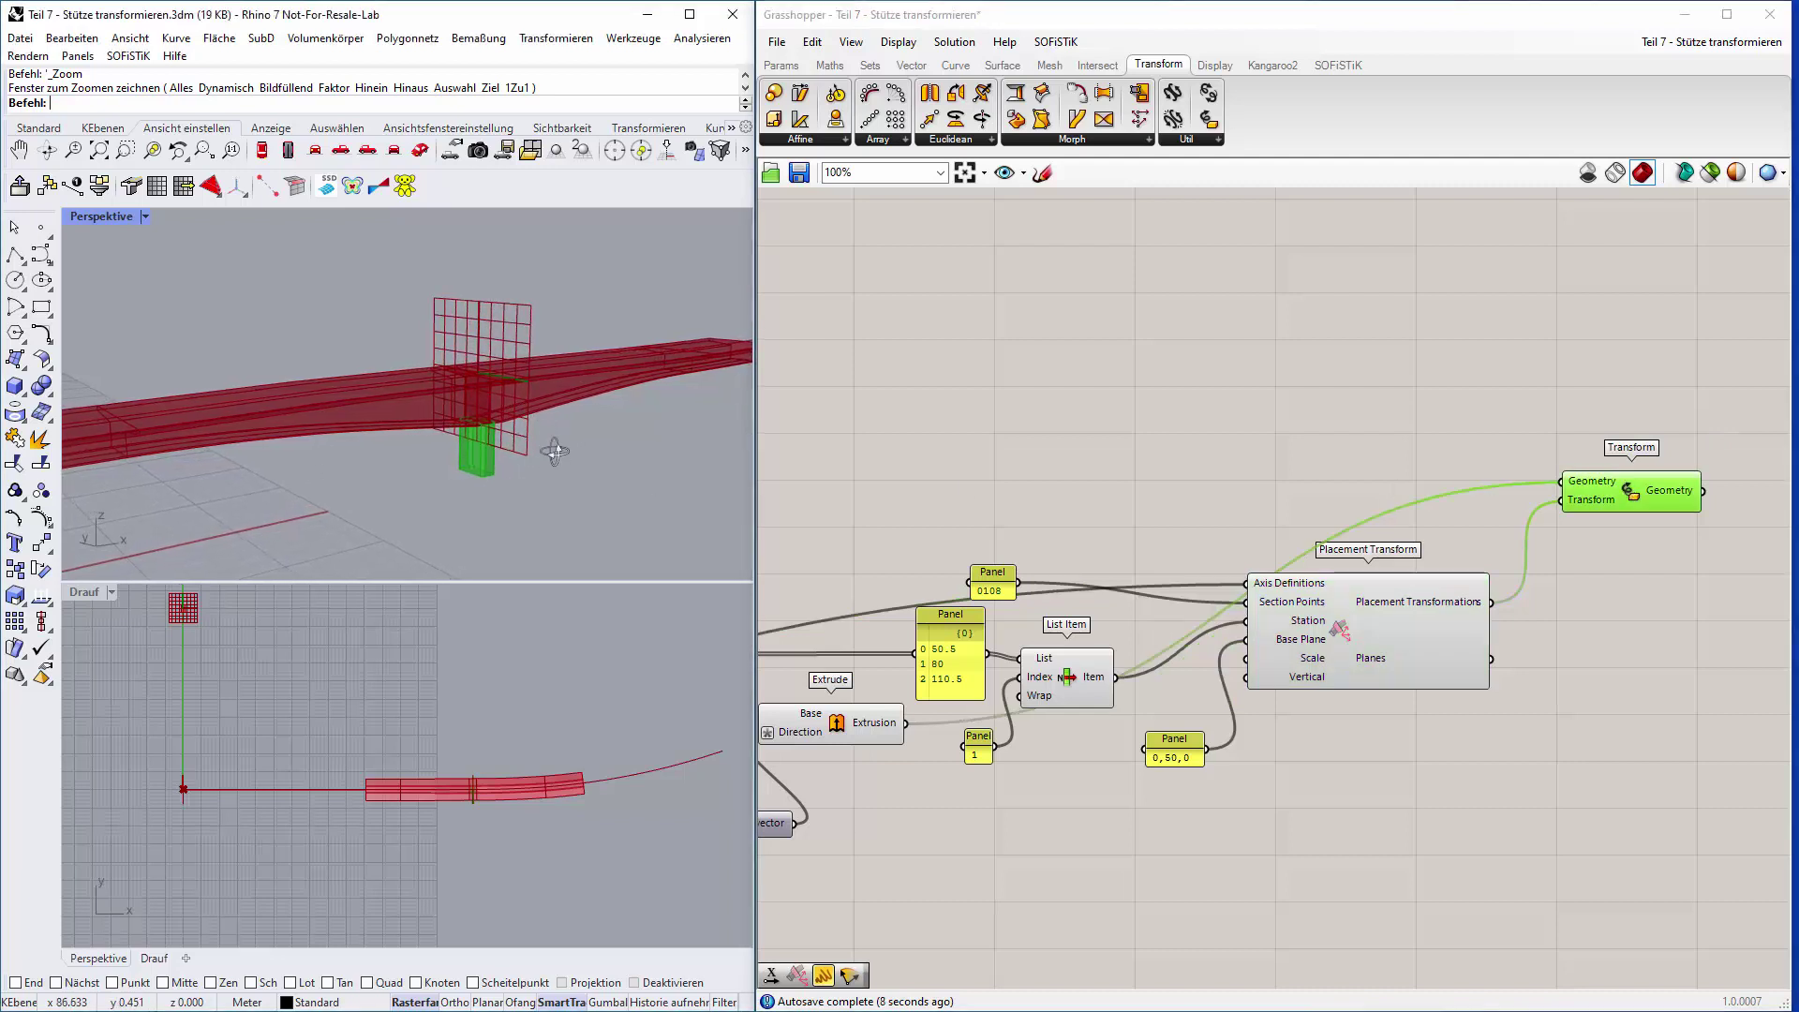
pyautogui.keyDown('shift'); pyautogui.moveTo(543, 423); pyautogui.dragTo(566, 522, button='right'); pyautogui.keyUp('shift')
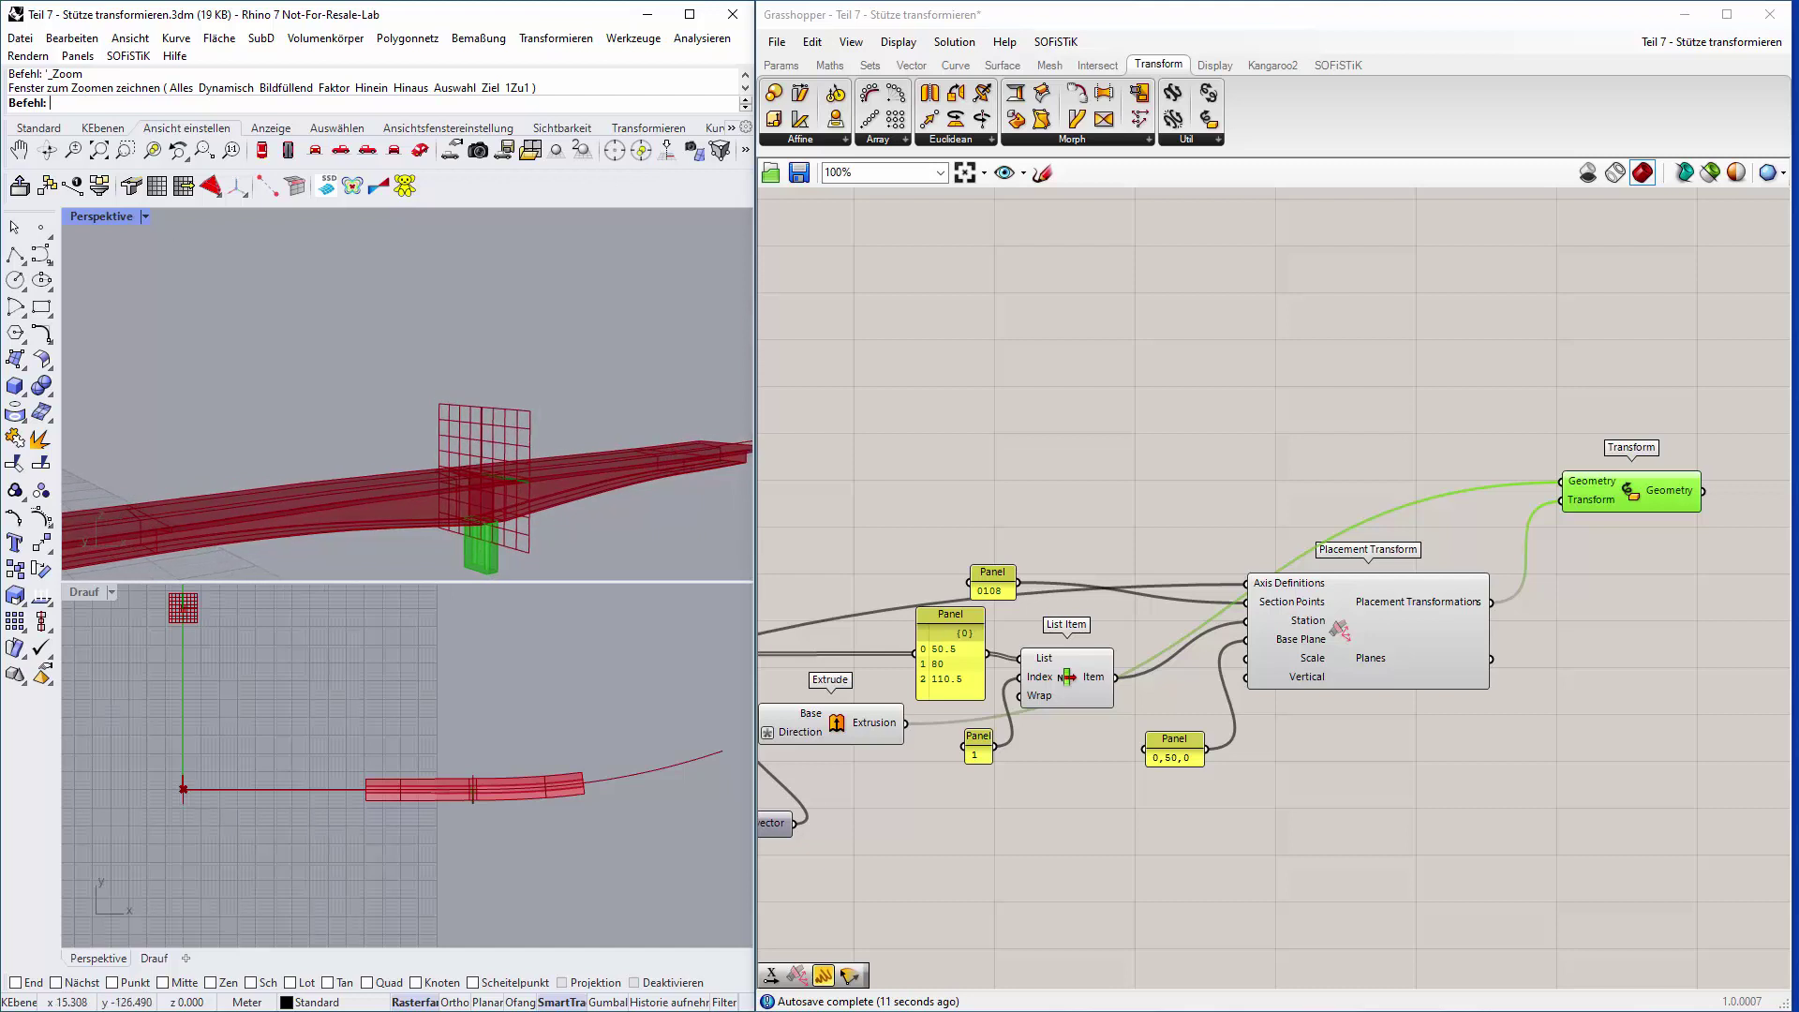
pyautogui.click(126, 150)
pyautogui.moveTo(374, 479); pyautogui.dragTo(568, 577)
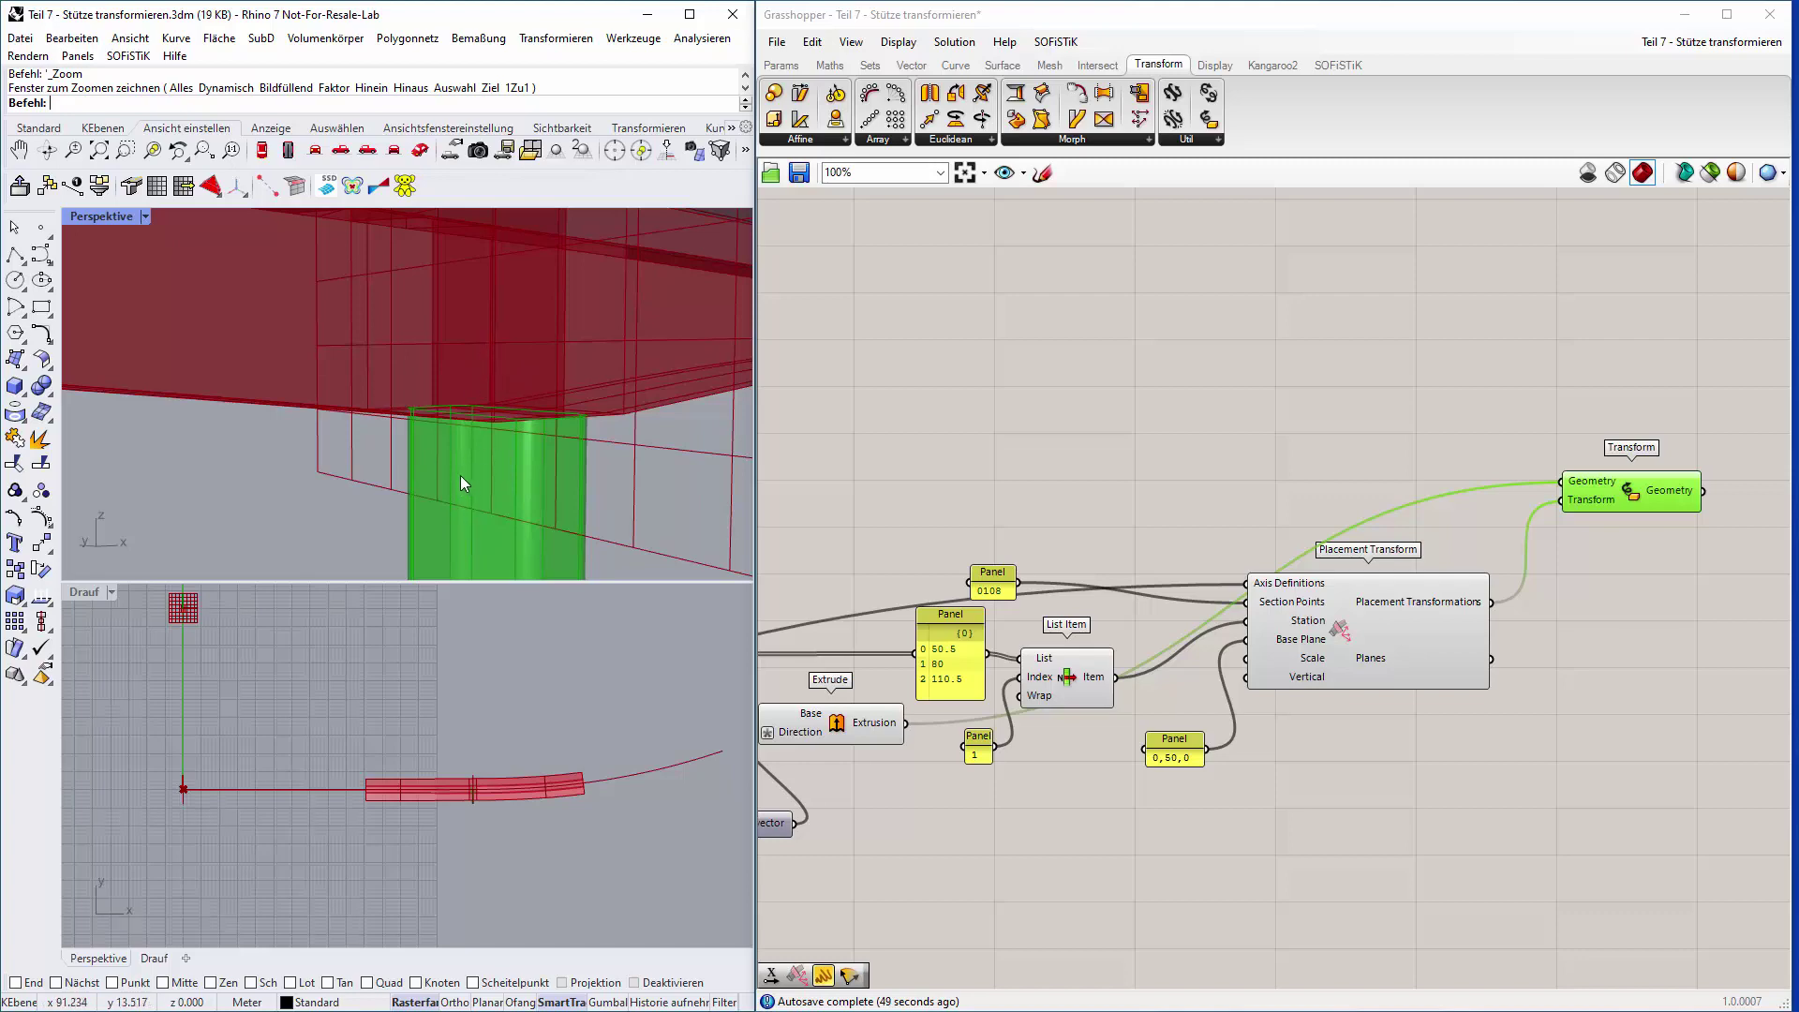
# - Set the panel feeding the Origin input of the column's XY Plane to 0,50,-0.1
pyautogui.scroll(-3, 964, 534)
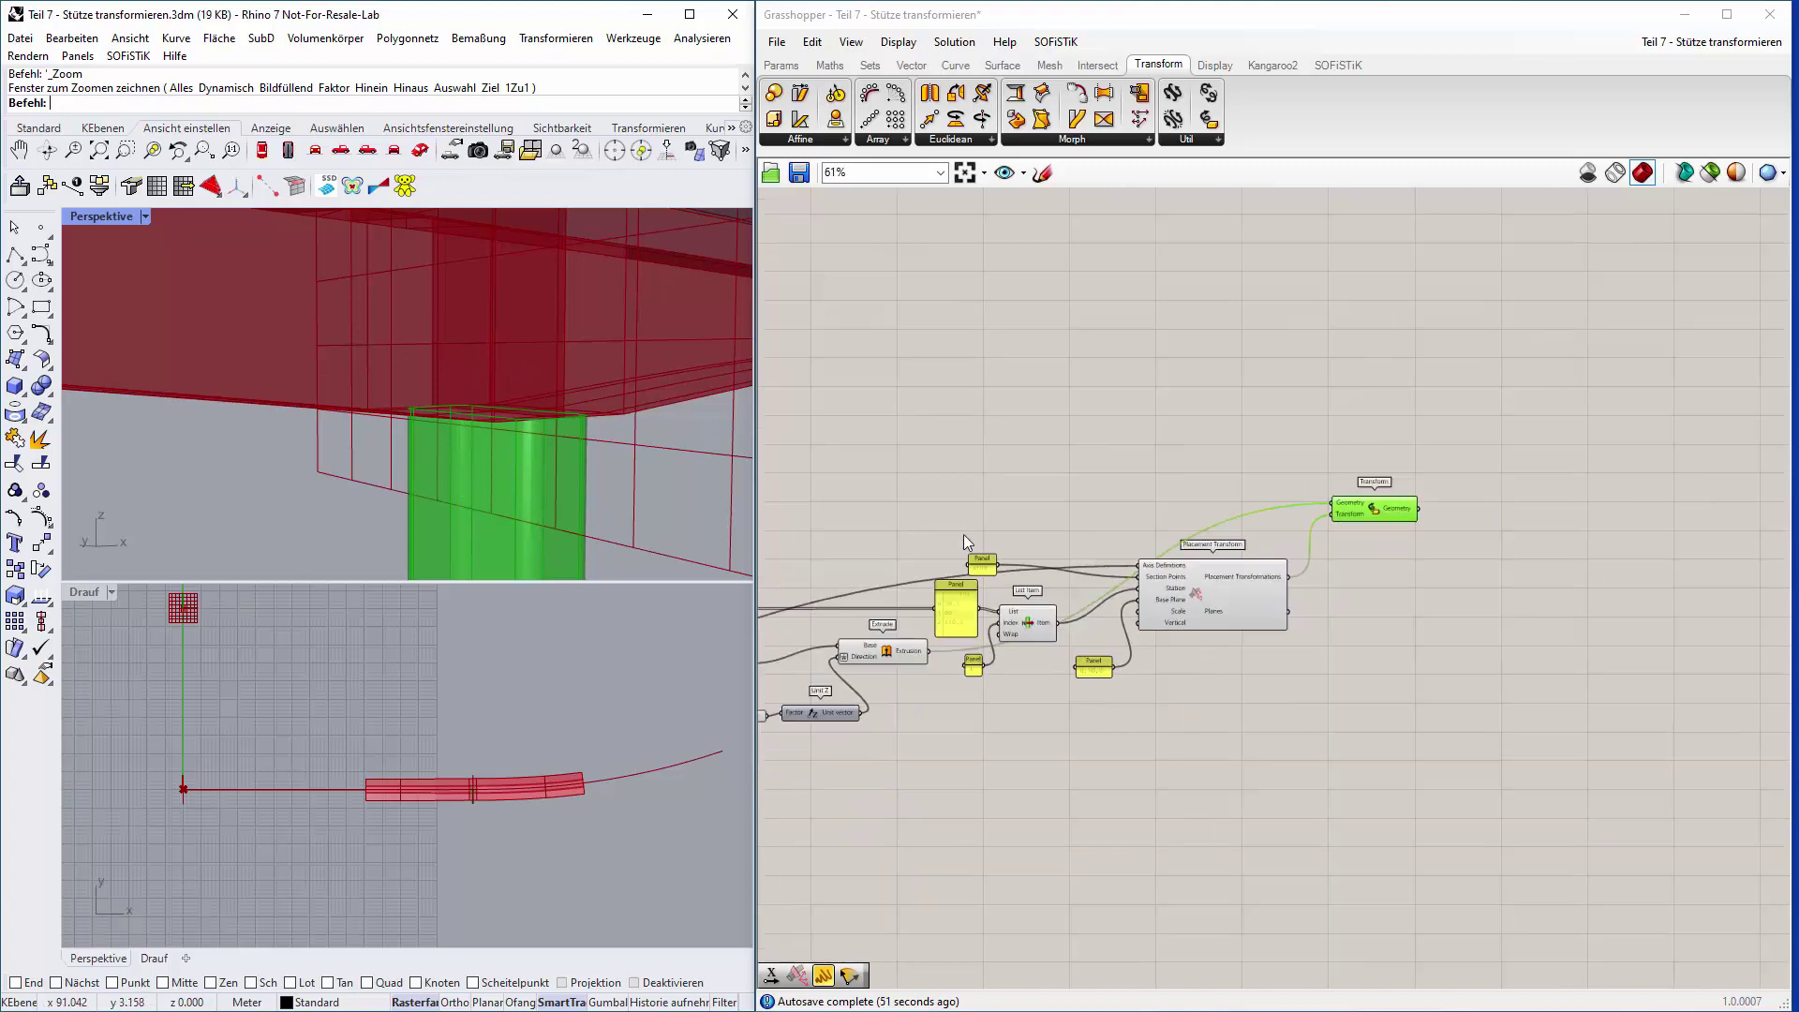
pyautogui.scroll(-7, 963, 534)
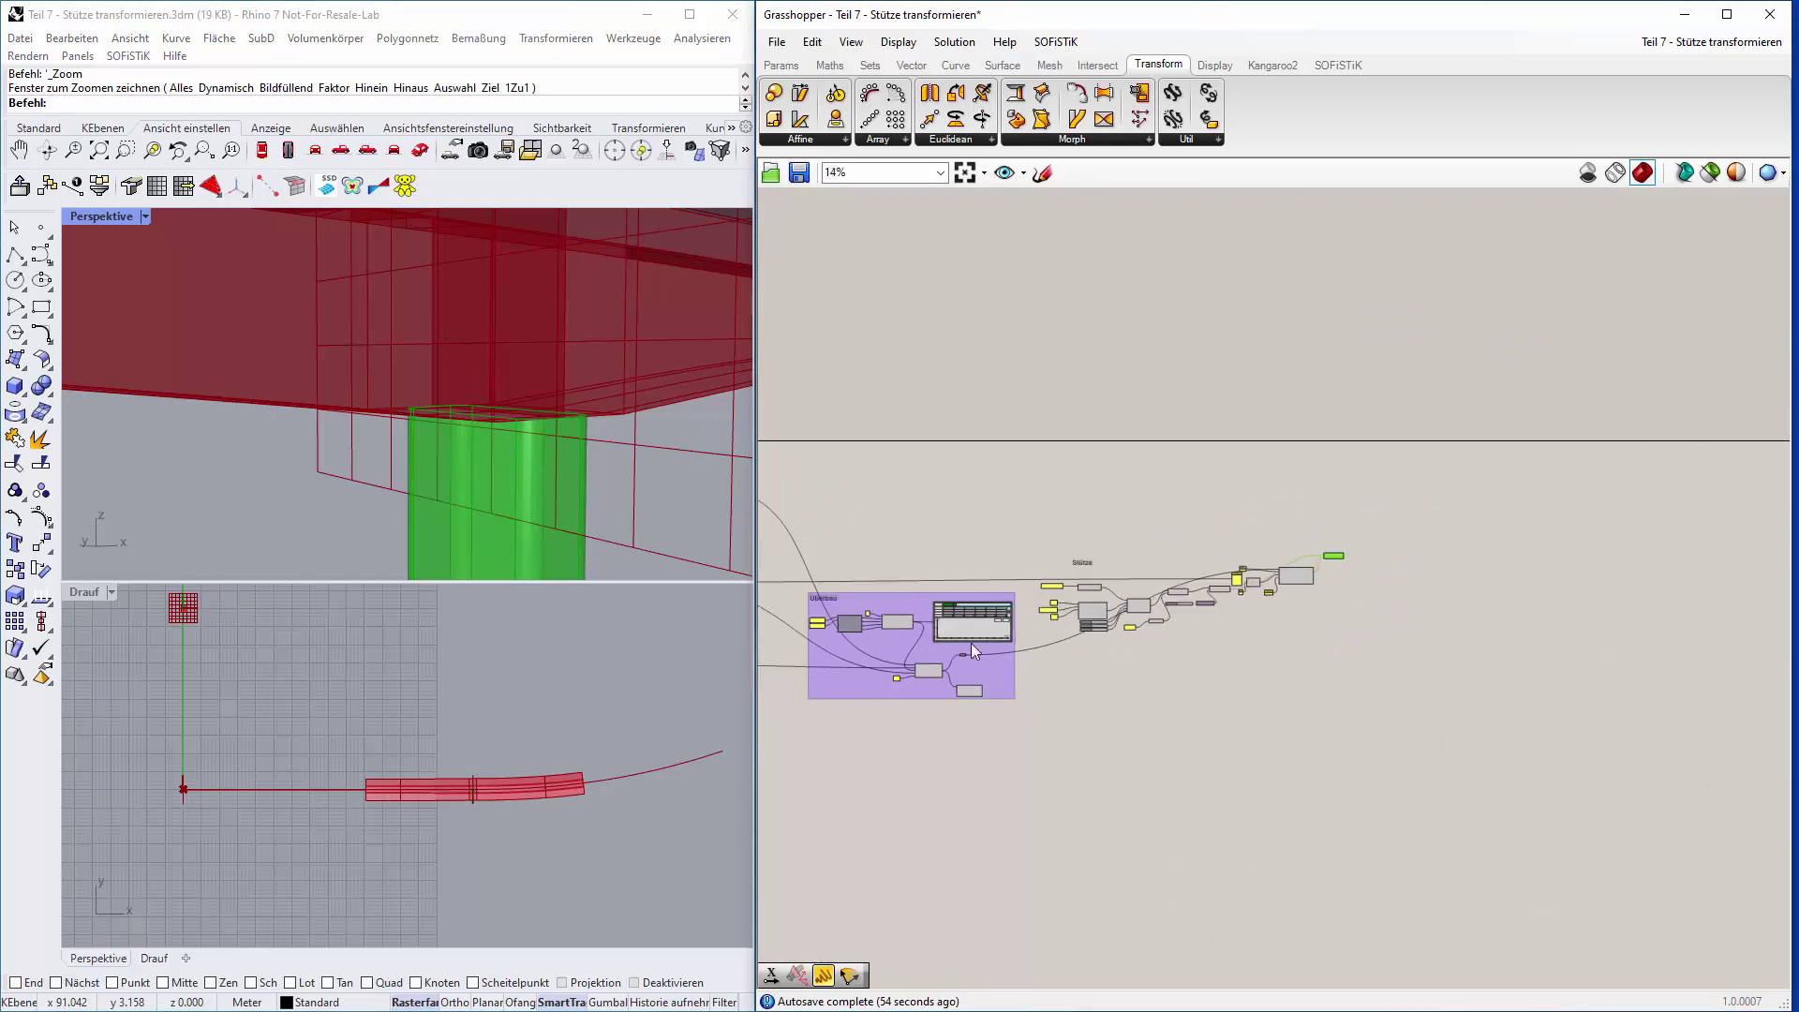
pyautogui.moveTo(1150, 706); pyautogui.dragTo(1689, 669, button='right')
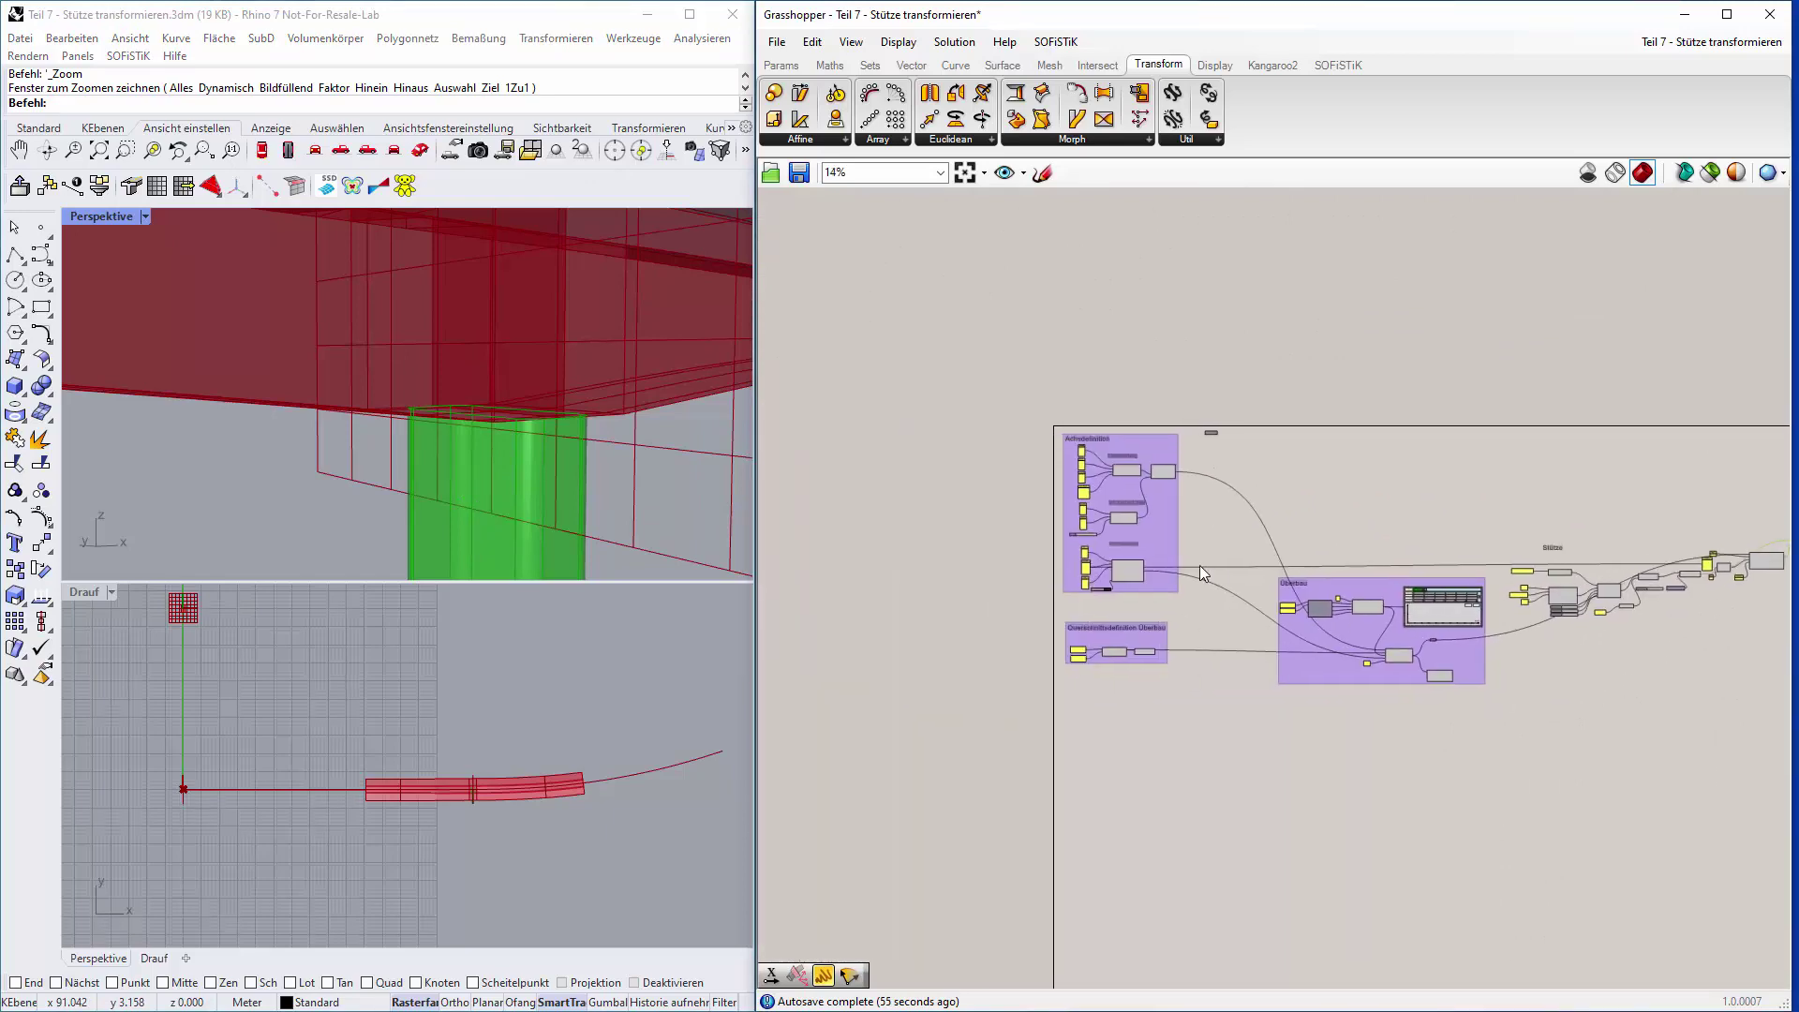
pyautogui.scroll(10, 1663, 576)
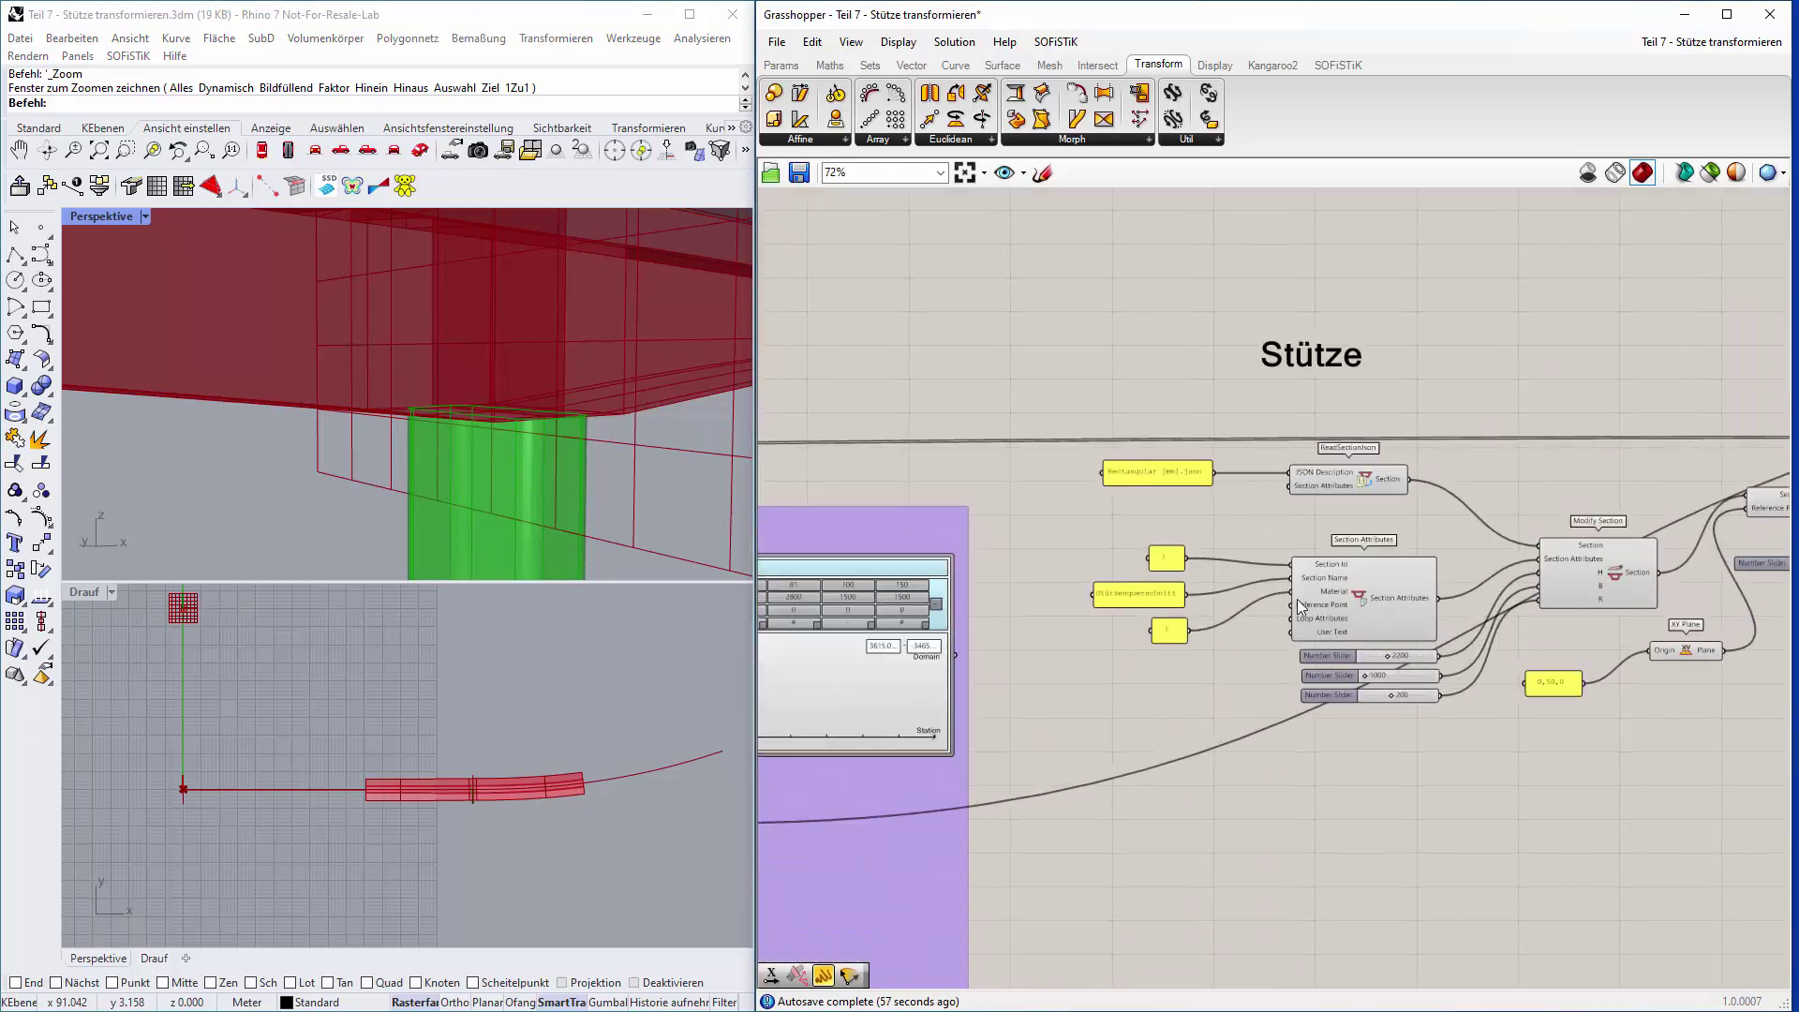
pyautogui.moveTo(1394, 361); pyautogui.dragTo(1038, 434, button='right')
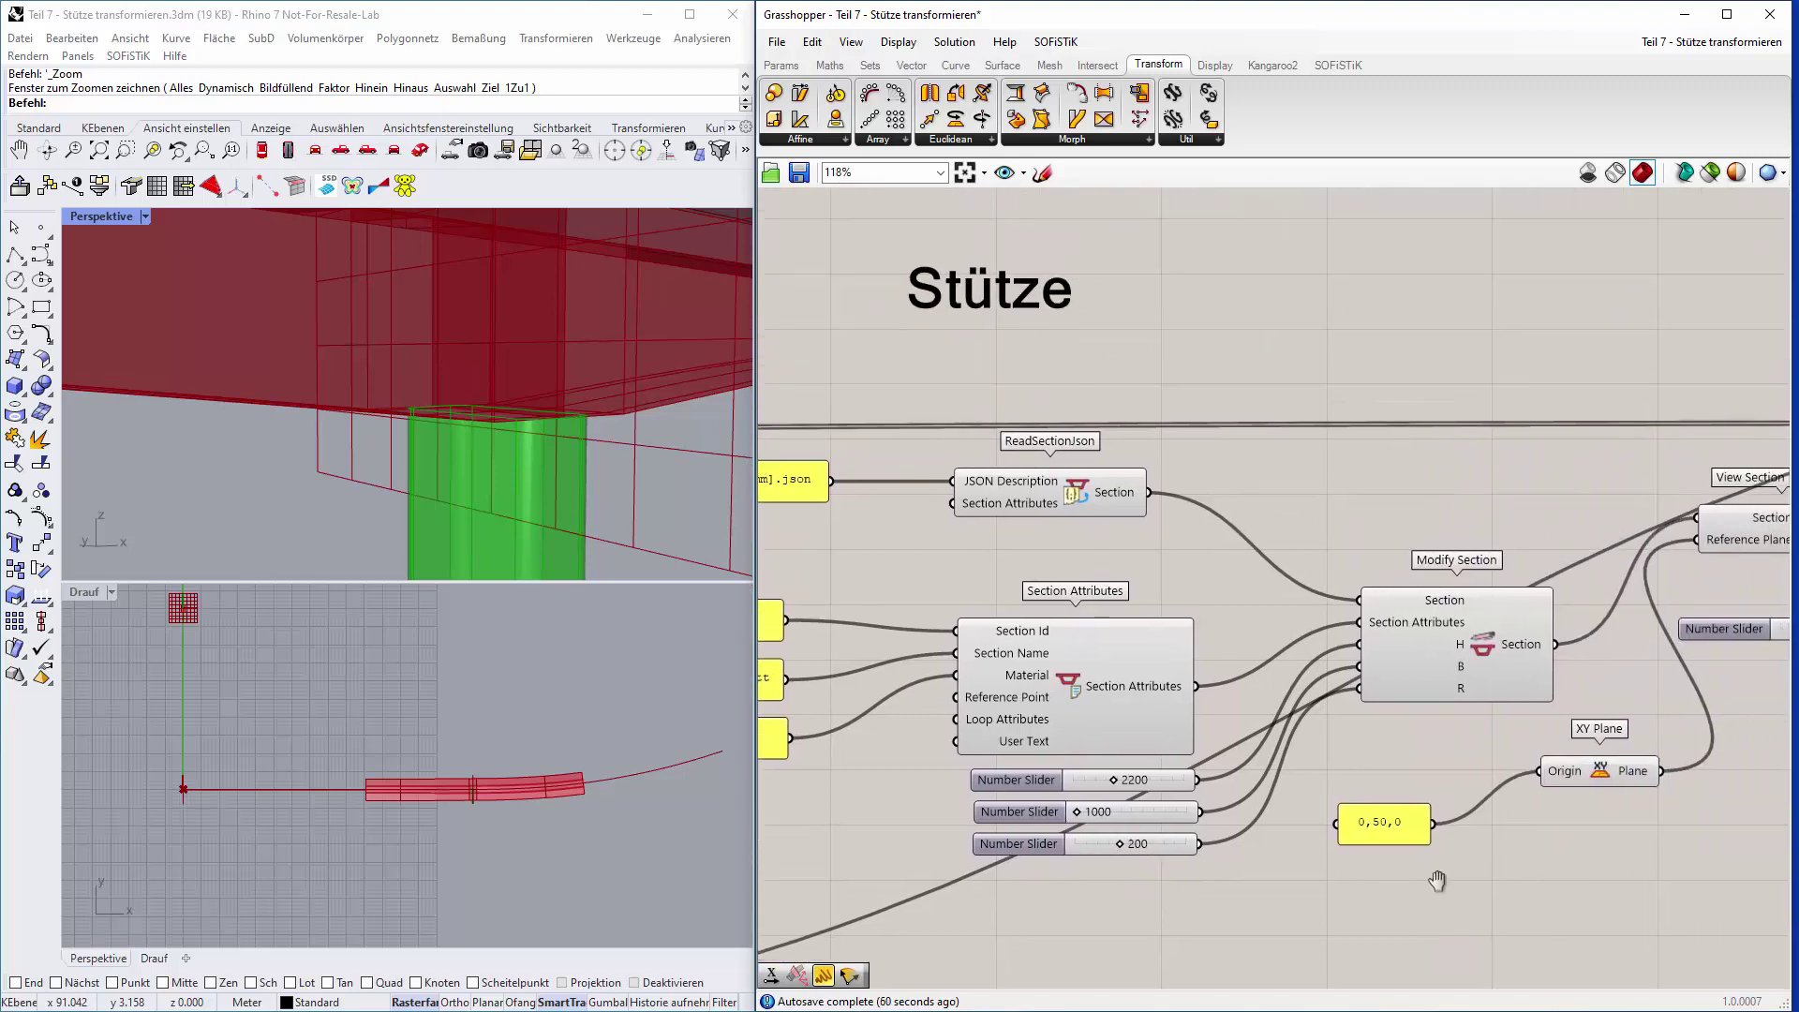
pyautogui.moveTo(1437, 881); pyautogui.dragTo(1246, 752, button='right')
pyautogui.scroll(3, 1352, 696)
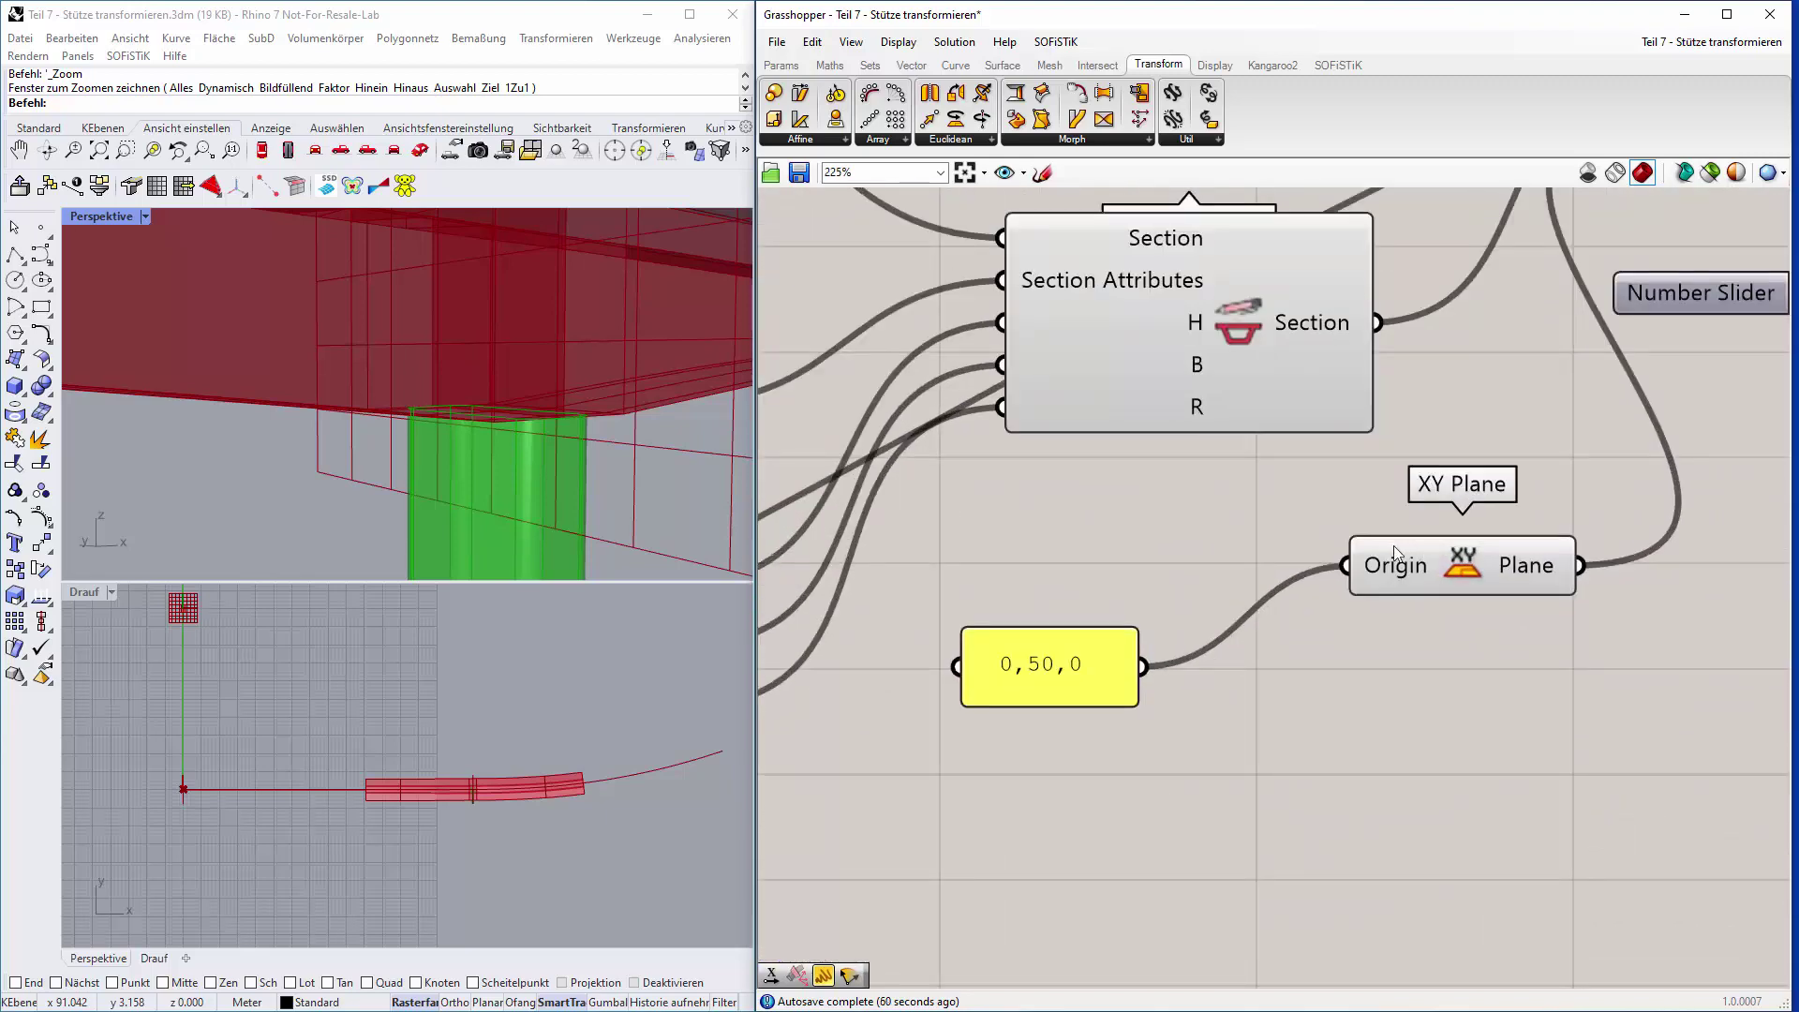
pyautogui.click(1074, 688)
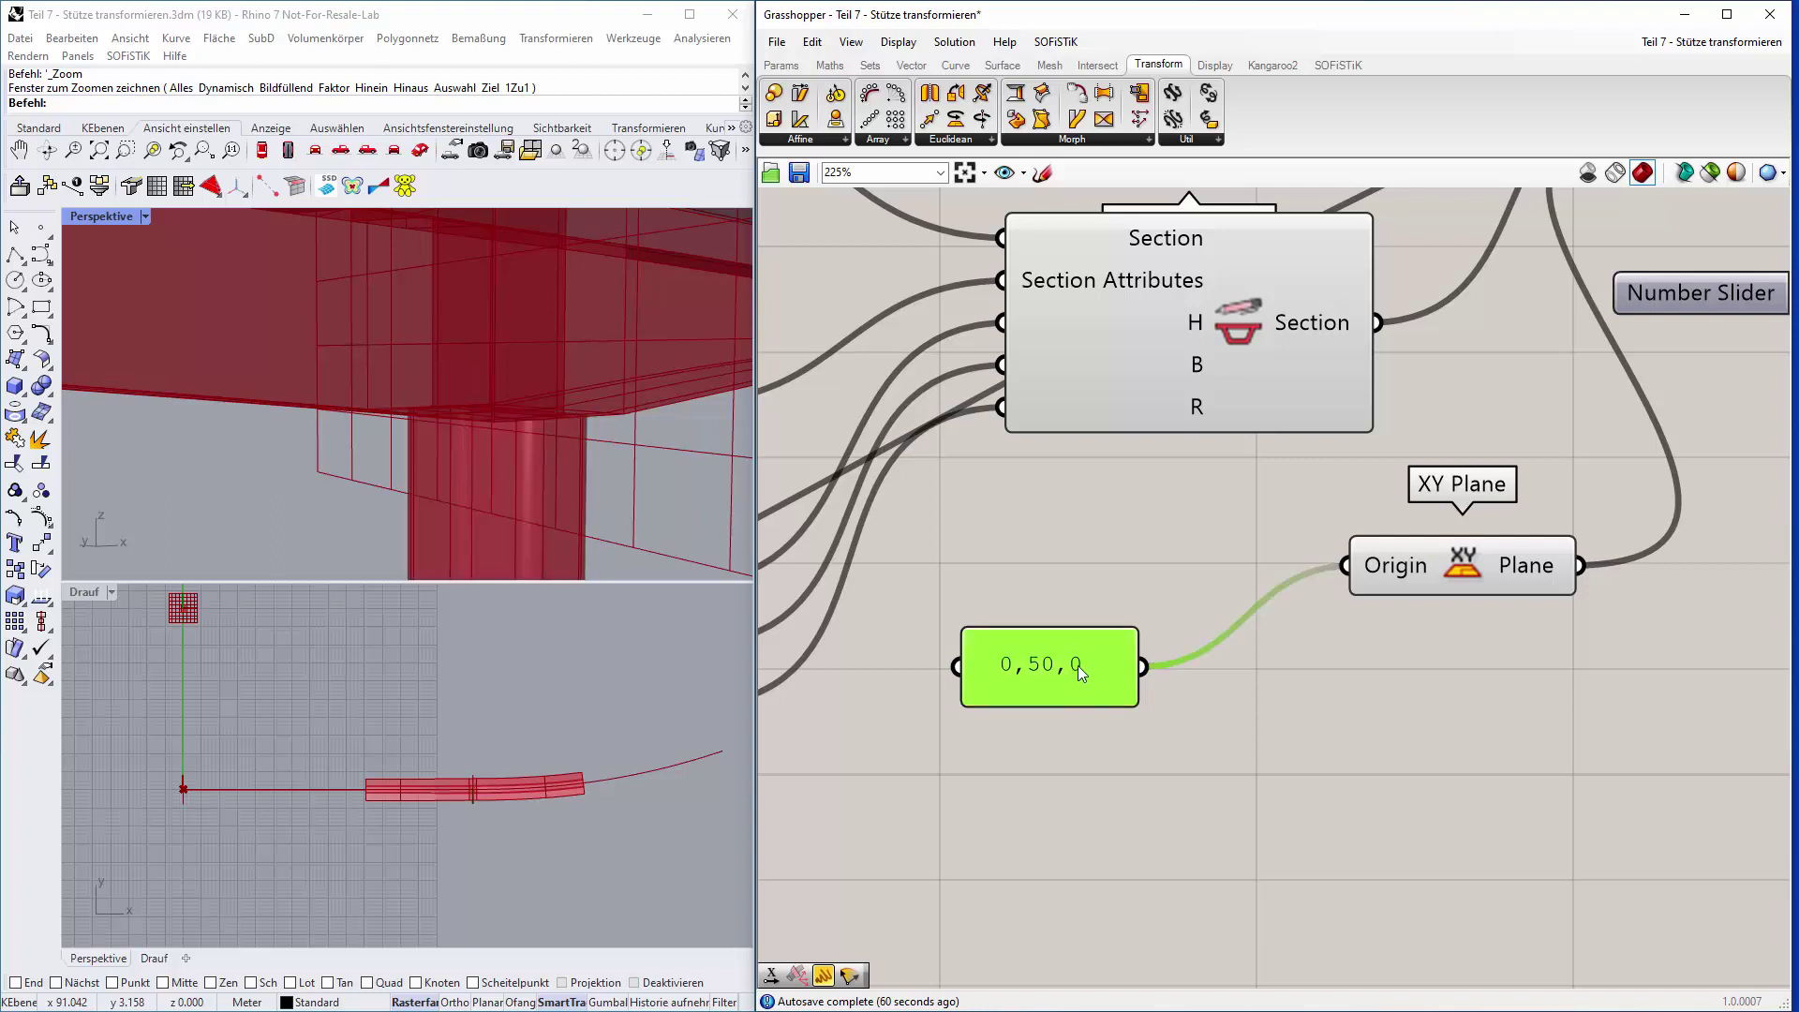
pyautogui.doubleClick(1078, 666)
pyautogui.click(1034, 569)
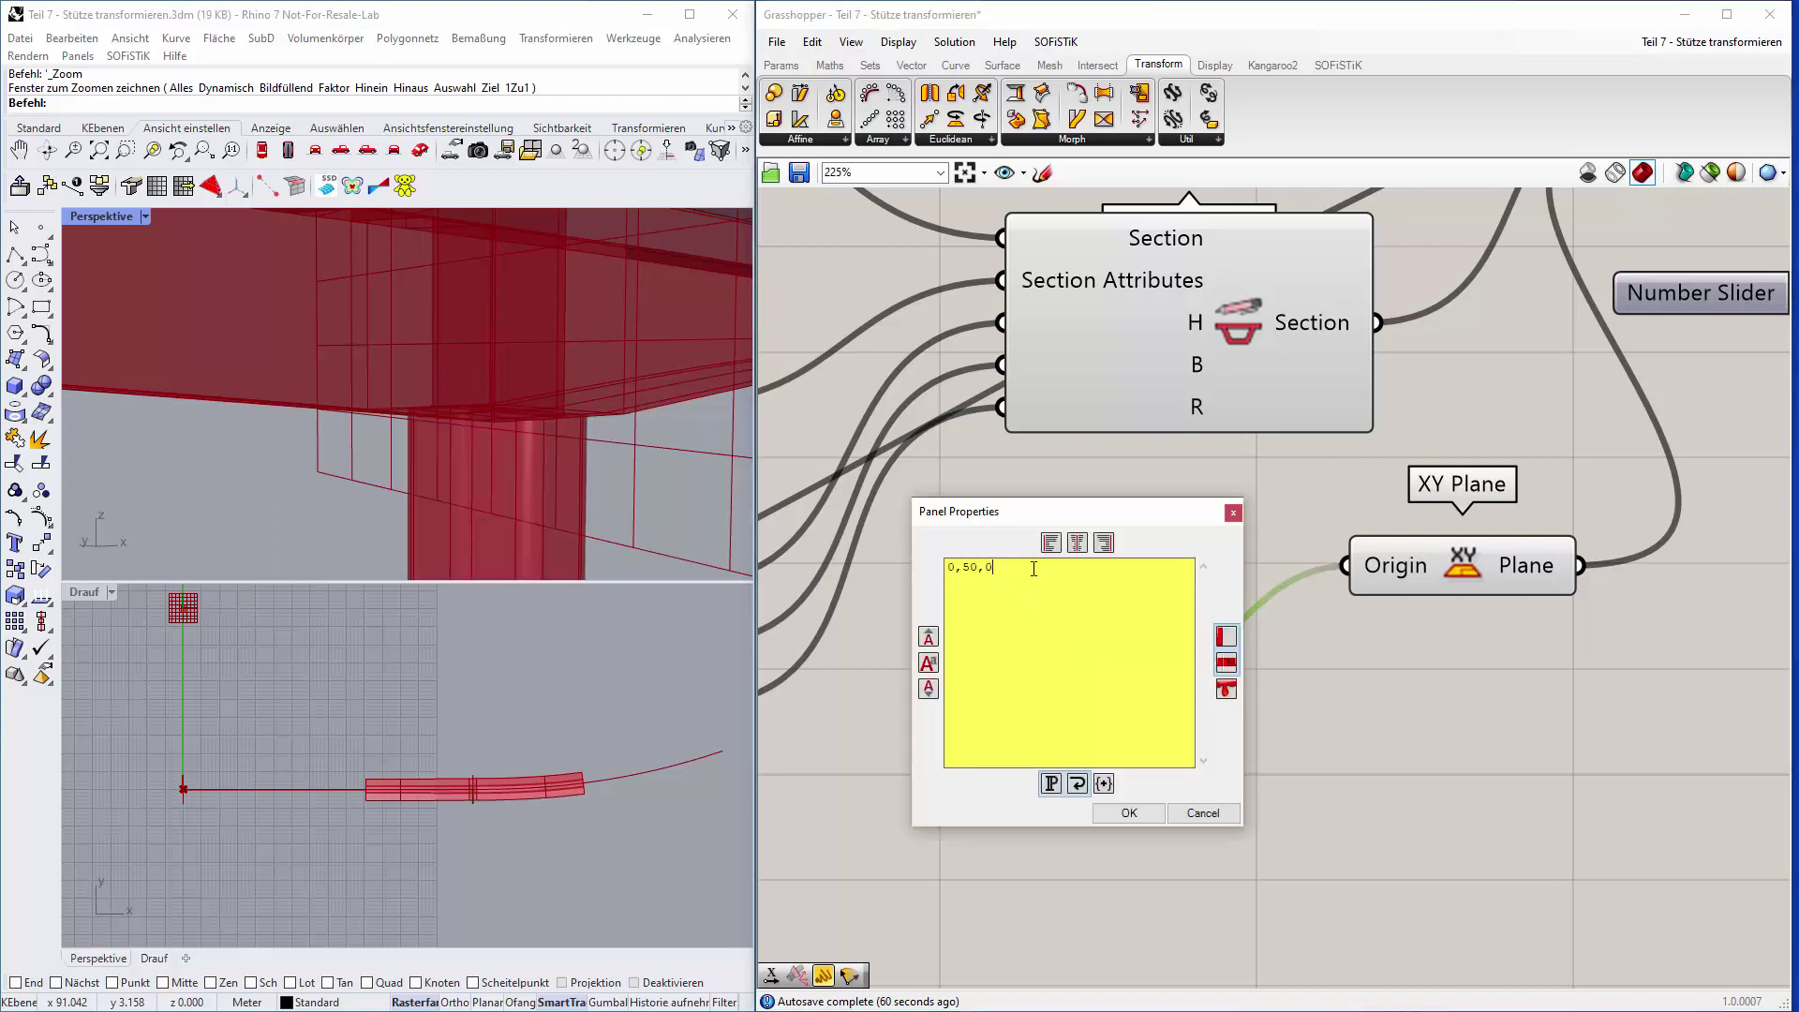
pyautogui.press('BackSpace')
pyautogui.press('BackSpace')
pyautogui.write('.1')
pyautogui.click(1135, 811)
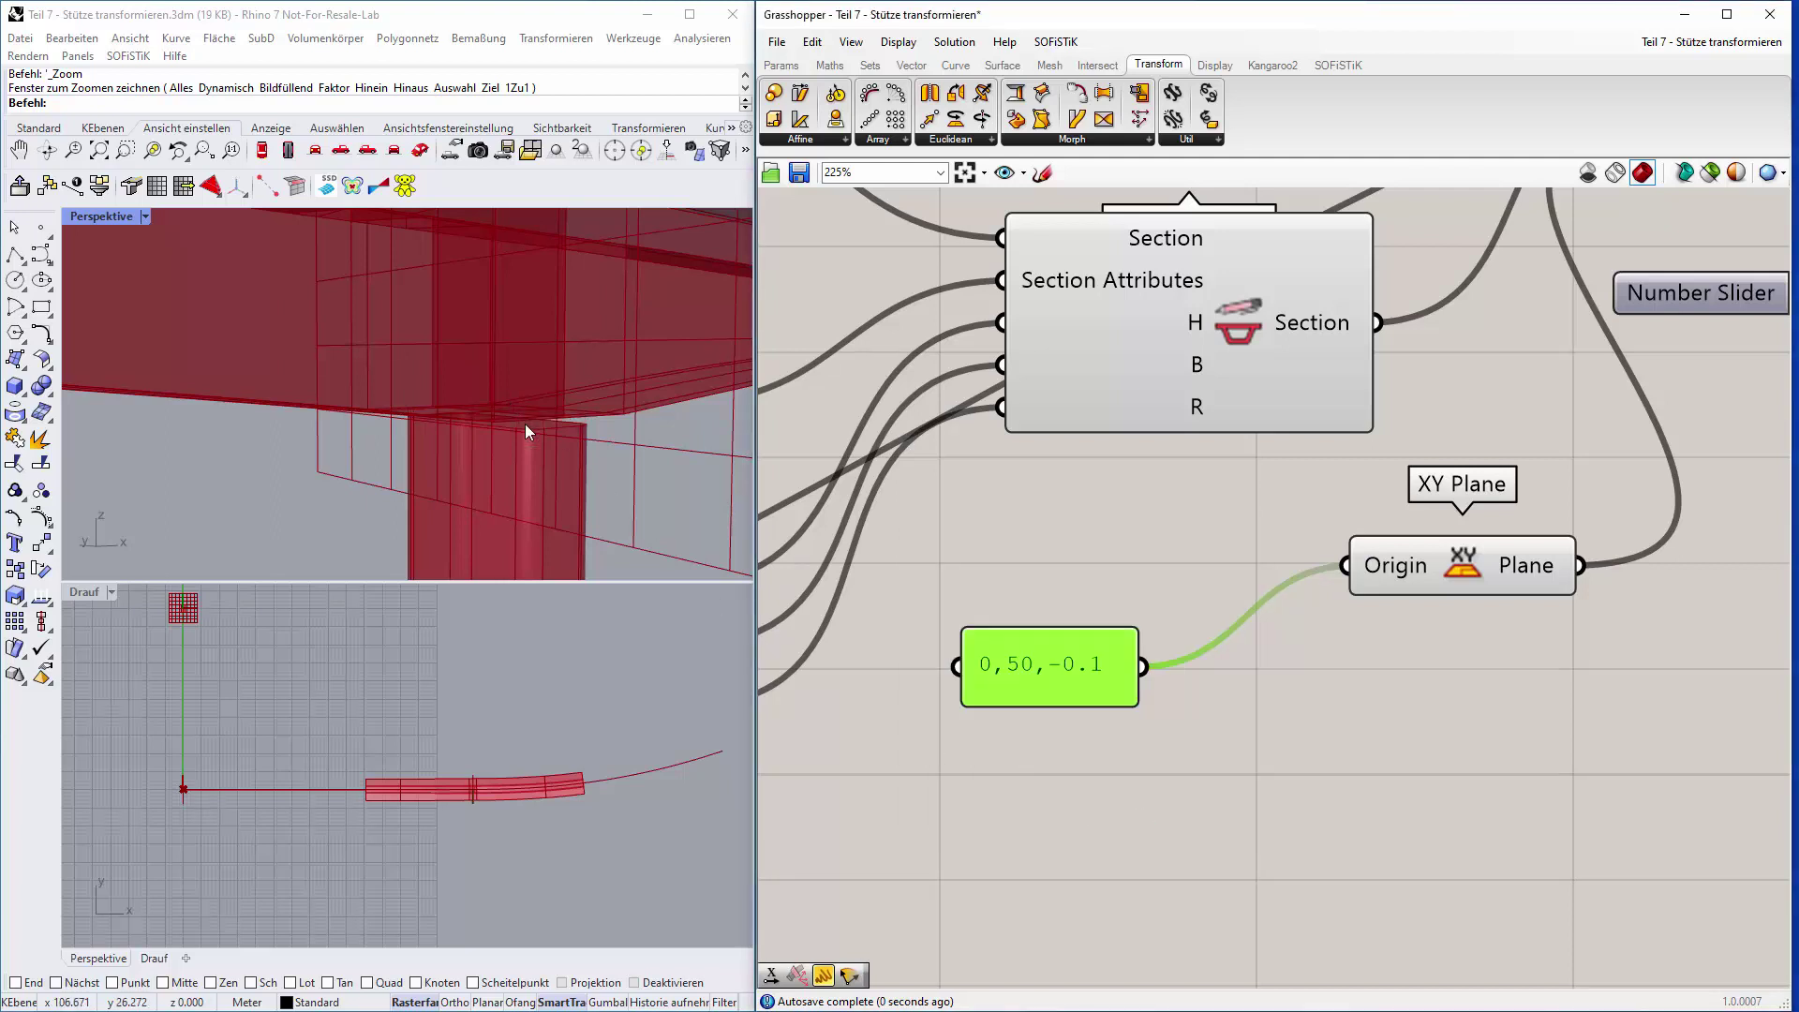
# - Examine the junction between the column head and the superstructure's underside in the perspective view and review the Stütze component chain
pyautogui.moveTo(582, 456); pyautogui.dragTo(581, 440, button='right')
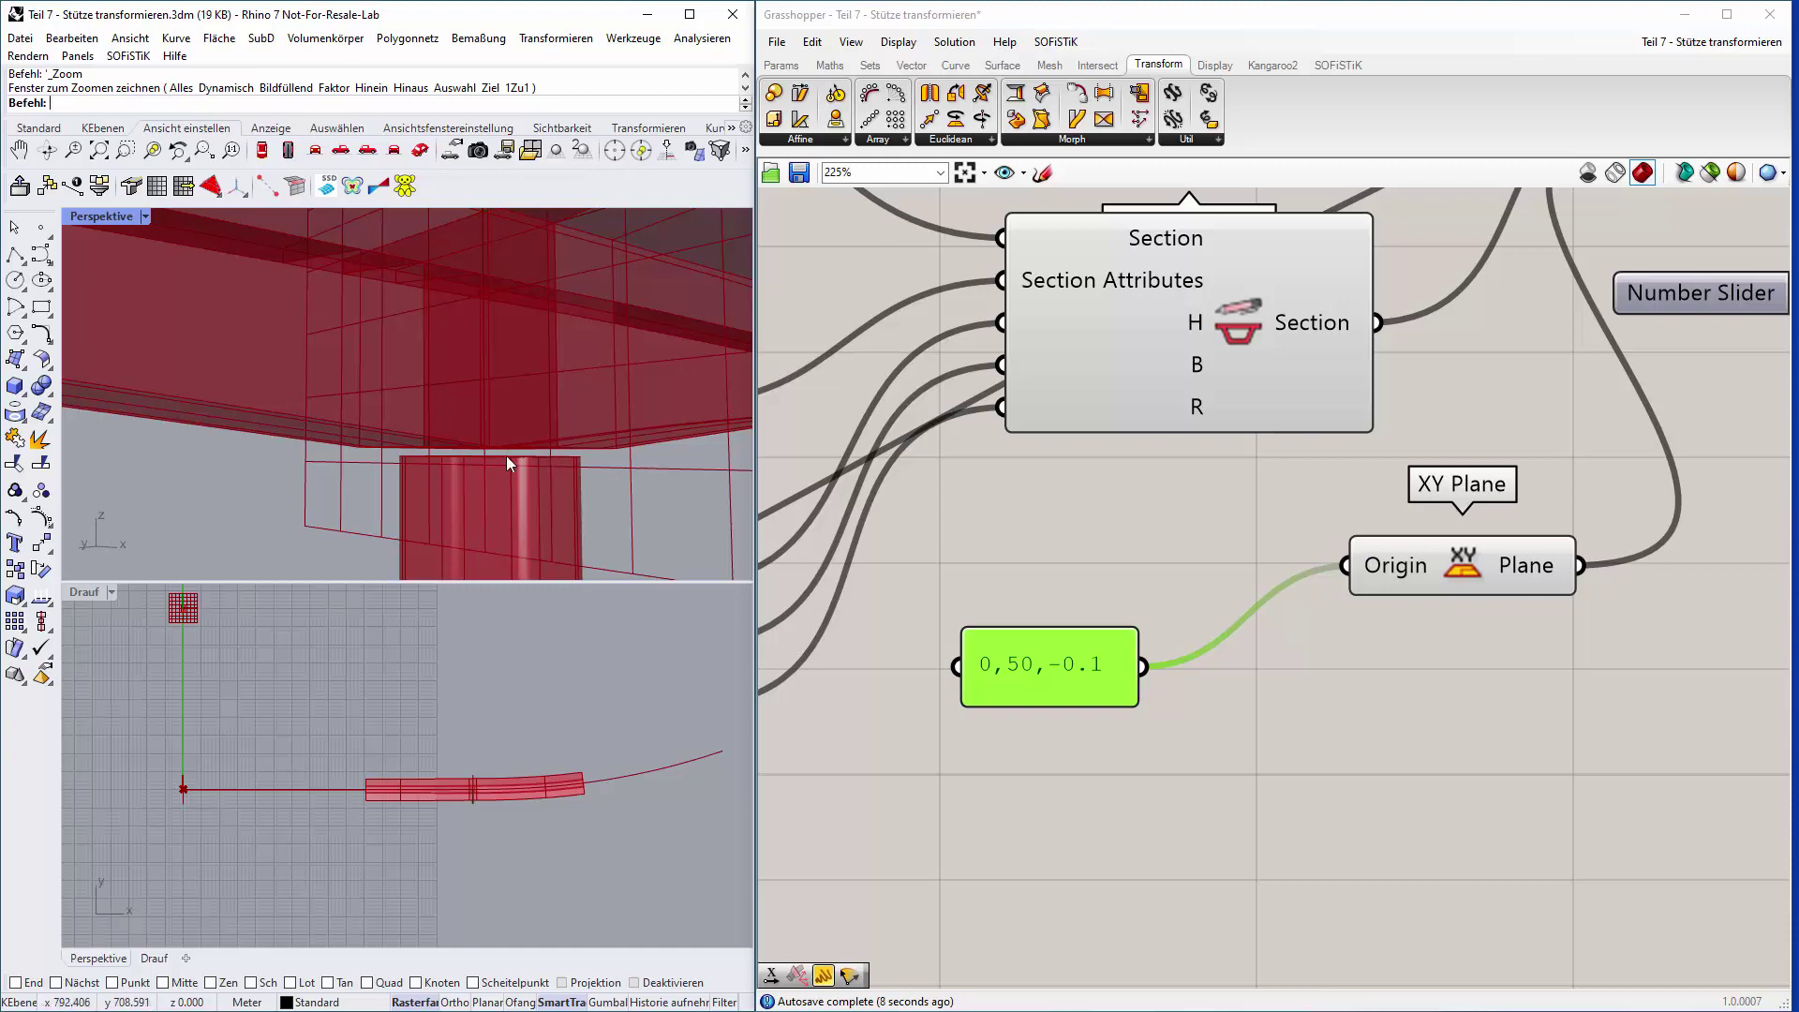
pyautogui.scroll(-3, 1303, 654)
pyautogui.scroll(-3, 1303, 654)
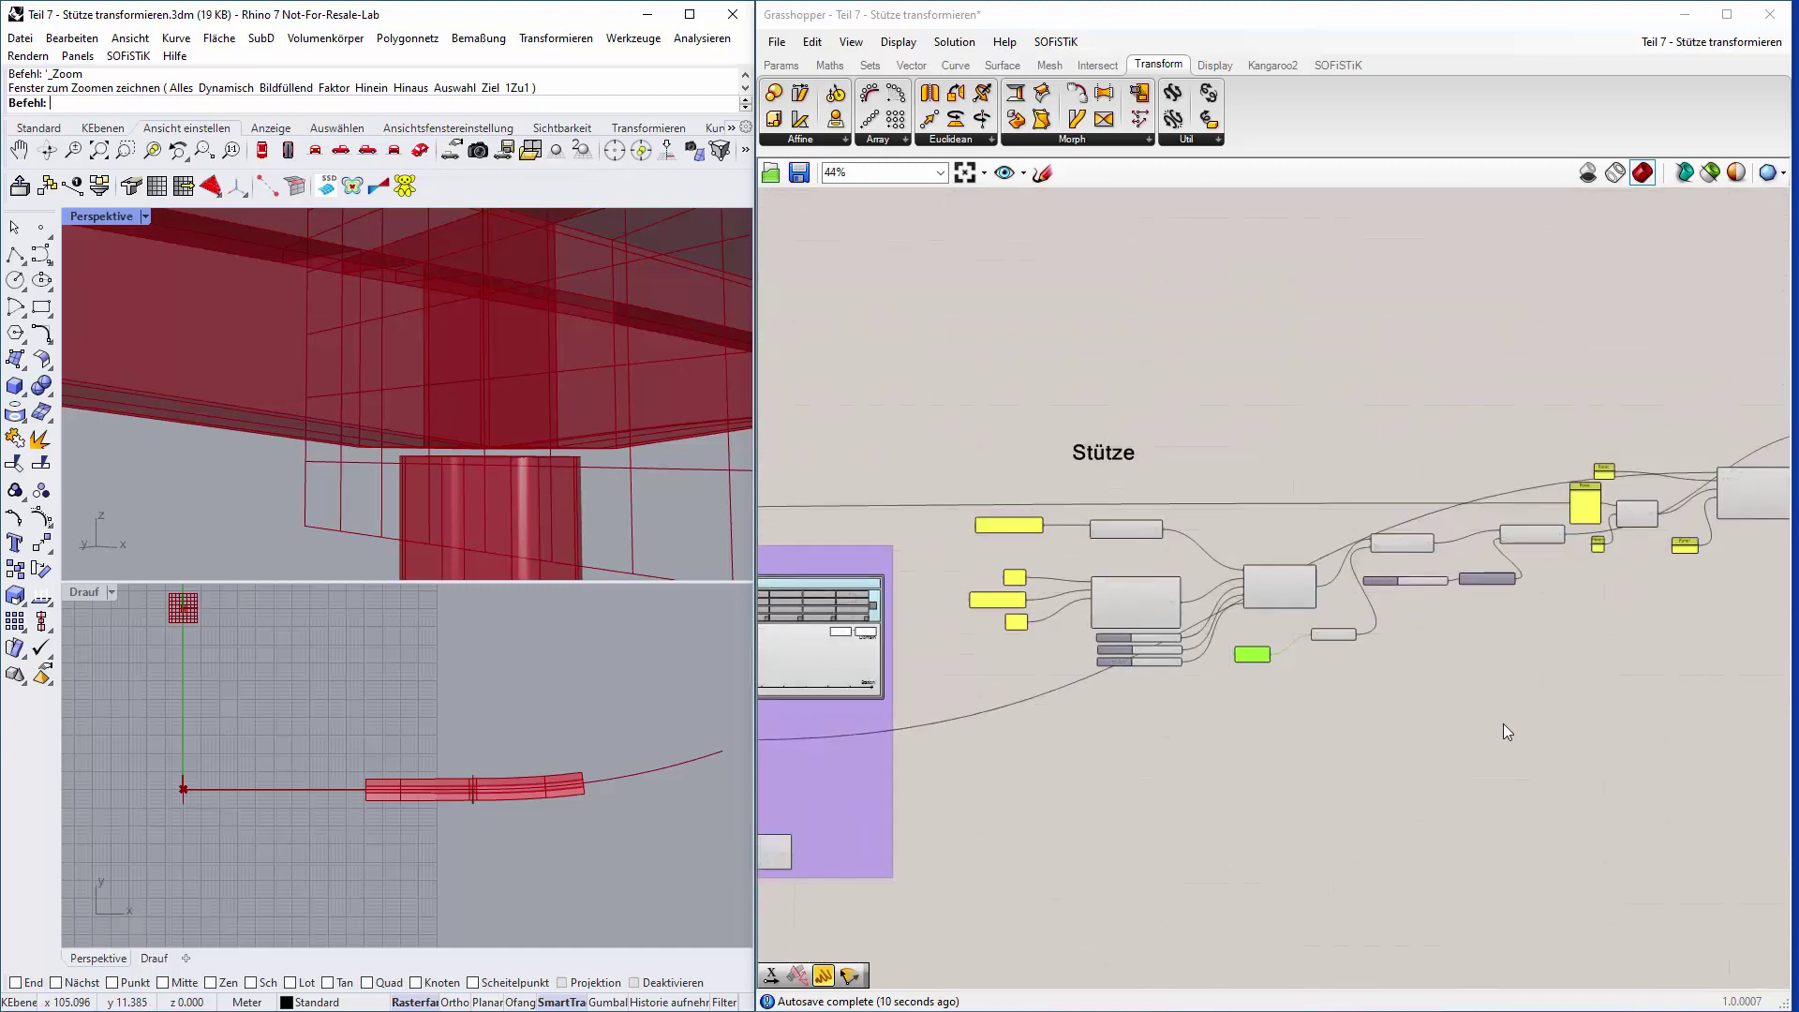
pyautogui.moveTo(1506, 731); pyautogui.dragTo(1313, 703, button='right')
pyautogui.scroll(-1, 1318, 701)
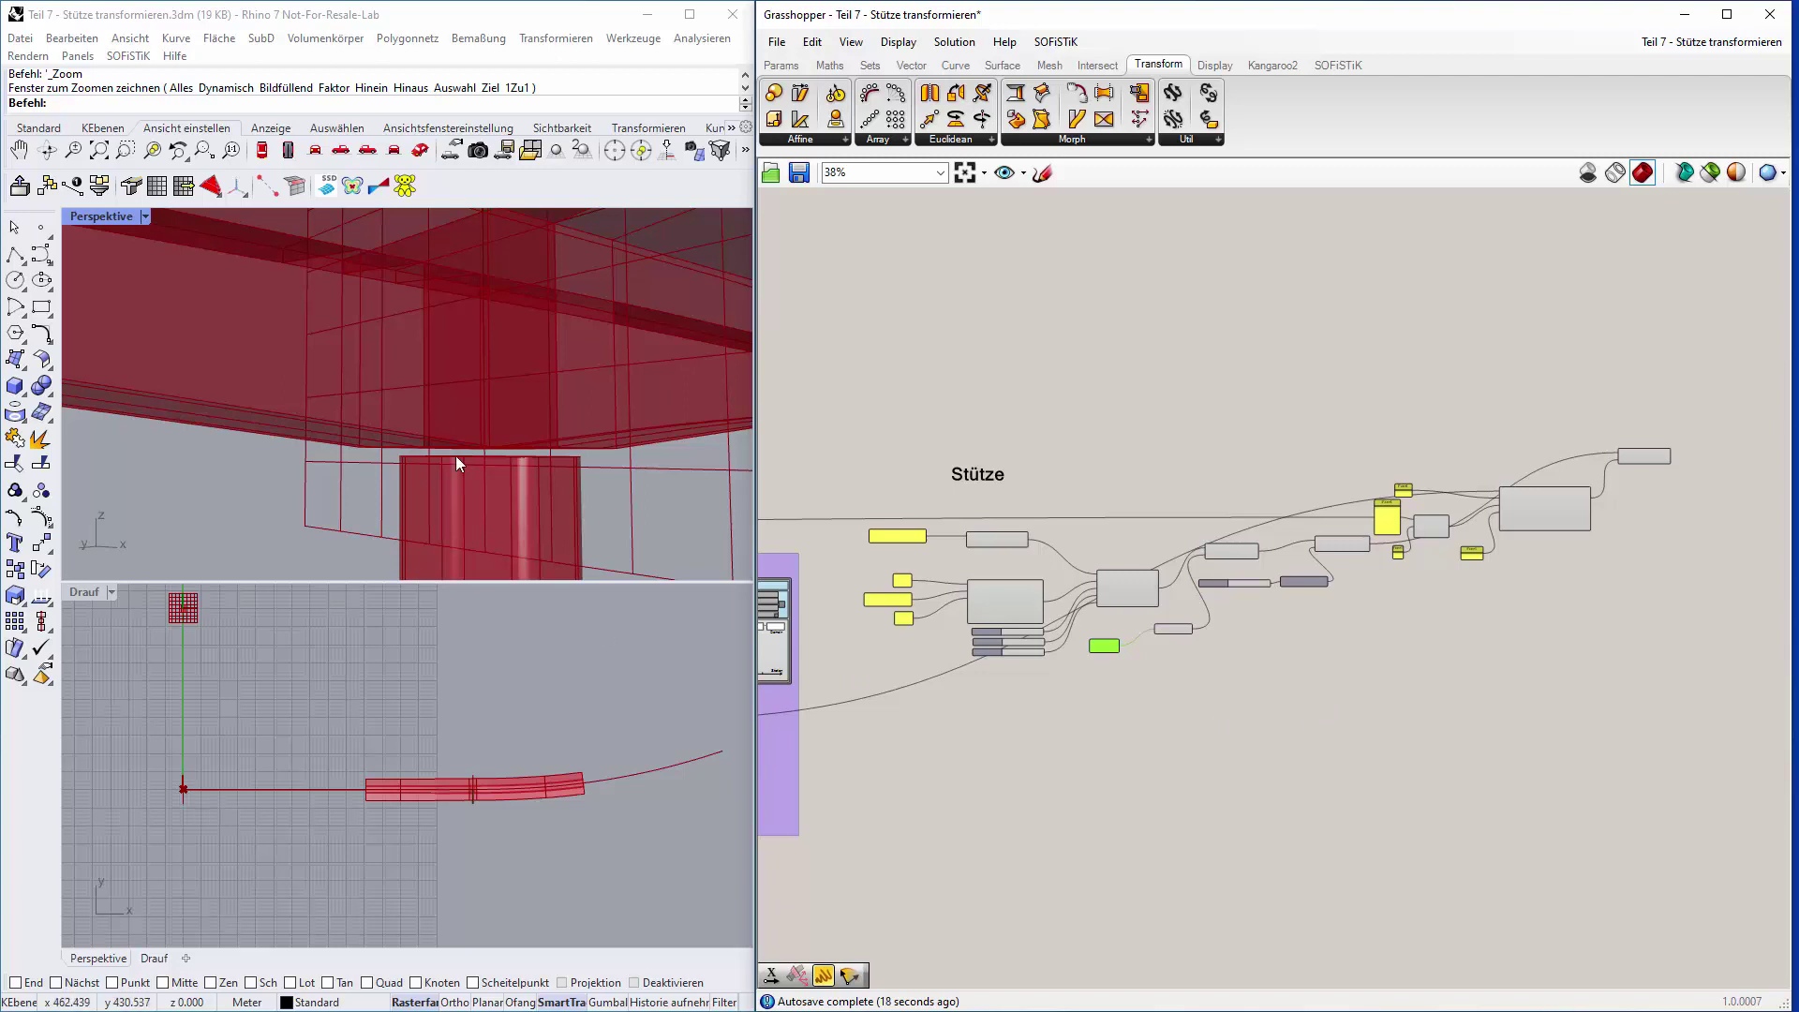
pyautogui.scroll(-5, 630, 534)
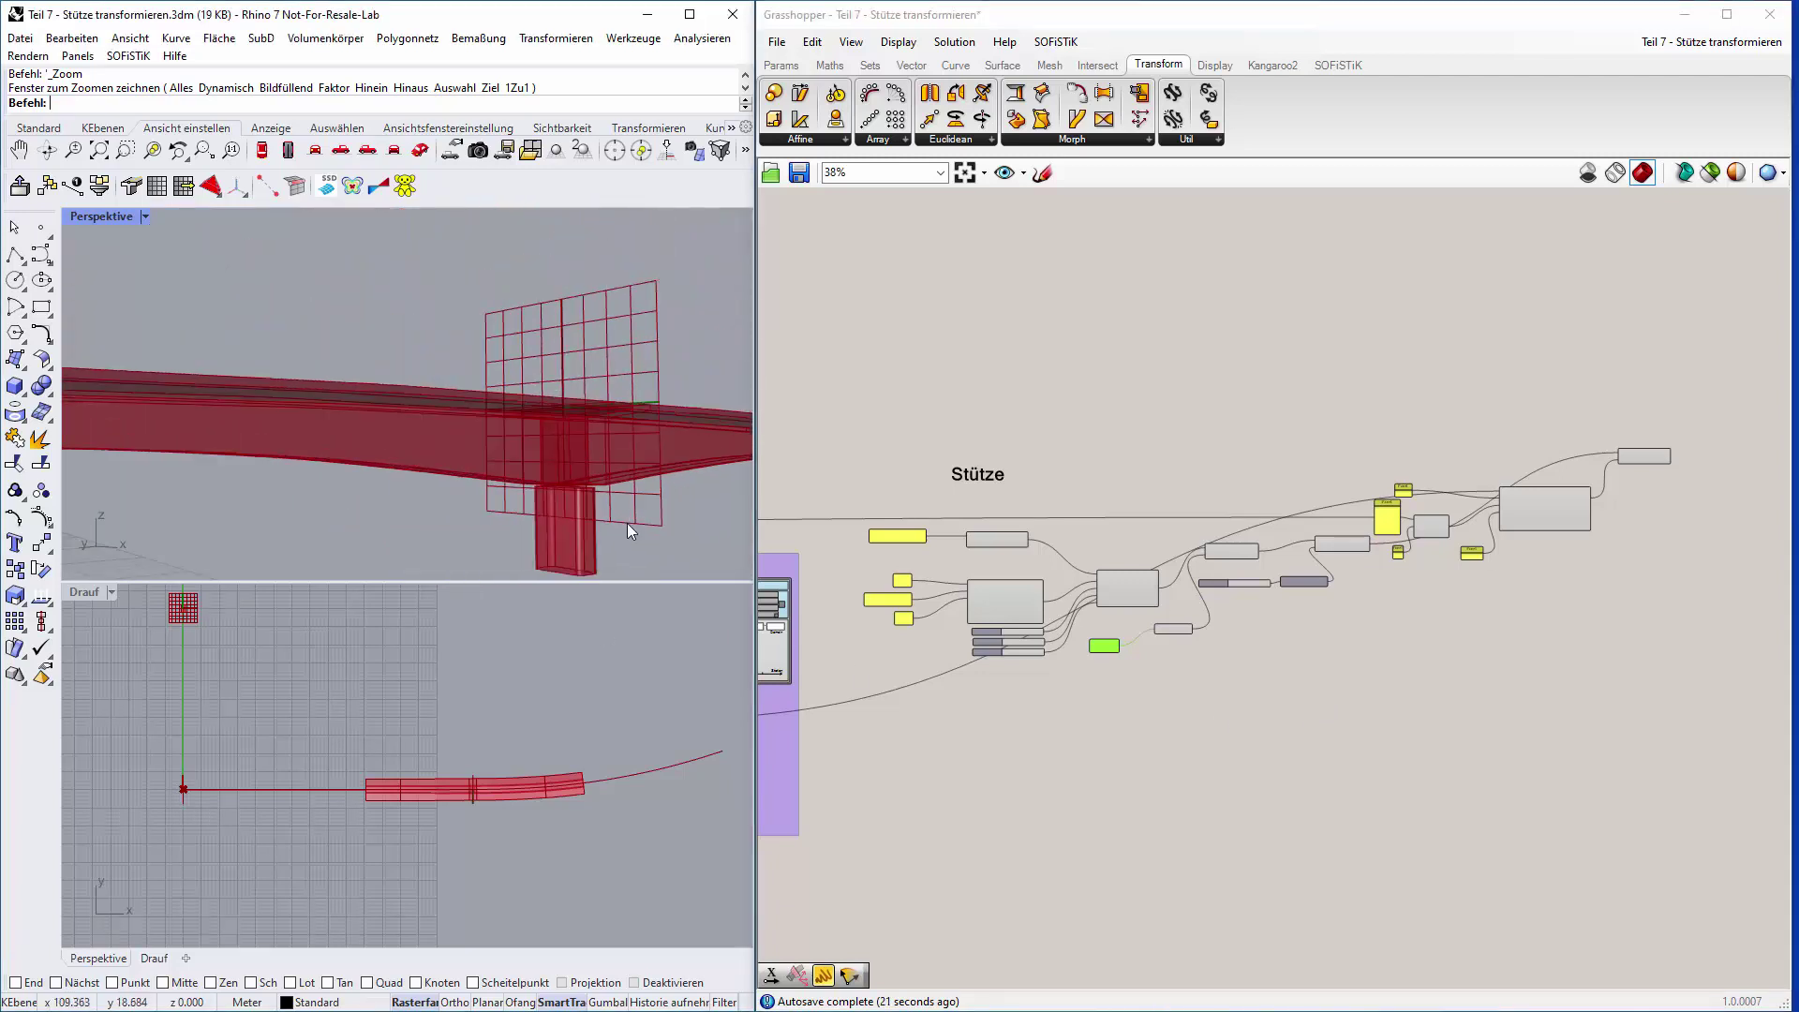